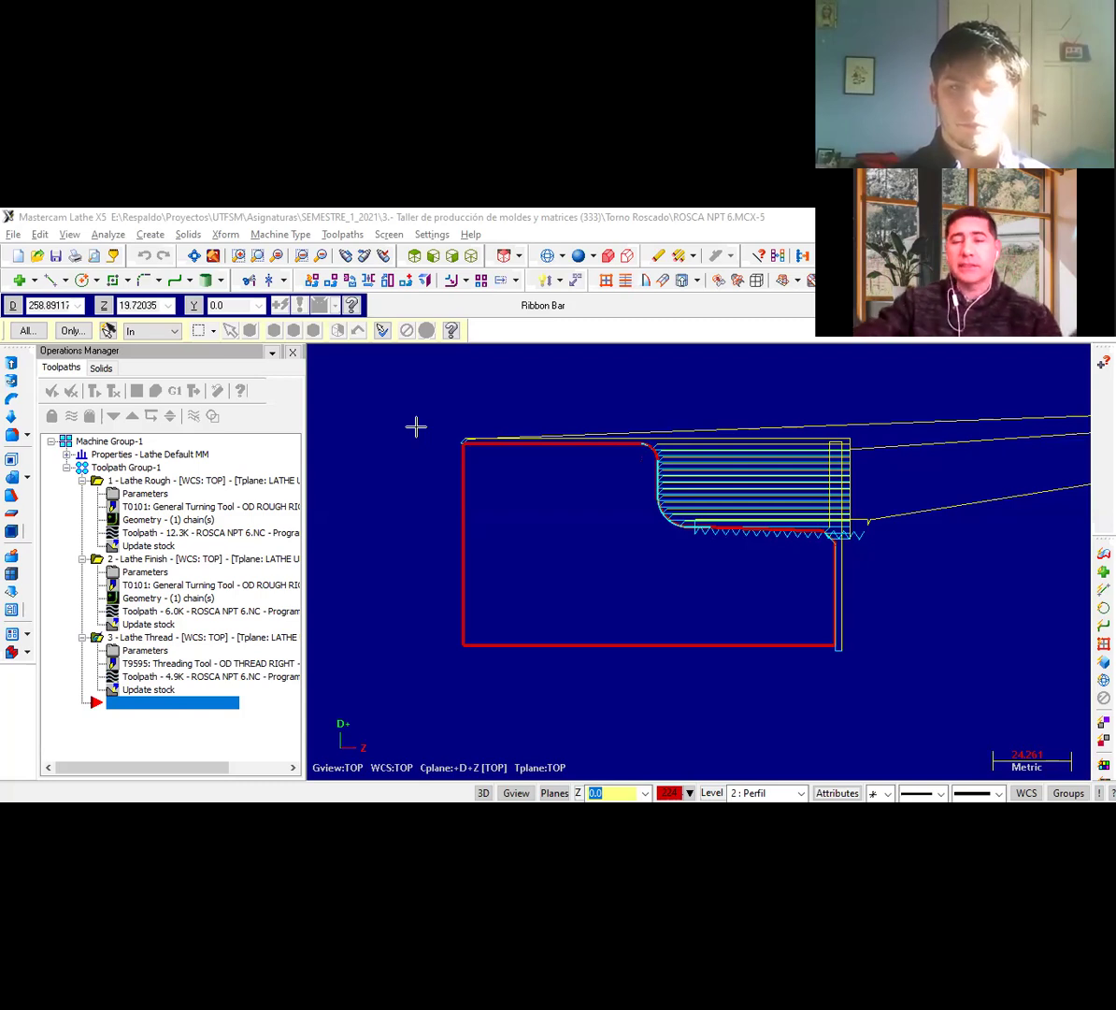
# Review the level list and the available lathe diameter construction planes for the threading part.
pyautogui.click(191, 481)
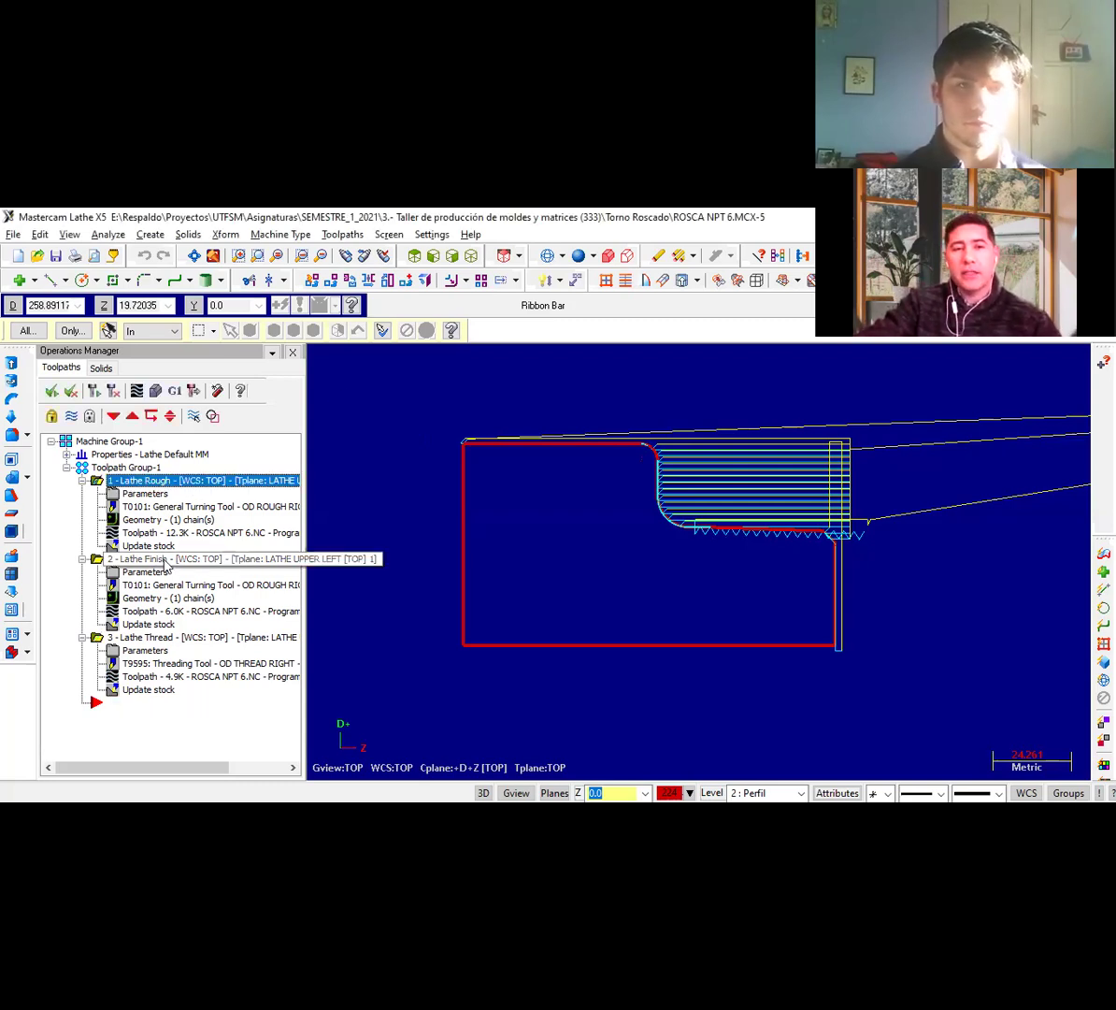
pyautogui.click(138, 642)
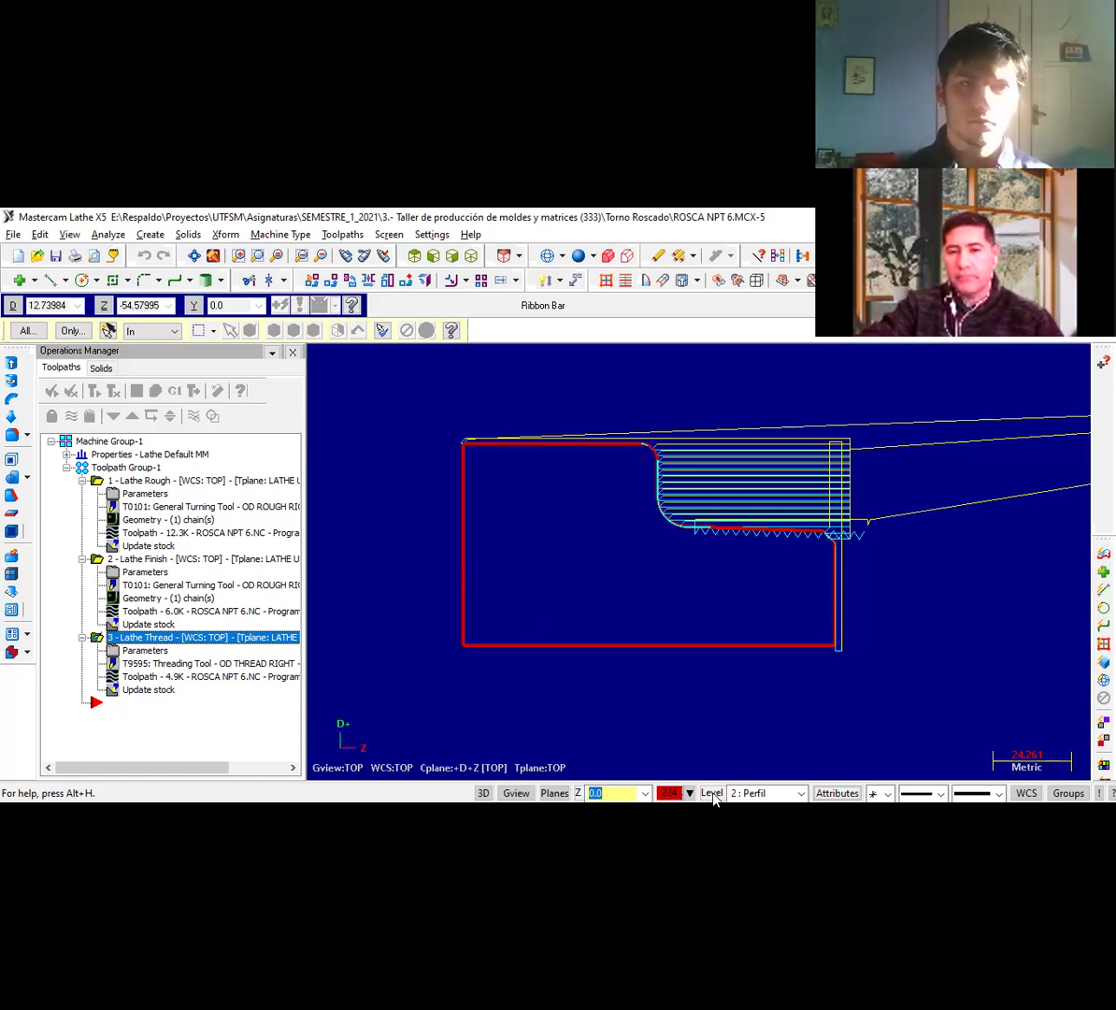
pyautogui.hotkey('alt', 'z')
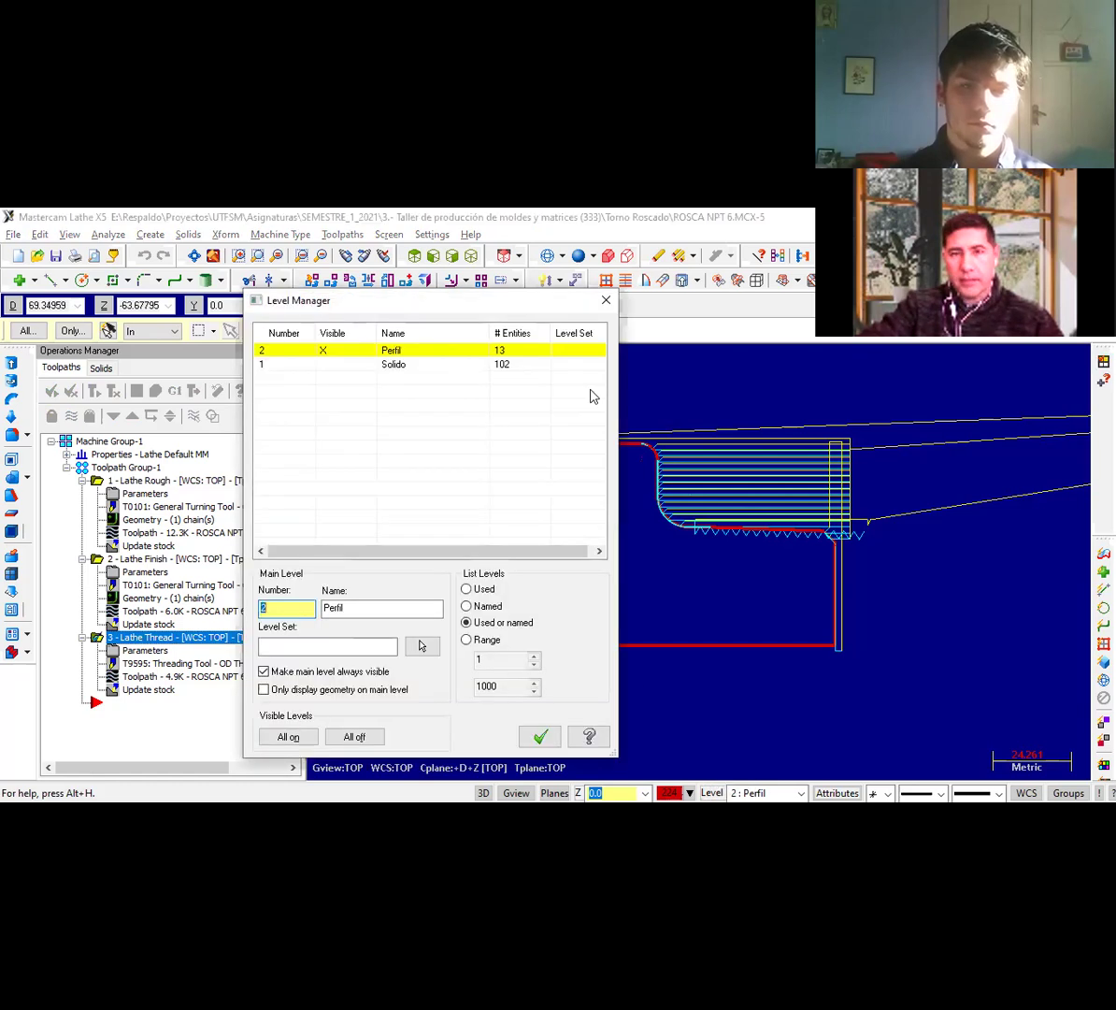
pyautogui.press('Return')
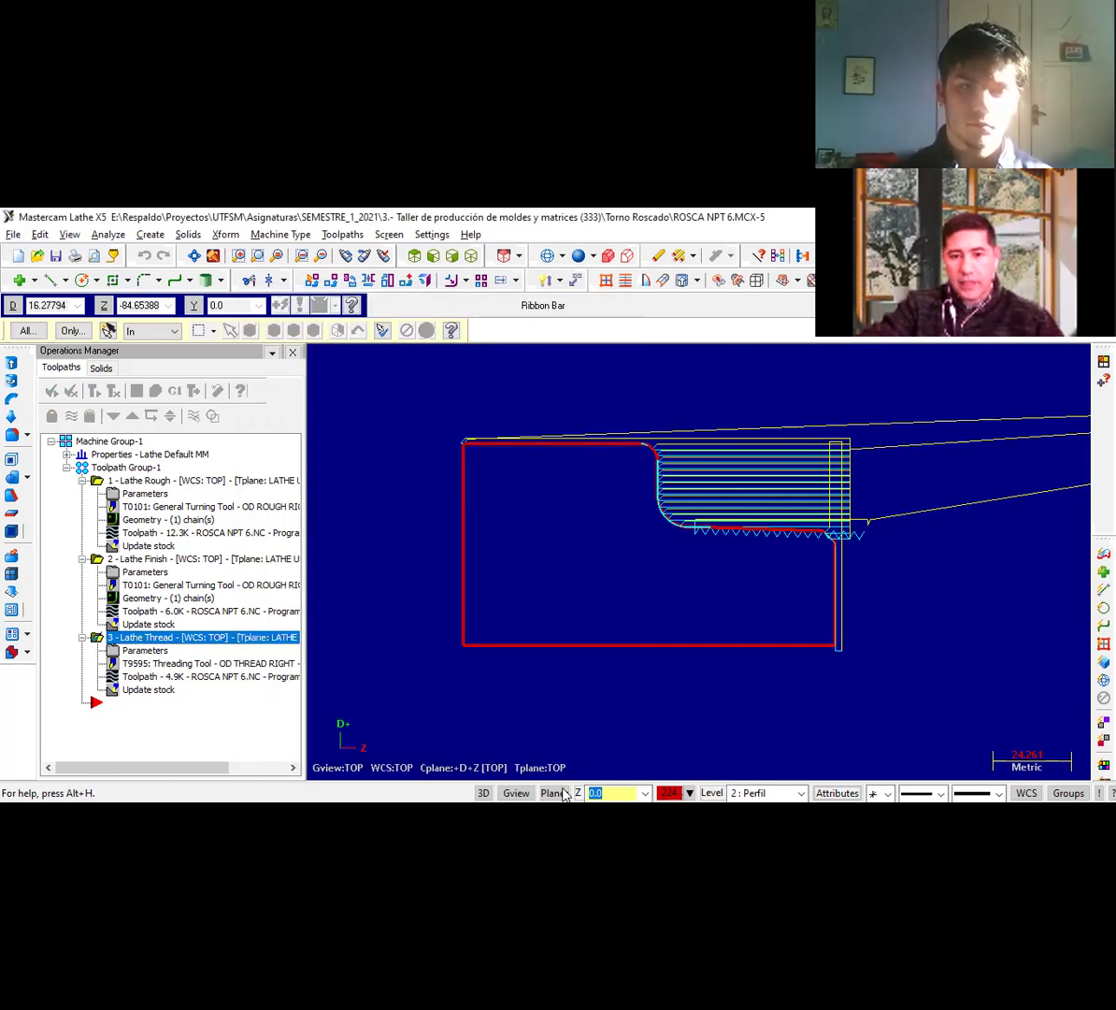
pyautogui.click(564, 794)
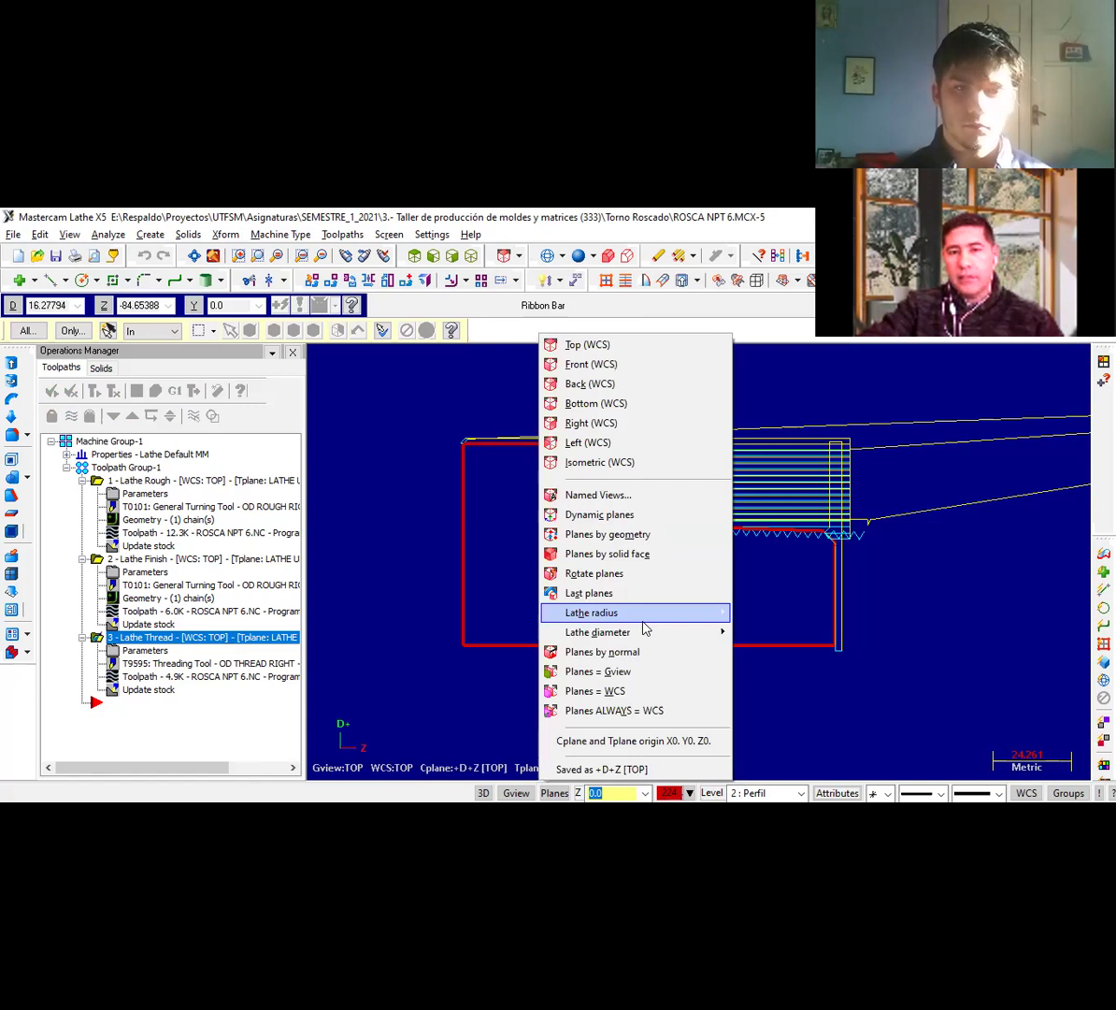
pyautogui.moveTo(716, 632)
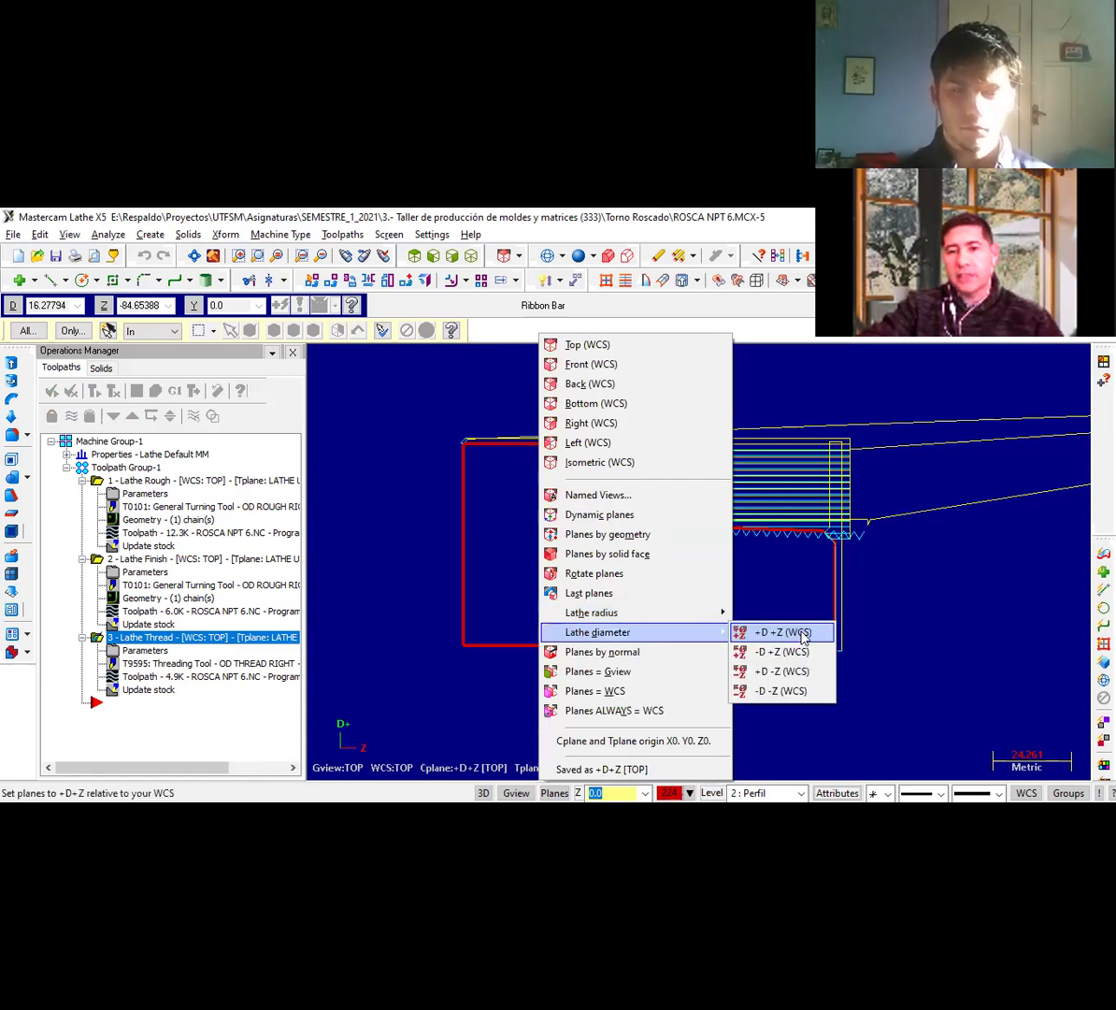
pyautogui.click(379, 645)
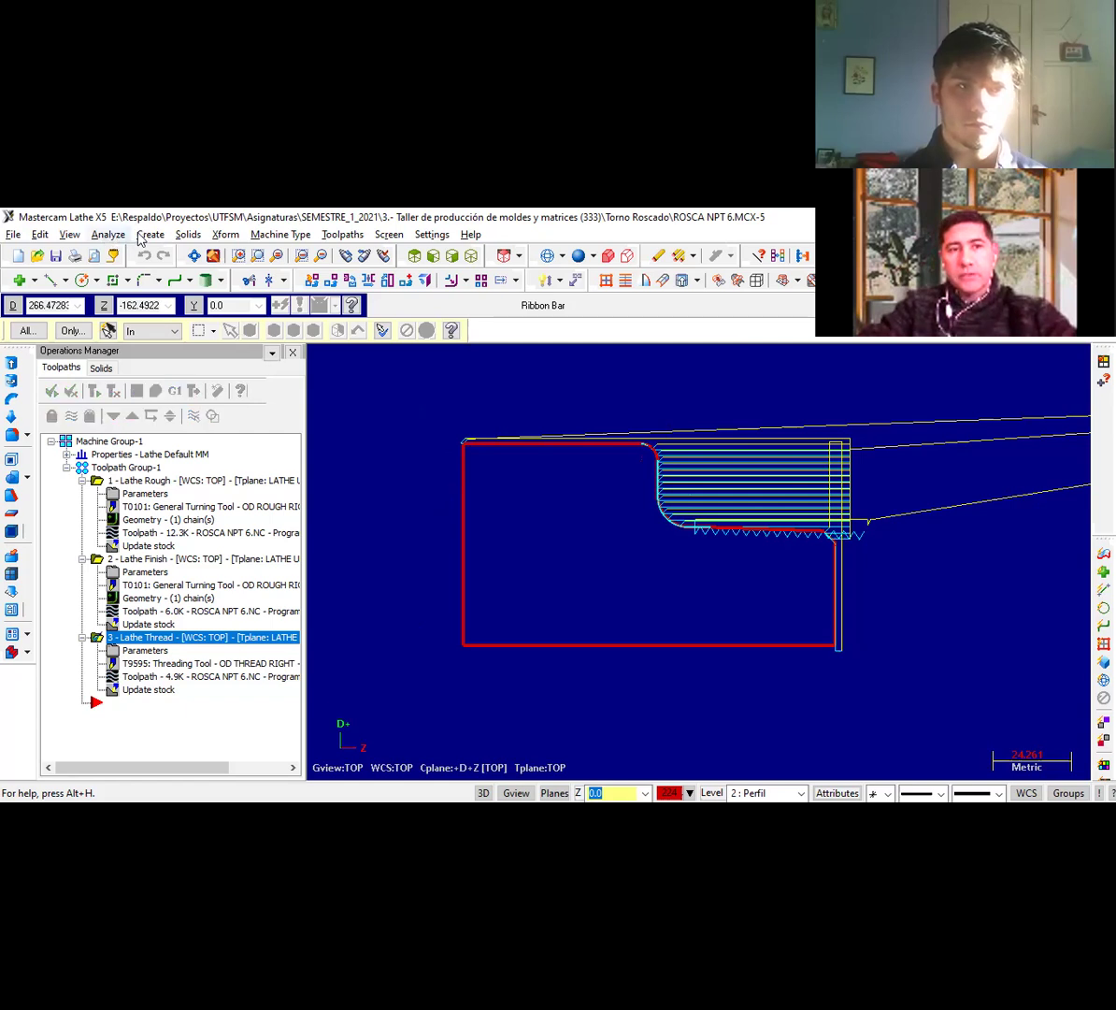
# Analyze the position of the upper-left corner of the part profile to read its diameter and Z coordinates.
pyautogui.click(108, 234)
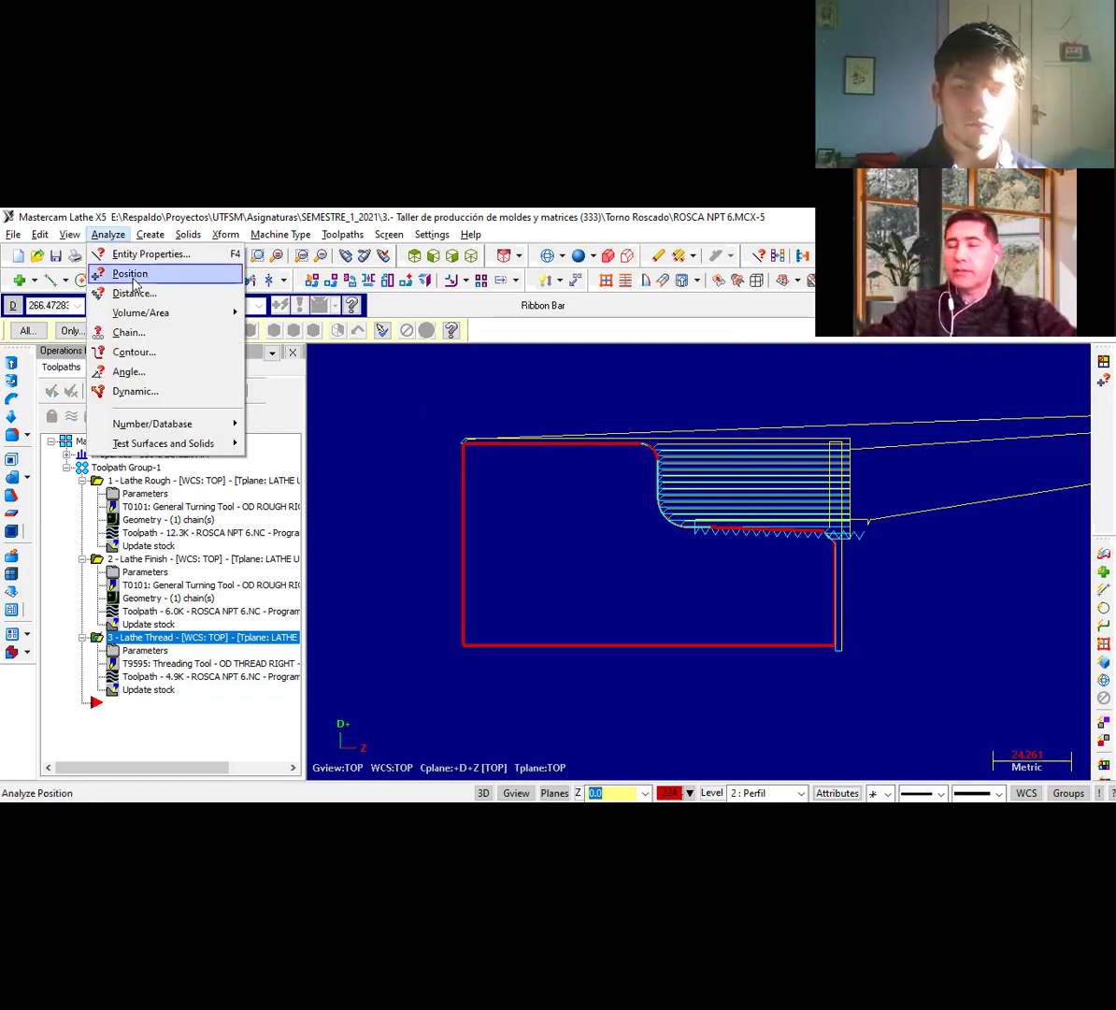
pyautogui.click(131, 274)
pyautogui.click(463, 440)
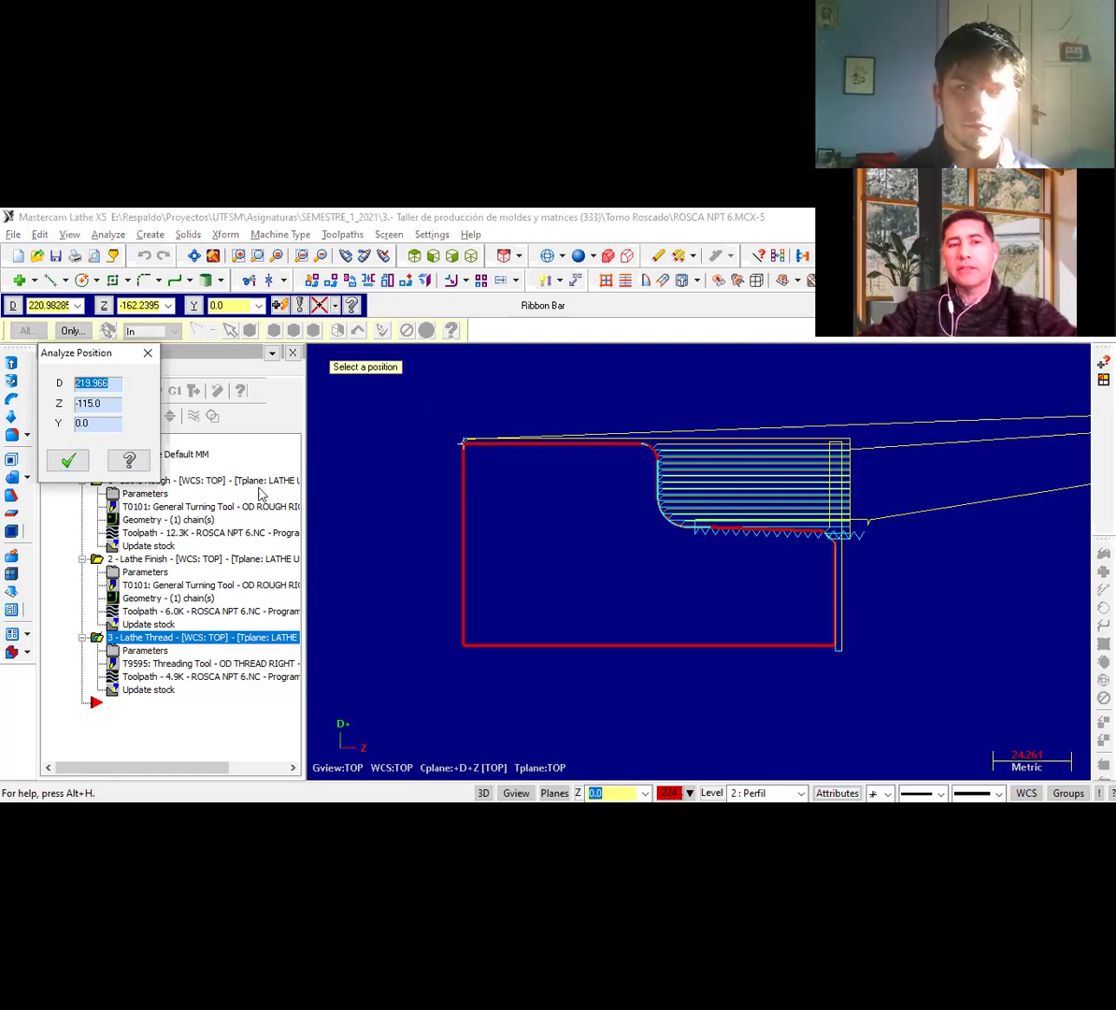
pyautogui.moveTo(108, 404); pyautogui.dragTo(27, 398)
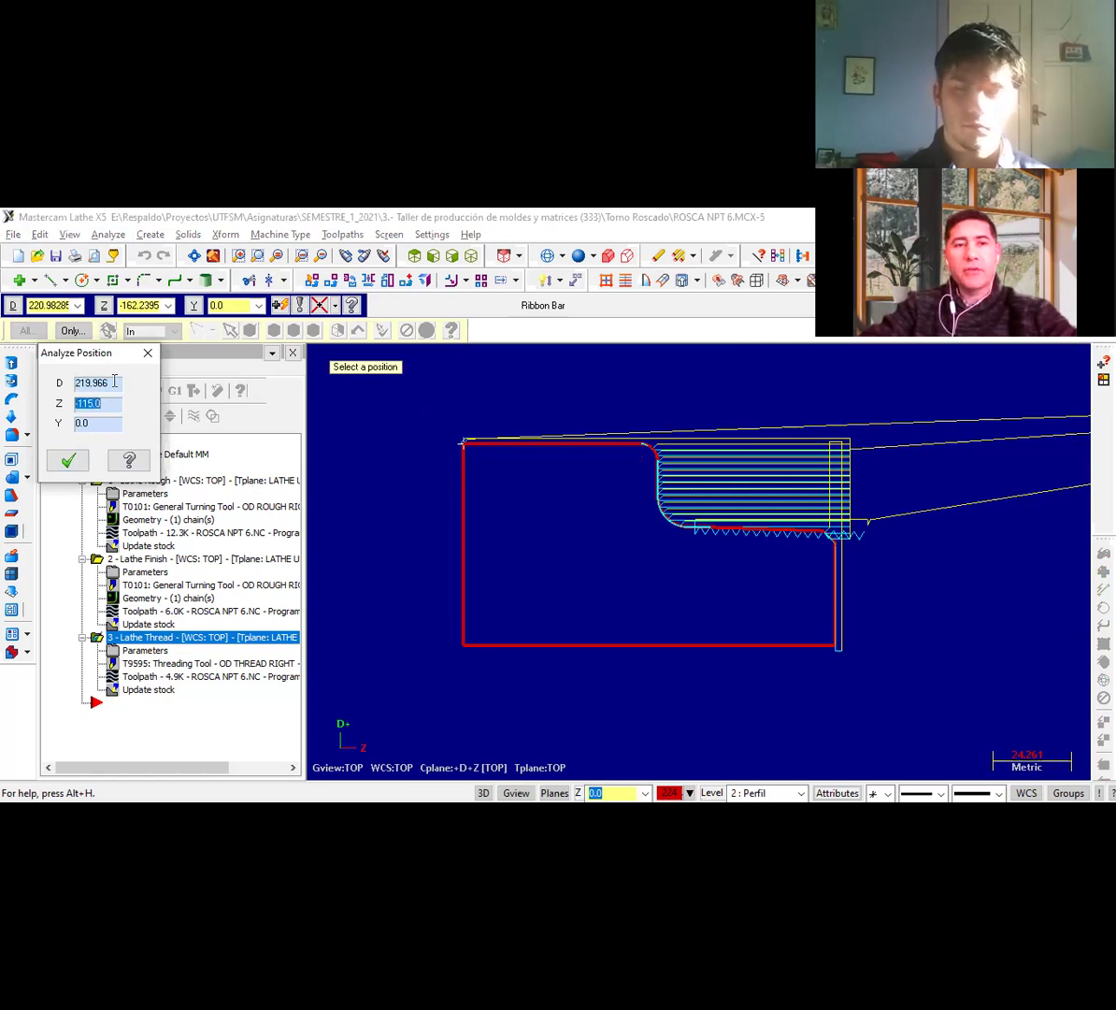
pyautogui.moveTo(115, 381); pyautogui.dragTo(77, 382)
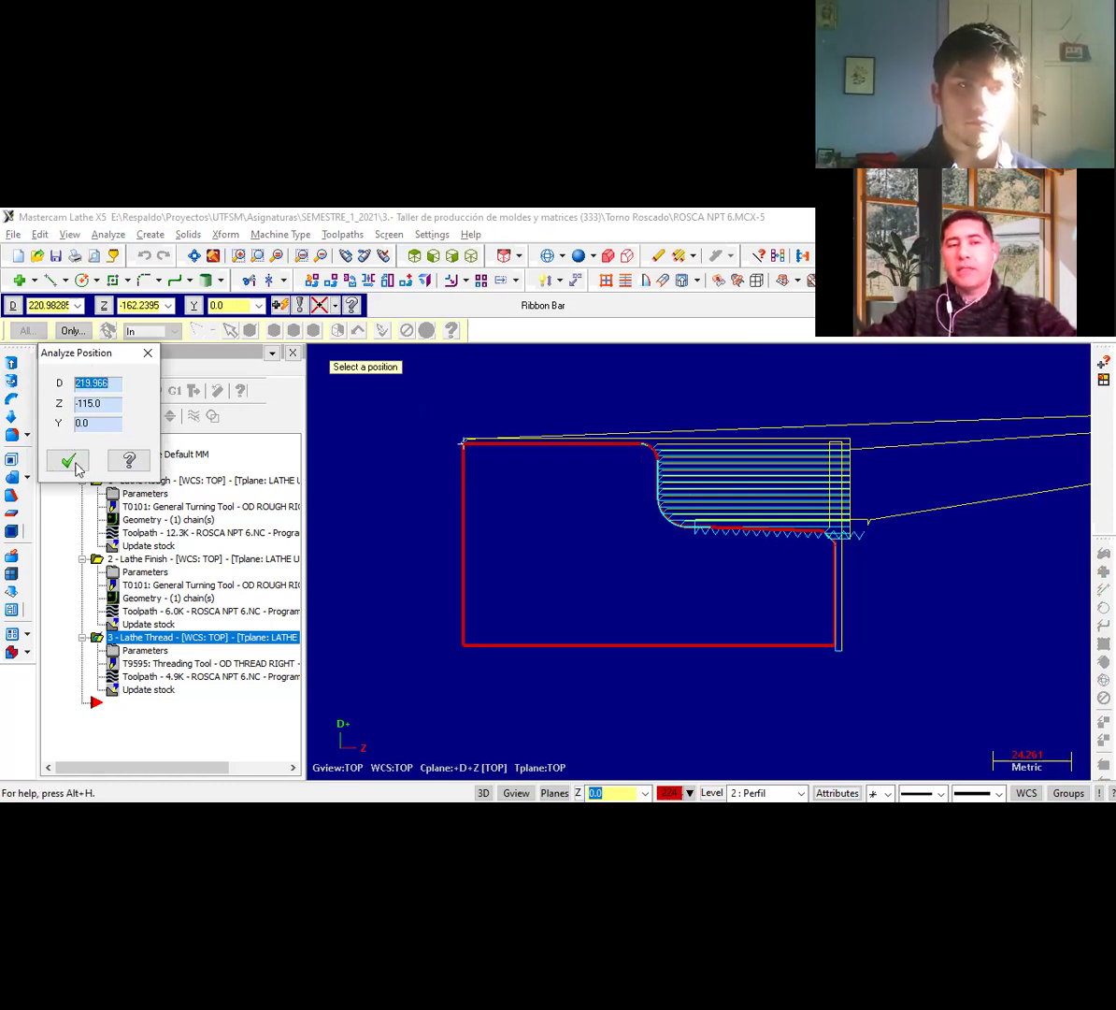
pyautogui.click(147, 352)
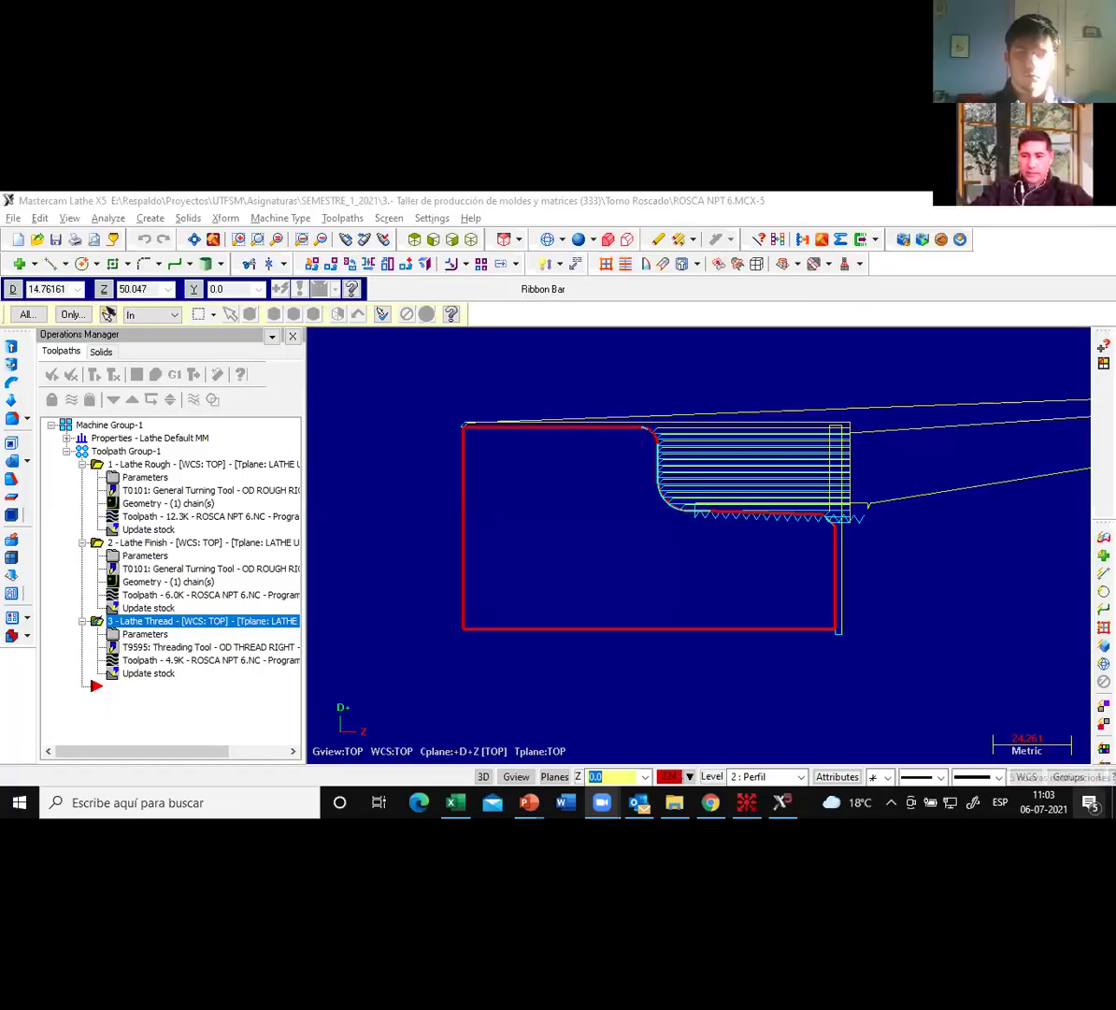
# Go to the desktop, move the SSCNC shortcut to the empty area below the other icons, and launch it.
pyautogui.click(1113, 802)
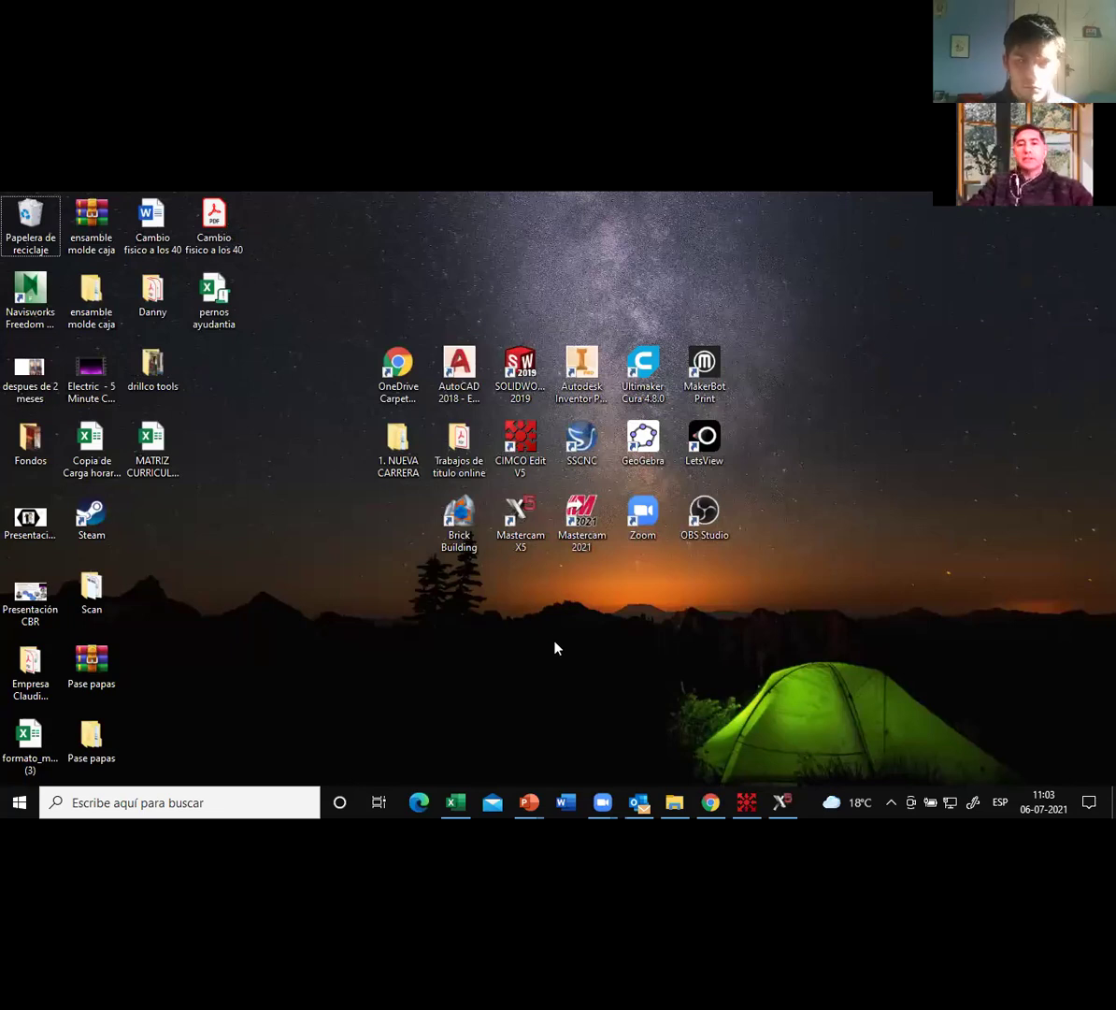
pyautogui.moveTo(582, 441); pyautogui.dragTo(522, 660)
pyautogui.doubleClick(519, 661)
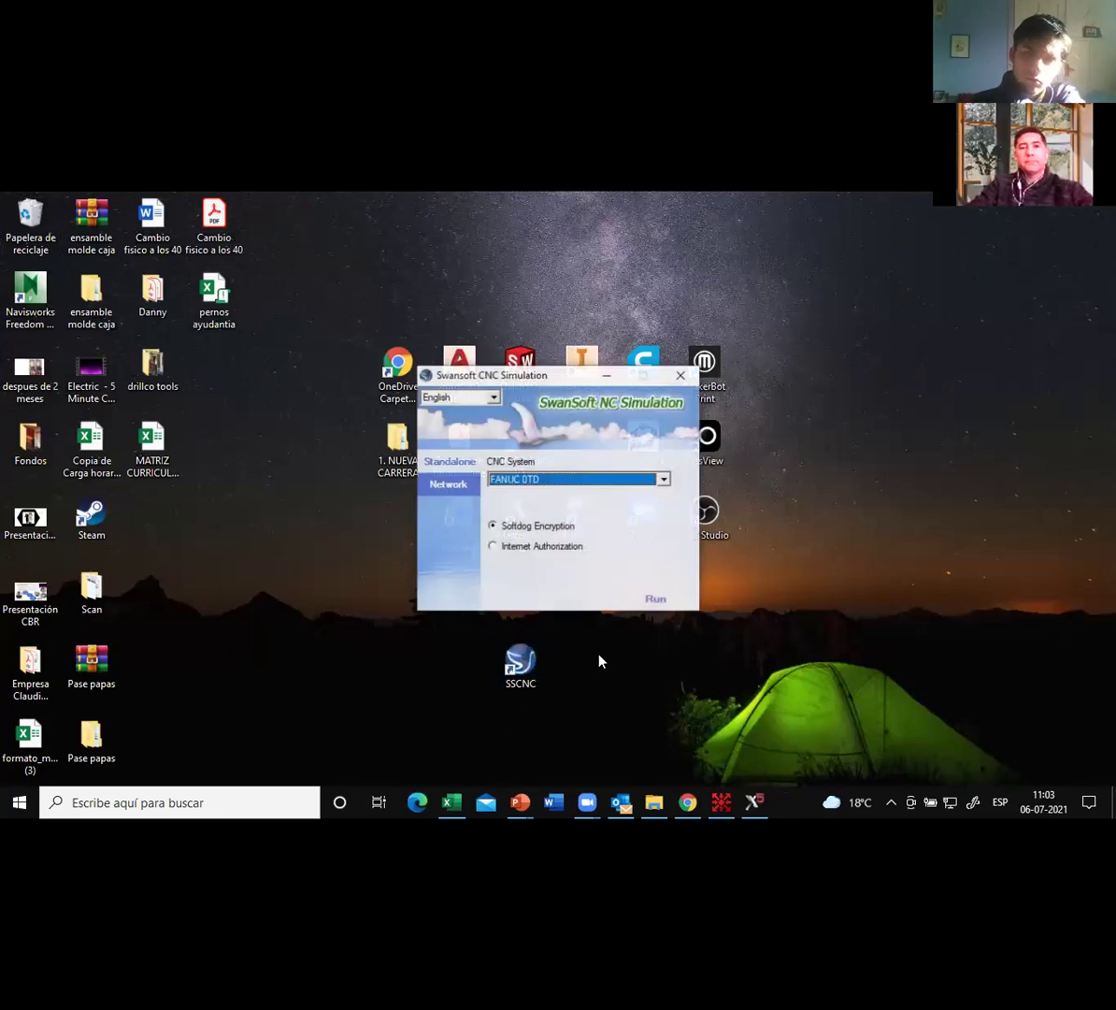
# Choose FANUC 0TD as the CNC system and run the simulation.
pyautogui.click(663, 479)
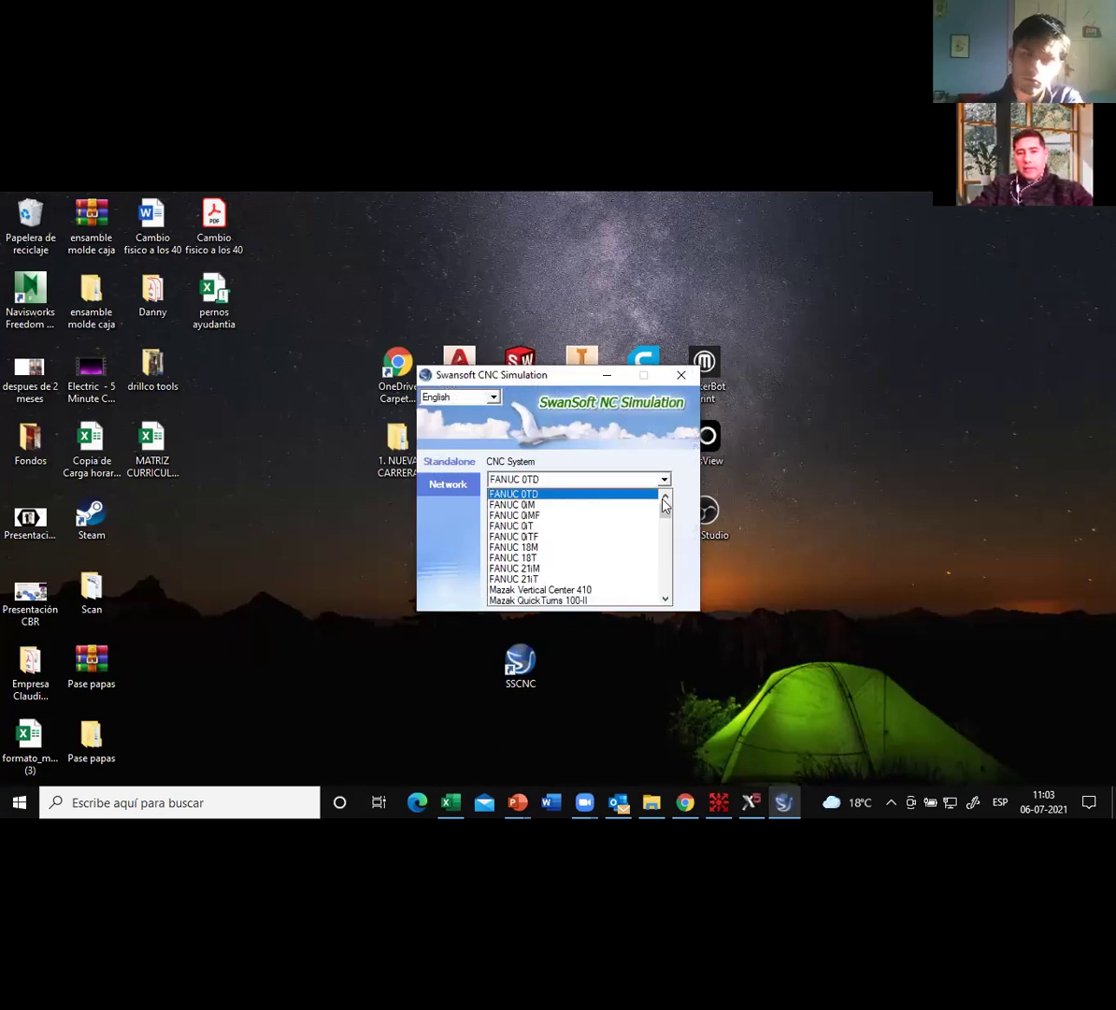
pyautogui.moveTo(664, 506); pyautogui.dragTo(664, 492)
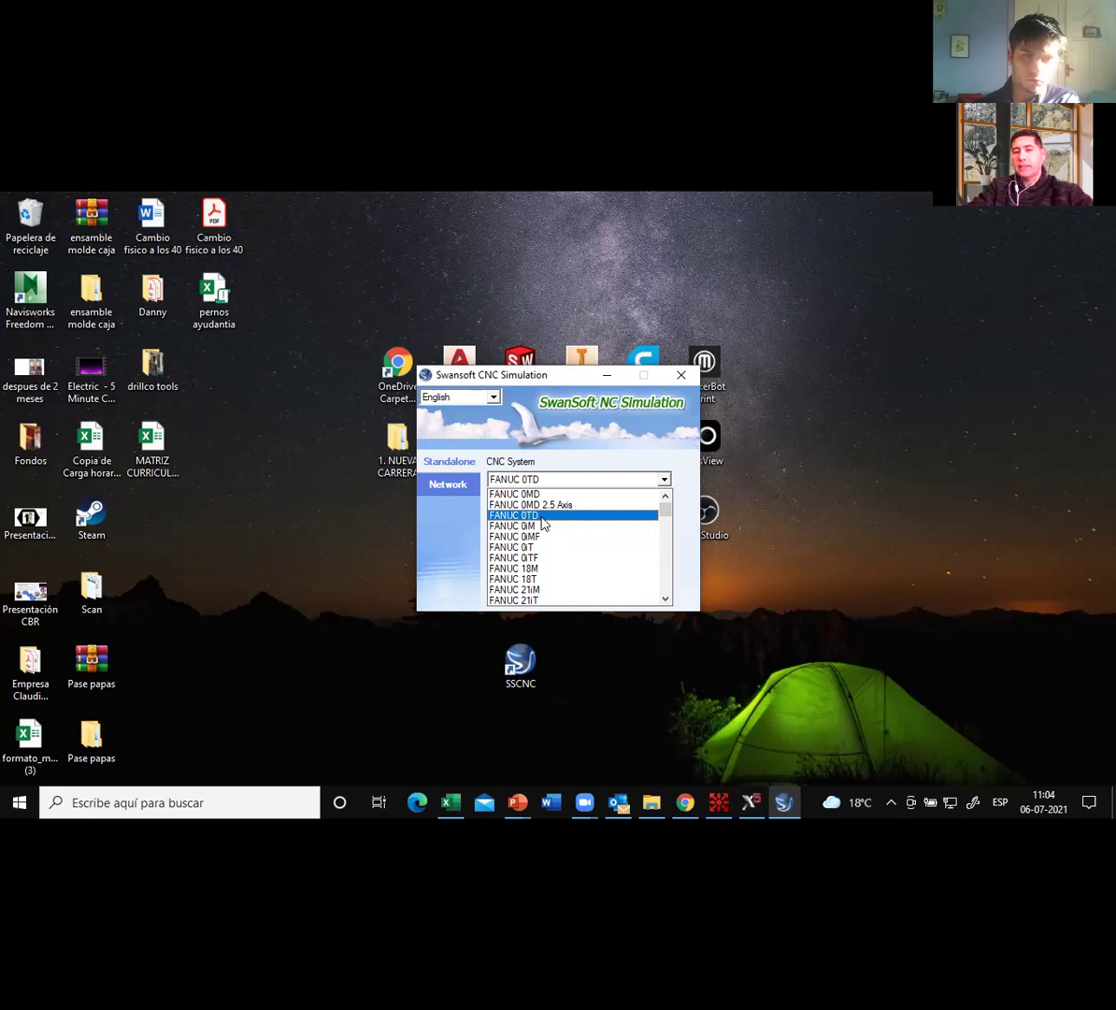
pyautogui.click(543, 516)
pyautogui.click(654, 599)
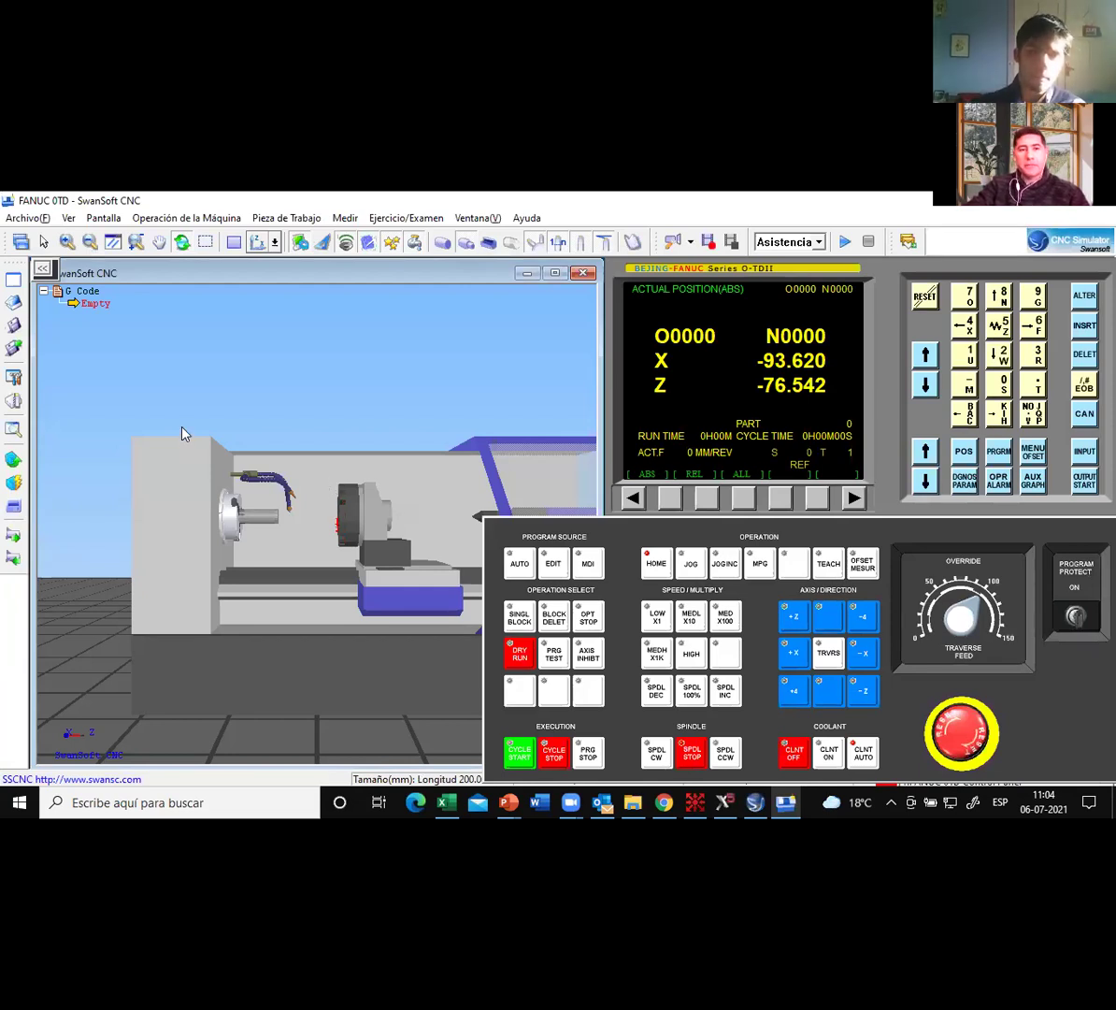
# Inspect the lathe's chuck, mounted workpiece, tool turret and tailstock from several angles.
pyautogui.moveTo(284, 505); pyautogui.dragTo(348, 585)
pyautogui.moveTo(318, 579); pyautogui.dragTo(319, 530, button='middle')
pyautogui.moveTo(189, 446); pyautogui.dragTo(259, 551)
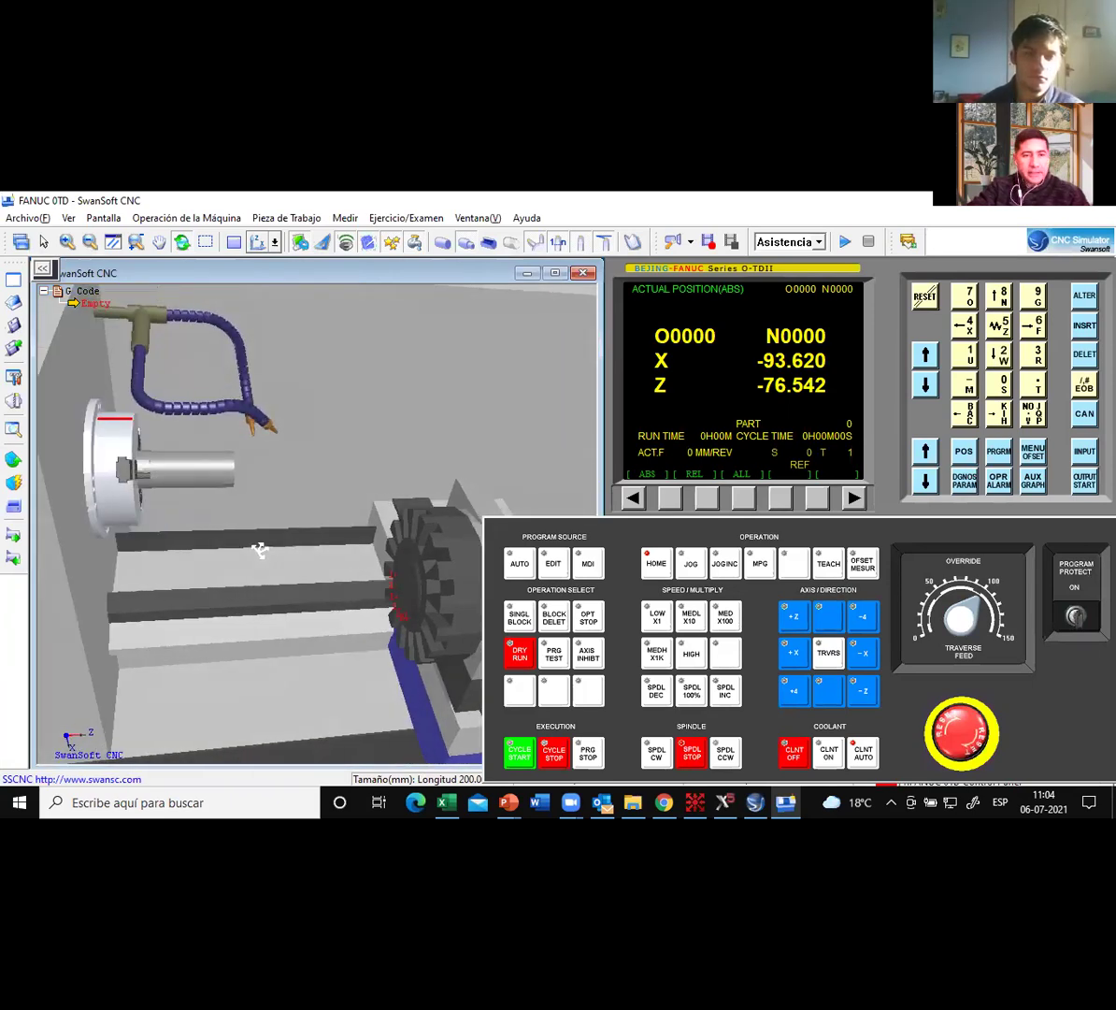
pyautogui.scroll(5, 393, 601)
pyautogui.scroll(-5, 288, 491)
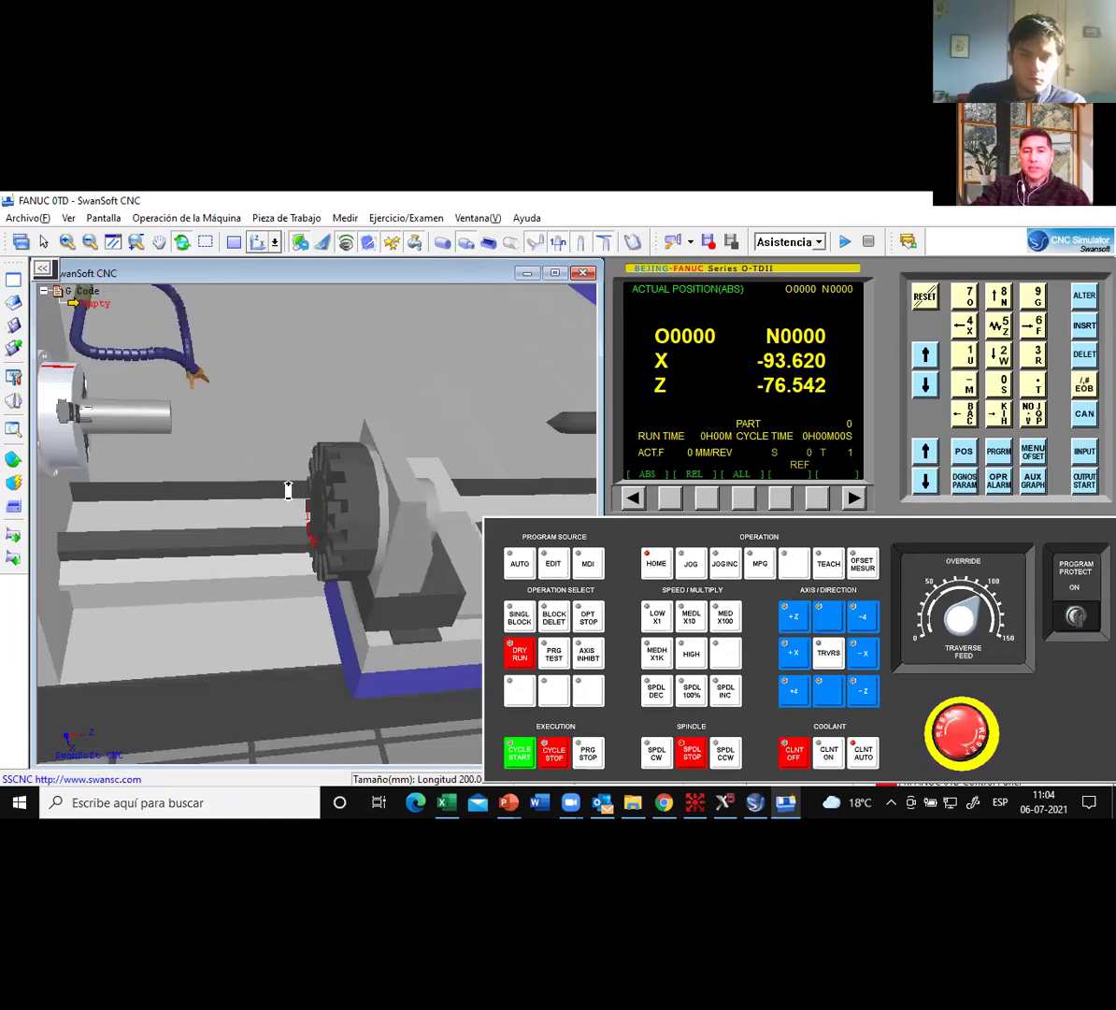
pyautogui.scroll(-5, 288, 491)
pyautogui.moveTo(449, 477); pyautogui.dragTo(257, 487)
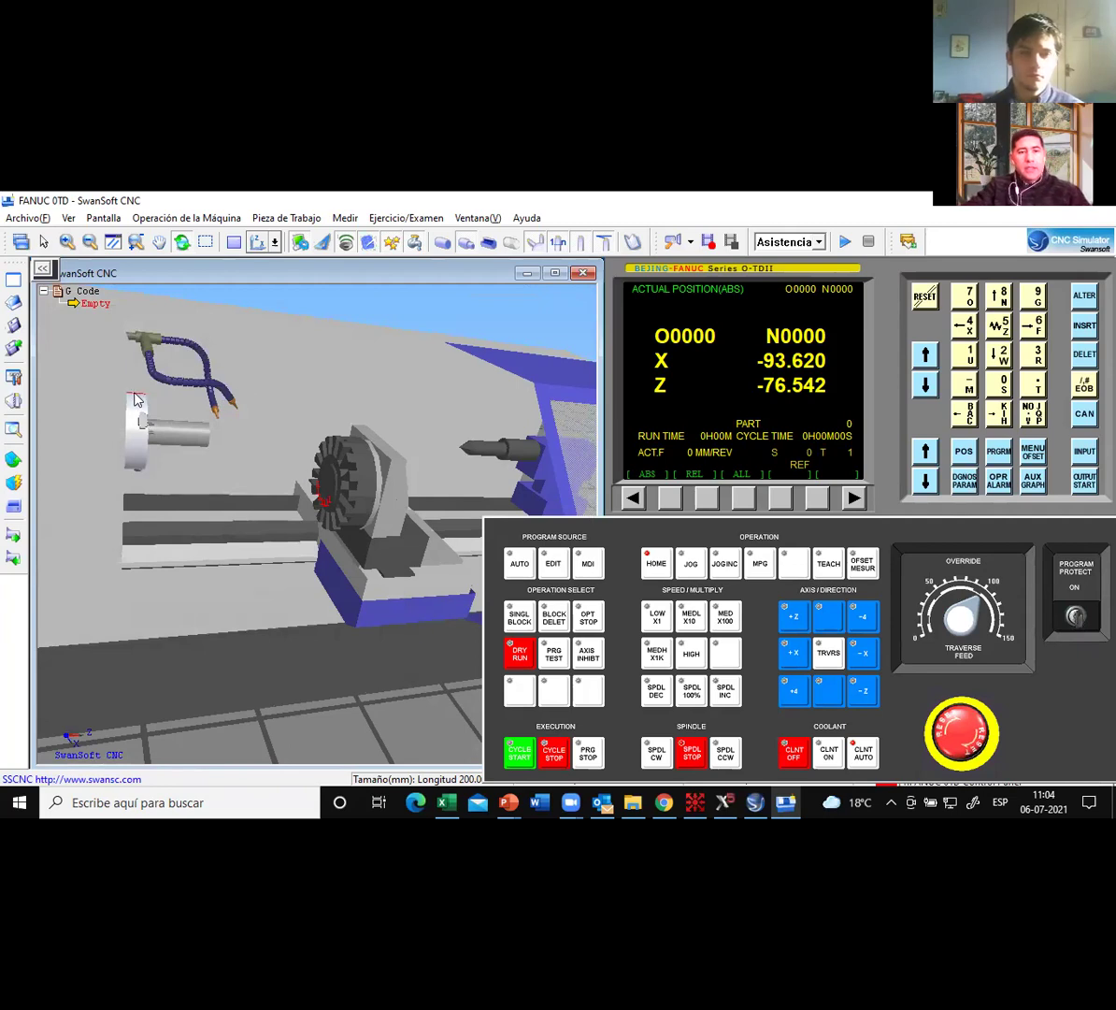
# Set the tool turret to 4 positions in the CNC operation options and inspect the square tool post from above.
pyautogui.click(14, 378)
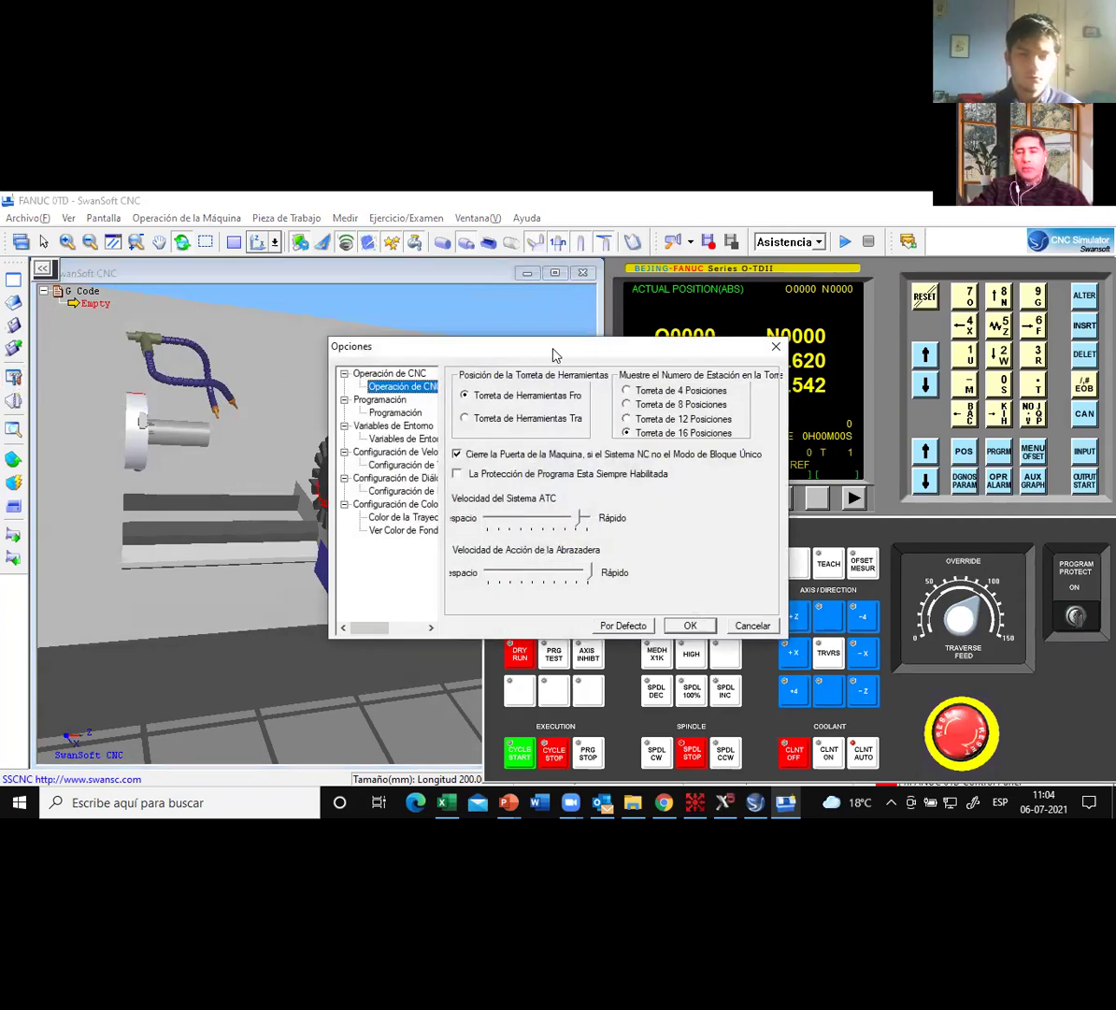
pyautogui.moveTo(553, 355); pyautogui.dragTo(632, 299)
pyautogui.click(707, 335)
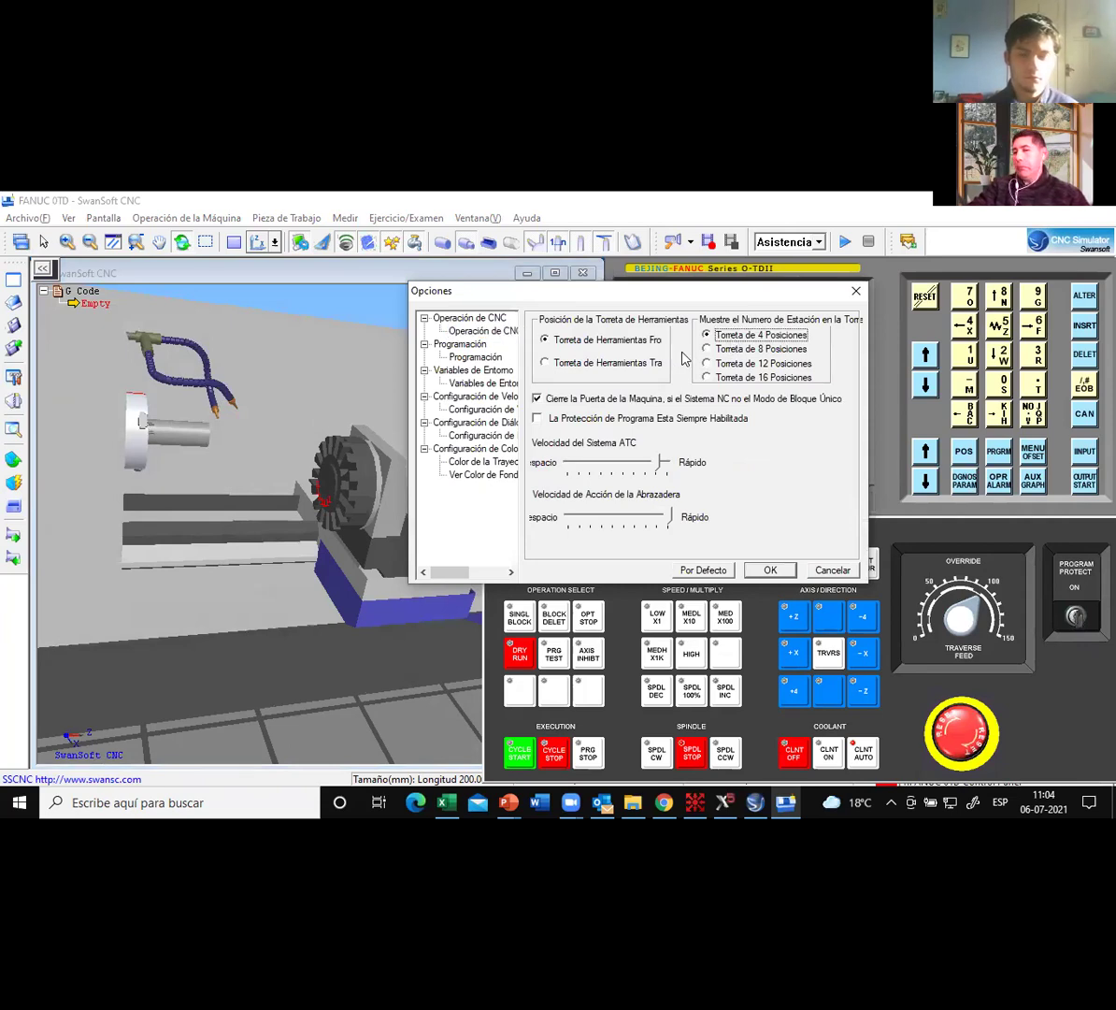
pyautogui.click(770, 569)
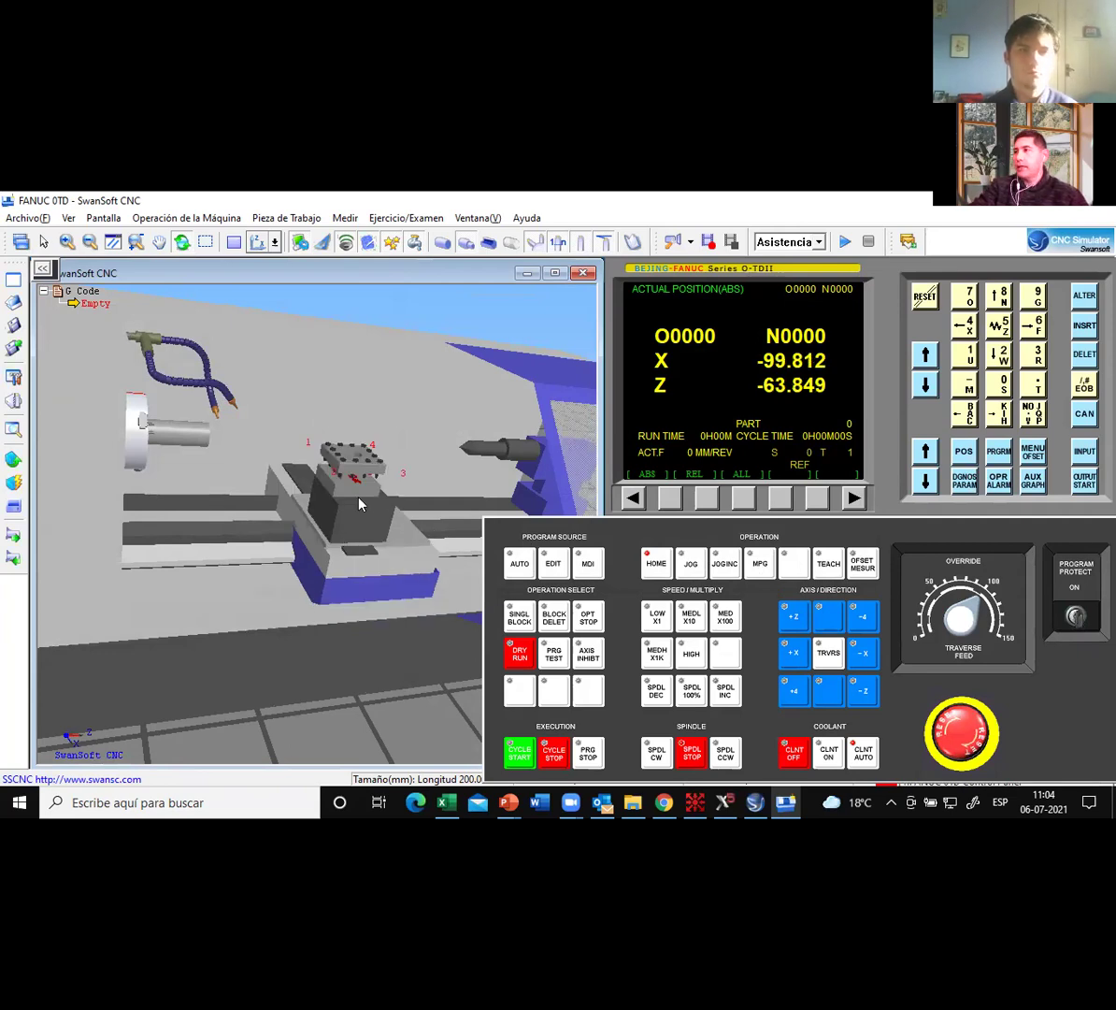
pyautogui.scroll(5, 358, 505)
pyautogui.moveTo(379, 564); pyautogui.dragTo(371, 616)
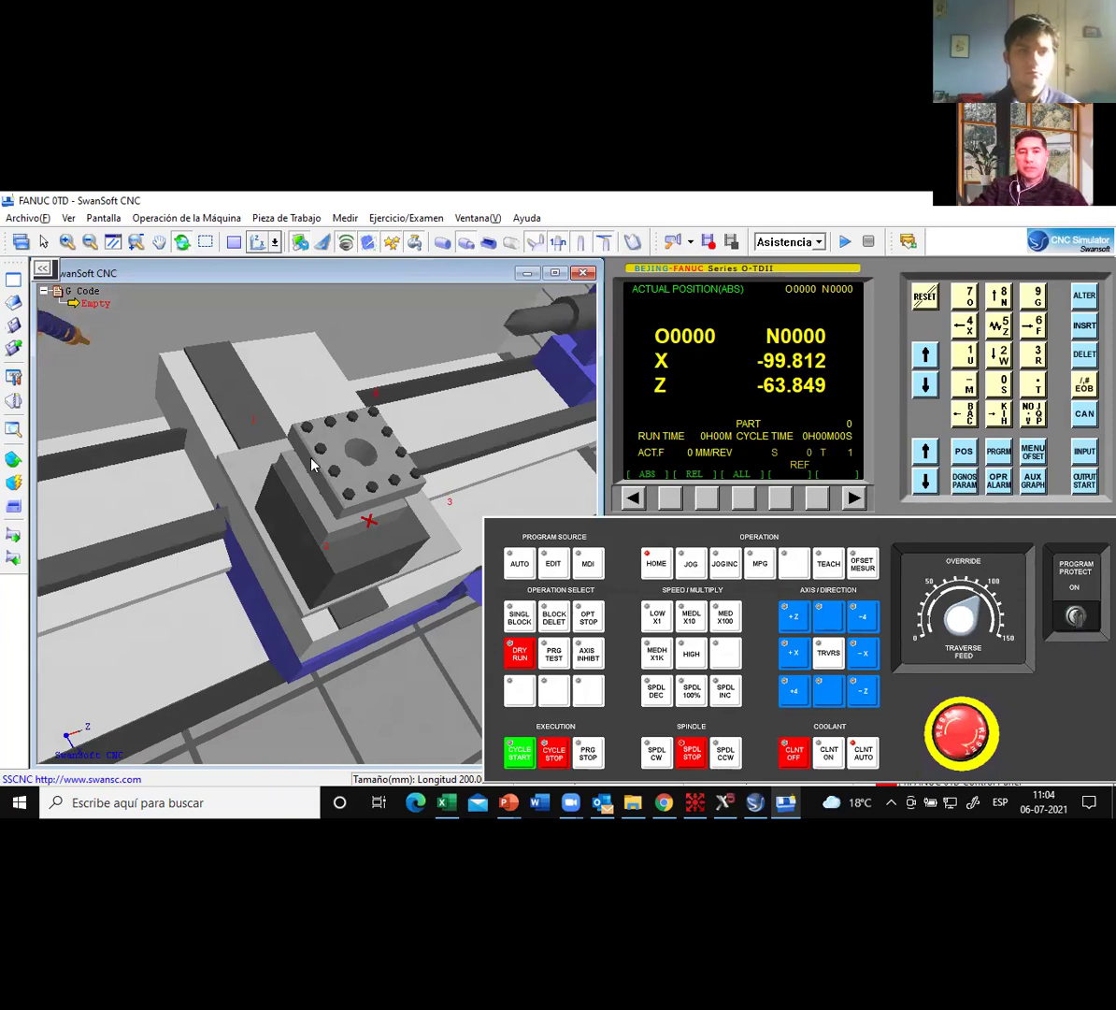
# Set the tool turret to 8 positions and its location to the rear (Torreta de Herramientas Tra).
pyautogui.click(15, 384)
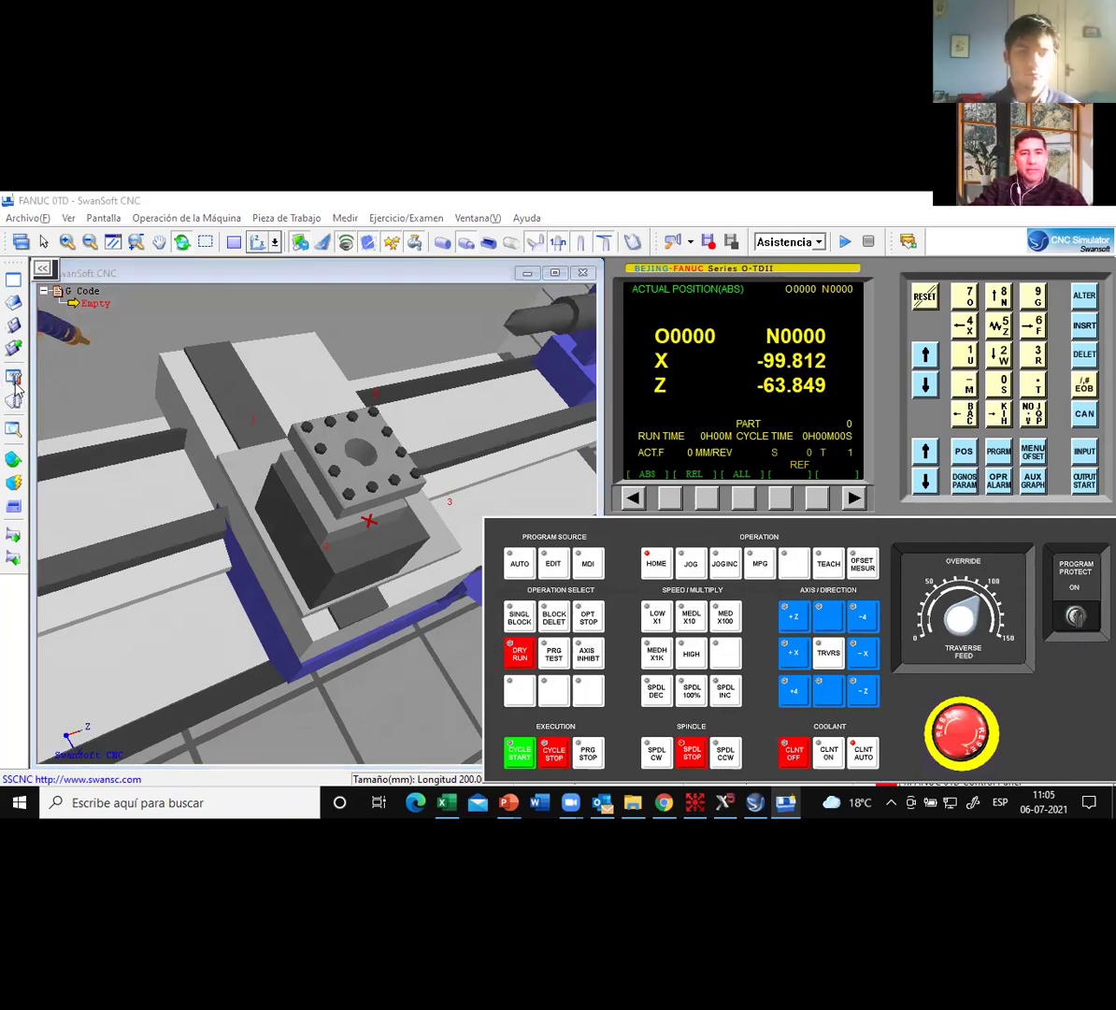
pyautogui.click(678, 408)
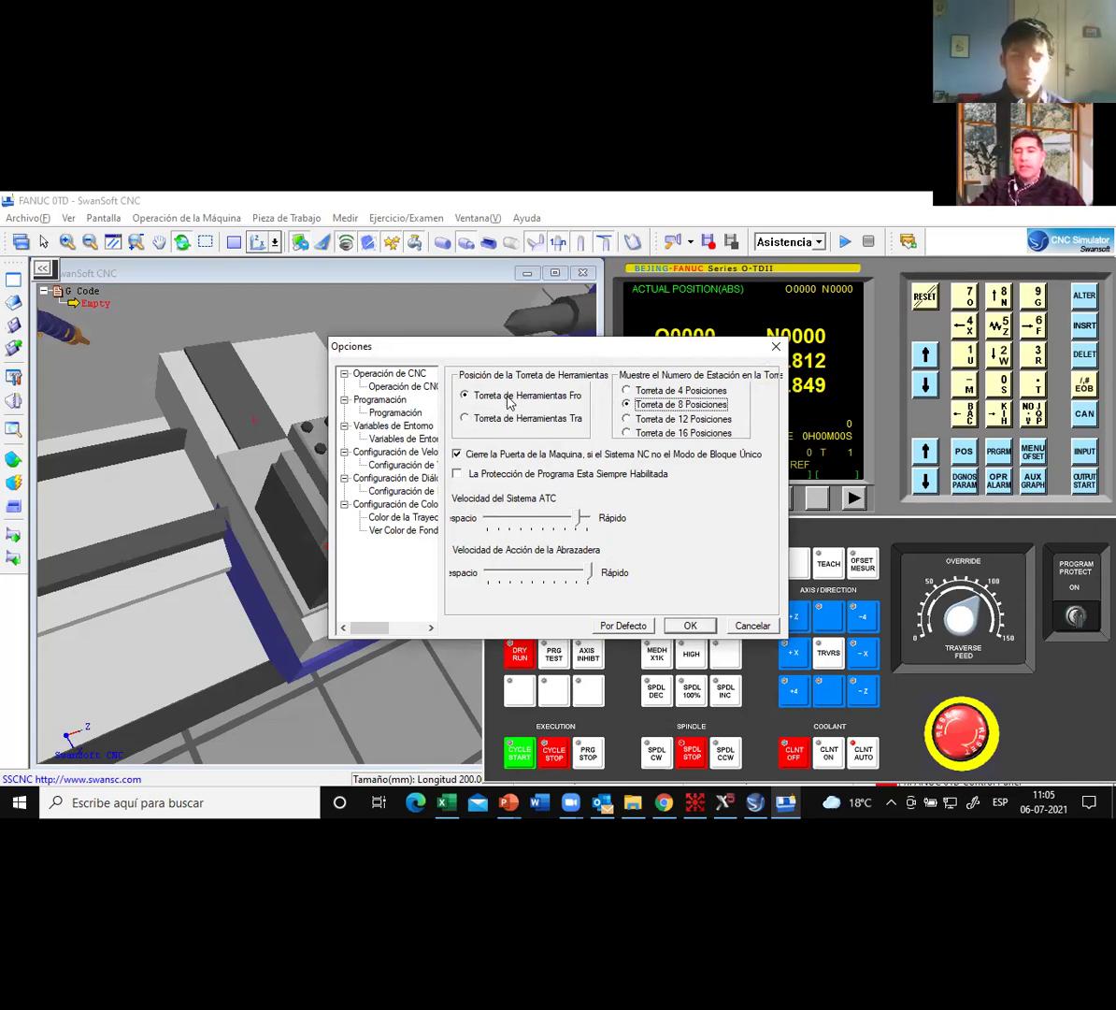
pyautogui.click(477, 421)
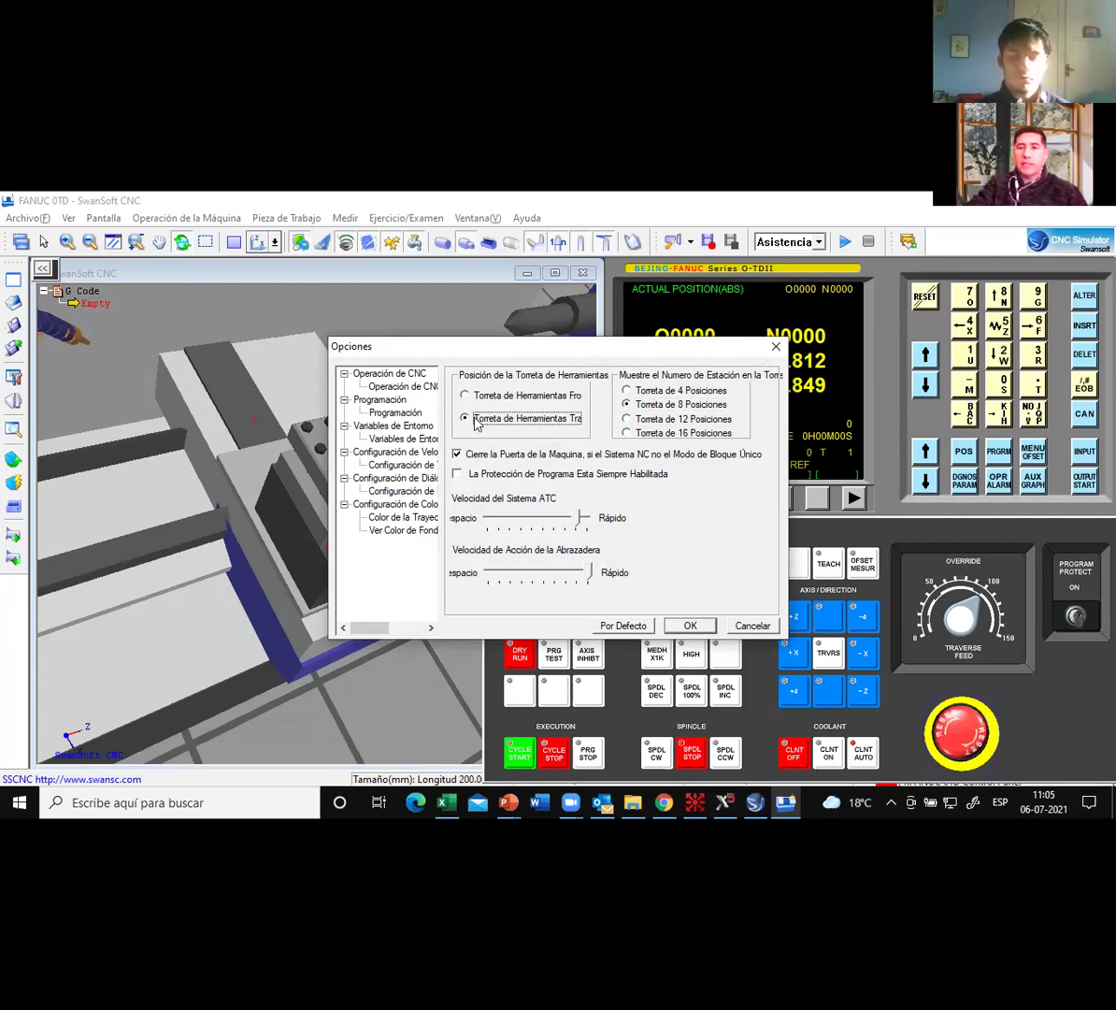
pyautogui.click(690, 625)
pyautogui.scroll(5, 337, 467)
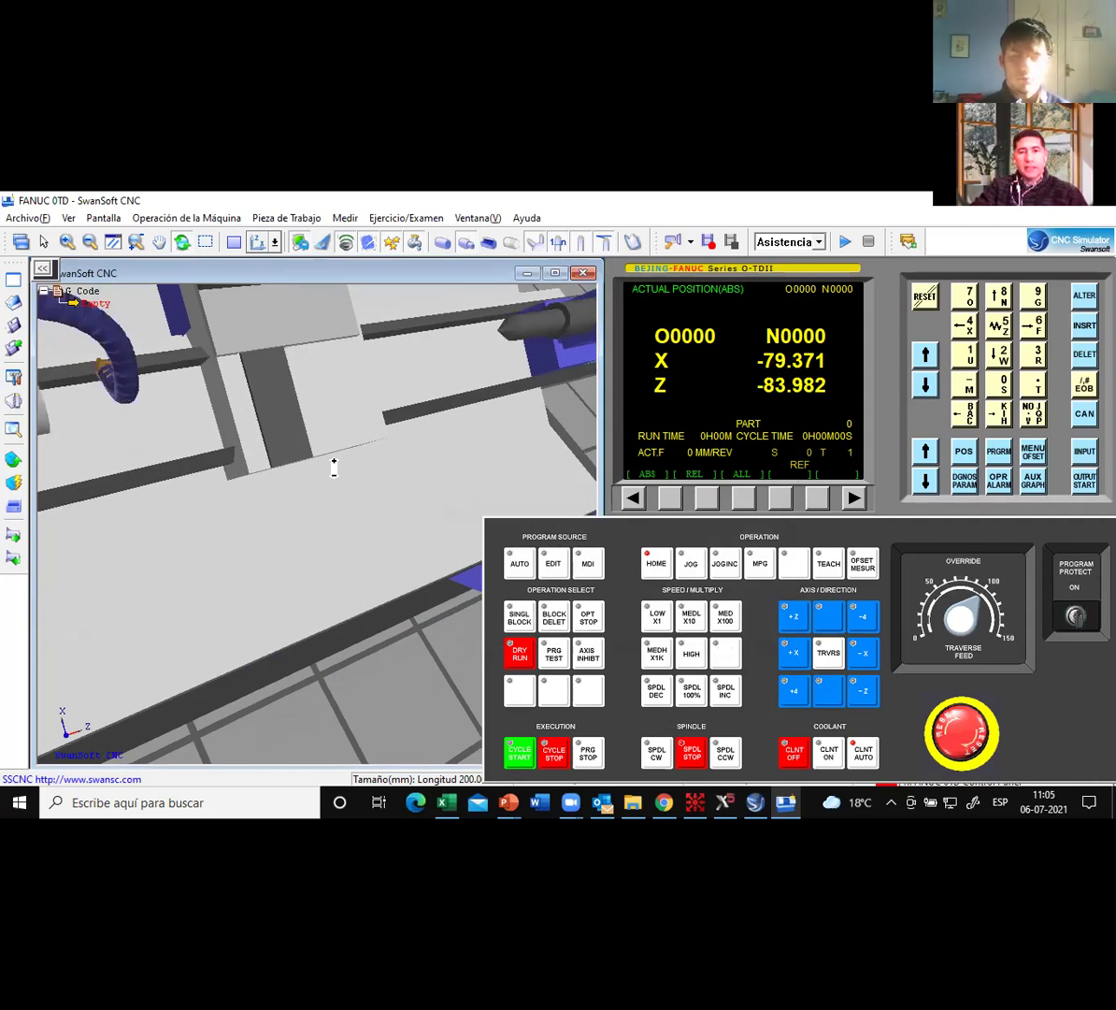
pyautogui.scroll(-5, 334, 465)
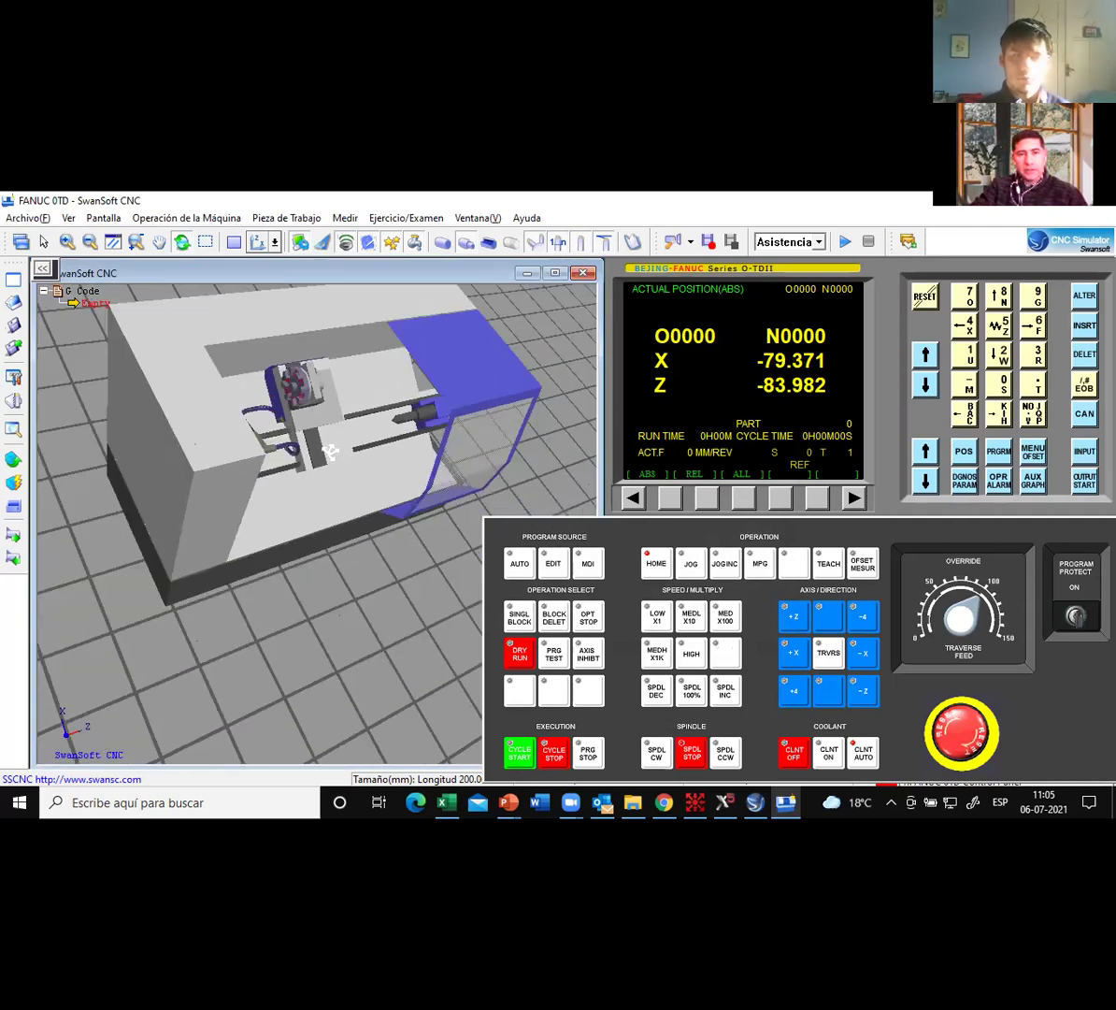
pyautogui.scroll(4, 299, 463)
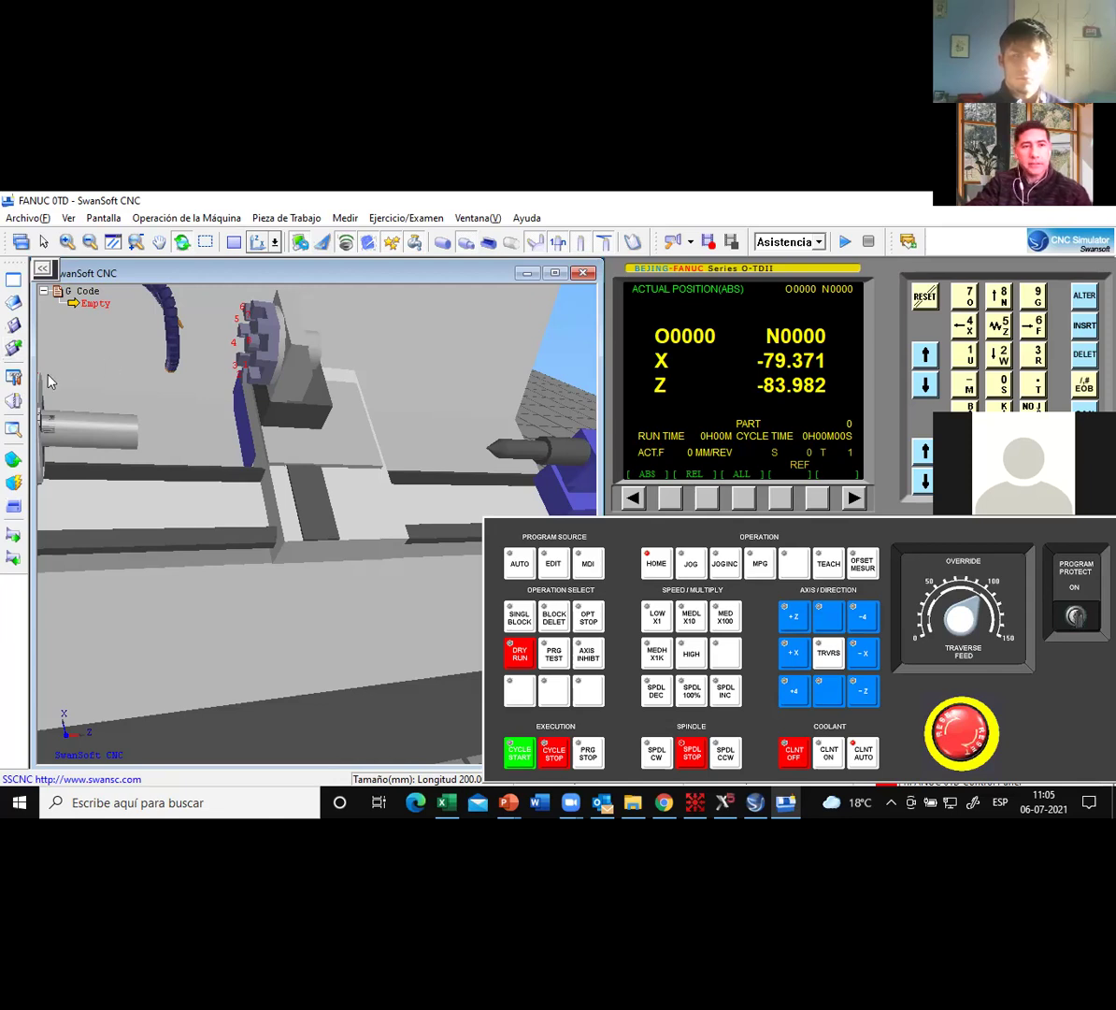
# Switch the tool turret's location to the front (Torreta de Herramientas Fro) in the CNC operation options.
pyautogui.click(19, 373)
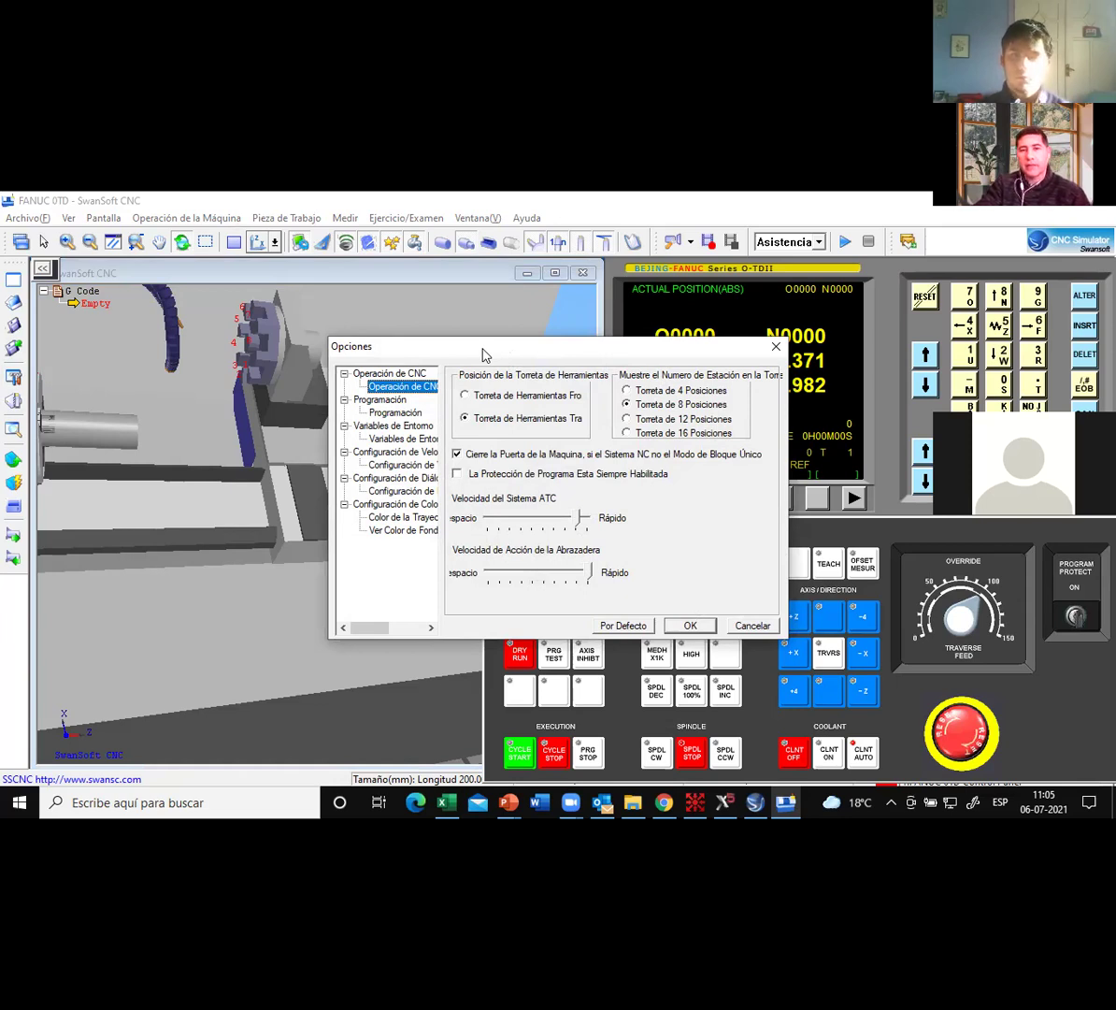
pyautogui.click(466, 394)
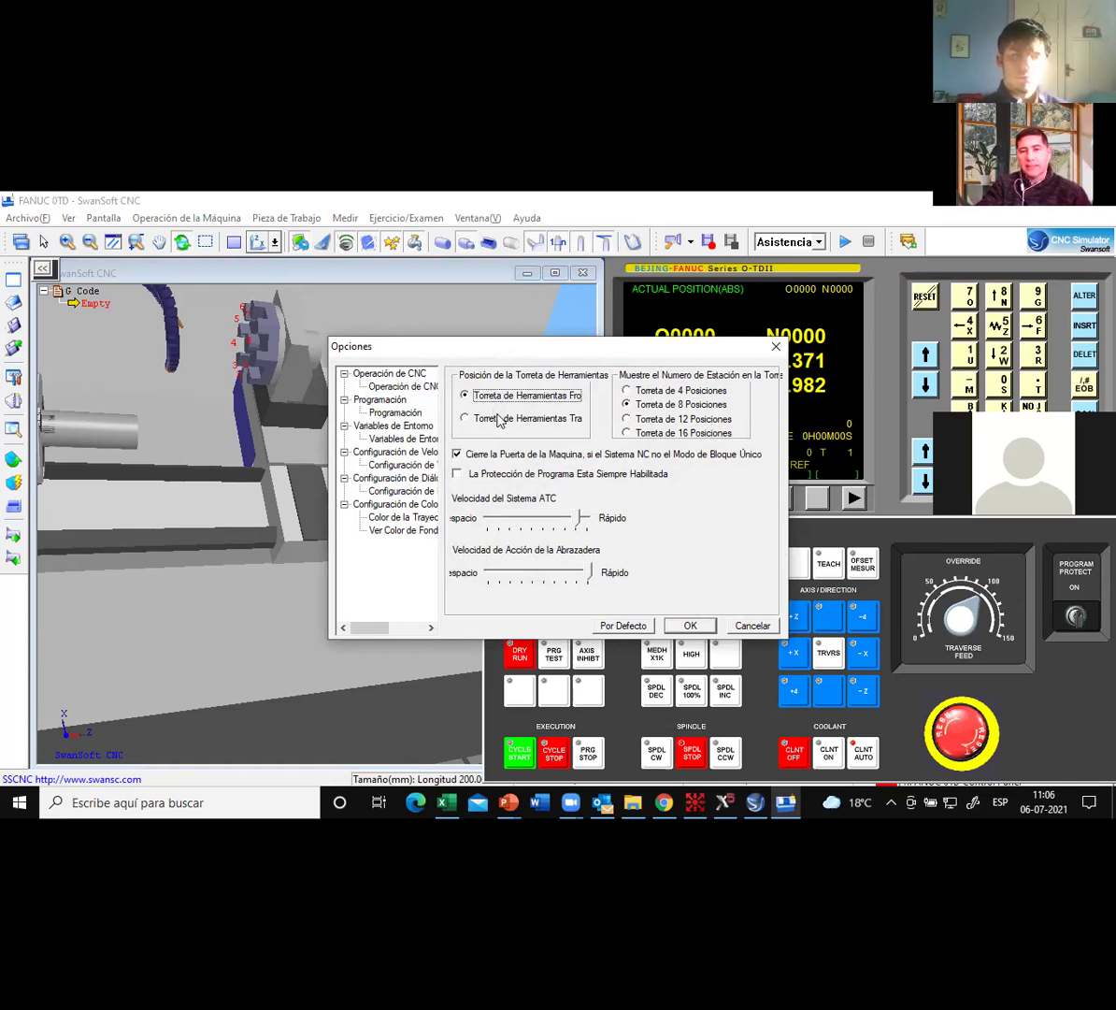
pyautogui.click(690, 625)
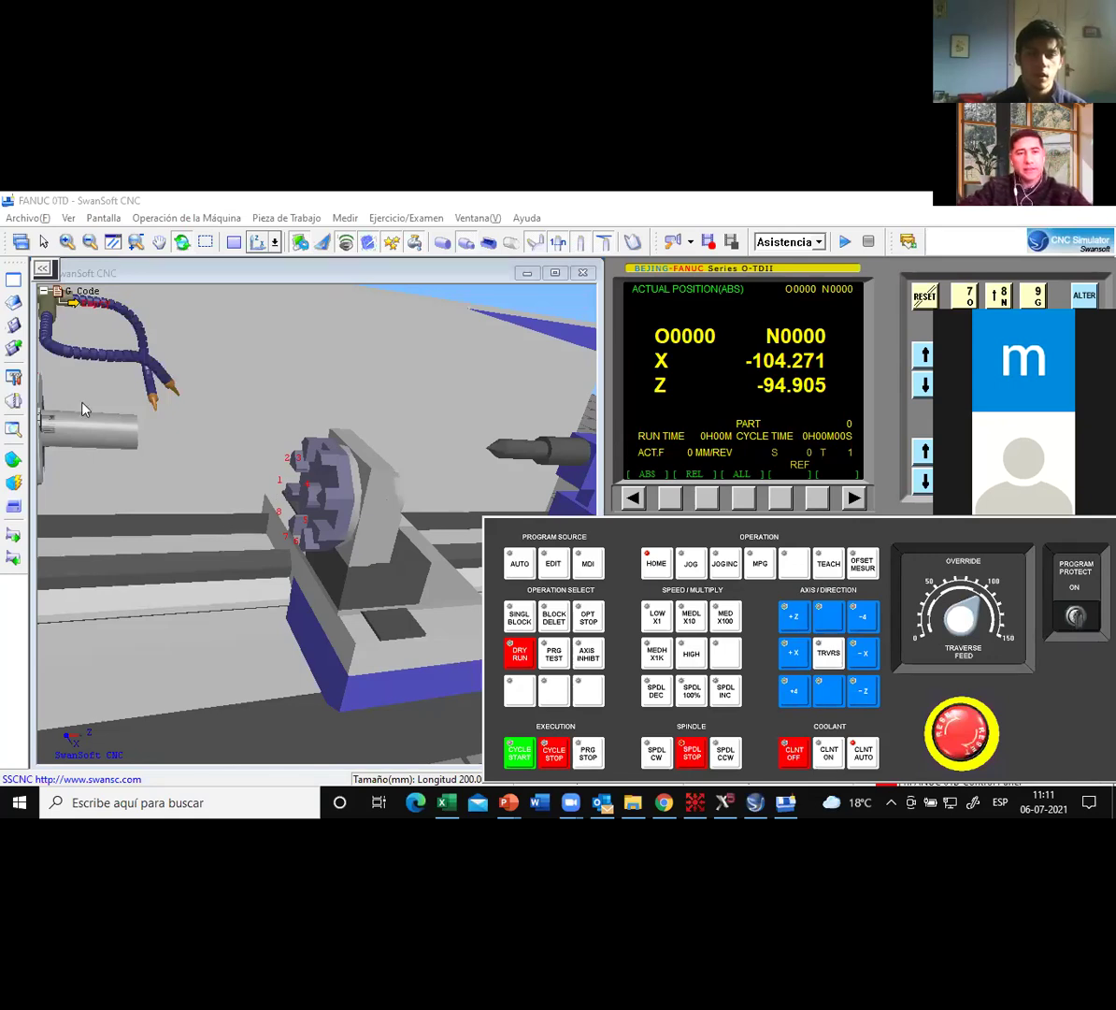
# Check the turret location and station-count options and inspect the front turret.
pyautogui.click(15, 376)
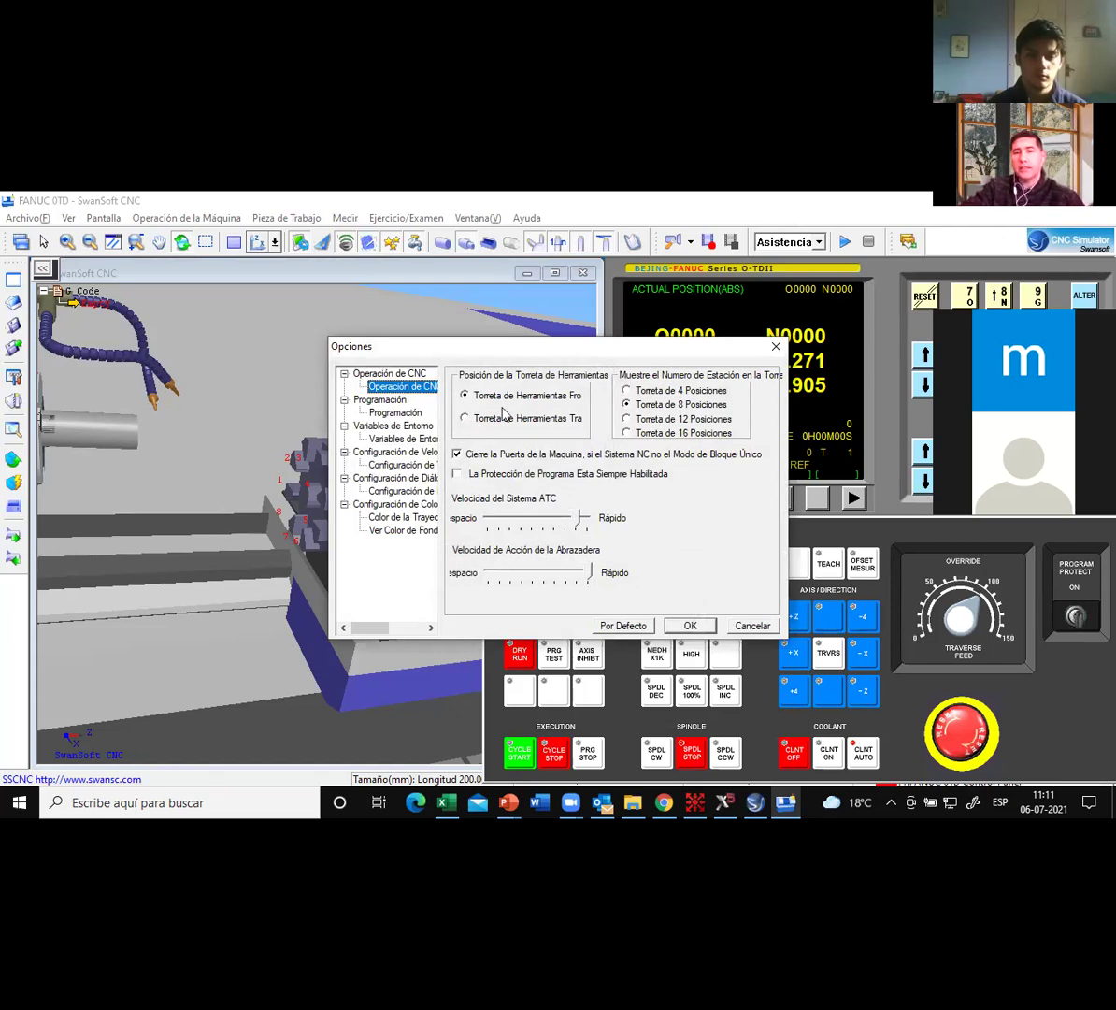
pyautogui.click(689, 625)
pyautogui.moveTo(369, 519); pyautogui.dragTo(307, 538)
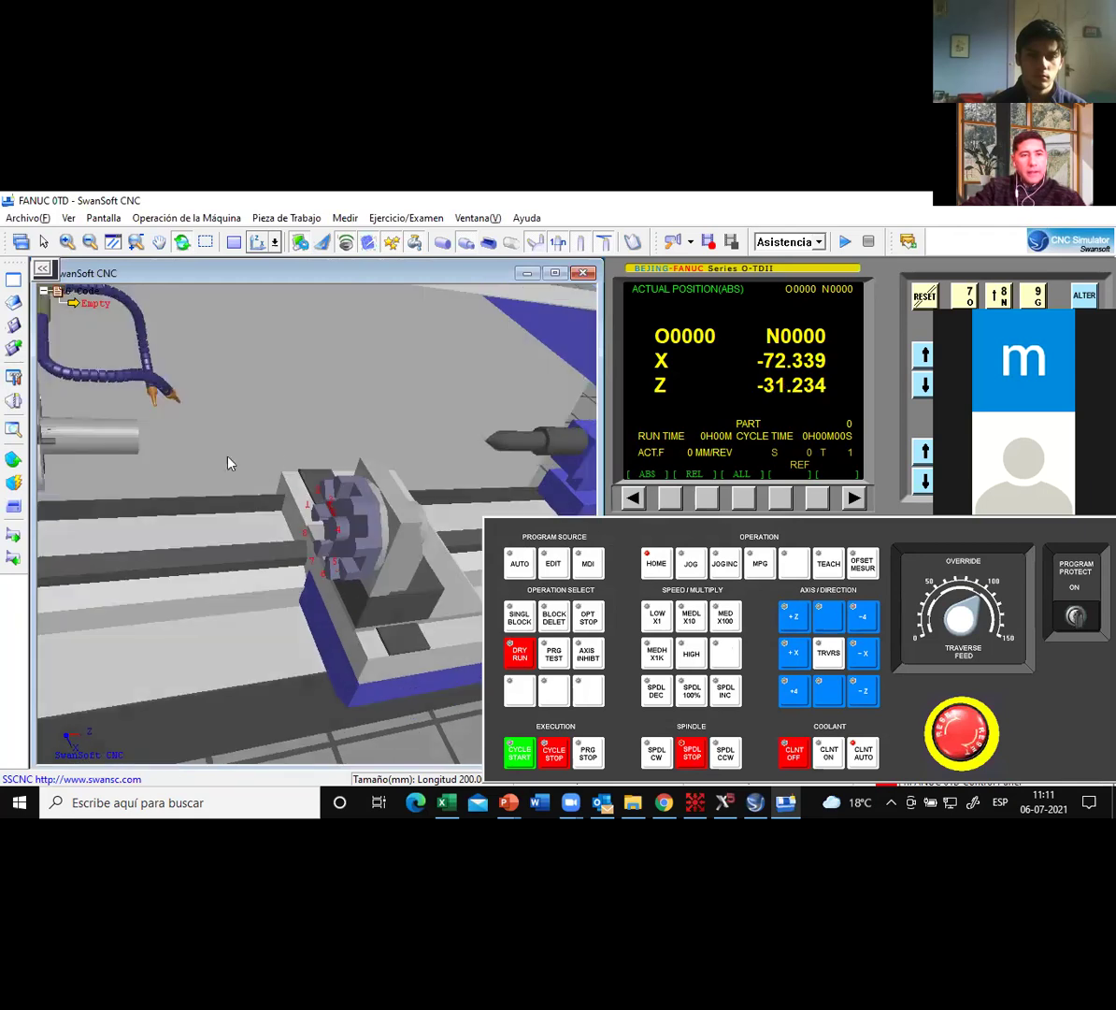
# Open the tool magazine manager, widen the Tipo column and select external turning tool 001.
pyautogui.click(14, 403)
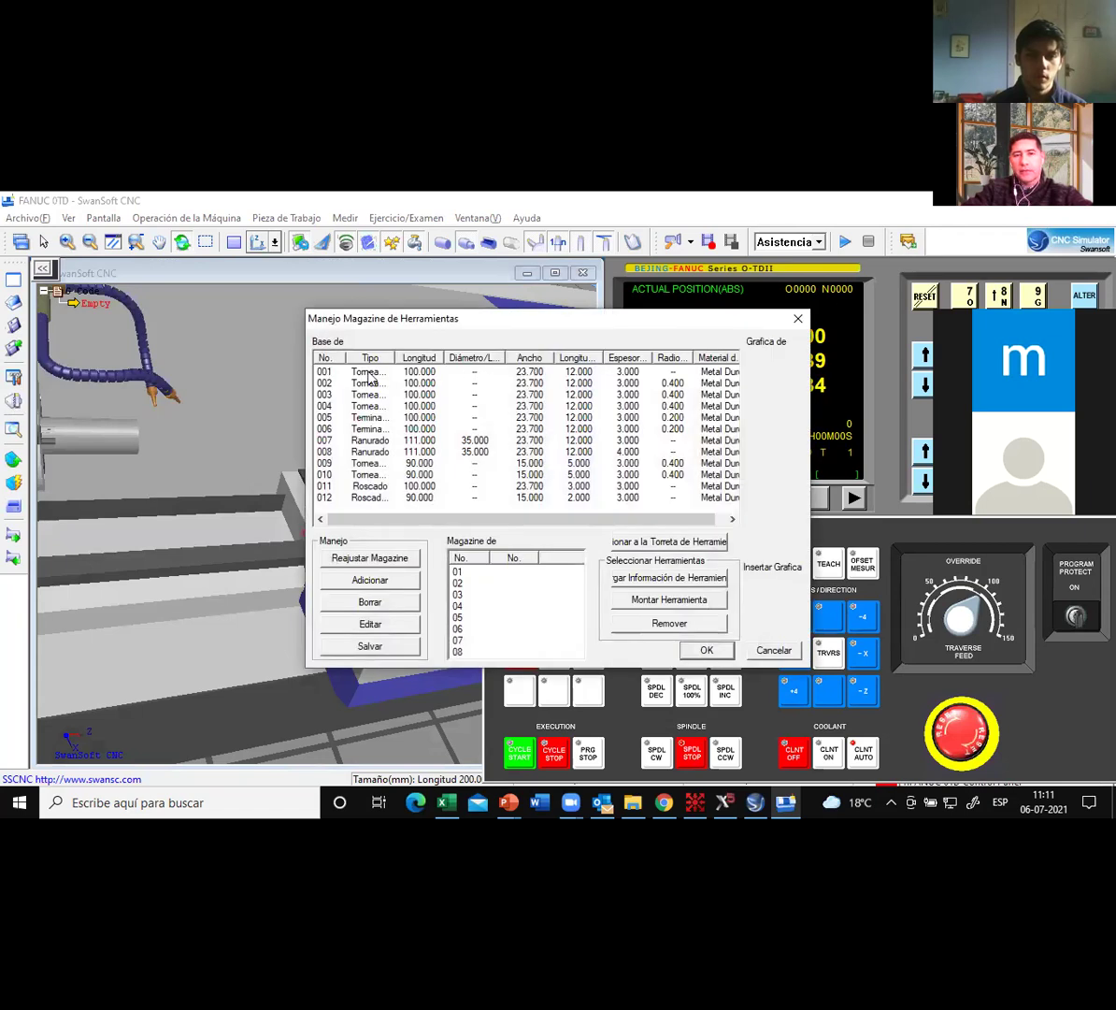
pyautogui.moveTo(393, 358); pyautogui.dragTo(571, 364)
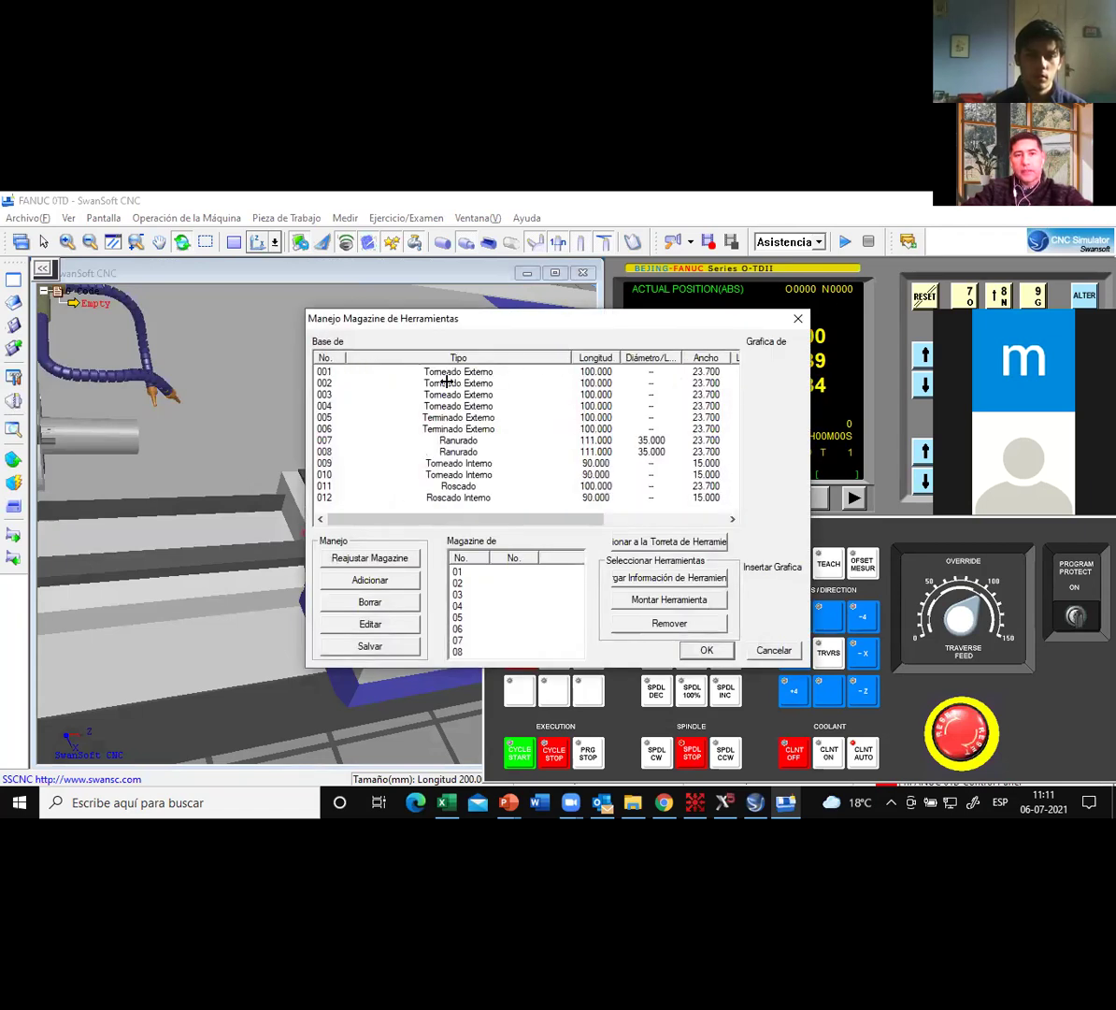
pyautogui.click(460, 373)
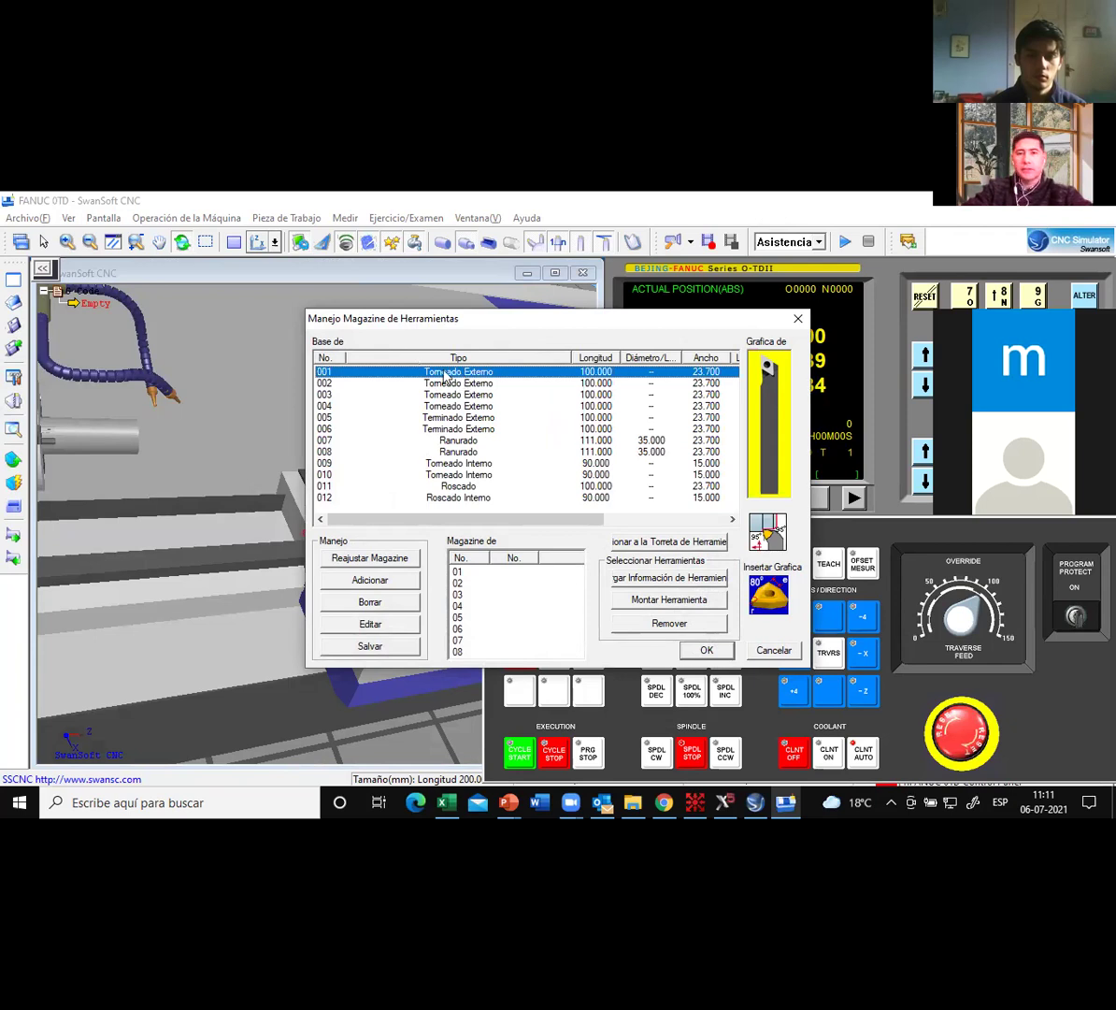
# Try the VNMG, CNMG and SNMG insert types on external turning tool 001 and cancel the edit.
pyautogui.doubleClick(446, 375)
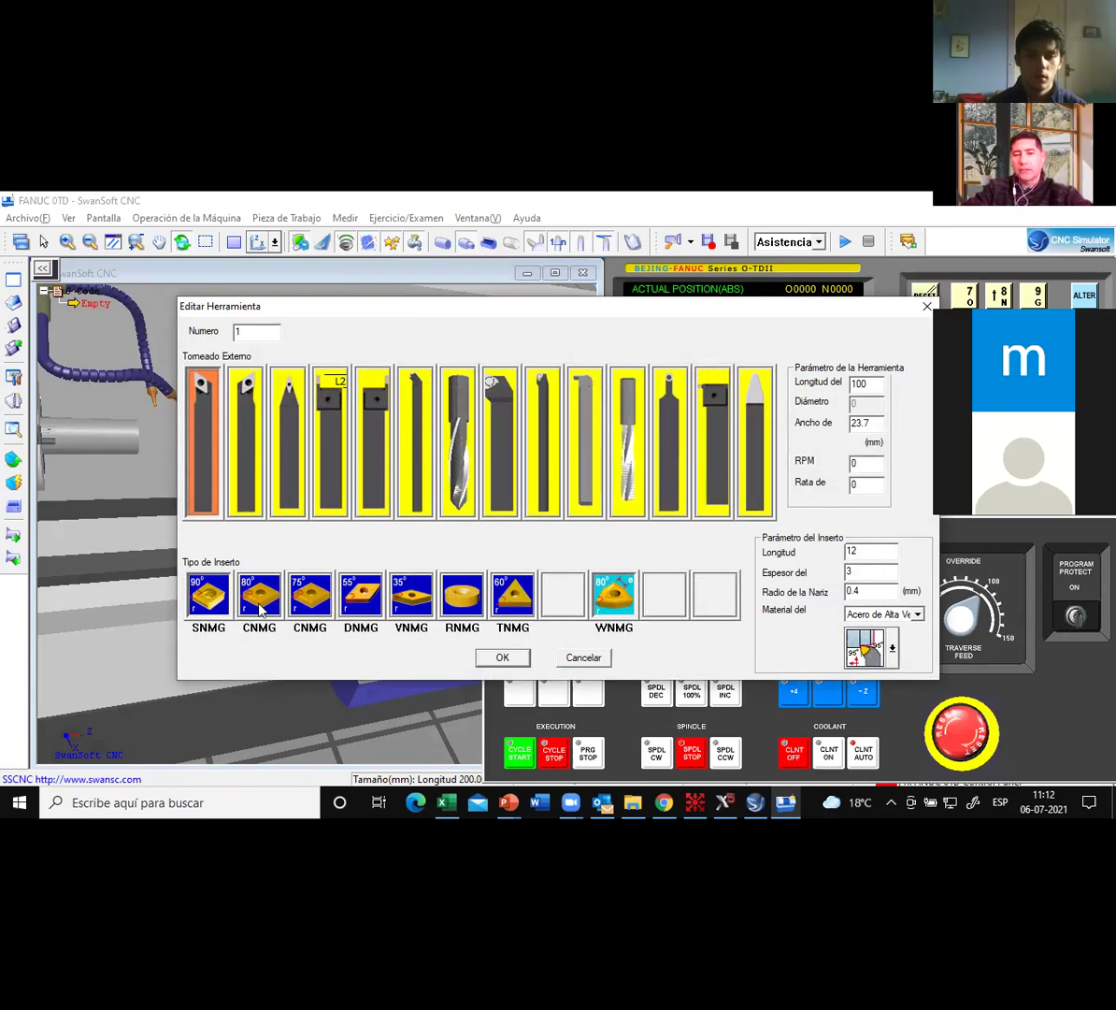
pyautogui.click(407, 591)
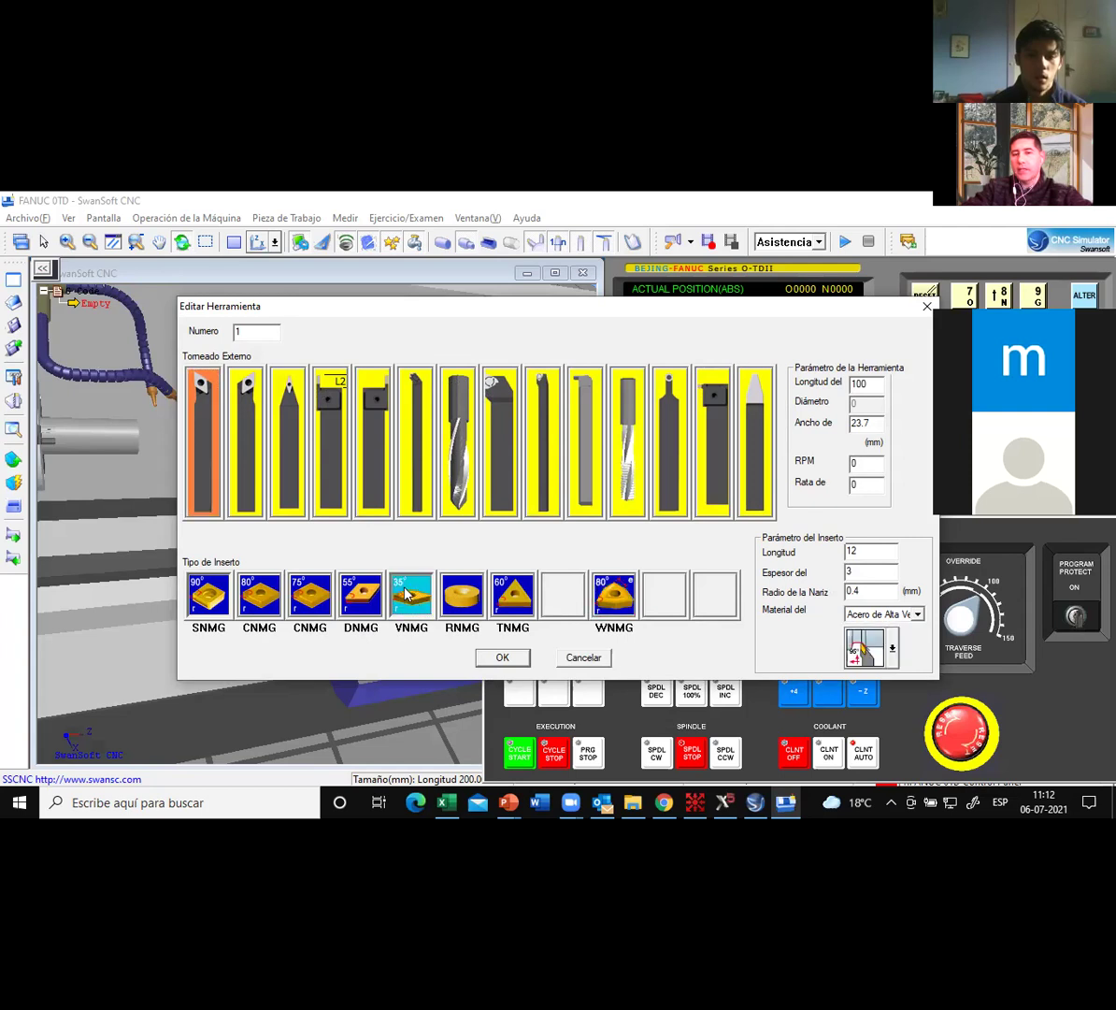
pyautogui.click(263, 603)
pyautogui.click(215, 598)
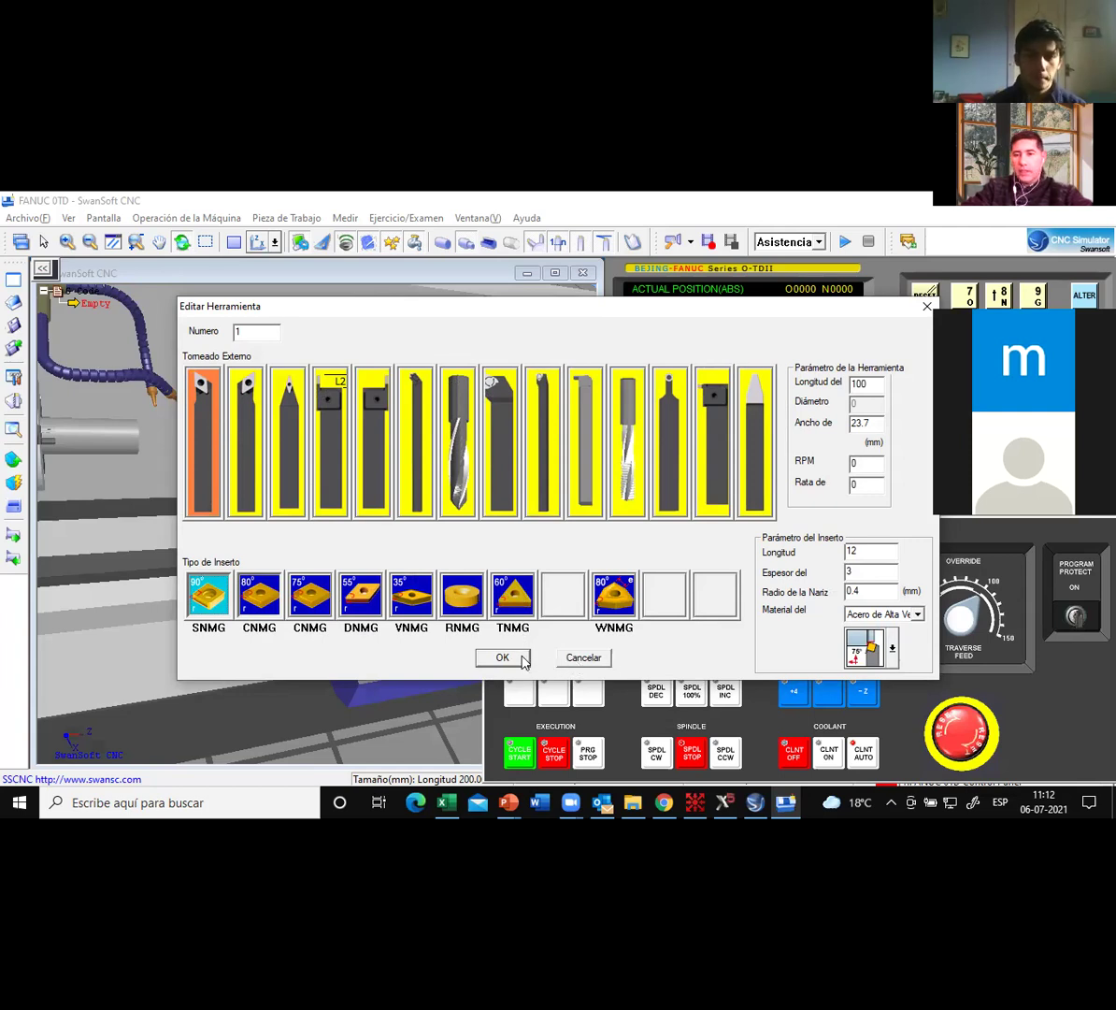
pyautogui.doubleClick(876, 382)
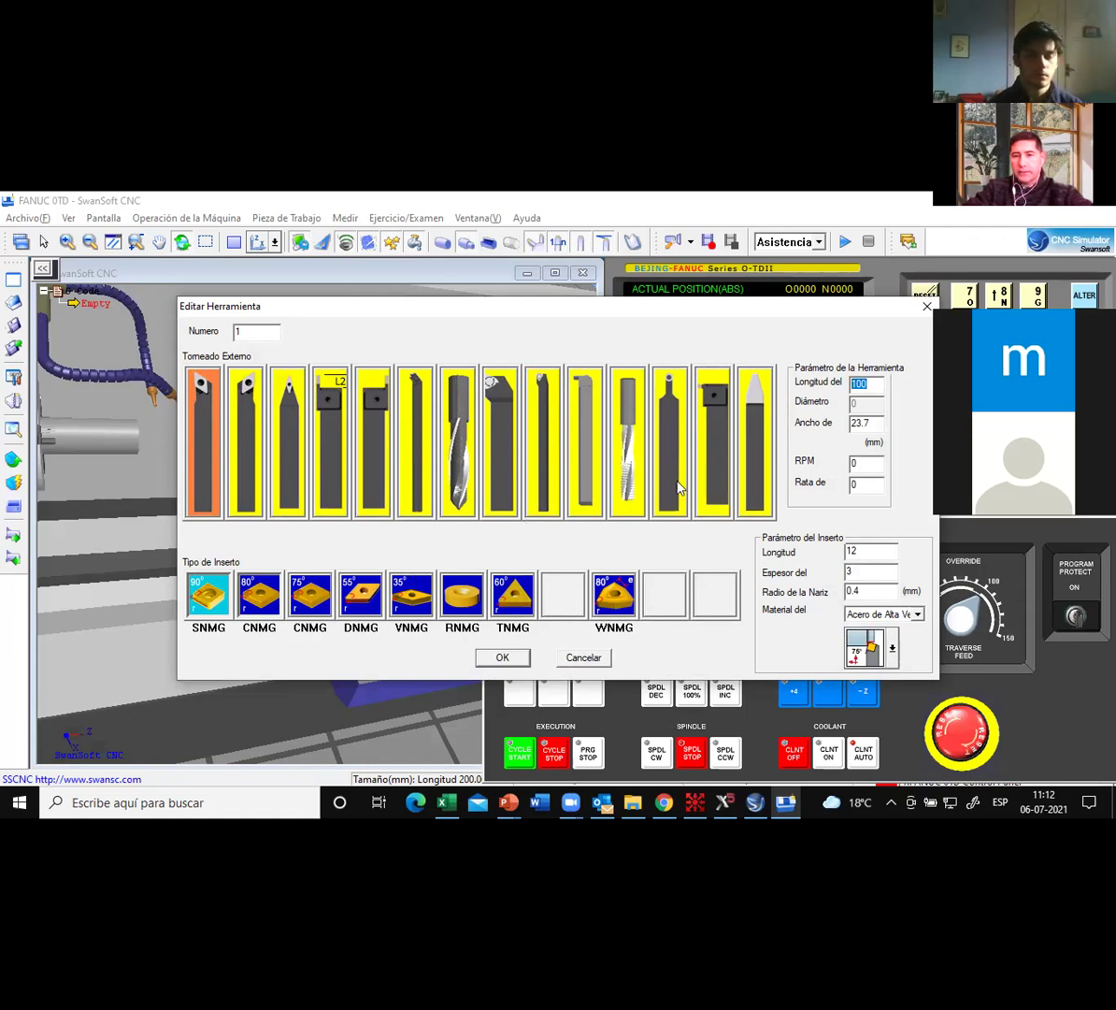
pyautogui.click(587, 659)
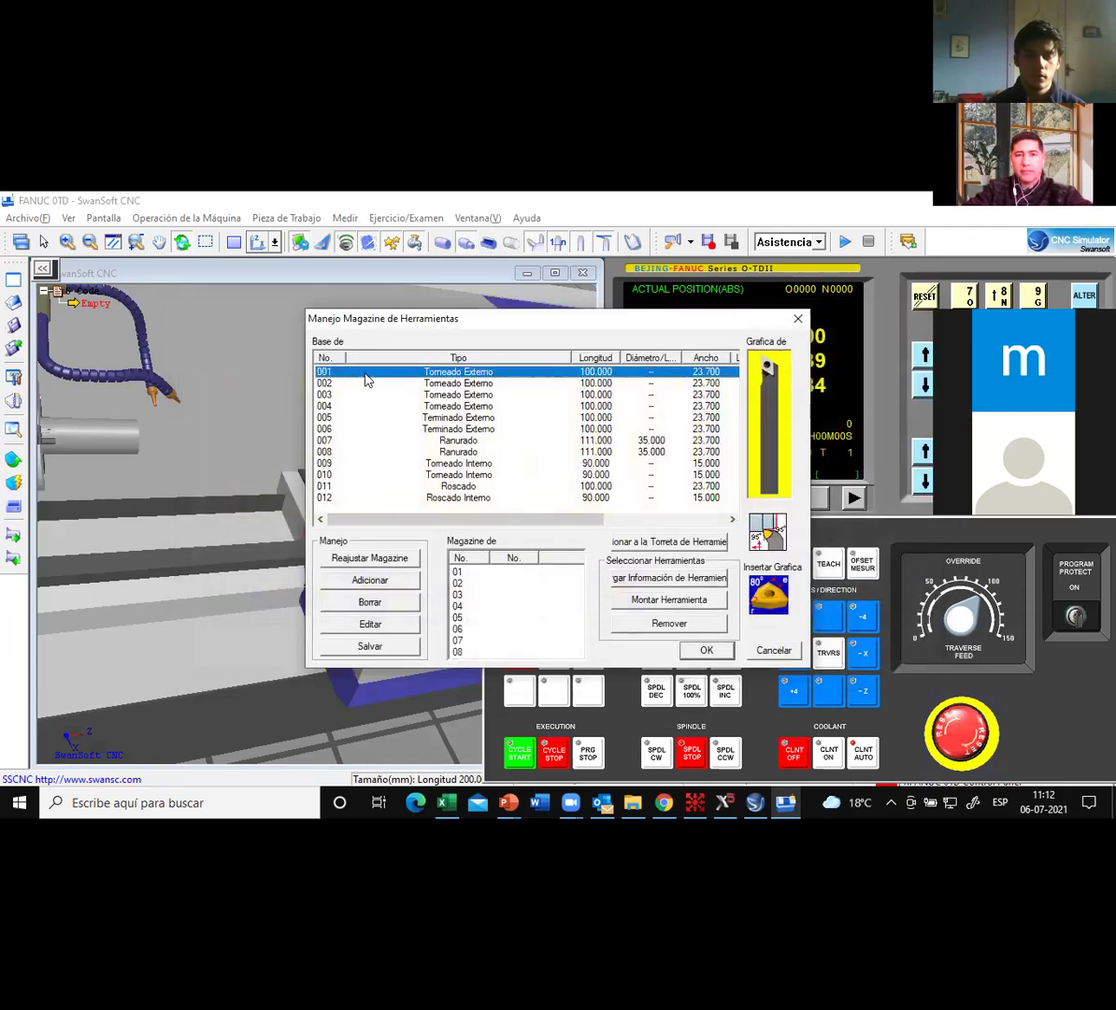
# Assign turning tool 001 to magazine station 01, grooving tool 007 to station 04 and threading tool 011 to station 02.
pyautogui.moveTo(410, 376); pyautogui.dragTo(513, 578)
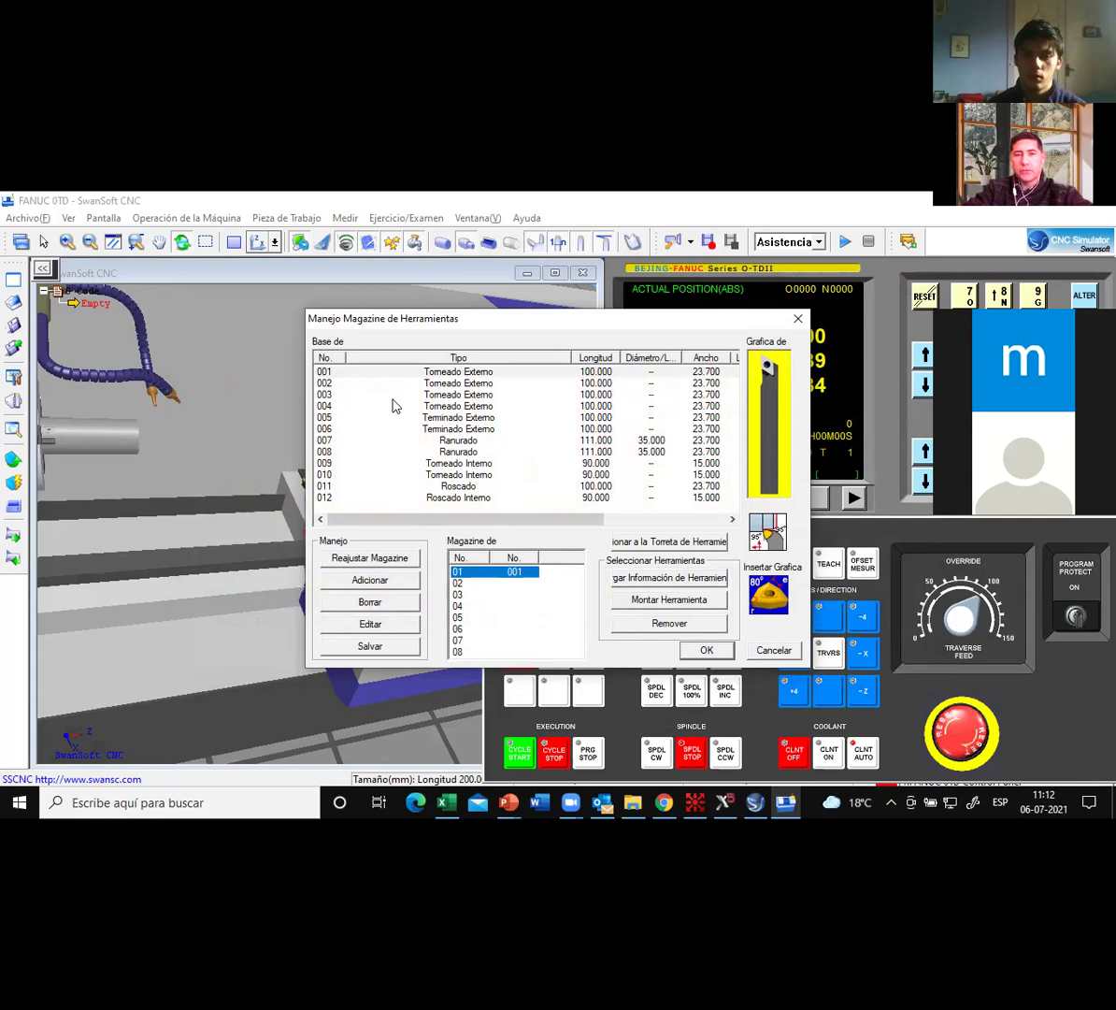
pyautogui.moveTo(340, 441); pyautogui.dragTo(501, 610)
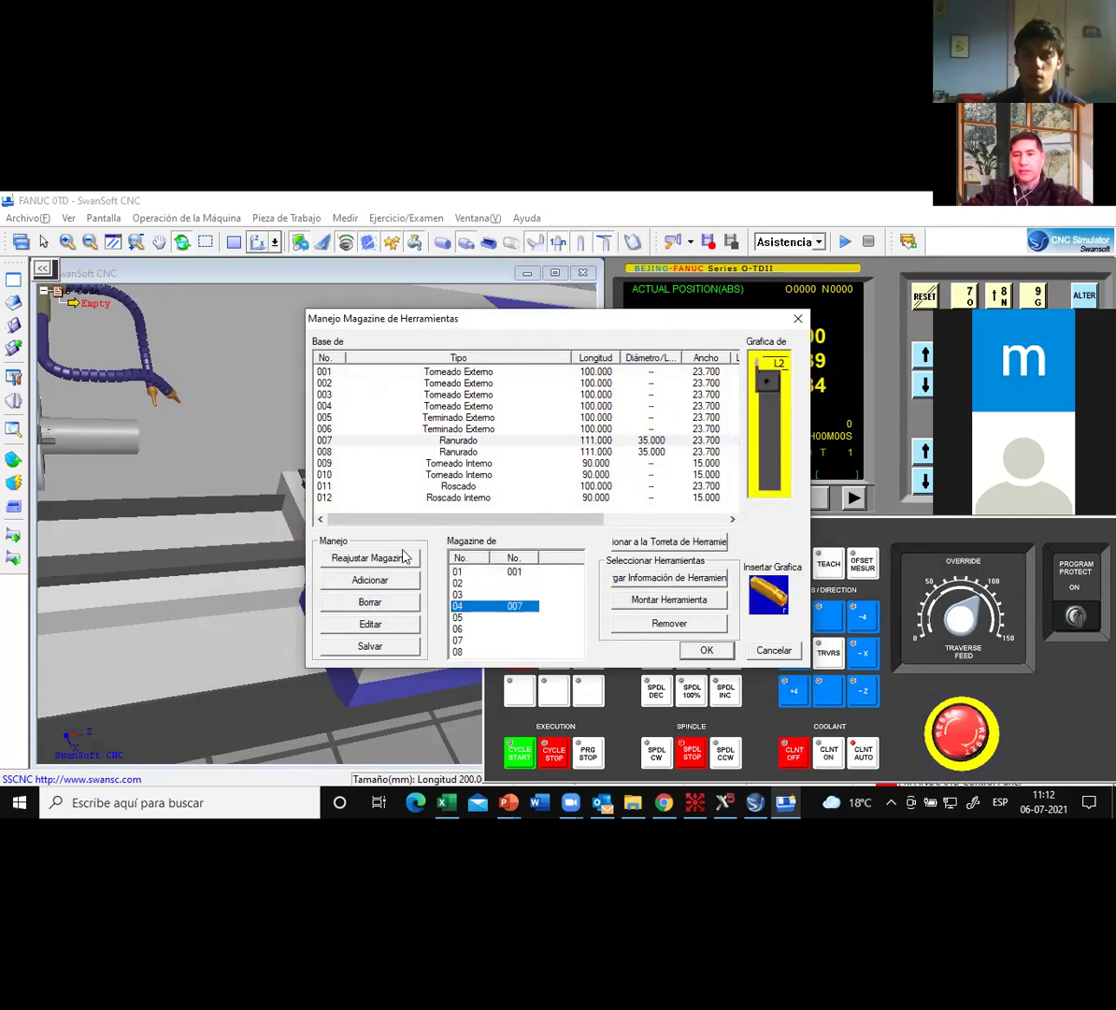
pyautogui.click(339, 490)
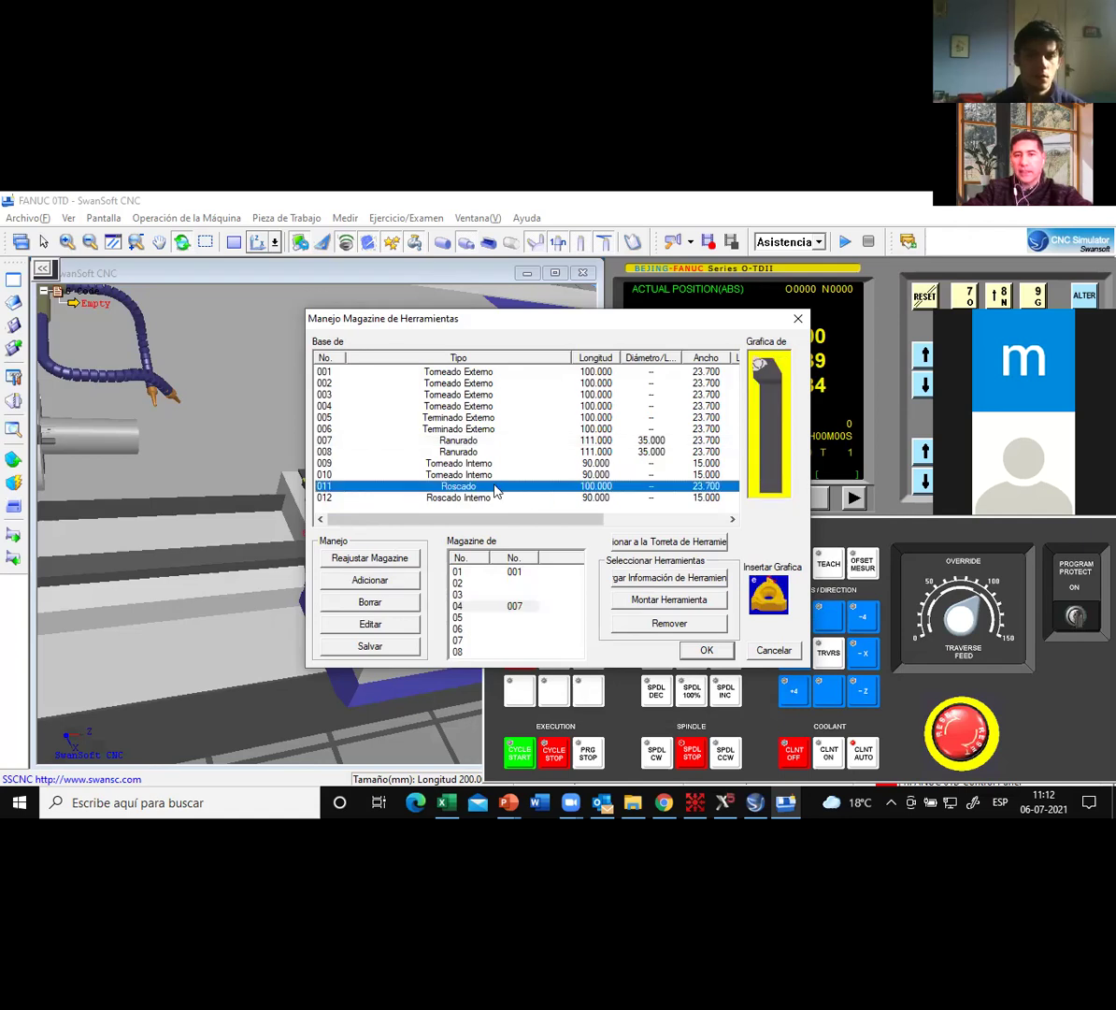
pyautogui.doubleClick(452, 492)
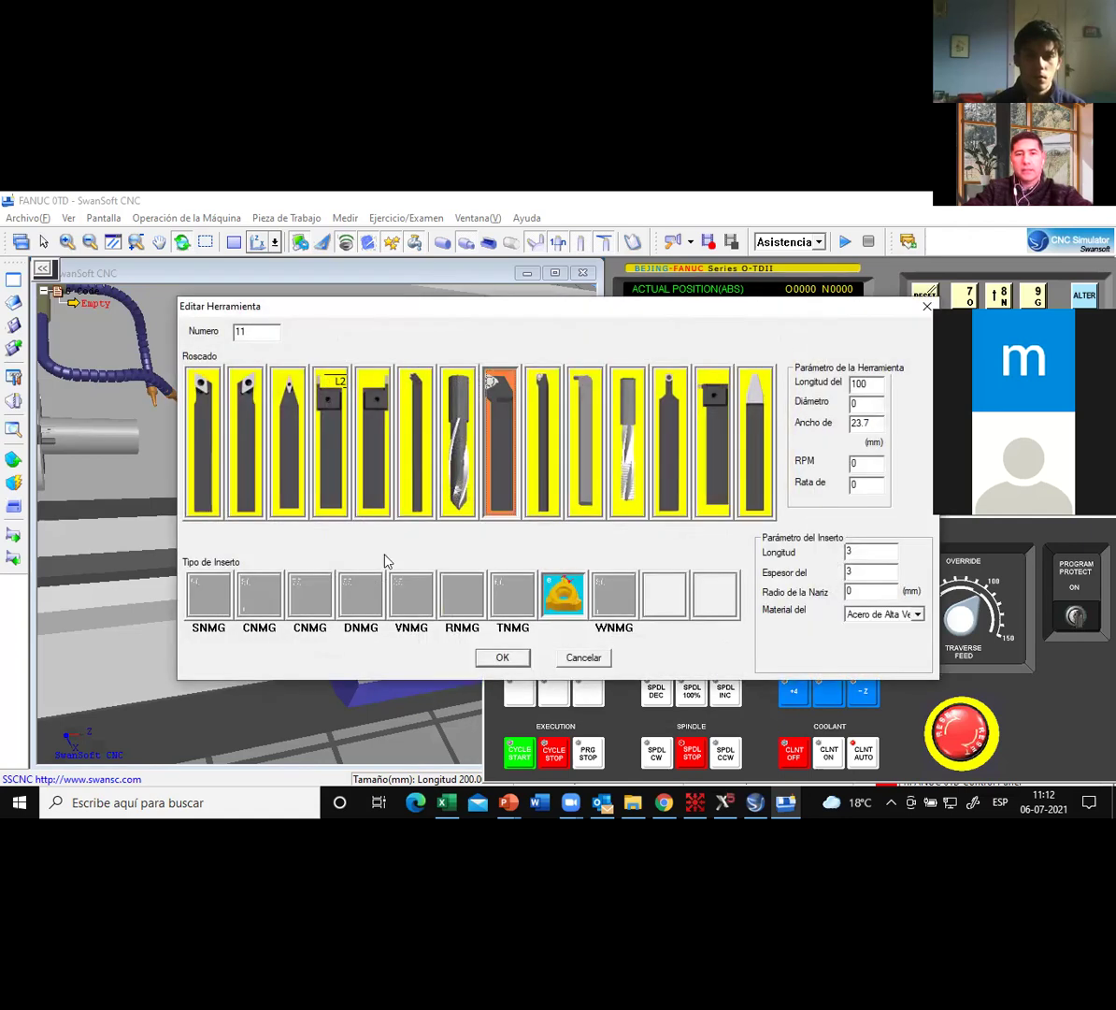
pyautogui.click(515, 660)
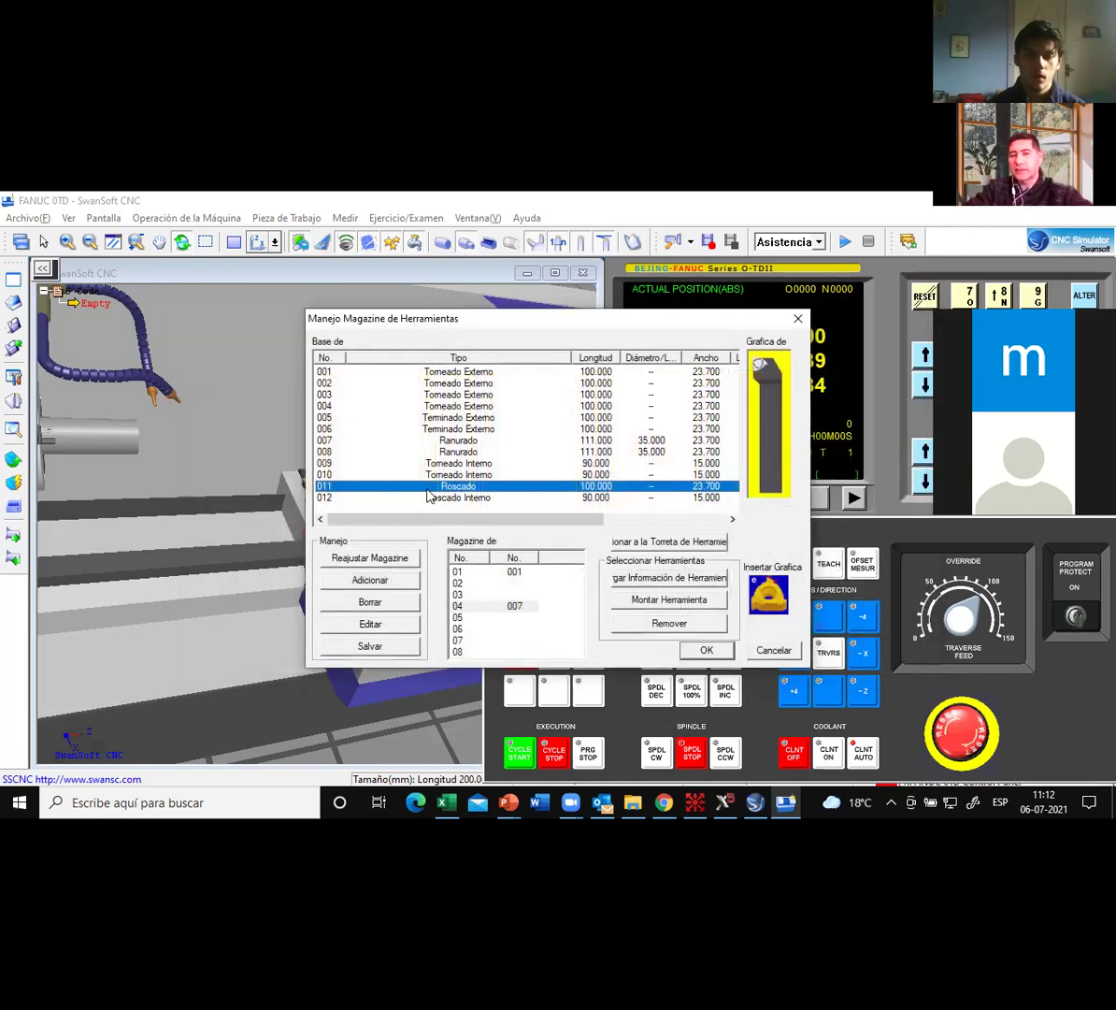
pyautogui.moveTo(391, 486); pyautogui.dragTo(513, 593)
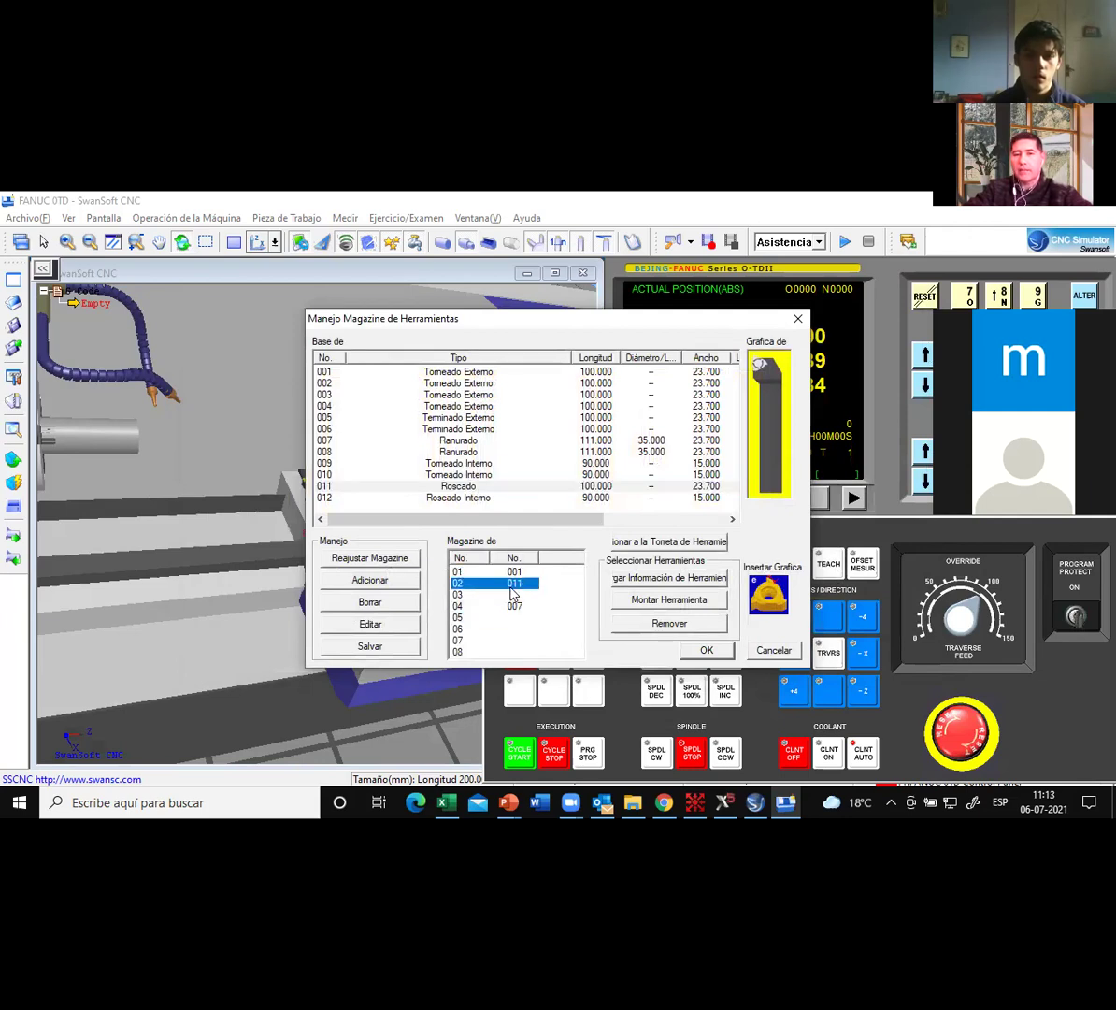
pyautogui.click(707, 649)
# Inspect the turning, threading and grooving tools mounted on the turret from several angles and distances.
pyautogui.moveTo(353, 558); pyautogui.dragTo(375, 496)
pyautogui.scroll(4, 375, 498)
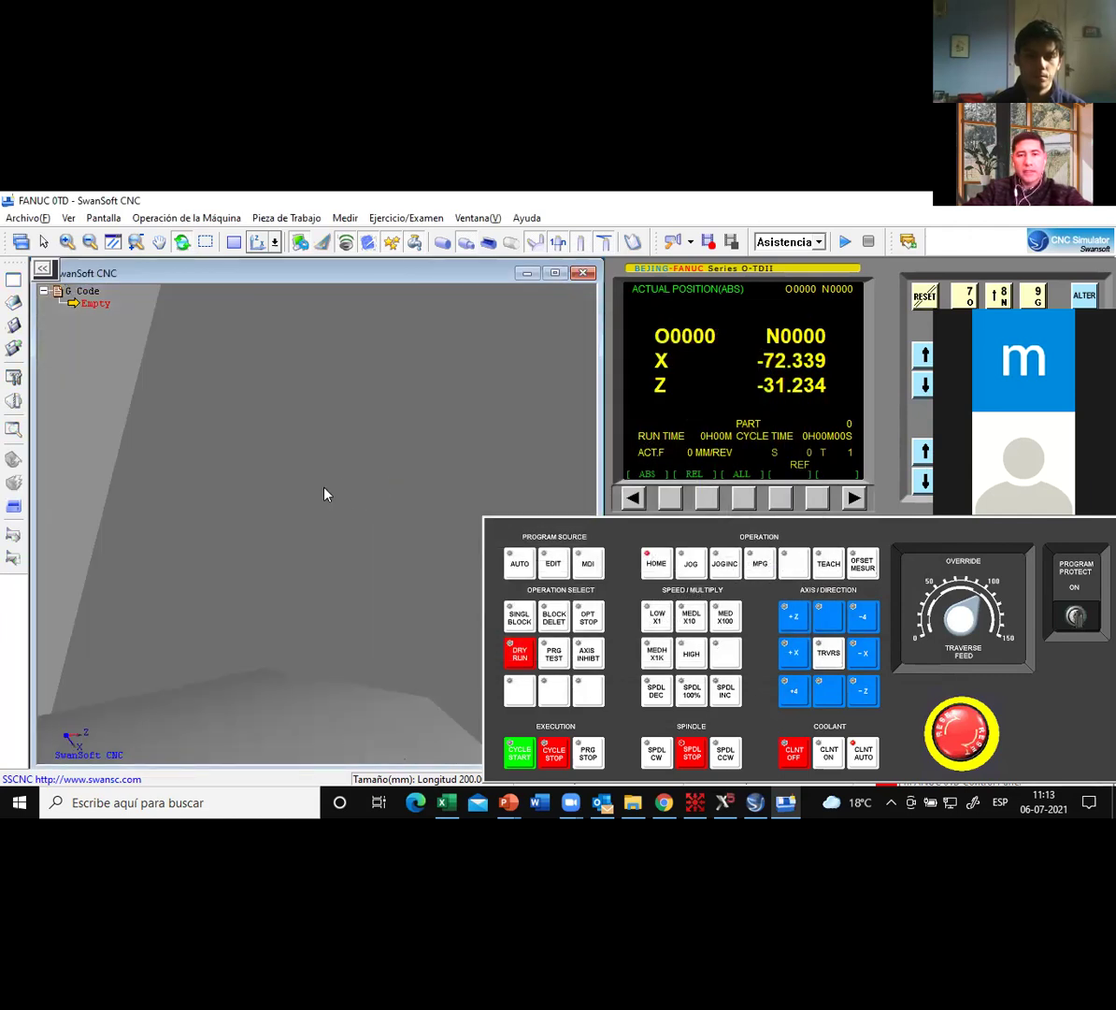
pyautogui.scroll(-2, 345, 491)
pyautogui.scroll(-2, 345, 491)
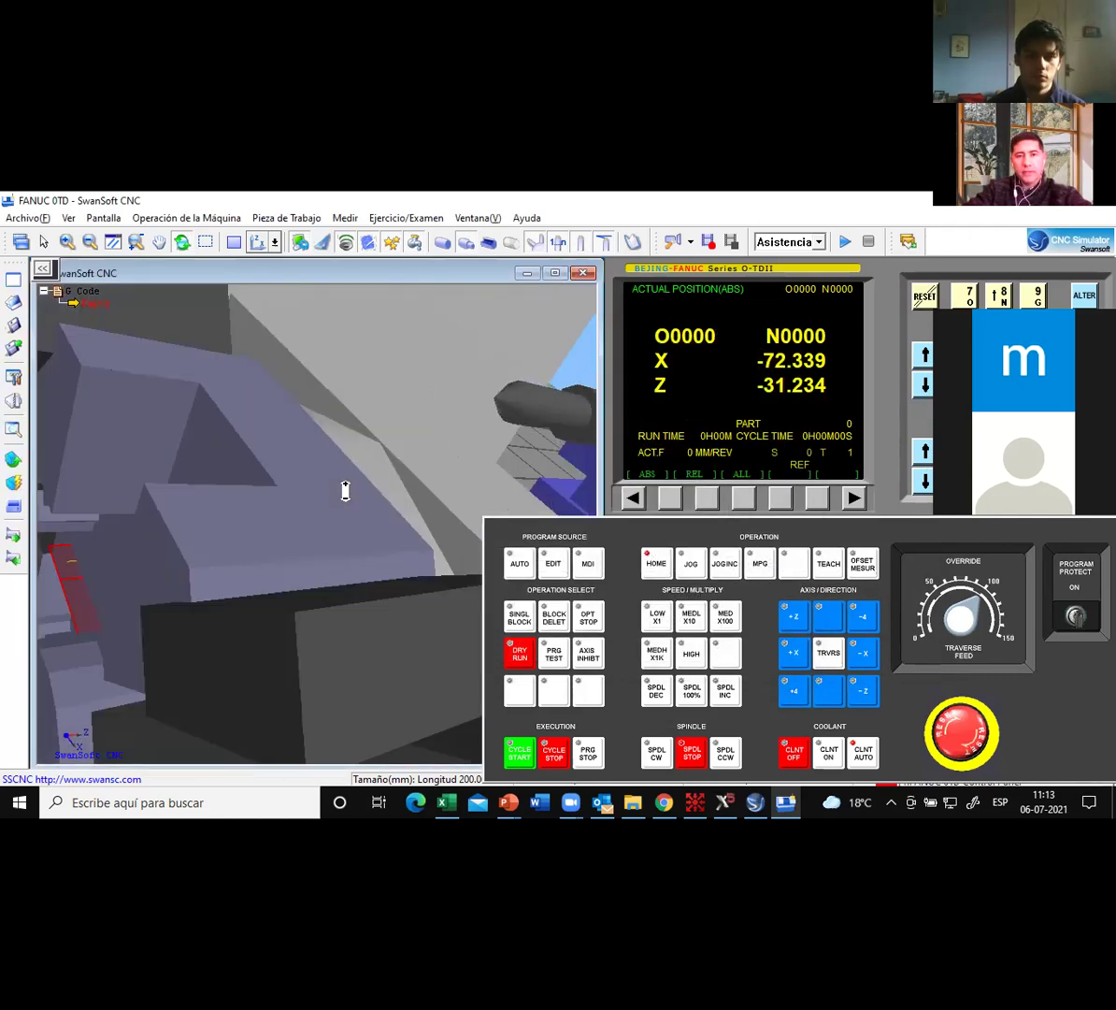
pyautogui.scroll(-3, 345, 491)
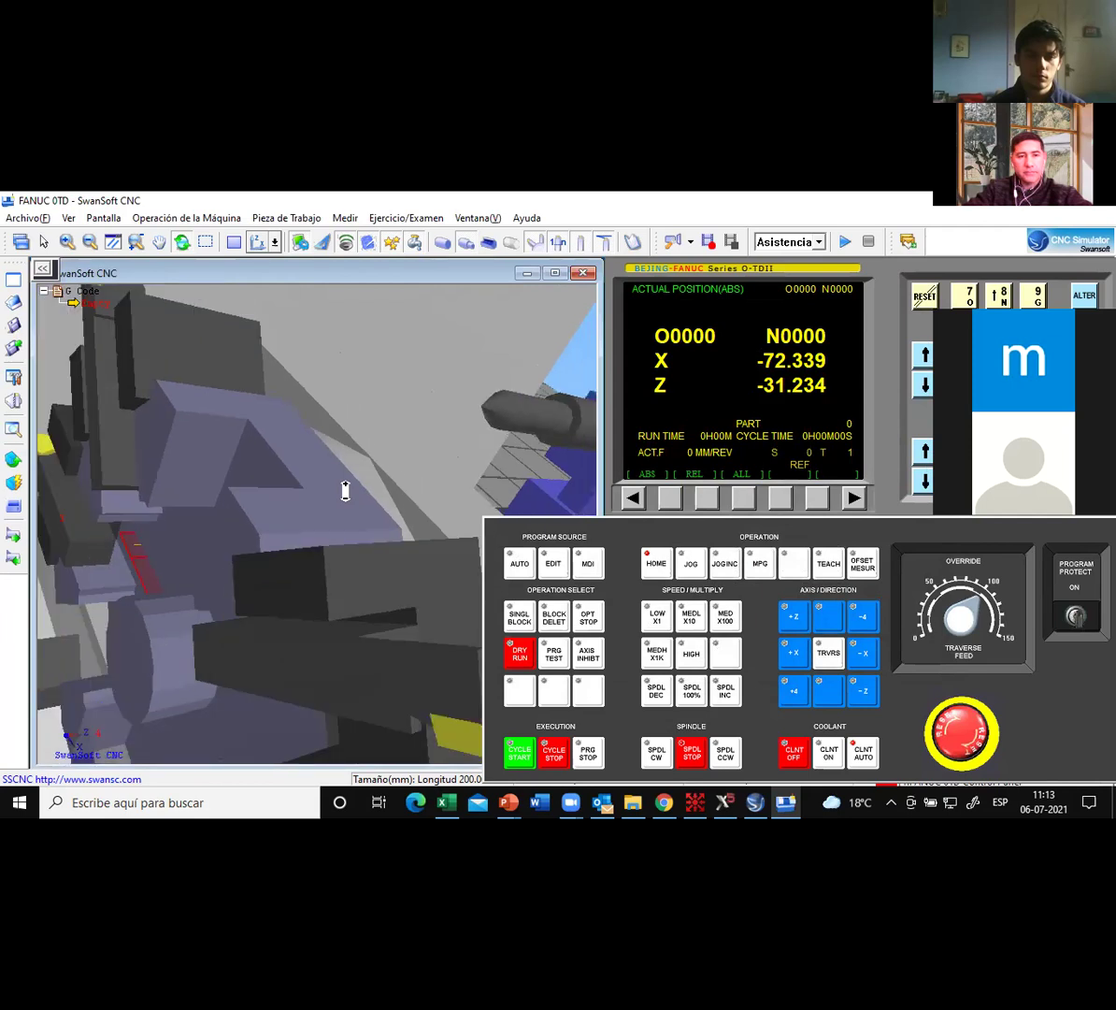
pyautogui.scroll(-2, 273, 503)
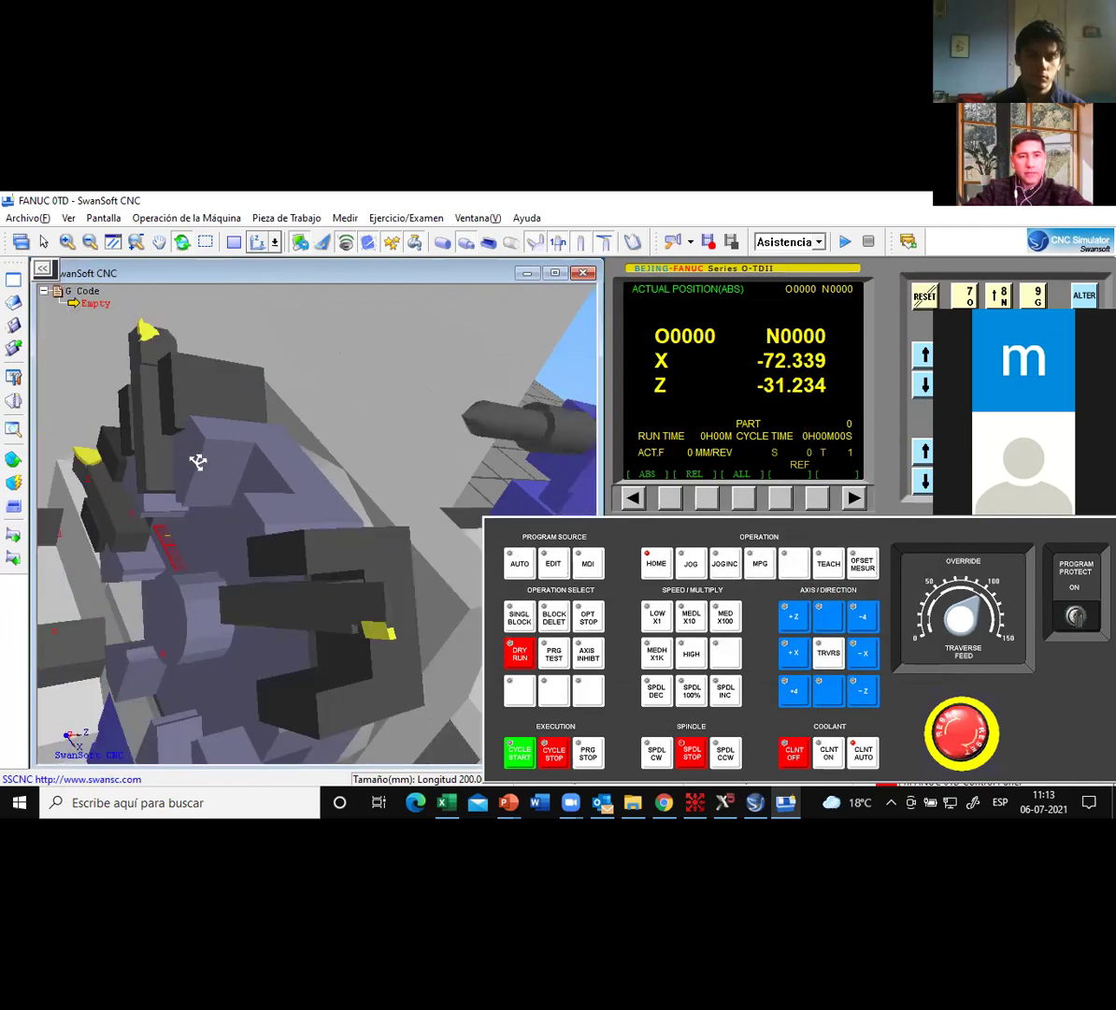
pyautogui.moveTo(200, 461); pyautogui.dragTo(149, 456)
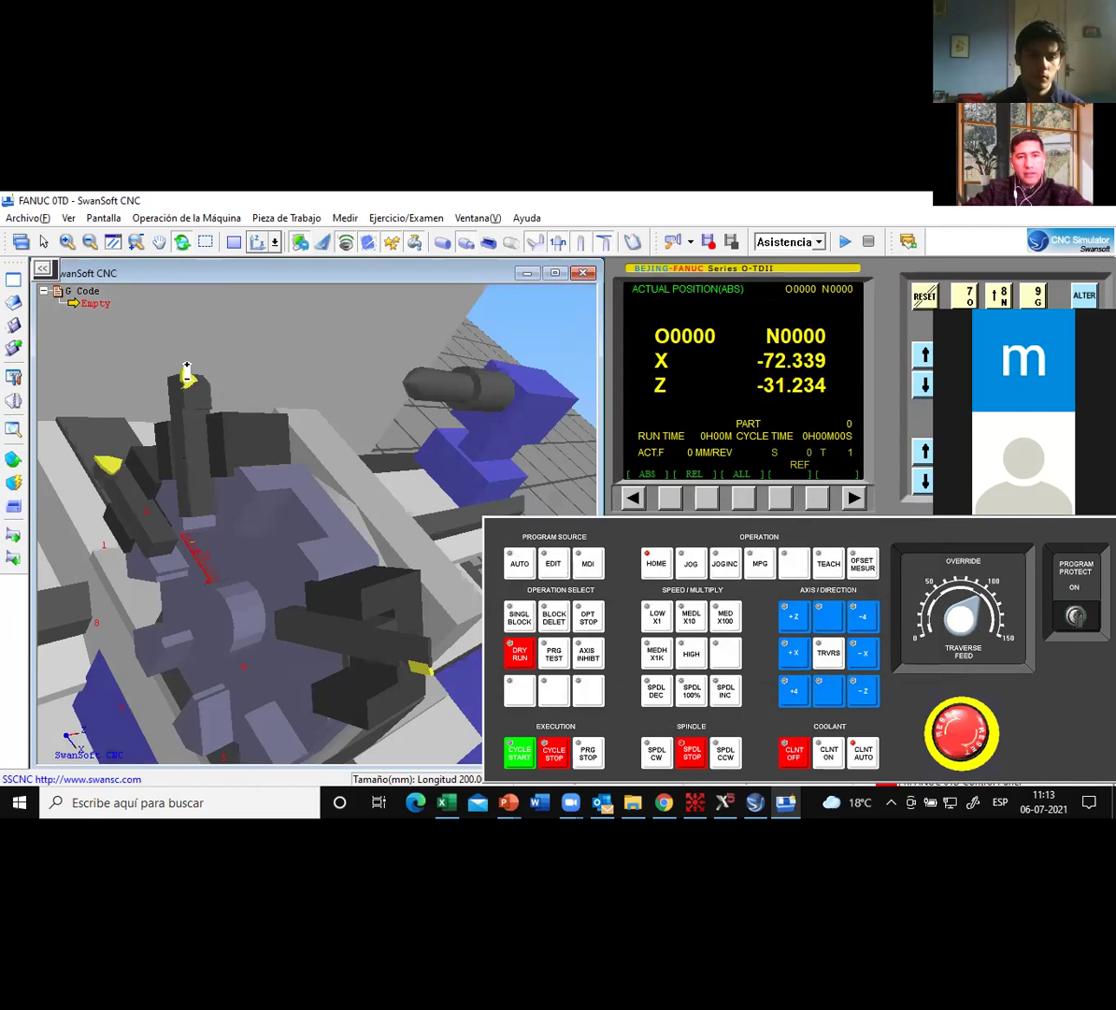
pyautogui.scroll(3, 209, 373)
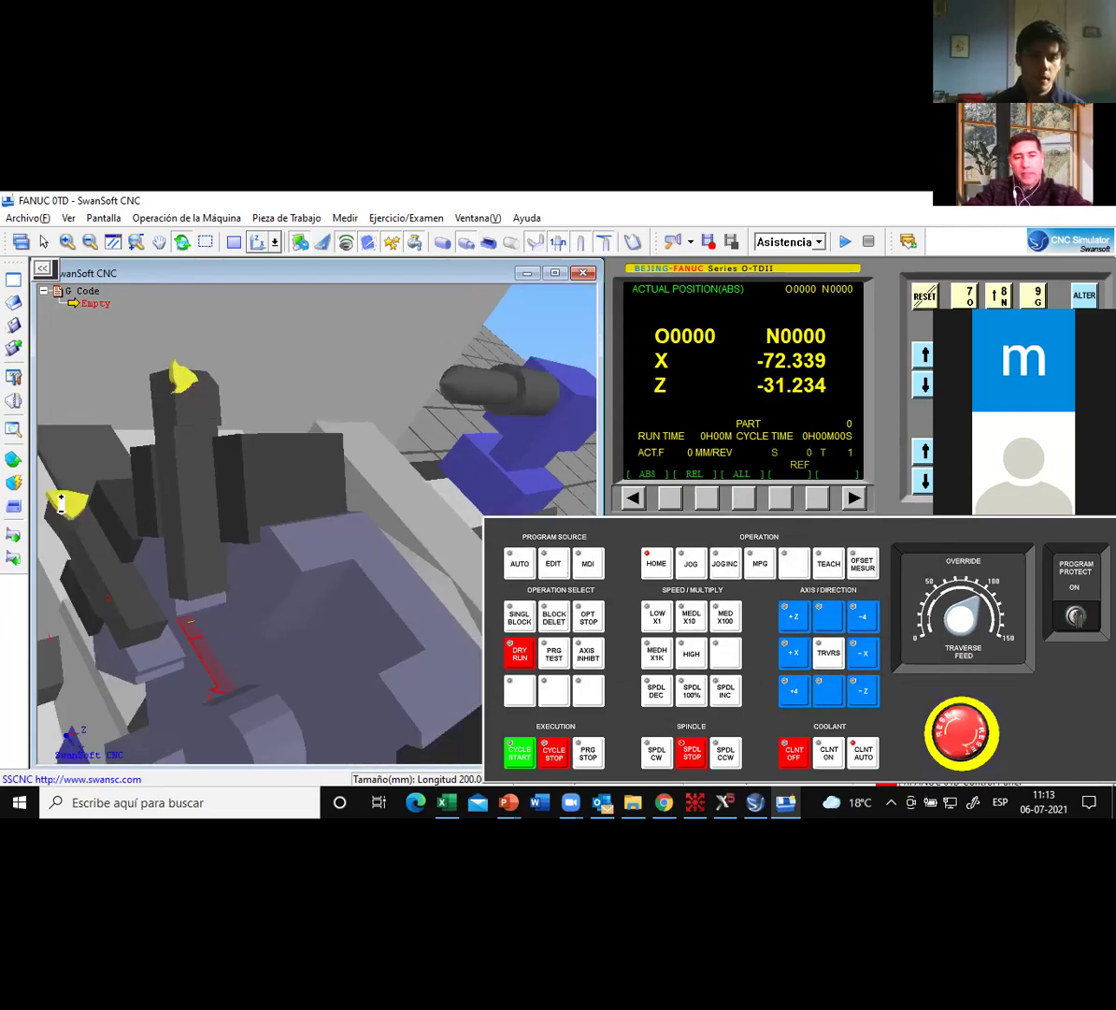
pyautogui.scroll(-3, 59, 496)
pyautogui.scroll(-3, 115, 493)
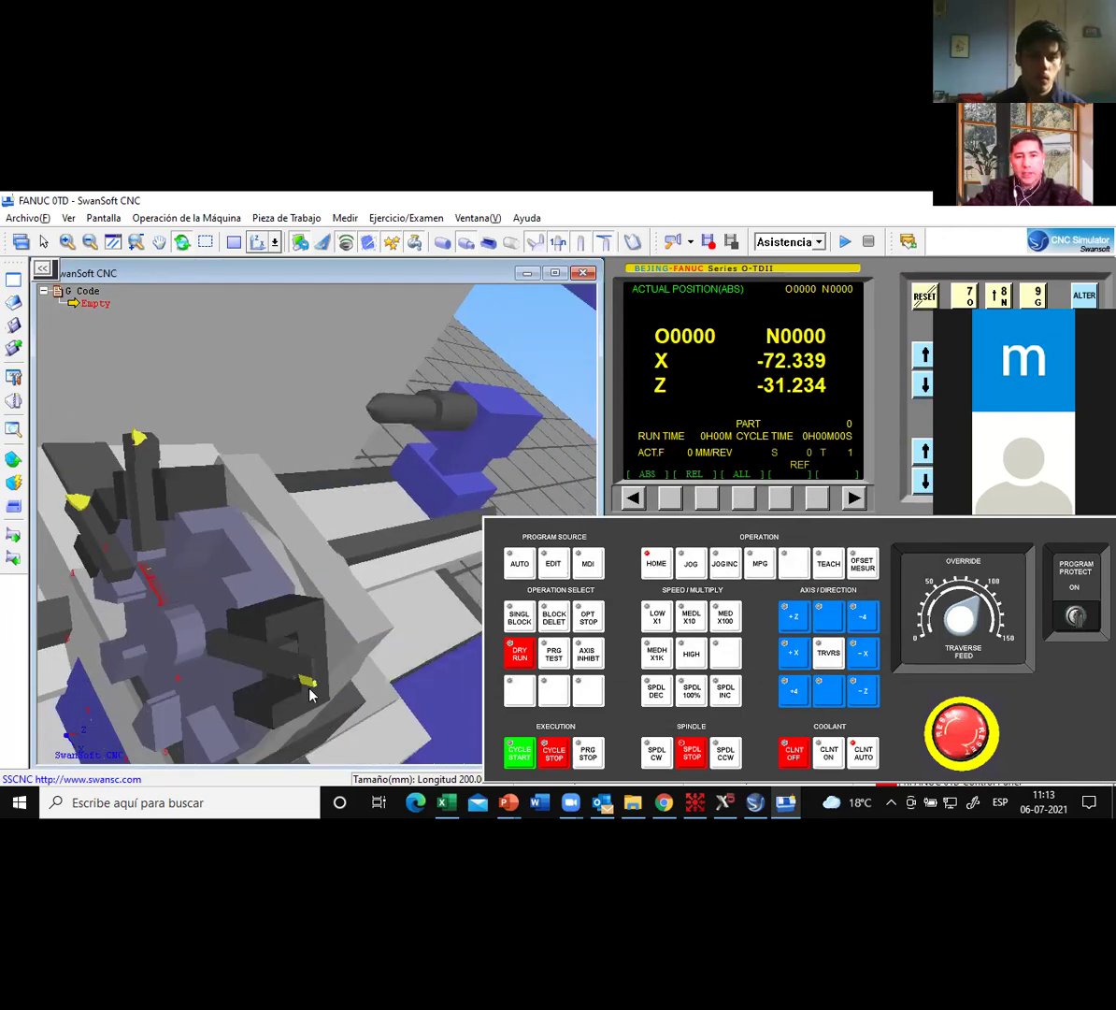
pyautogui.scroll(5, 314, 678)
pyautogui.scroll(6, 291, 557)
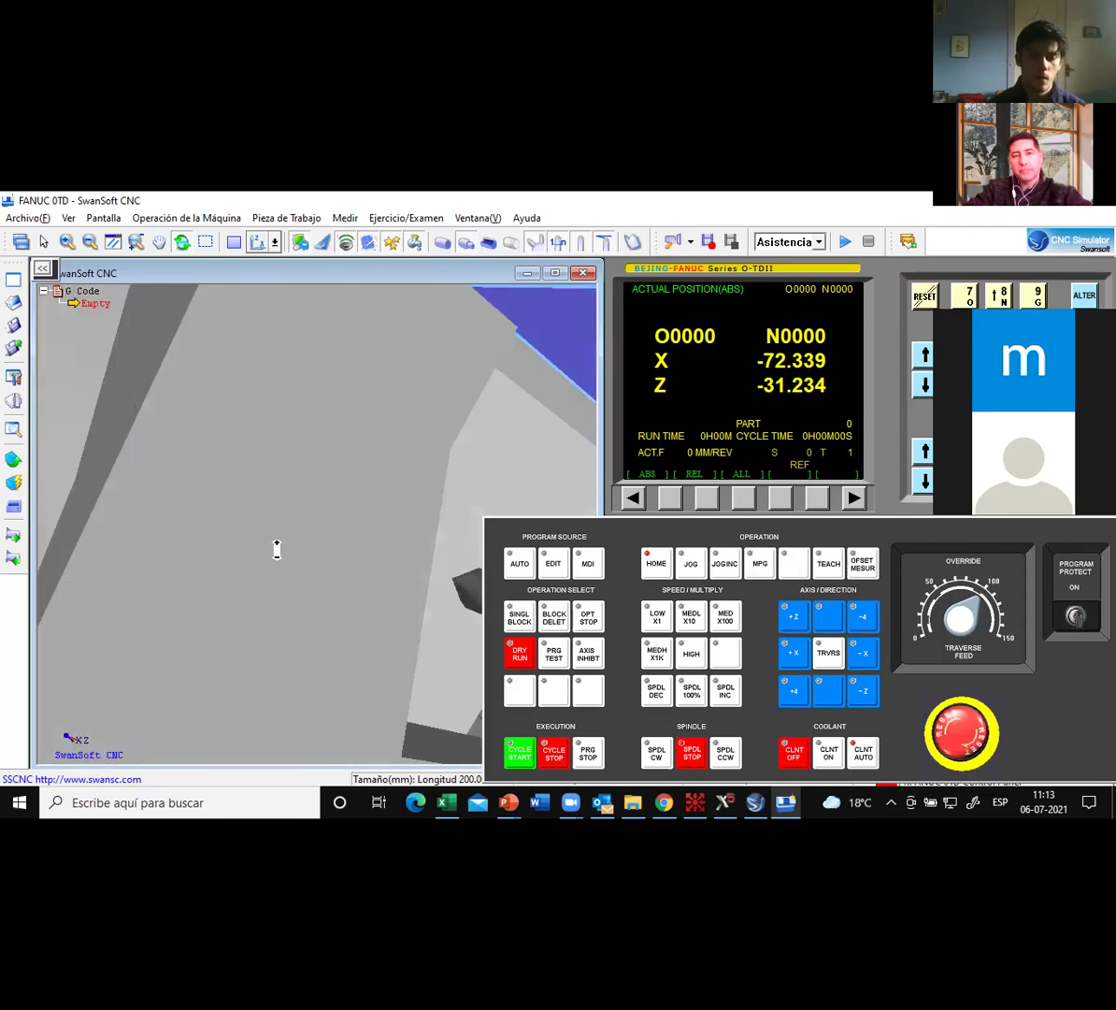
pyautogui.scroll(-5, 277, 548)
pyautogui.scroll(5, 237, 502)
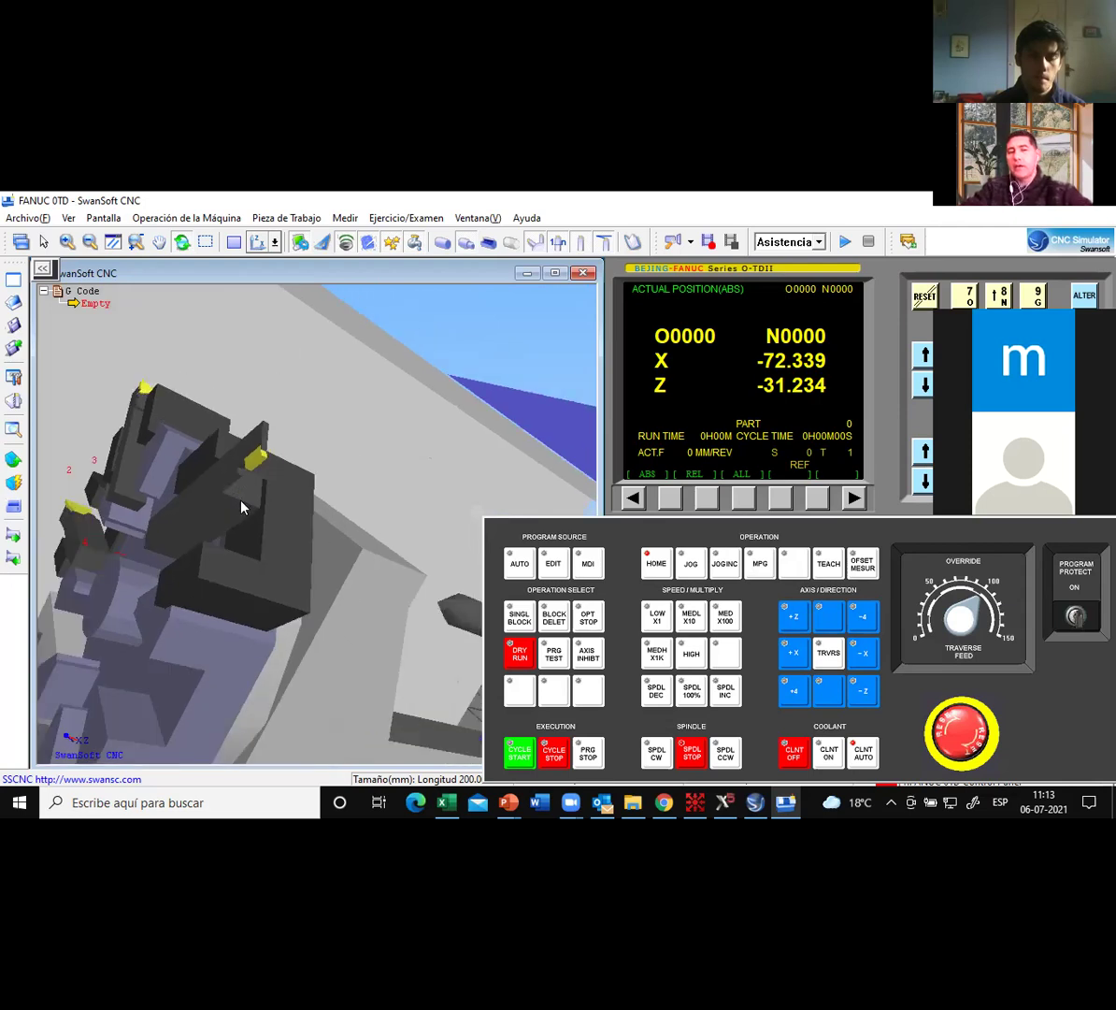
pyautogui.moveTo(314, 545); pyautogui.dragTo(306, 584)
pyautogui.scroll(5, 305, 592)
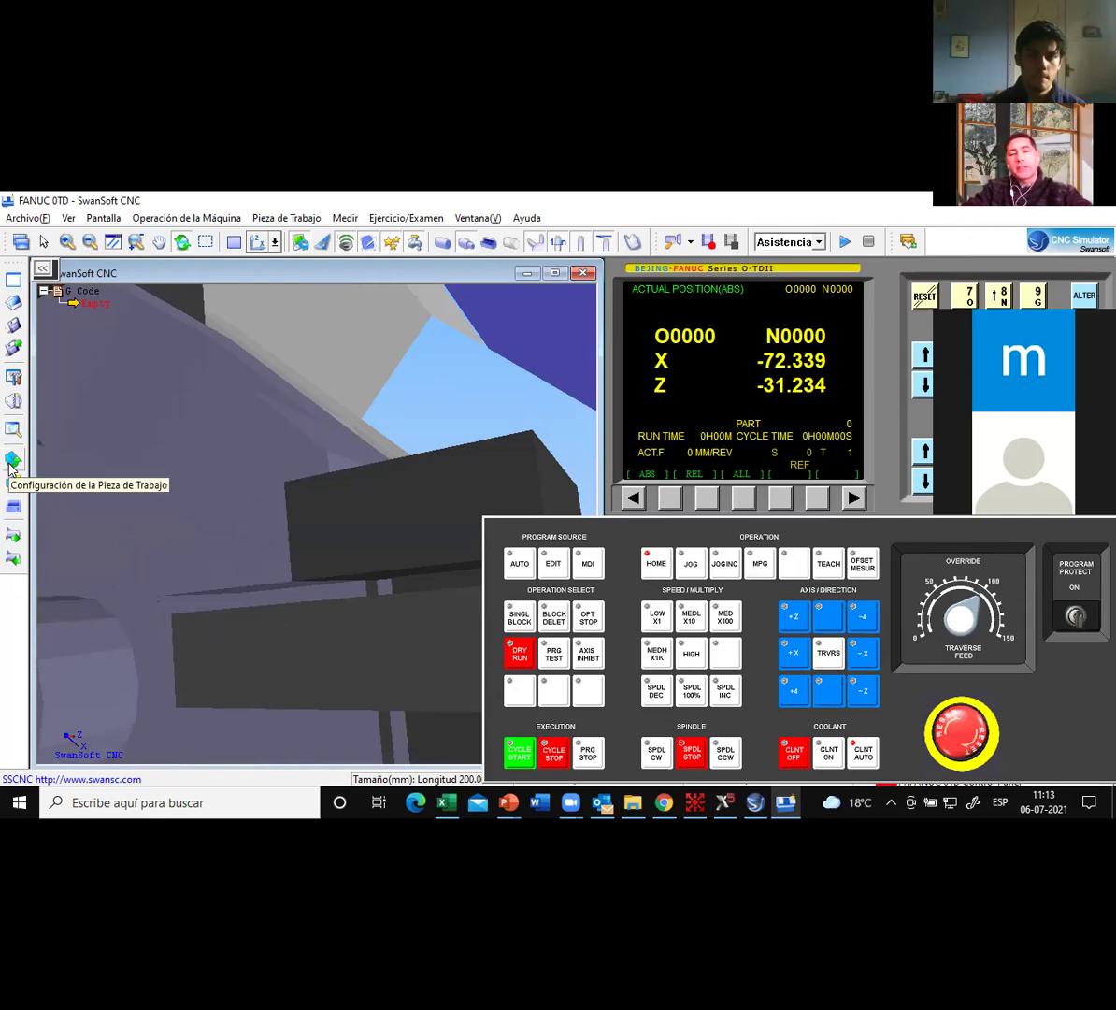
# Set the workpiece's length to 180 mm and its diameter to 220 mm in the workpiece configuration, keeping the internal diameter at 0.
pyautogui.click(12, 460)
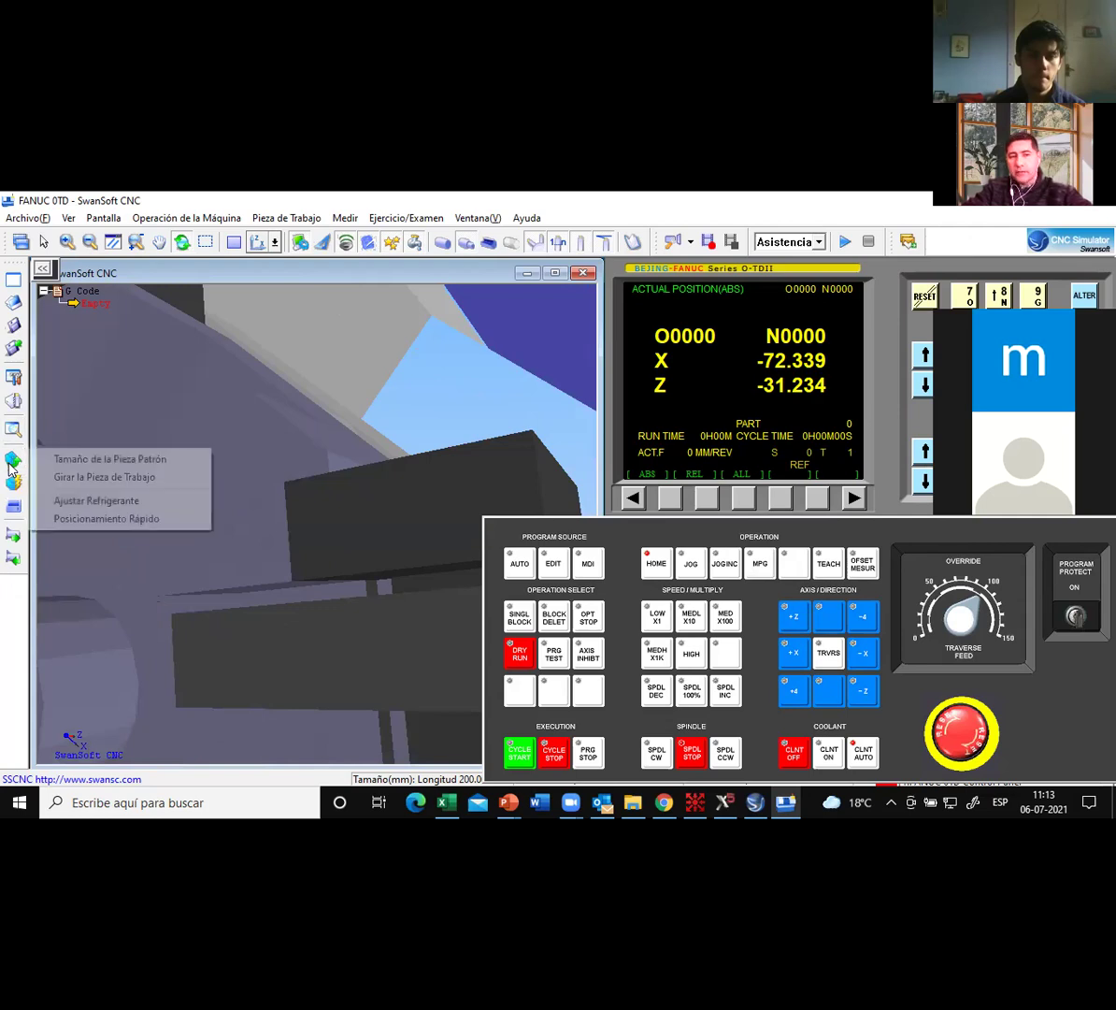
pyautogui.click(125, 459)
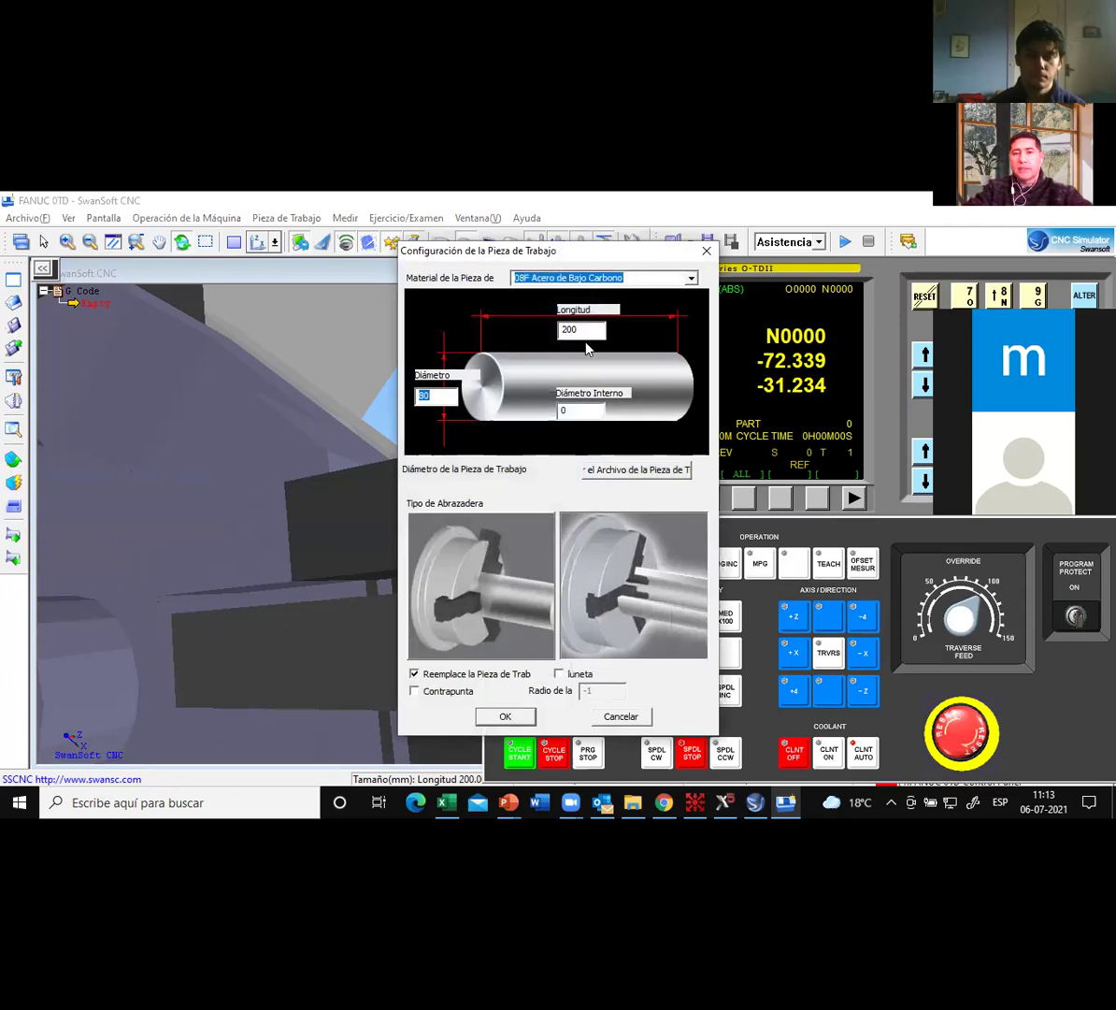
pyautogui.doubleClick(580, 326)
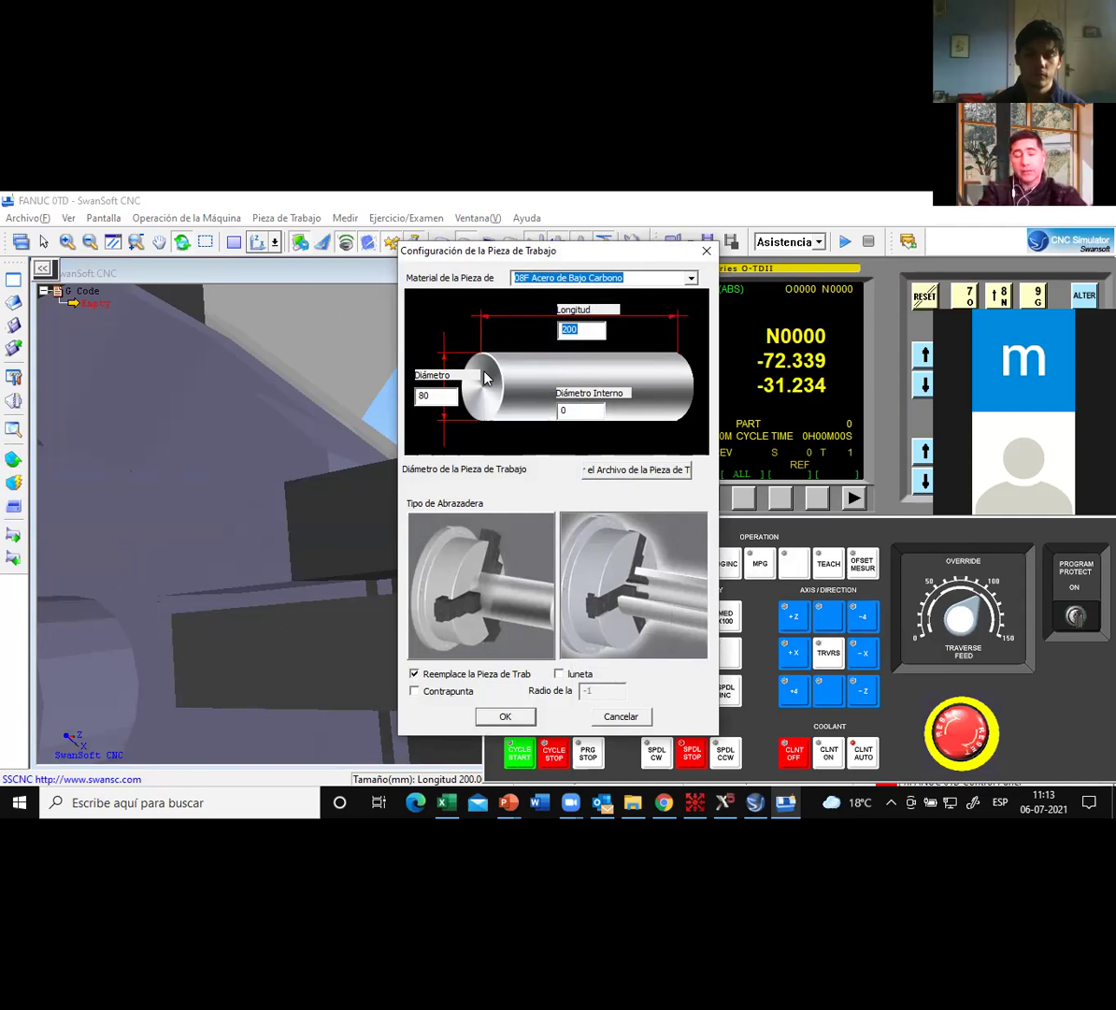
pyautogui.write('180')
pyautogui.press('Tab')
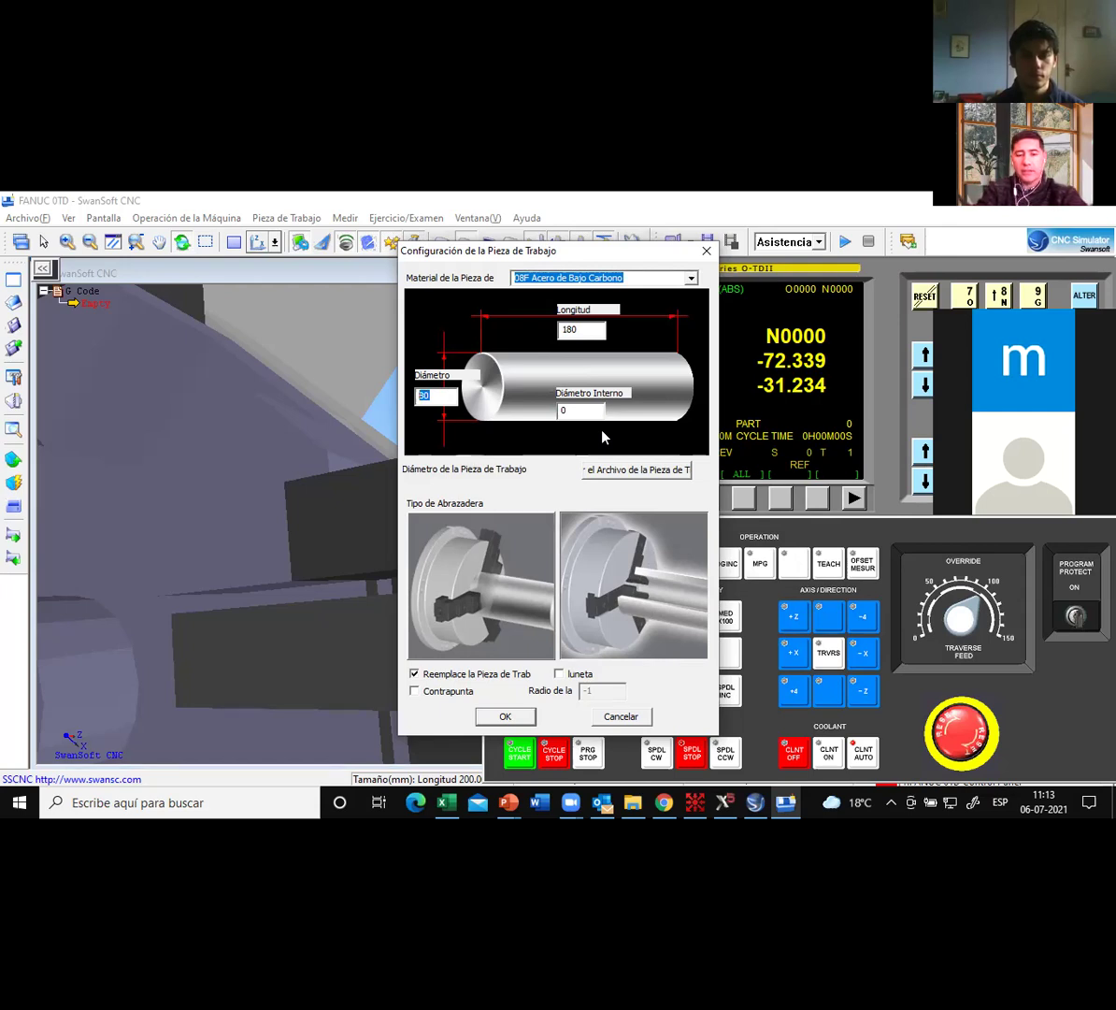
pyautogui.write('220')
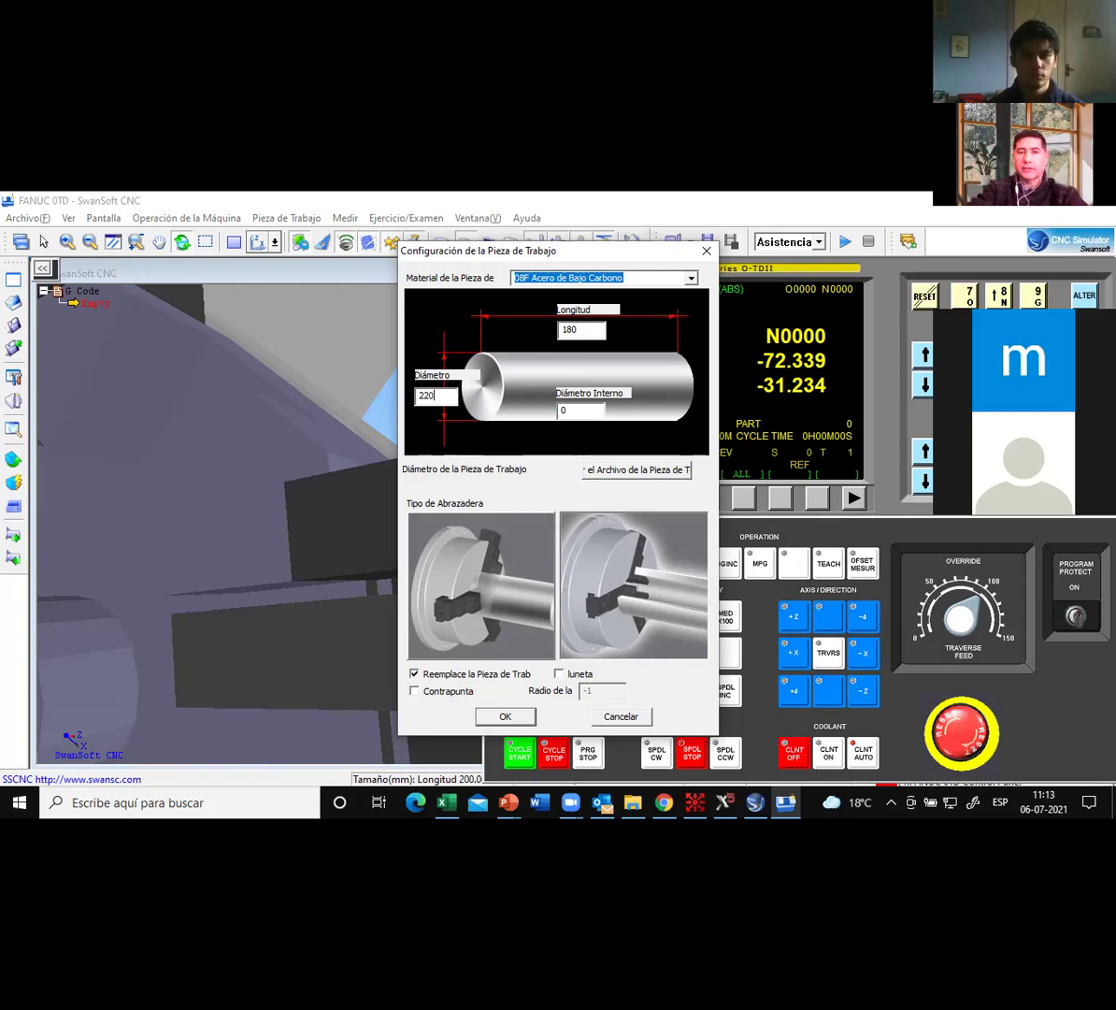
pyautogui.click(596, 413)
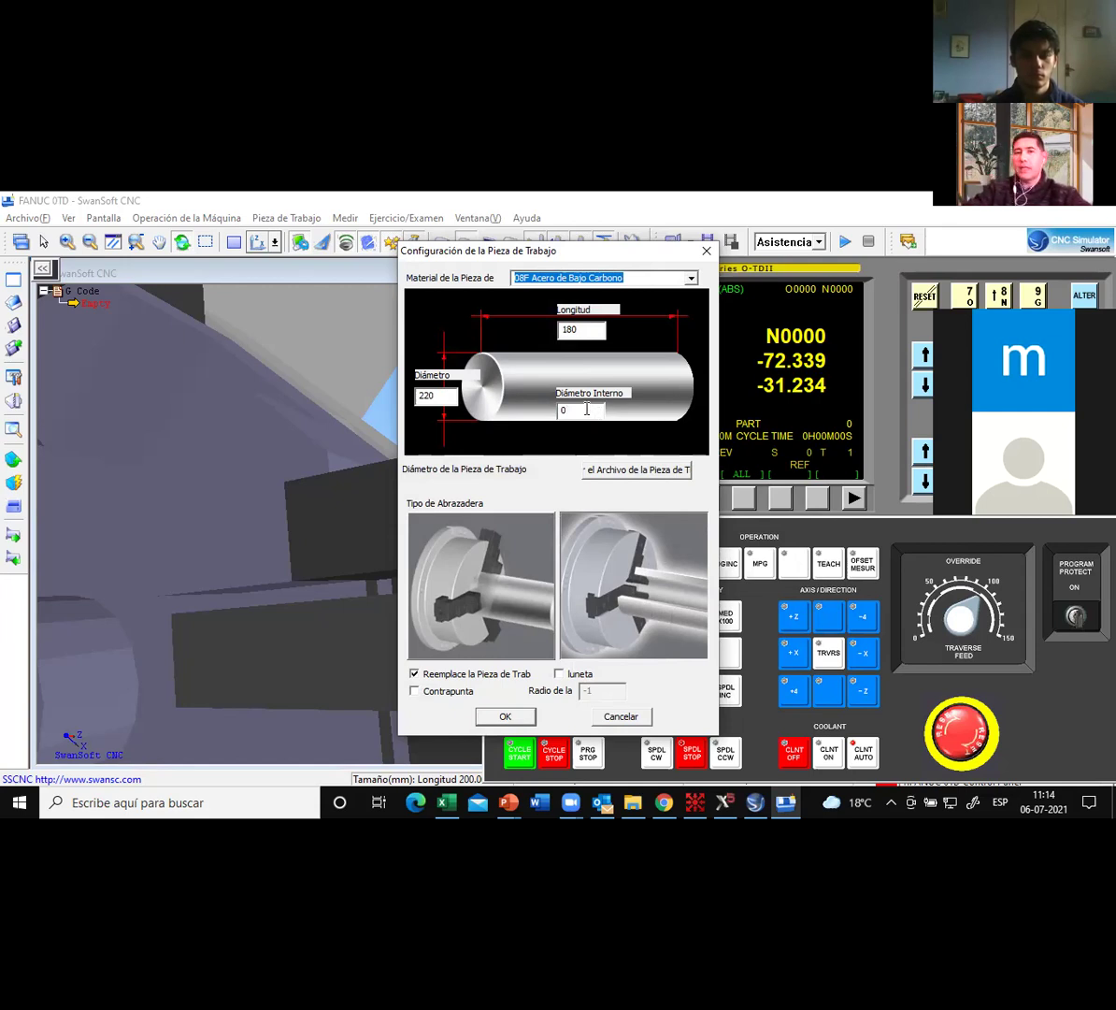
pyautogui.moveTo(579, 410); pyautogui.dragTo(495, 412)
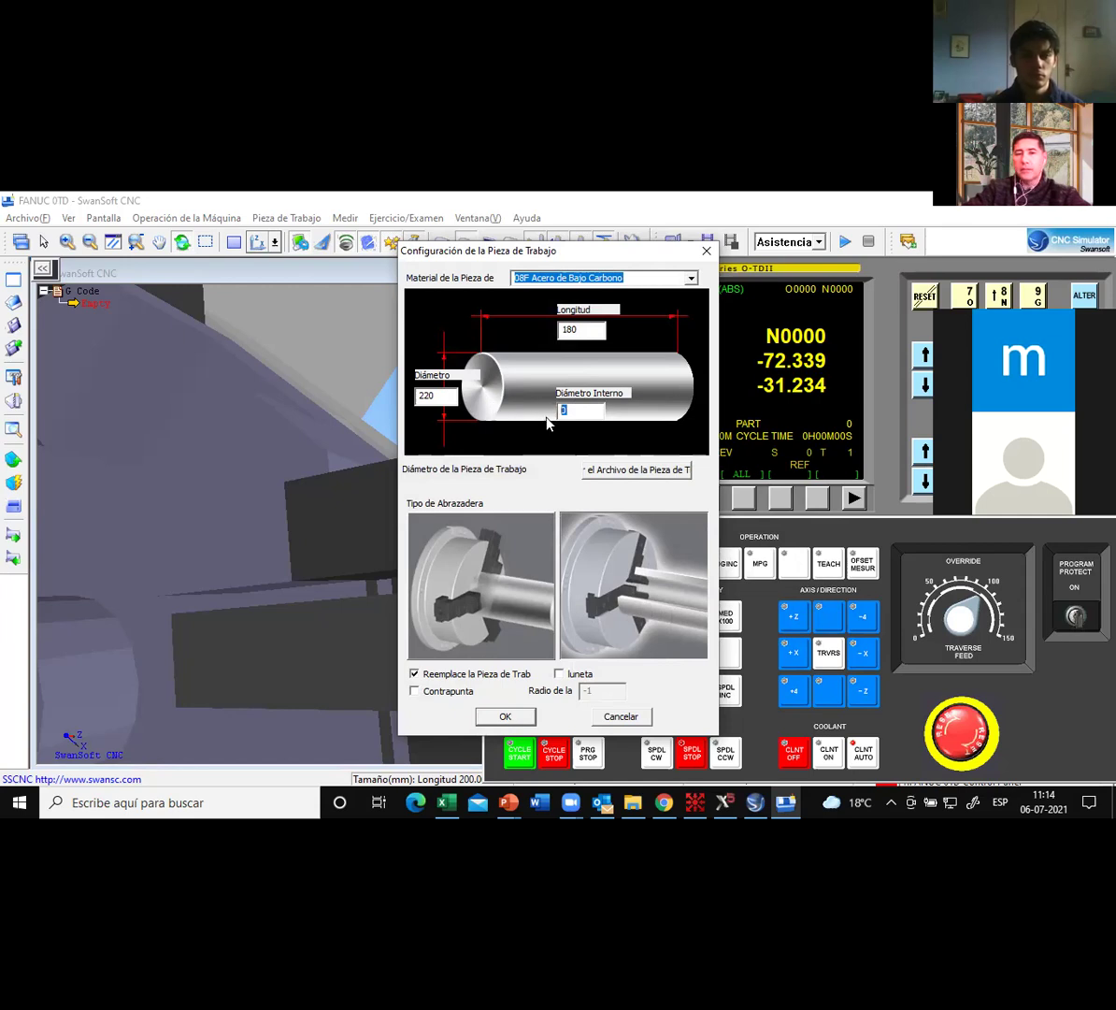
# Choose the clamp type that grips the solid bar from outside and apply the workpiece configuration.
pyautogui.click(505, 717)
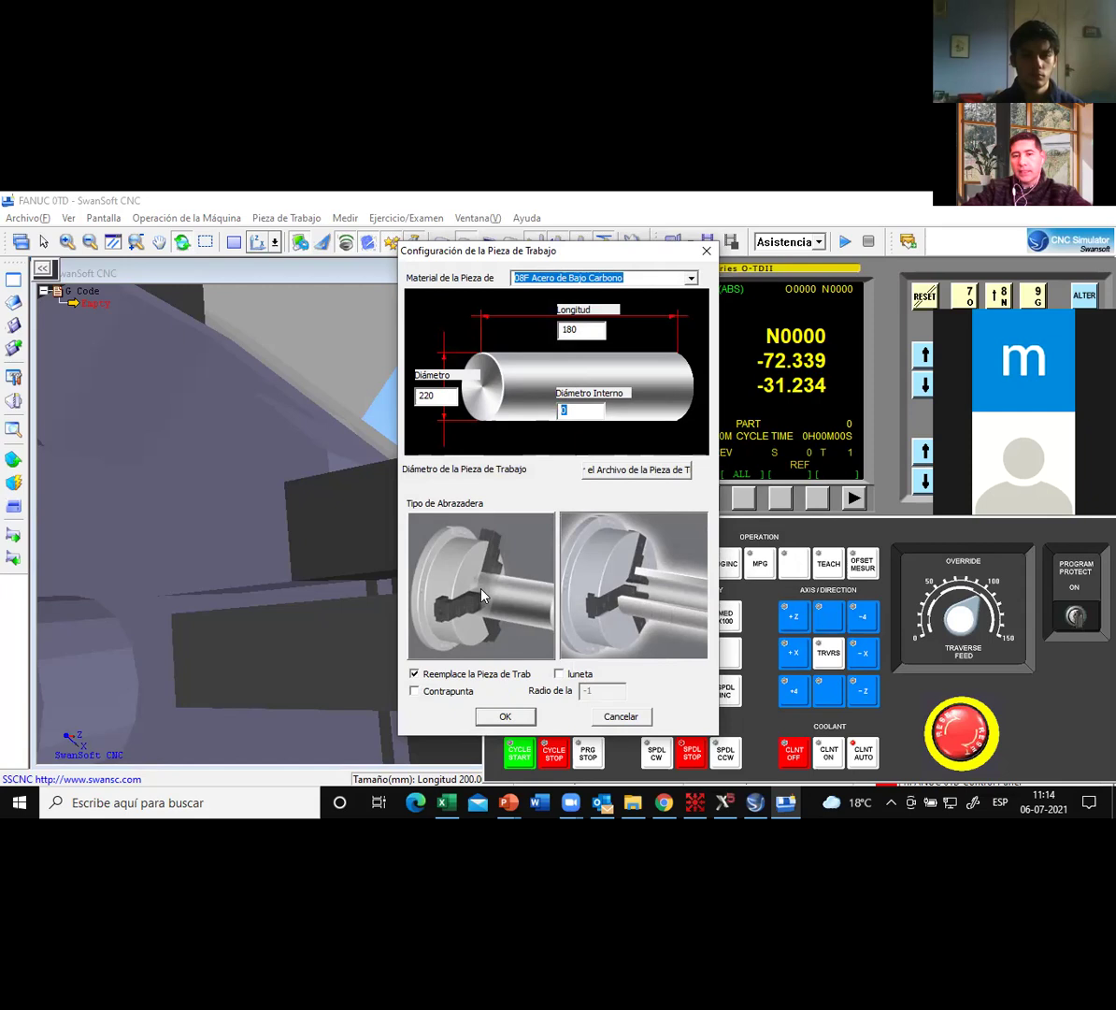
pyautogui.click(484, 613)
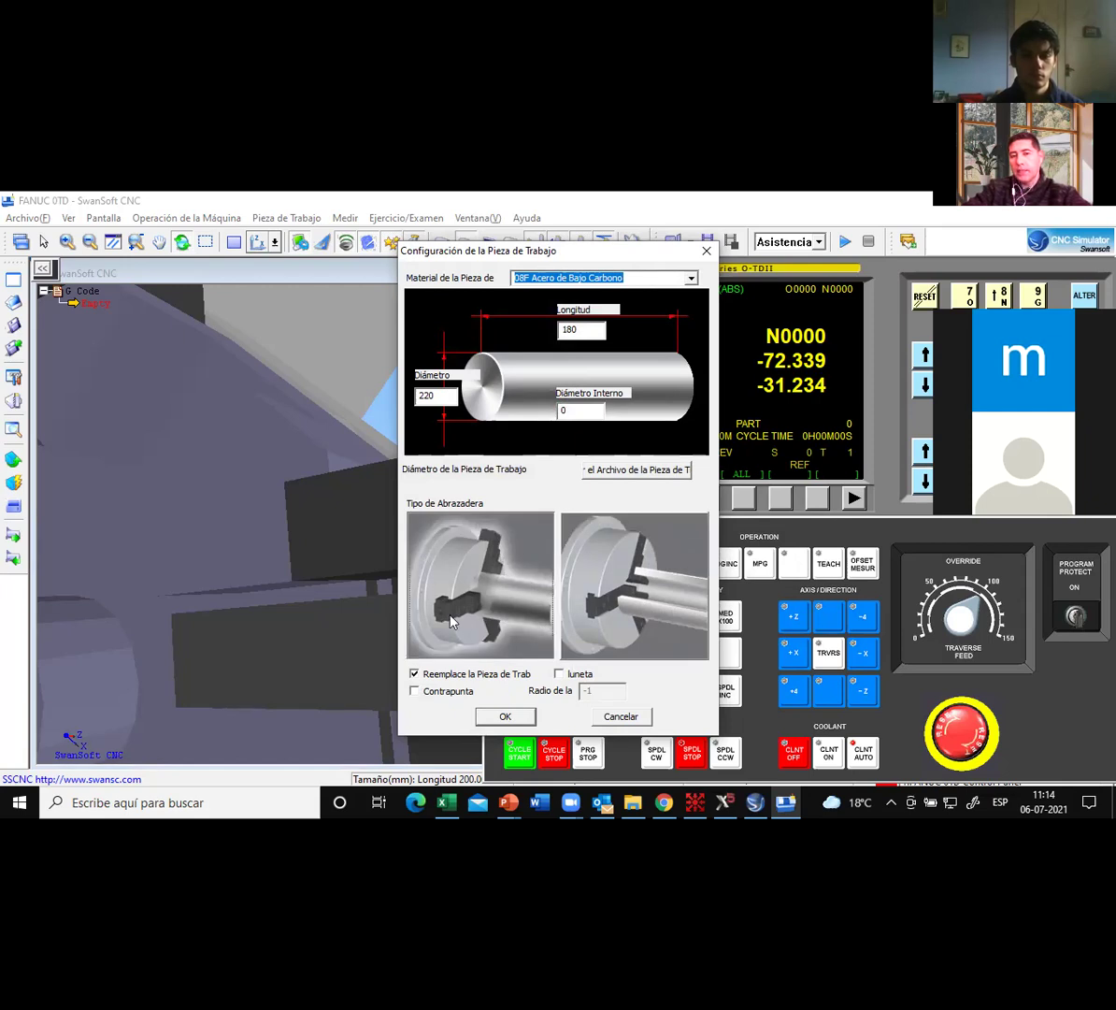
pyautogui.click(519, 722)
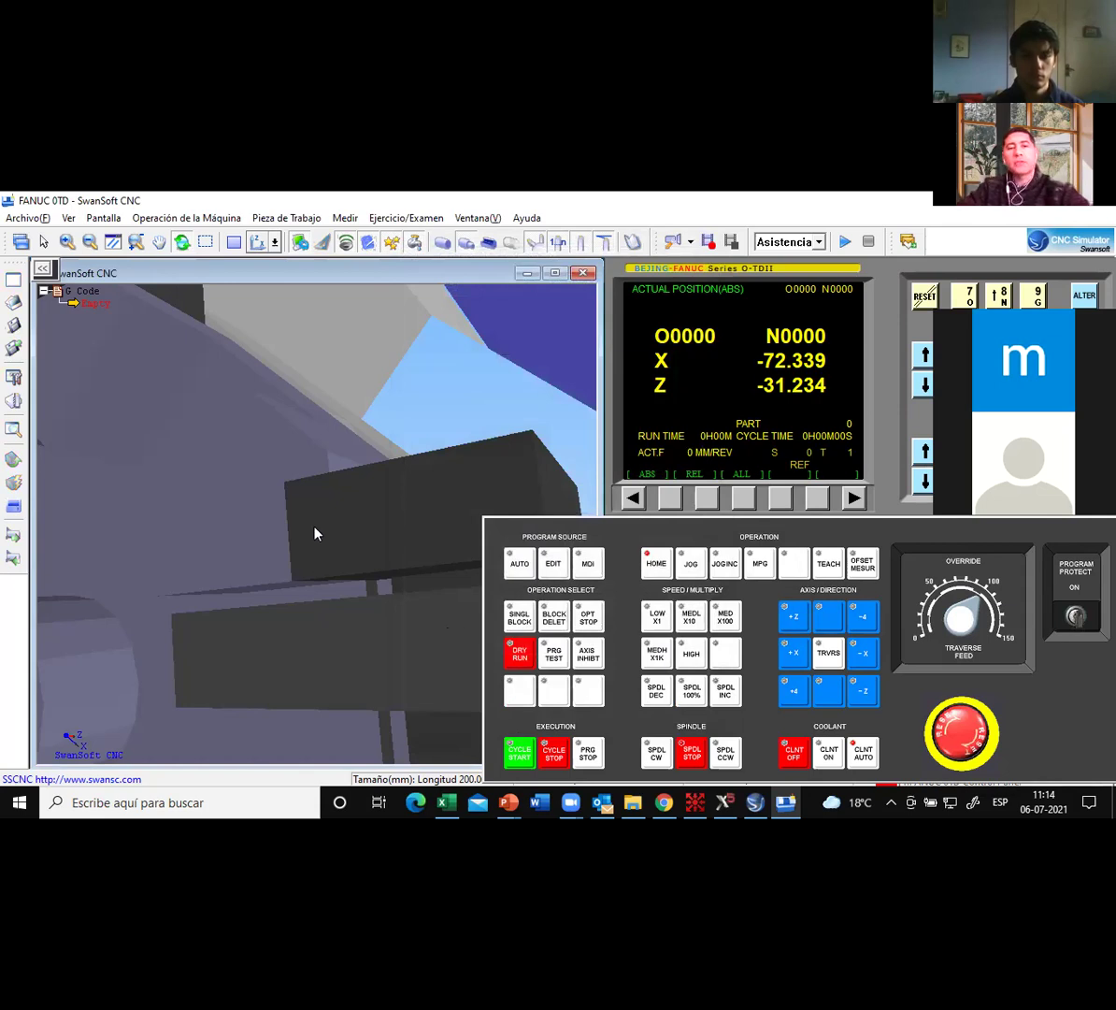
pyautogui.moveTo(233, 454); pyautogui.dragTo(239, 424)
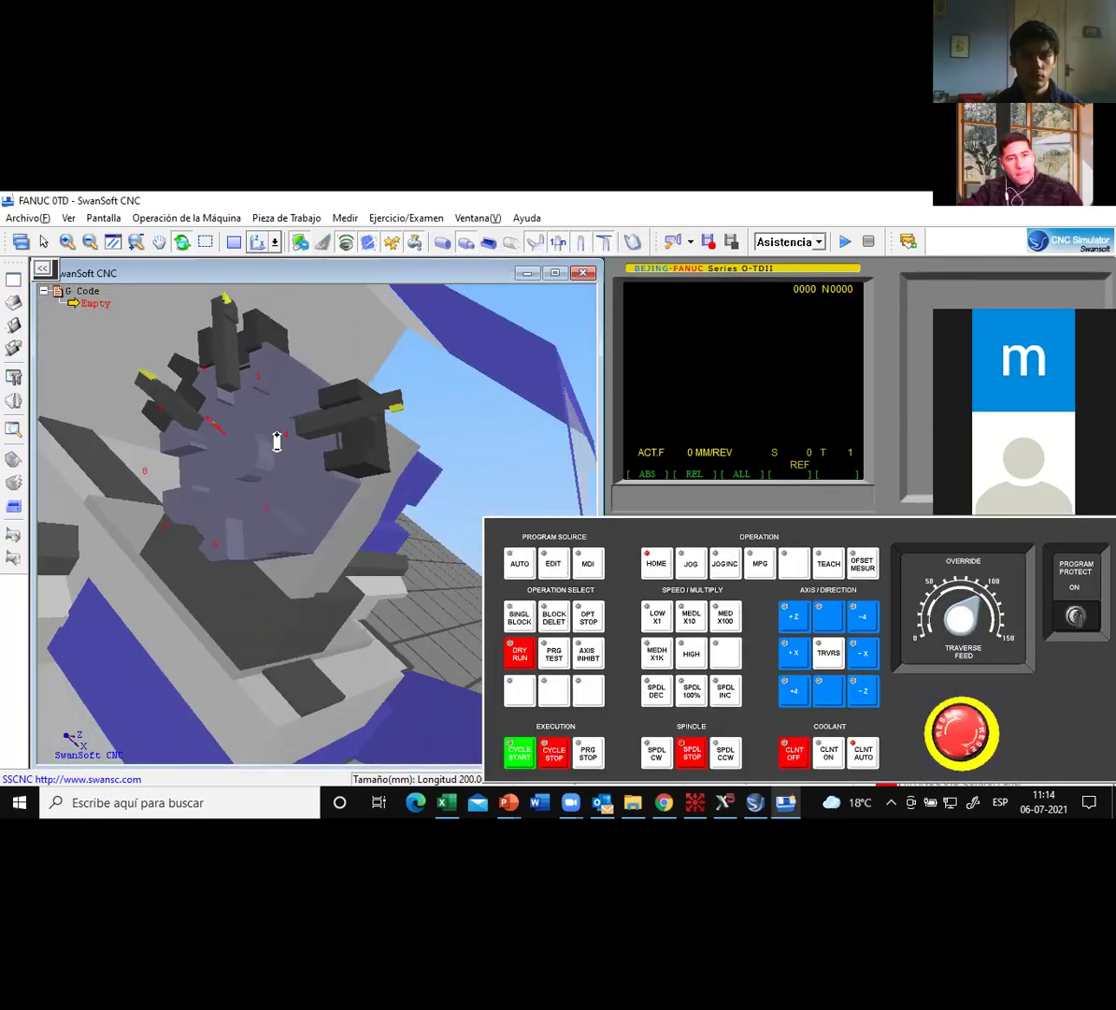
# Inspect the solid workpiece clamped in the chuck, viewing its free face and the jaws from several angles and distances.
pyautogui.scroll(-3, 277, 442)
pyautogui.scroll(-2, 276, 441)
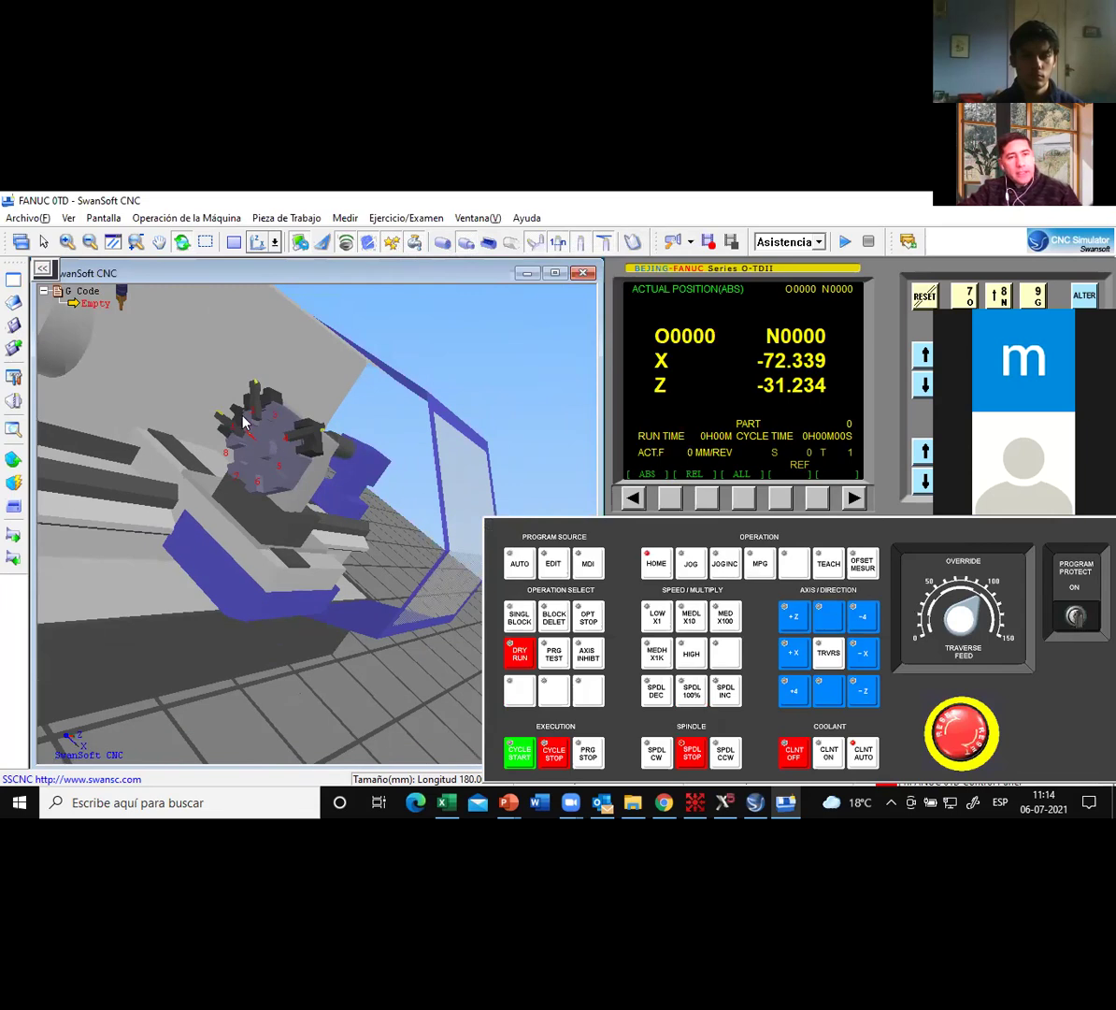
pyautogui.moveTo(215, 426); pyautogui.dragTo(95, 390, button='middle')
pyautogui.scroll(-5, 166, 432)
pyautogui.scroll(3, 96, 388)
pyautogui.moveTo(161, 414); pyautogui.dragTo(60, 384, button='middle')
pyautogui.scroll(8, 178, 397)
pyautogui.moveTo(191, 414); pyautogui.dragTo(110, 427, button='middle')
pyautogui.scroll(1, 168, 417)
pyautogui.scroll(-3, 168, 417)
pyautogui.scroll(3, 102, 400)
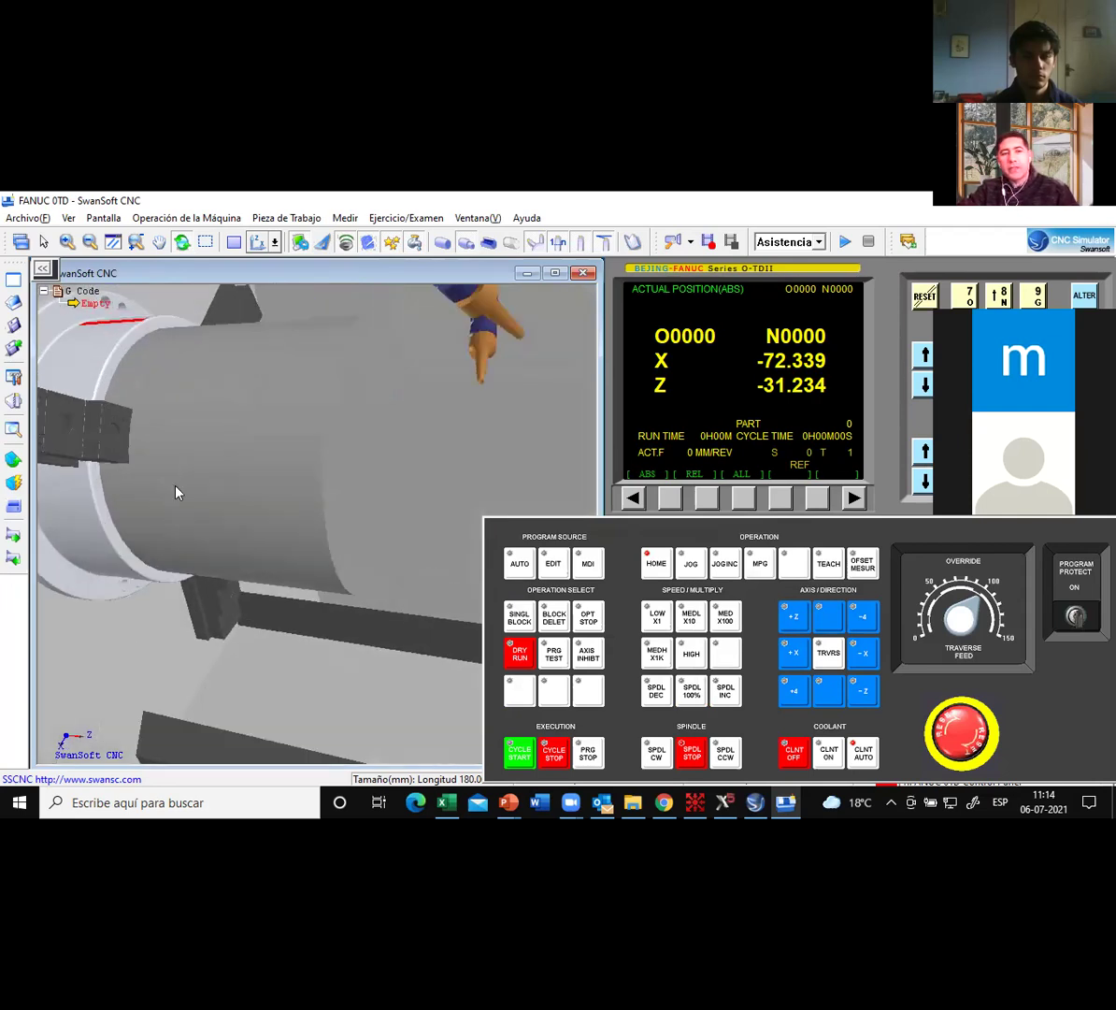
pyautogui.moveTo(214, 461); pyautogui.dragTo(157, 465, button='middle')
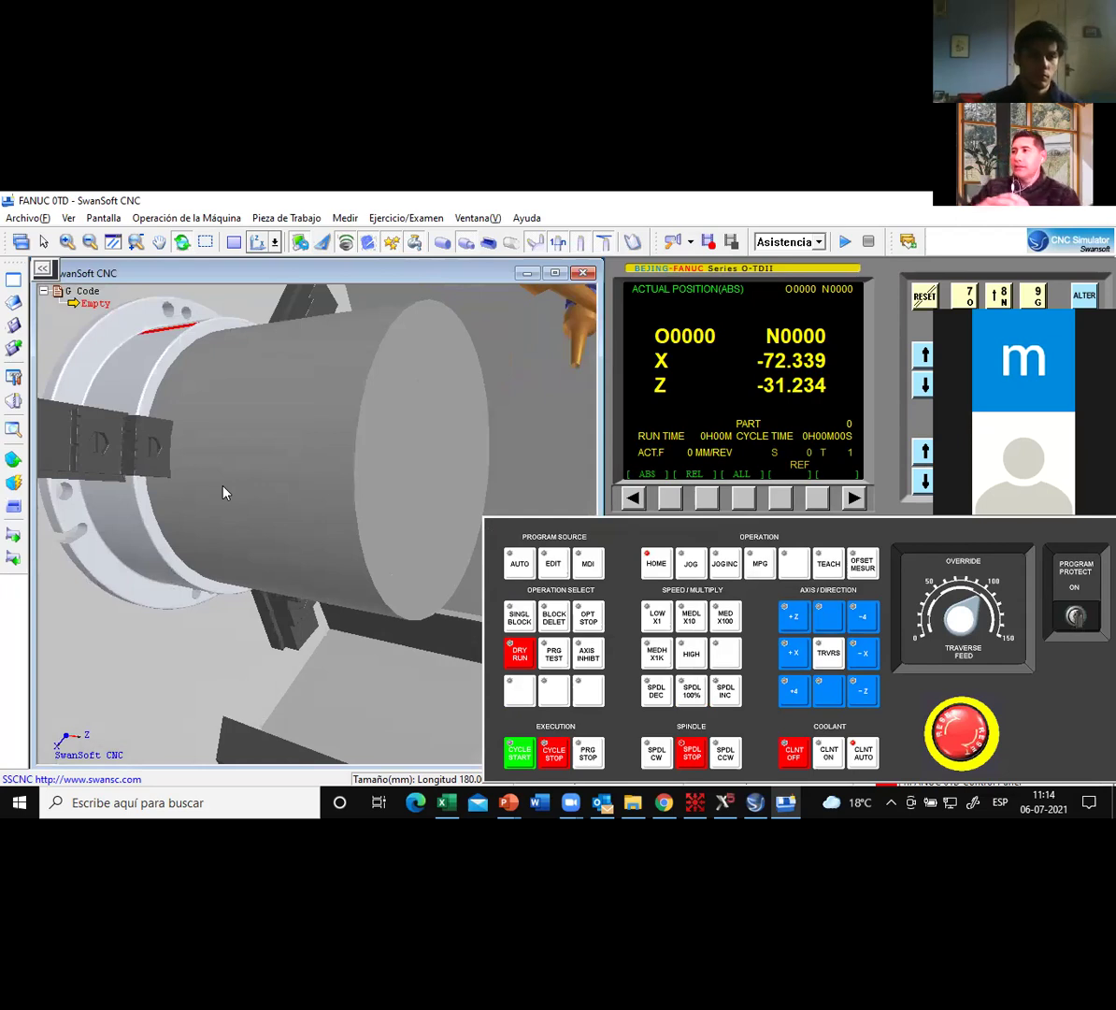
pyautogui.moveTo(236, 509); pyautogui.dragTo(130, 506, button='middle')
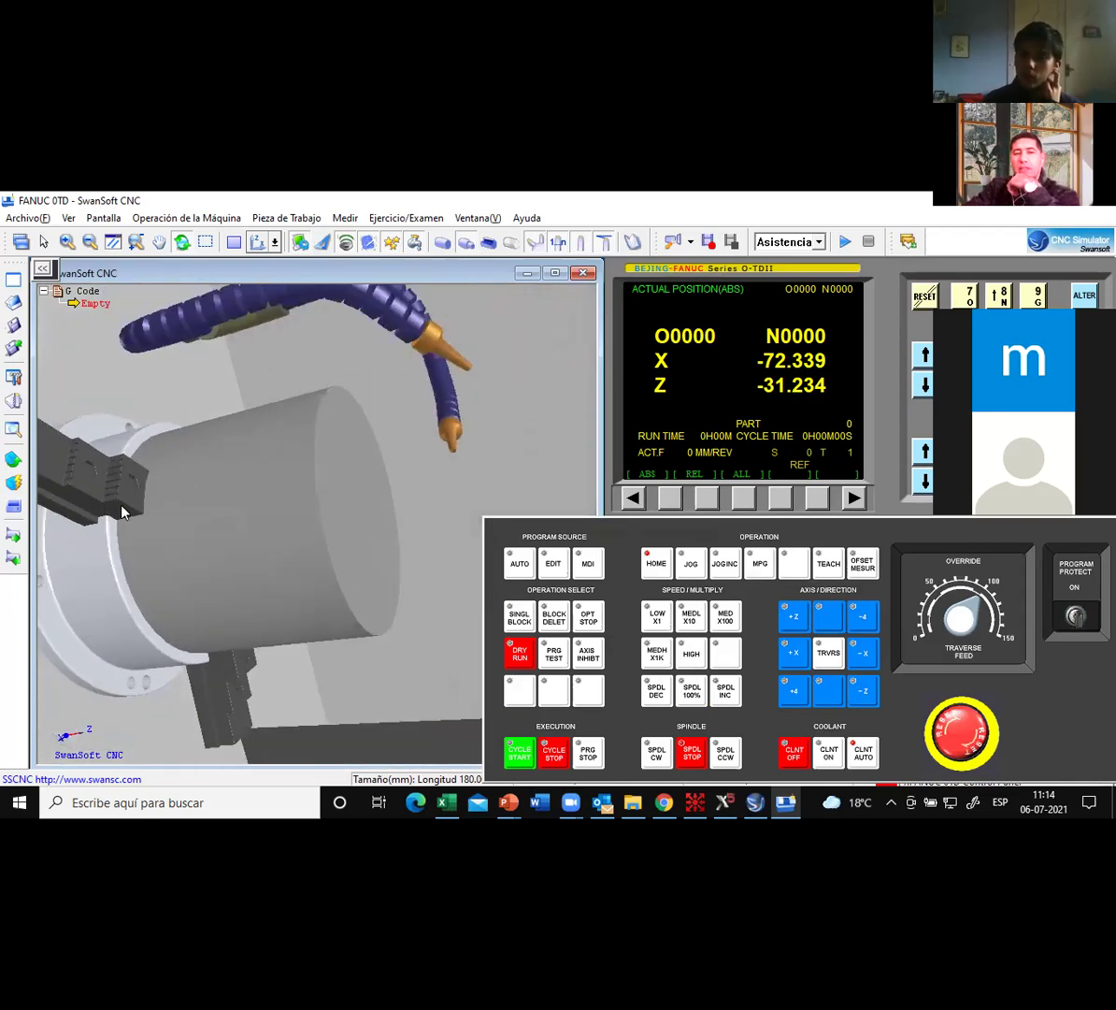
pyautogui.scroll(2, 122, 509)
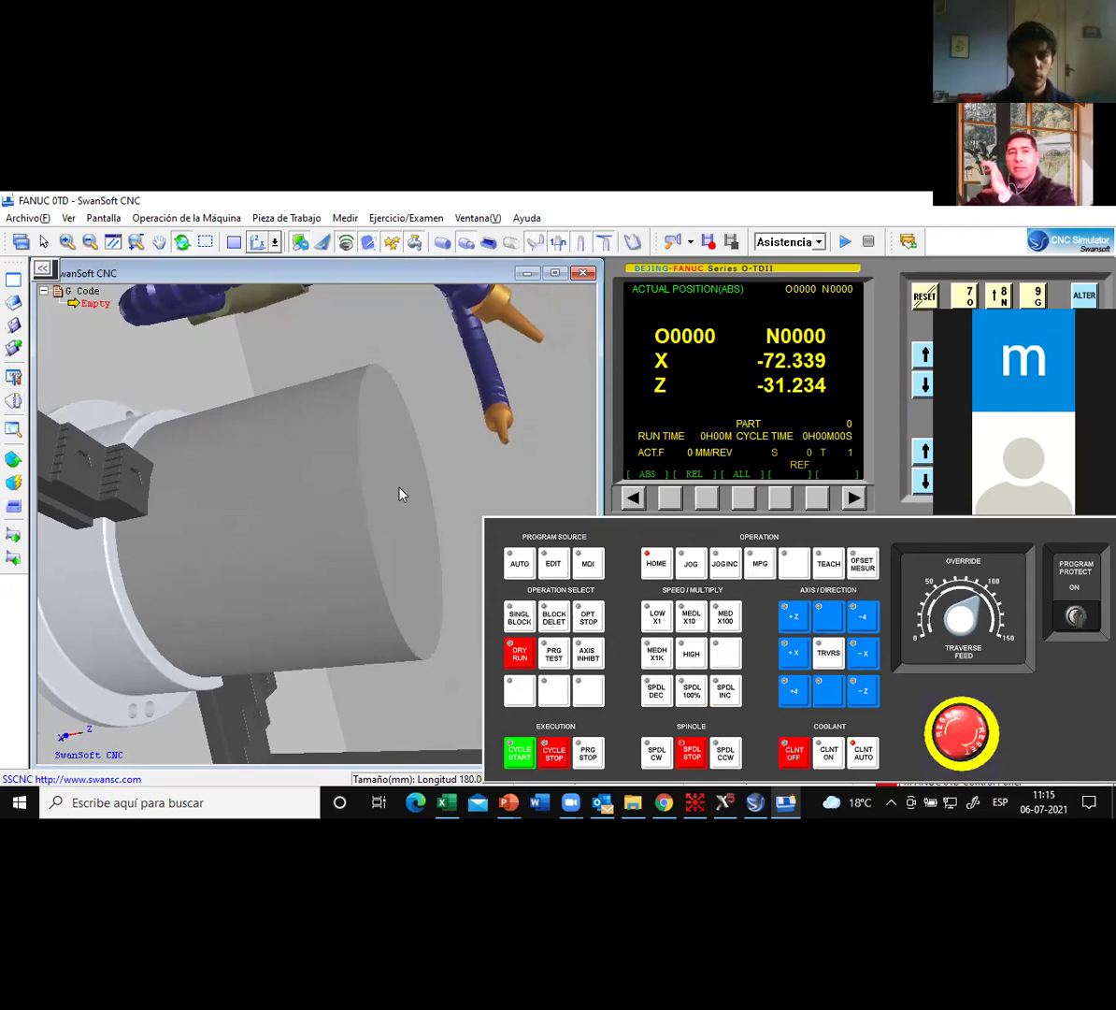
# Give the workpiece a 90 mm internal diameter with the clamp type that grips it from inside, and apply the configuration.
pyautogui.click(14, 460)
pyautogui.click(82, 457)
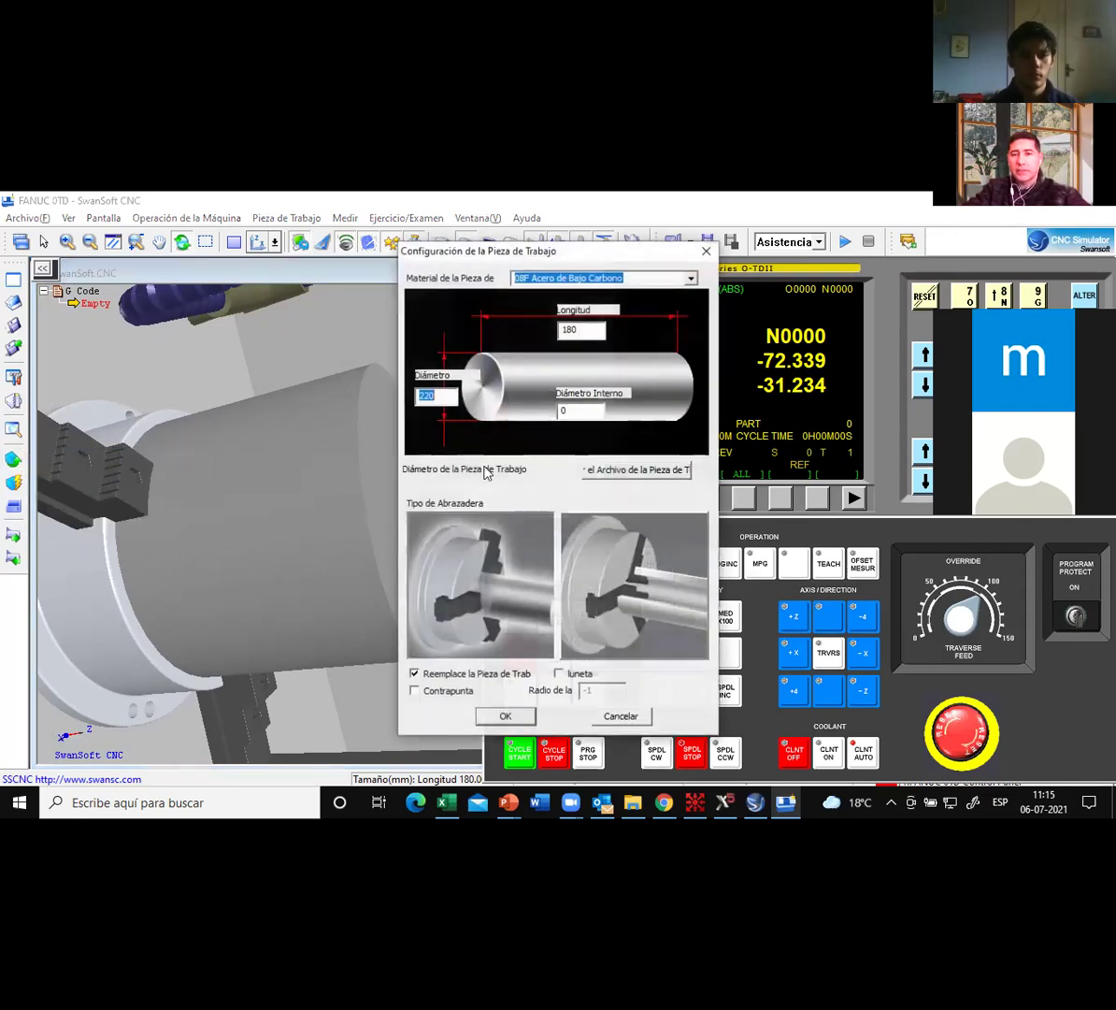
pyautogui.press('Tab')
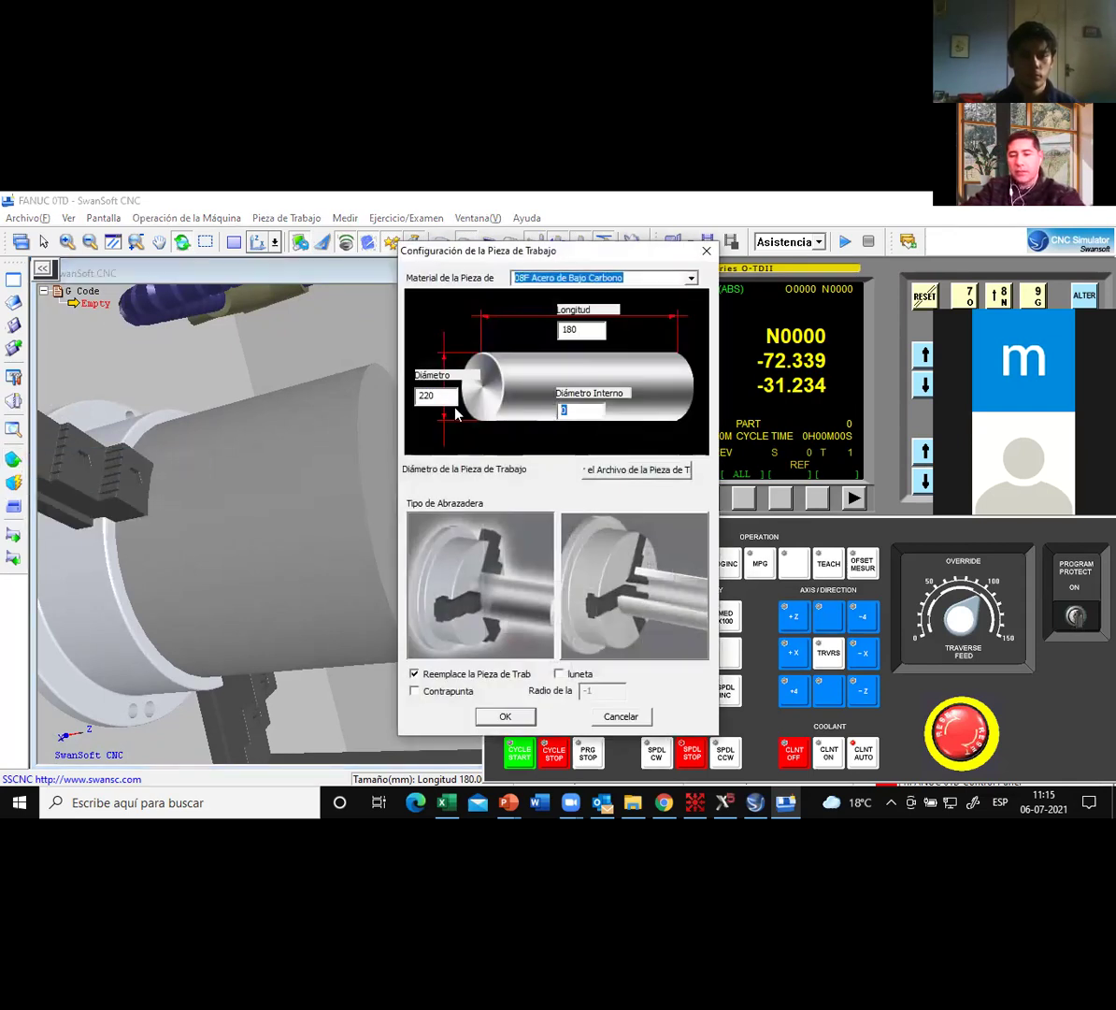
pyautogui.write('90')
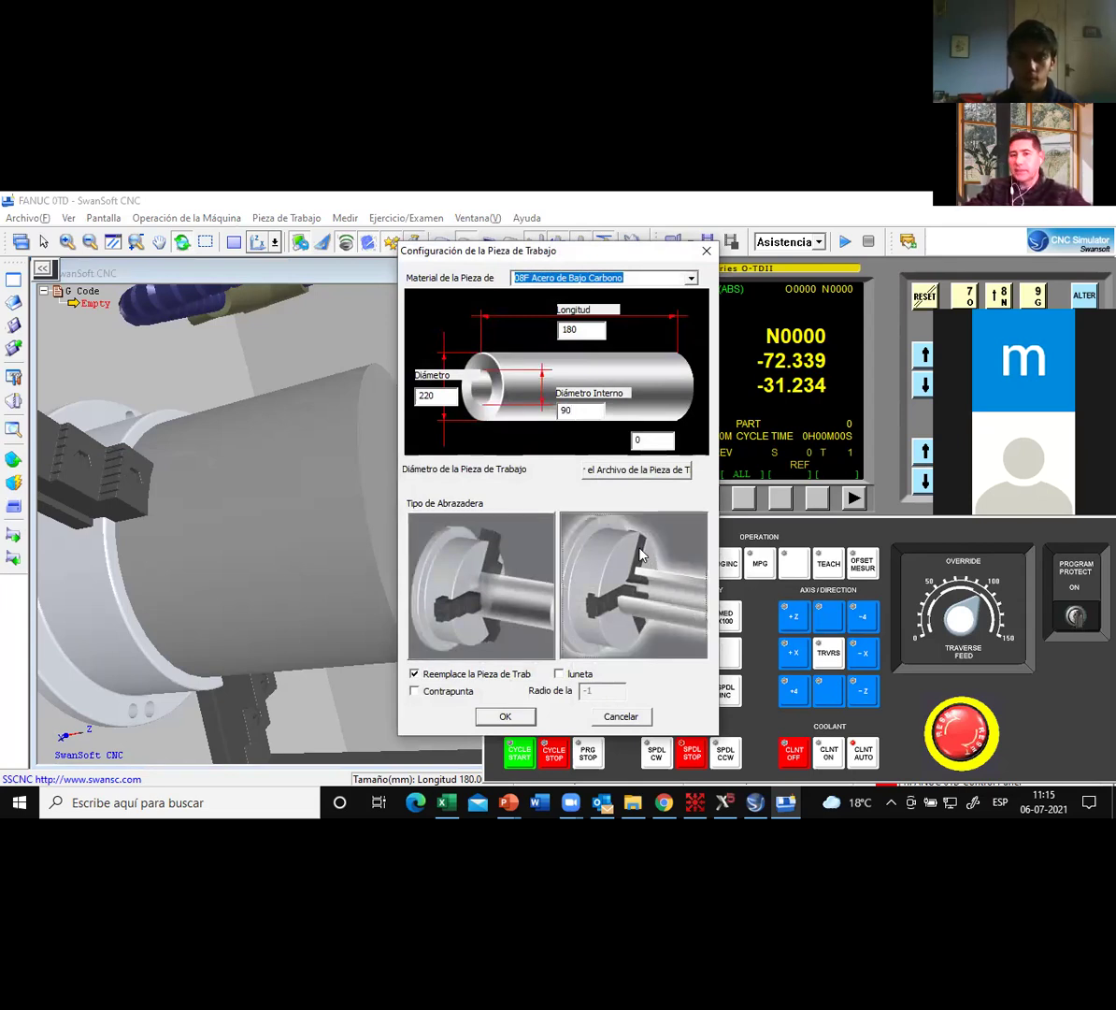
pyautogui.click(506, 715)
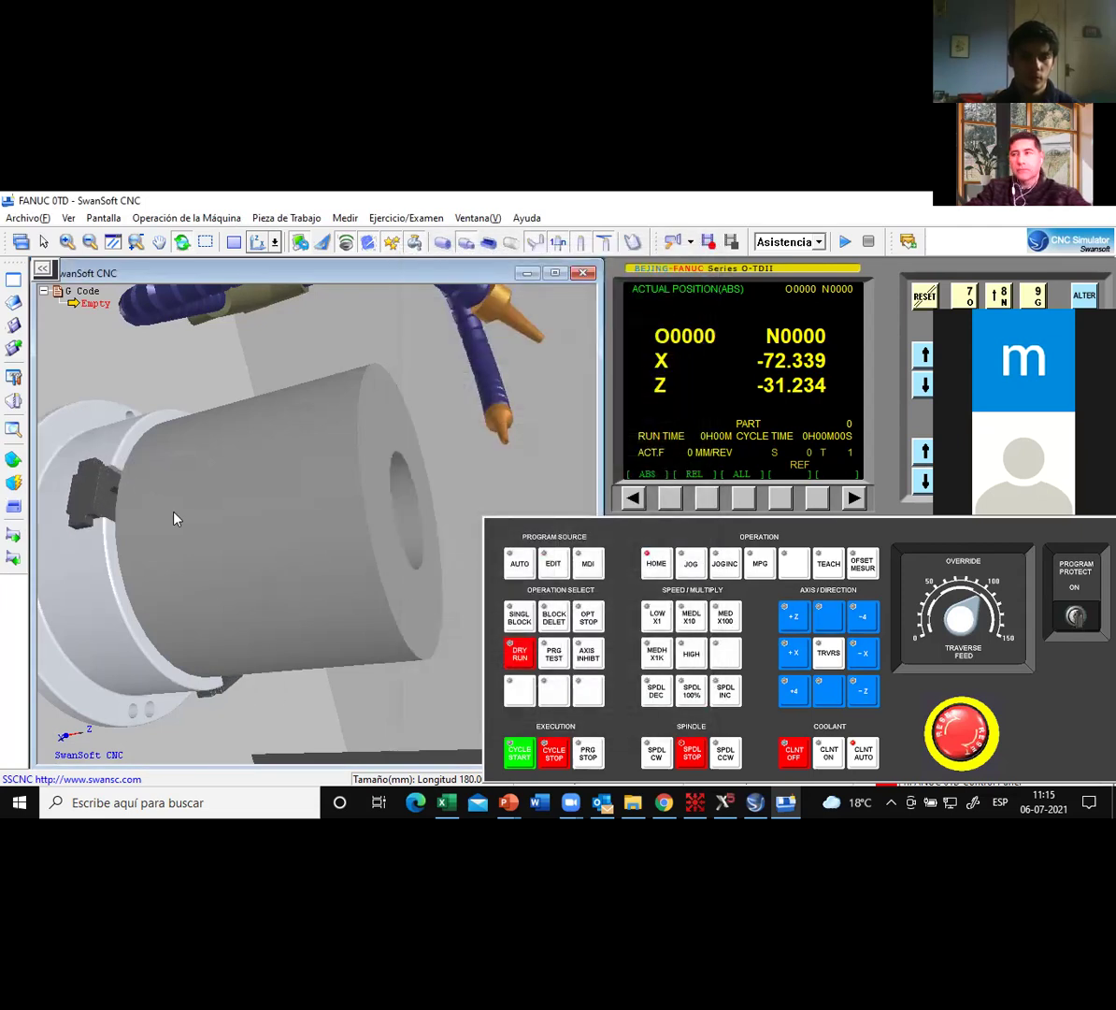
# Examine the hollow workpiece's bore and internal jaws, and where the turret stands relative to the chuck.
pyautogui.moveTo(248, 525); pyautogui.dragTo(141, 534)
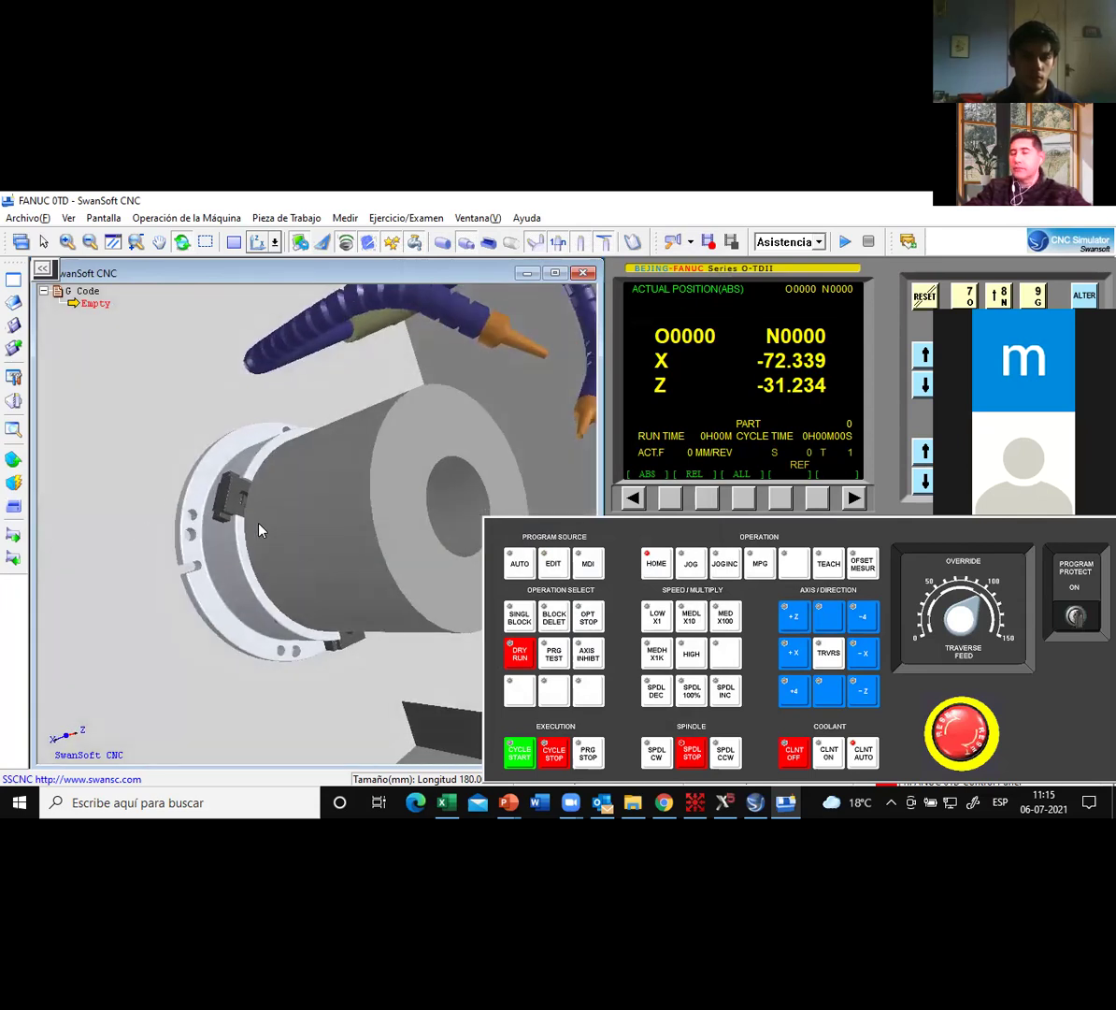
pyautogui.scroll(2, 259, 523)
pyautogui.scroll(-5, 259, 523)
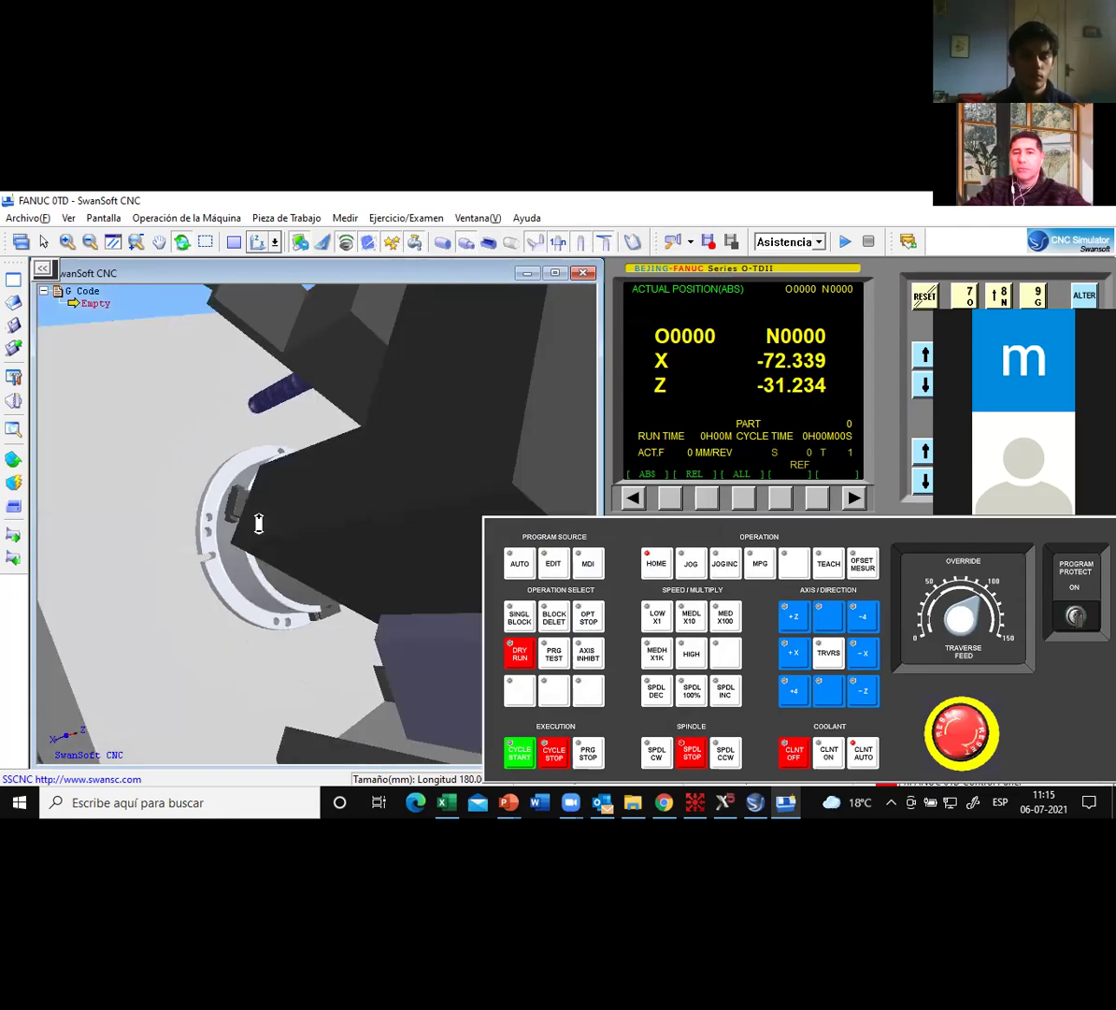
pyautogui.moveTo(259, 523); pyautogui.dragTo(316, 563)
pyautogui.scroll(6, 349, 504)
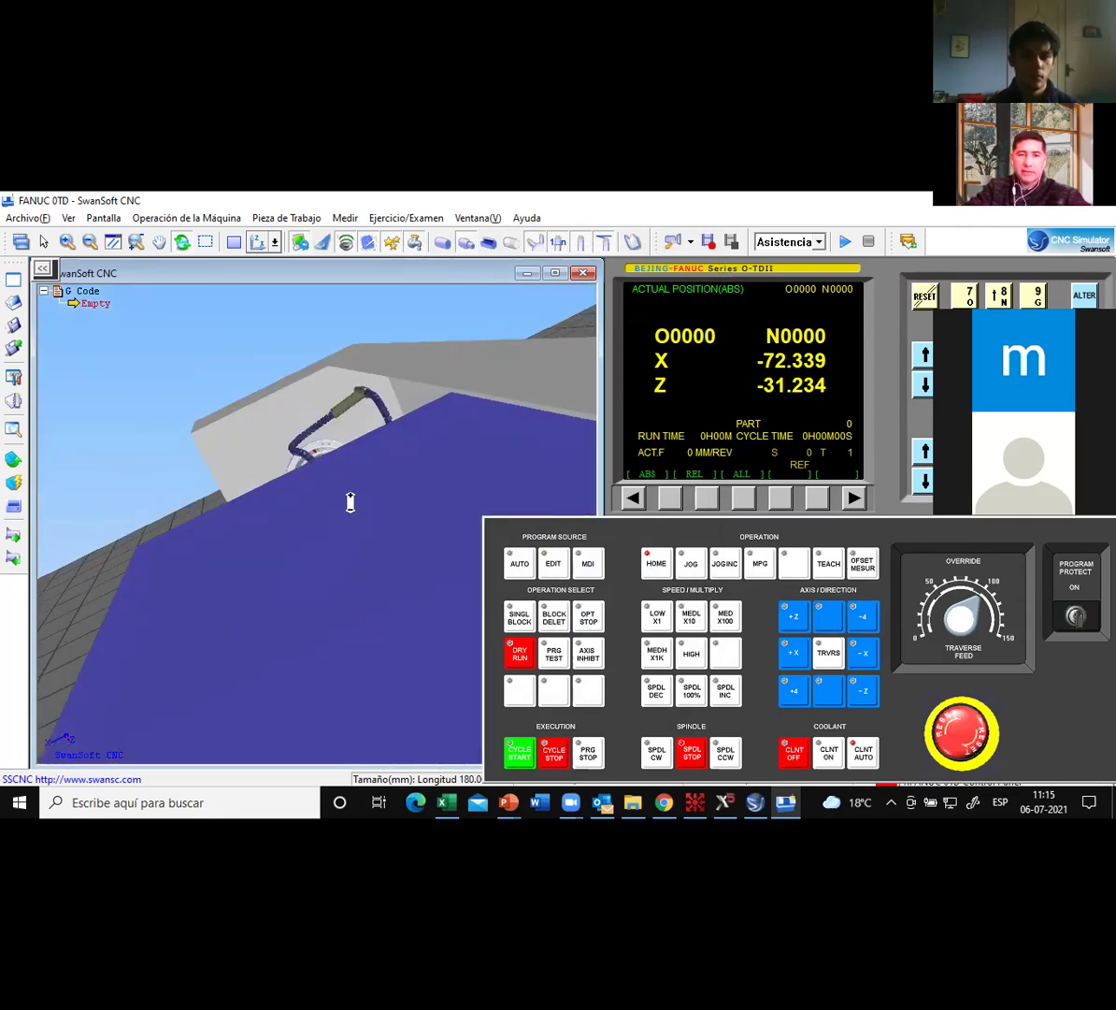
pyautogui.scroll(4, 327, 497)
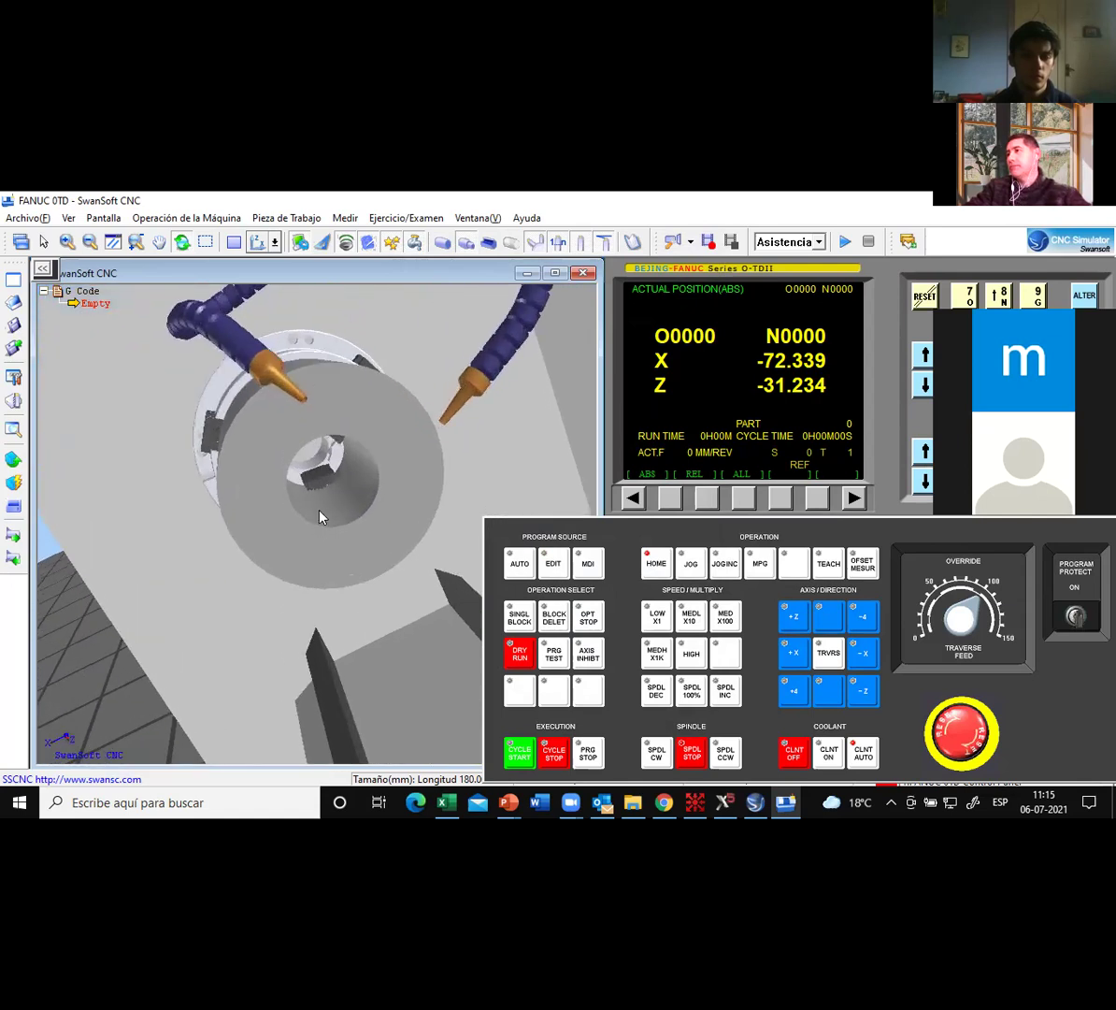
pyautogui.scroll(-2, 317, 511)
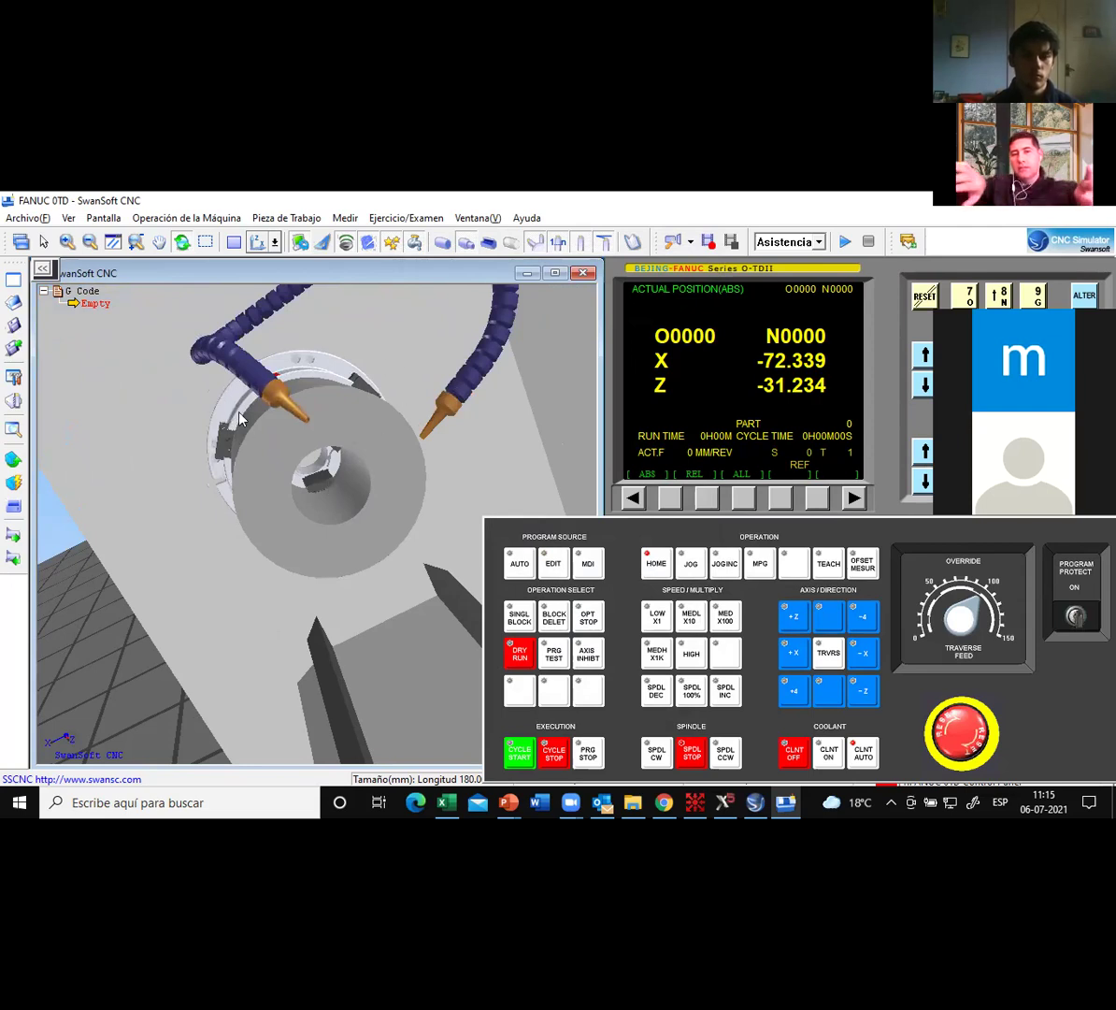
pyautogui.scroll(-2, 261, 456)
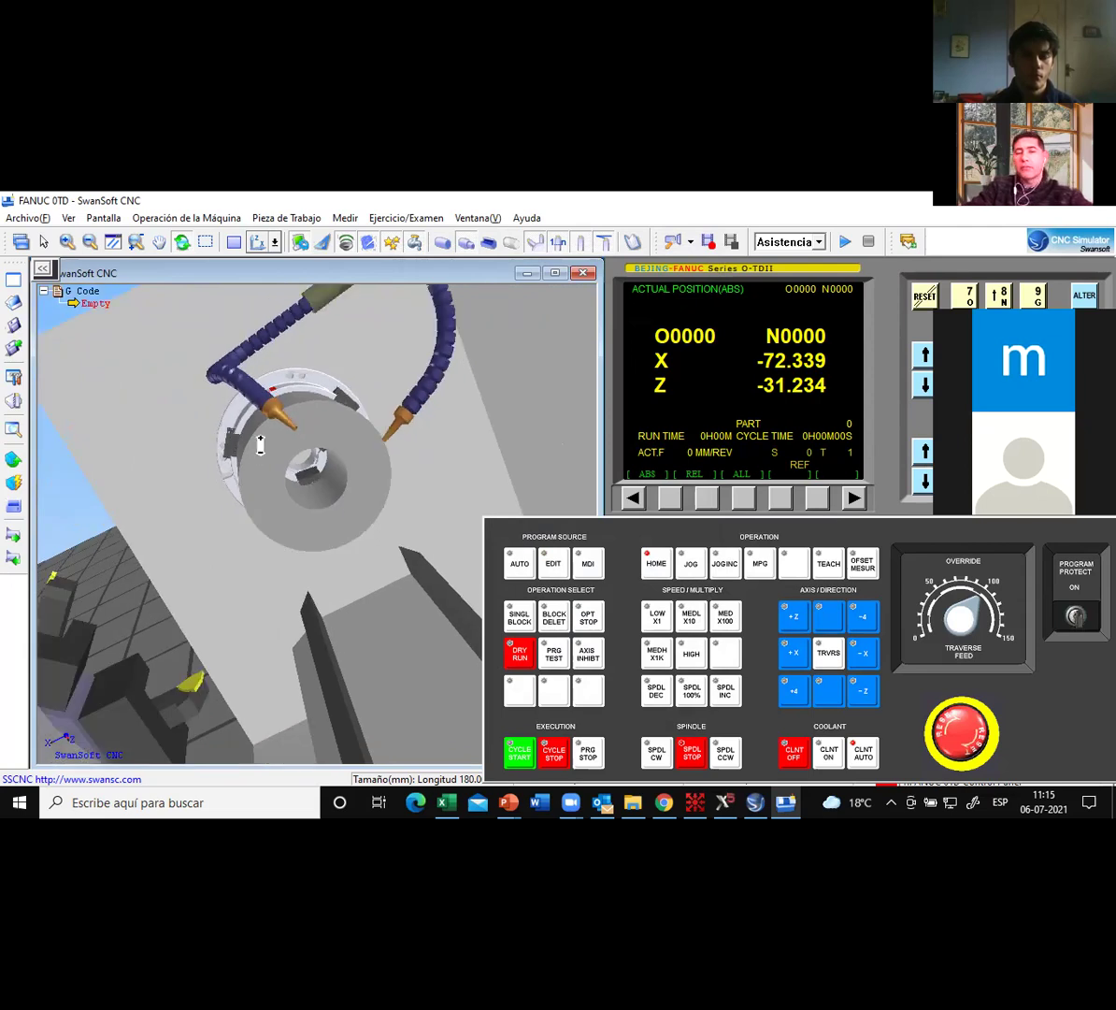
pyautogui.scroll(-3, 261, 444)
pyautogui.moveTo(346, 480); pyautogui.dragTo(394, 458)
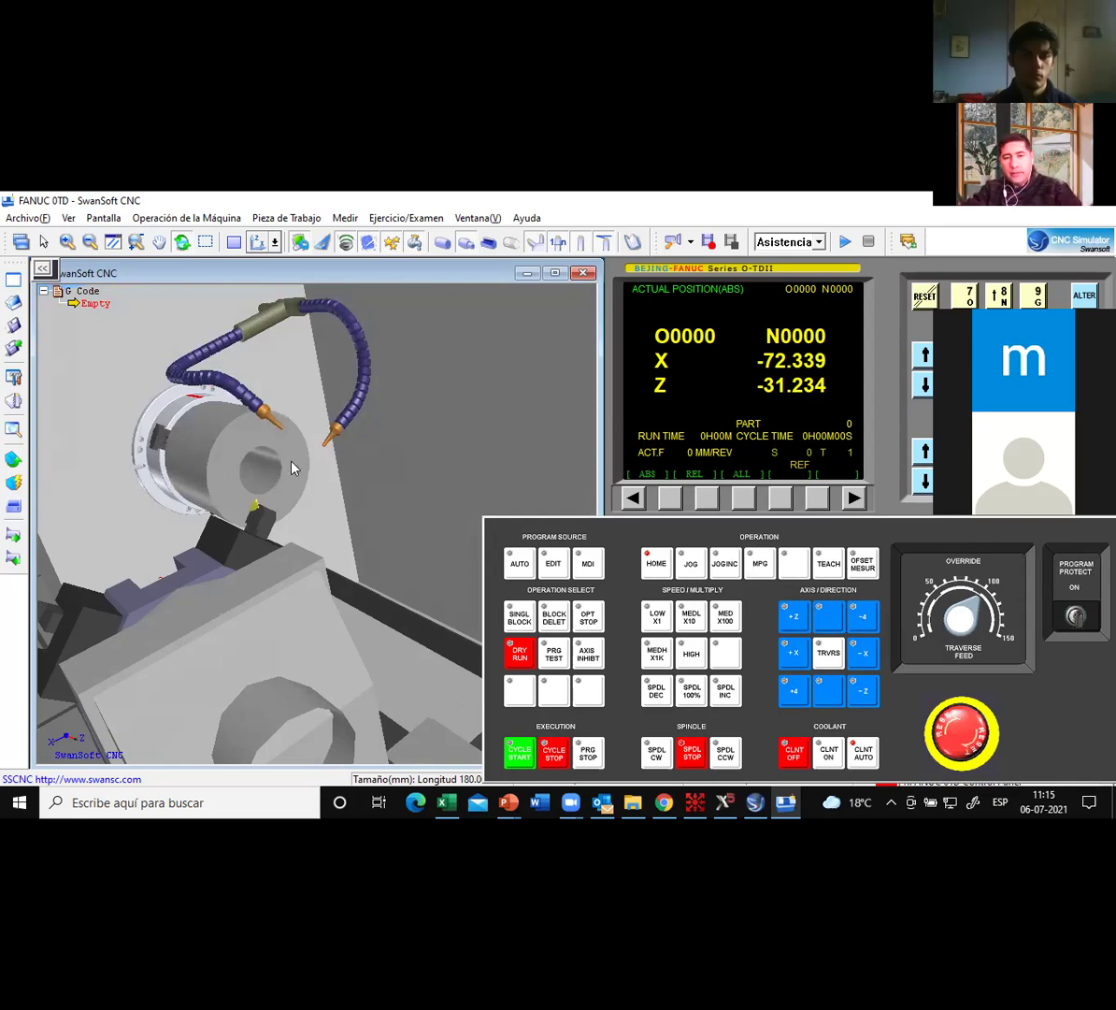
pyautogui.scroll(-3, 386, 518)
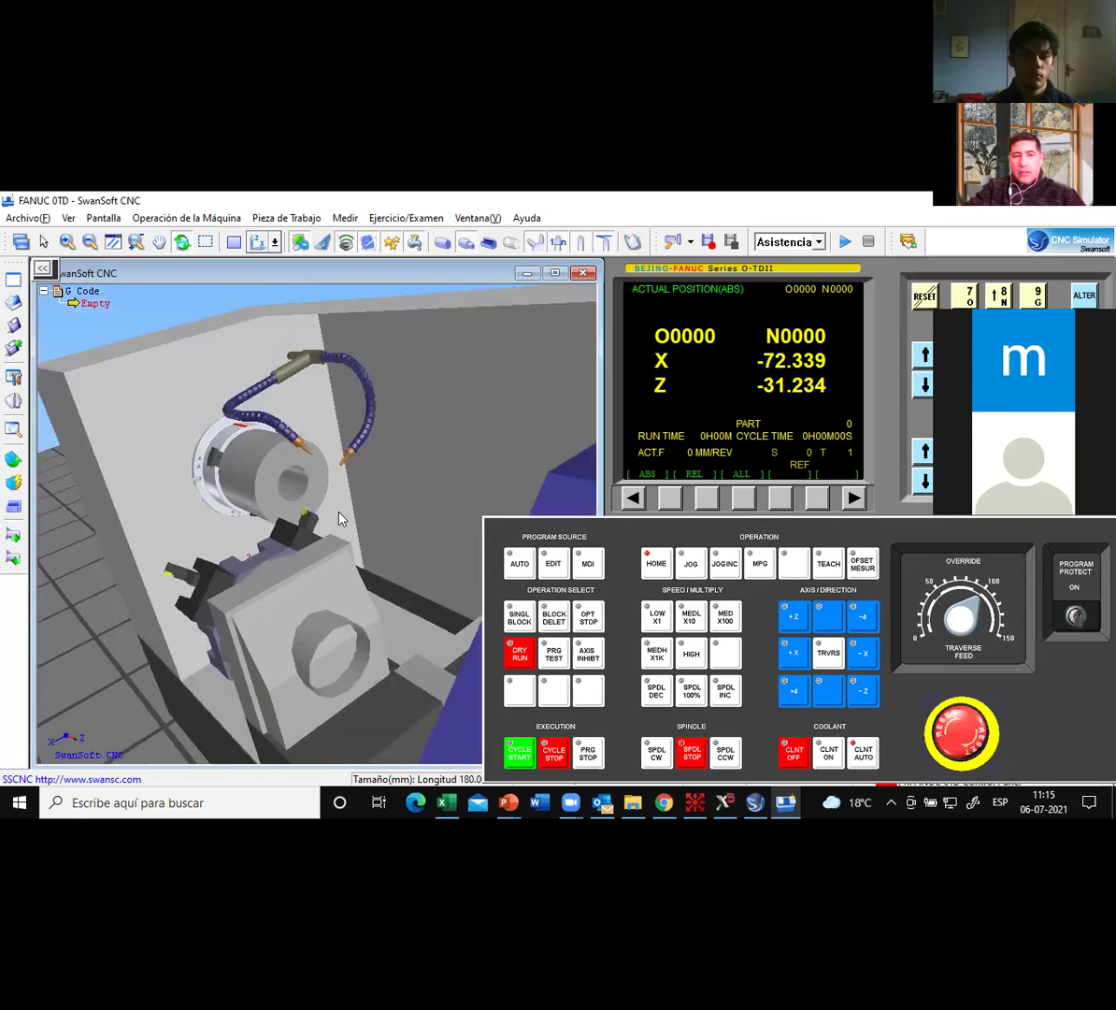
pyautogui.scroll(-2, 337, 512)
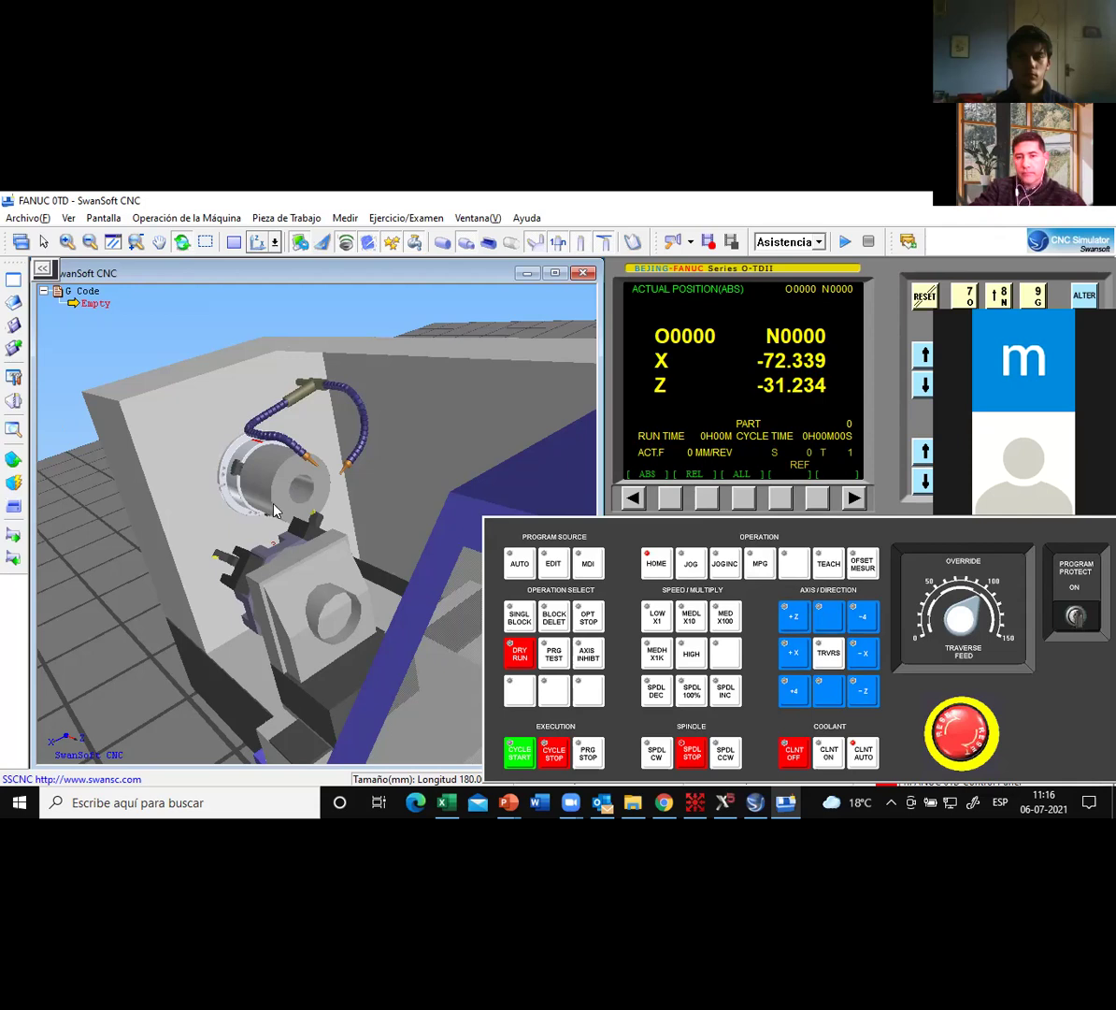
pyautogui.moveTo(322, 526); pyautogui.dragTo(363, 513)
pyautogui.scroll(2, 364, 512)
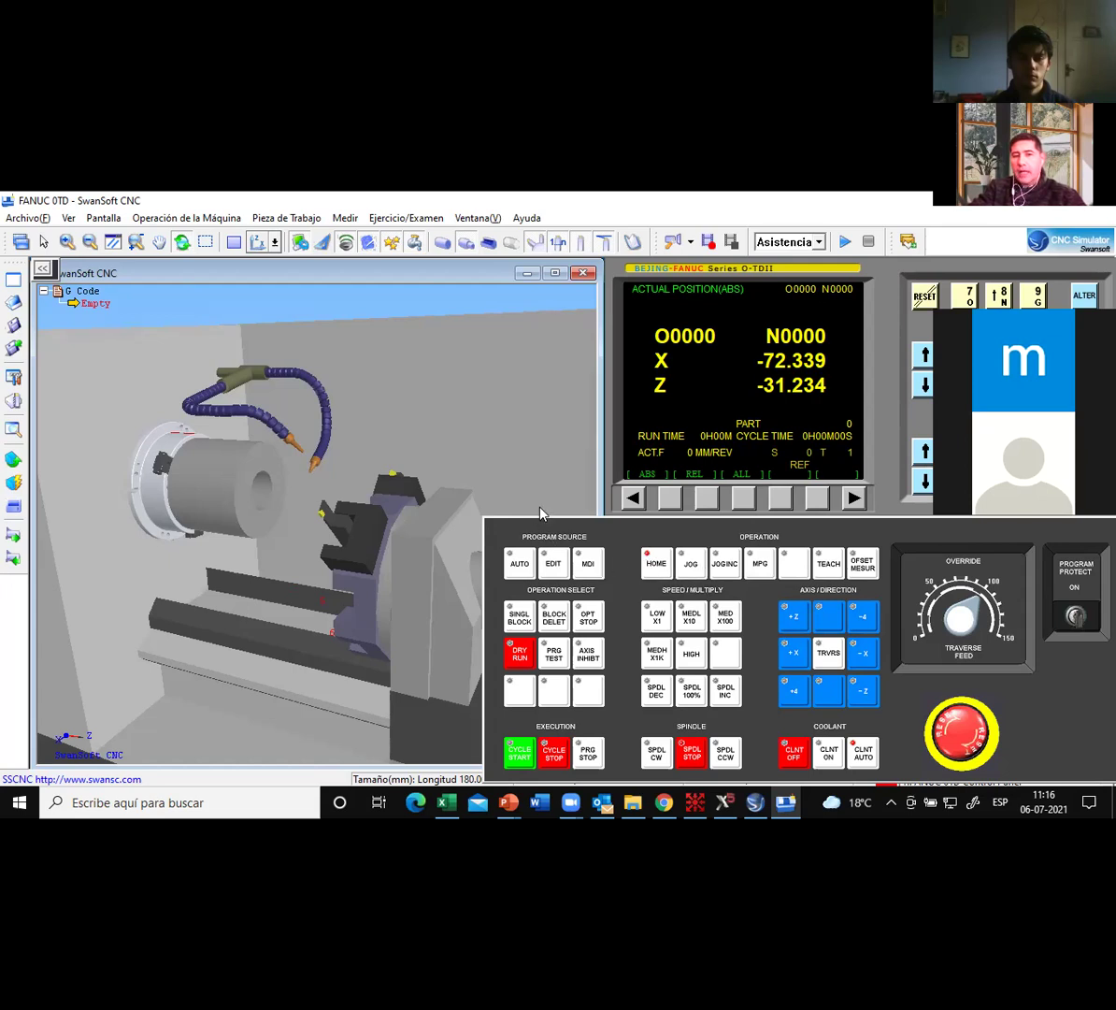
pyautogui.moveTo(386, 561); pyautogui.dragTo(477, 570)
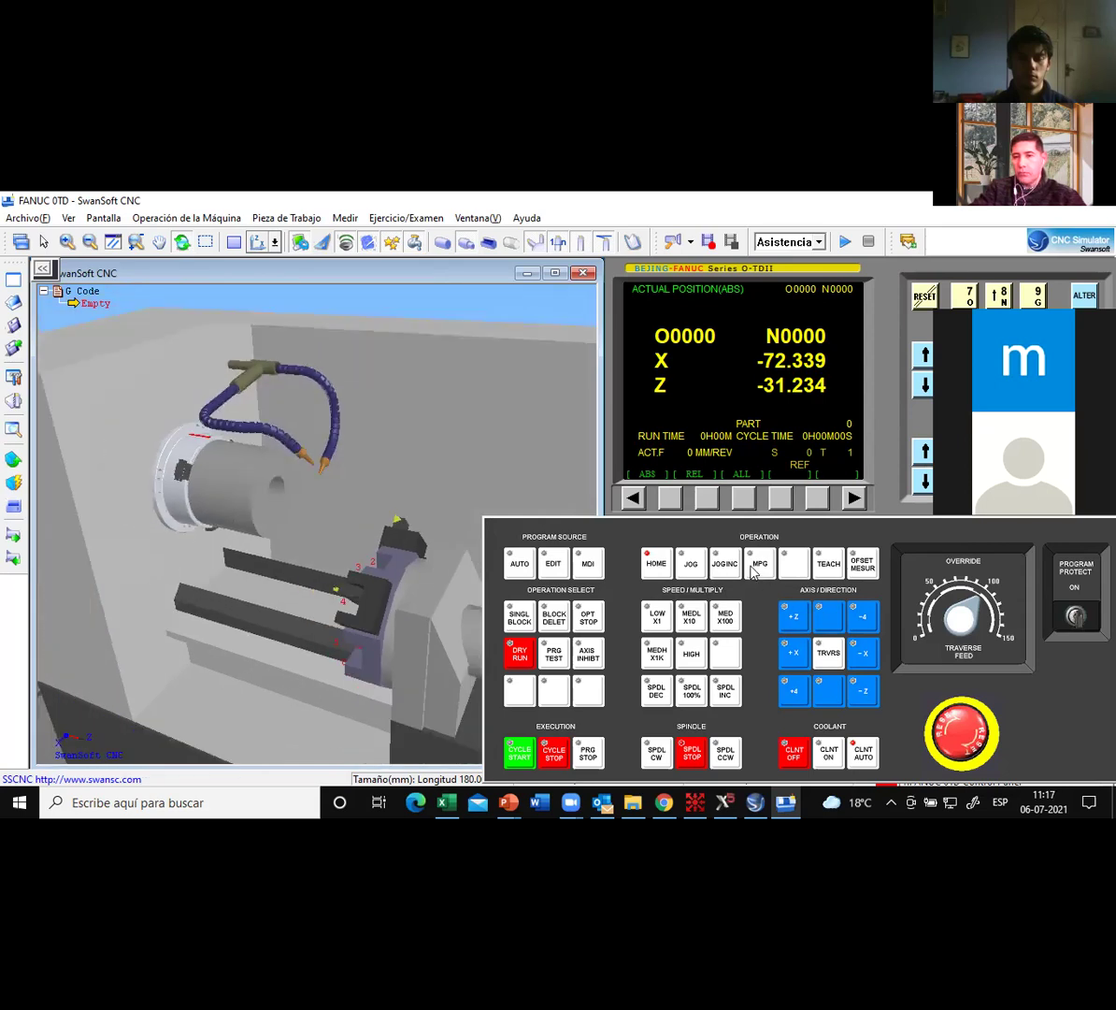
# Show the handwheel panel and switch the machine from MPG to JOG mode, with chuck and turret both in view.
pyautogui.click(758, 570)
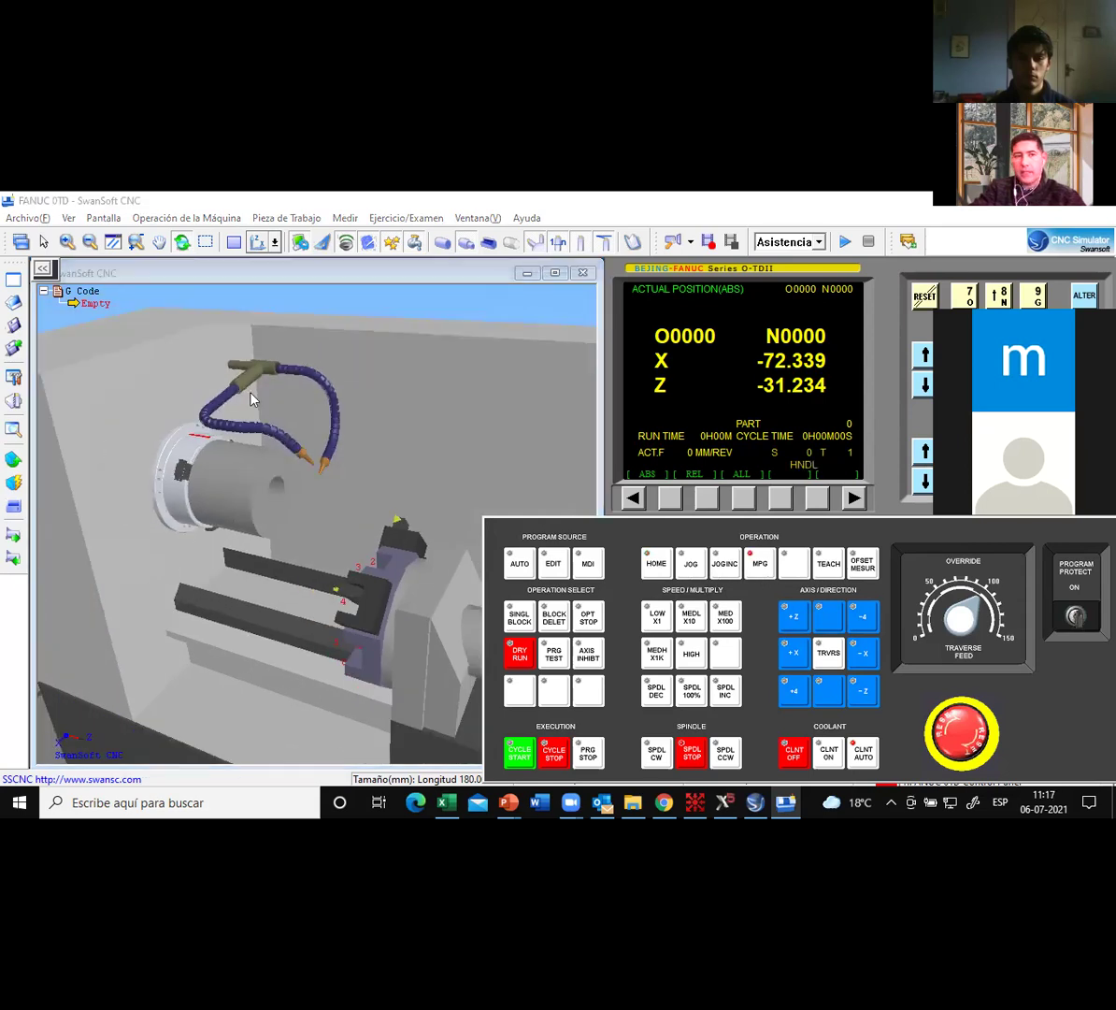
pyautogui.click(42, 268)
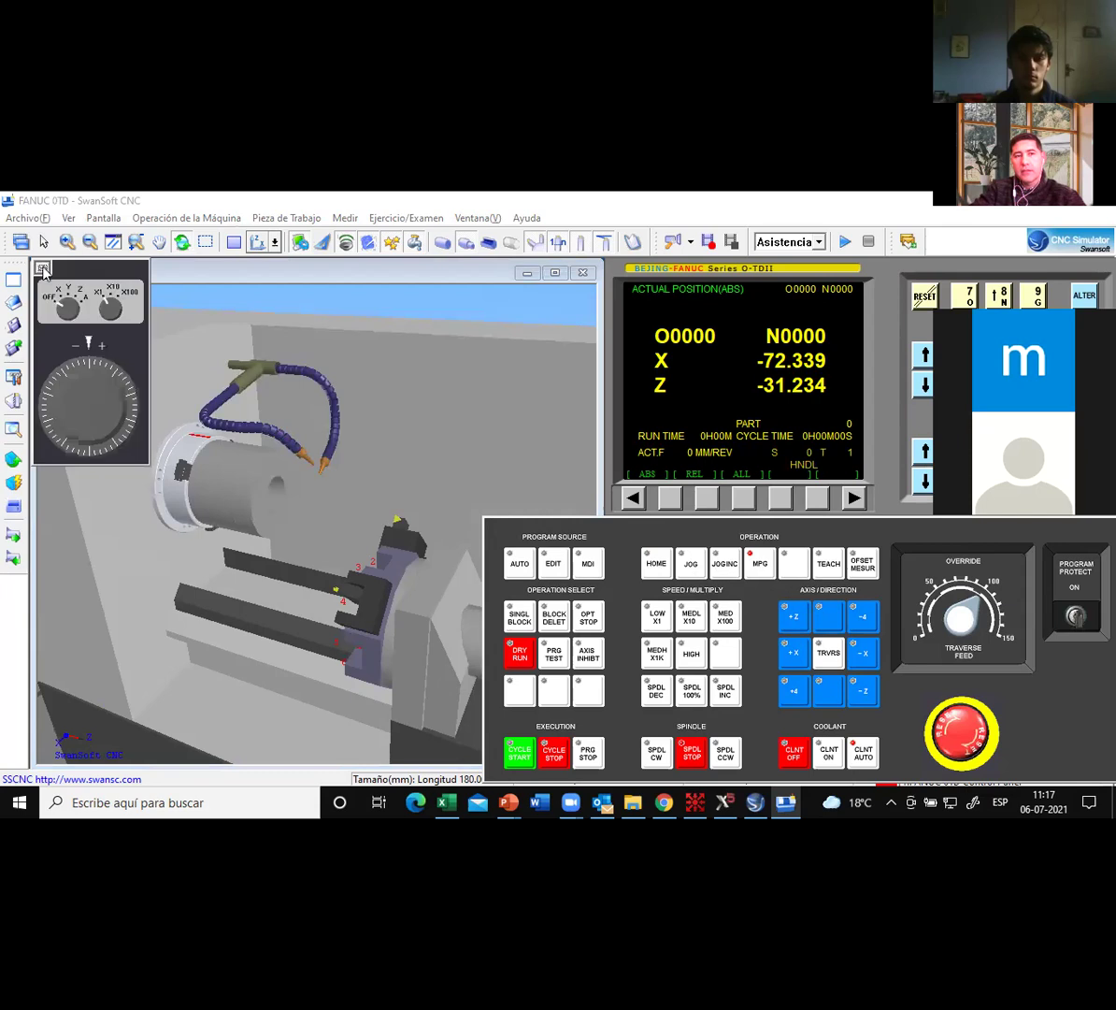
pyautogui.click(687, 568)
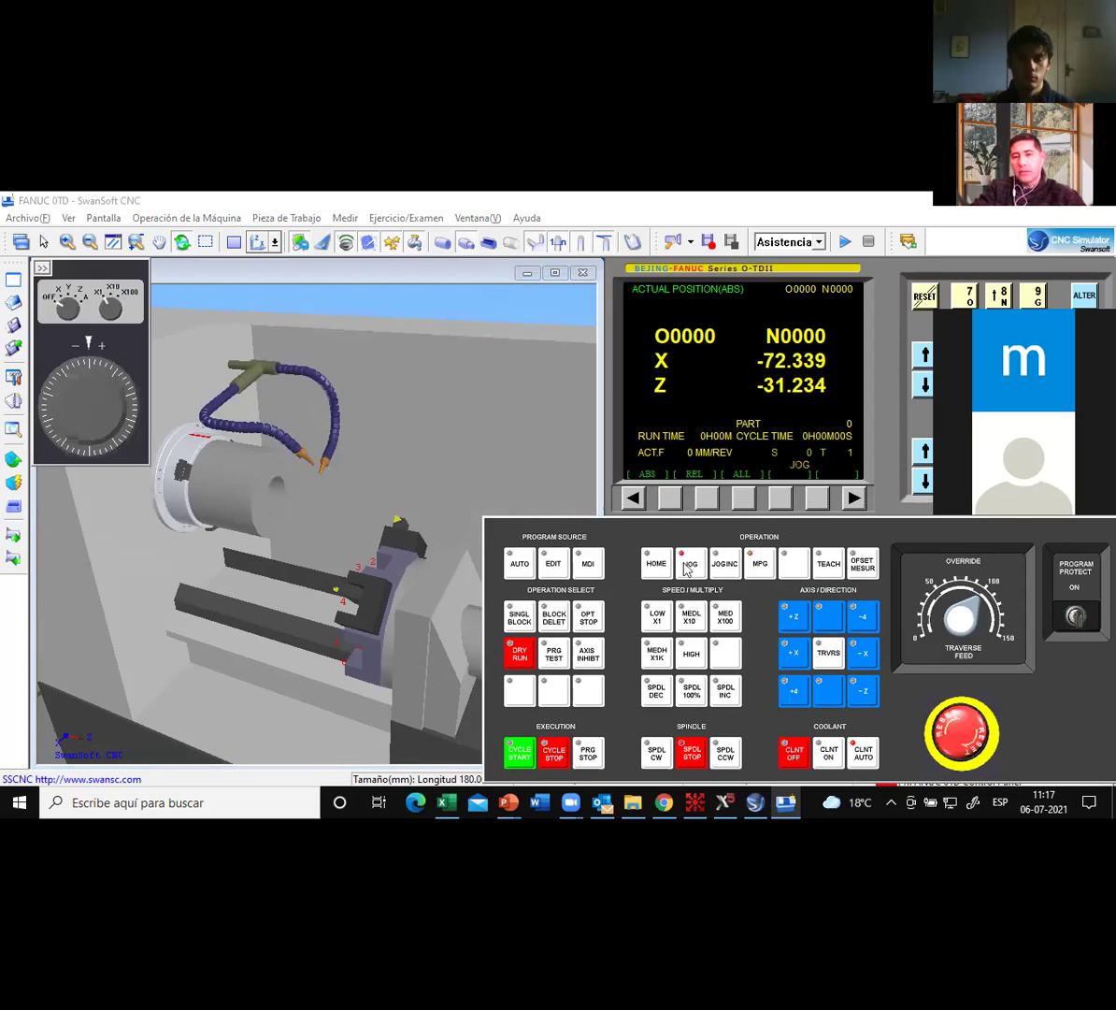
pyautogui.scroll(2, 344, 547)
pyautogui.scroll(-4, 344, 547)
pyautogui.moveTo(363, 552); pyautogui.dragTo(444, 565, button='middle')
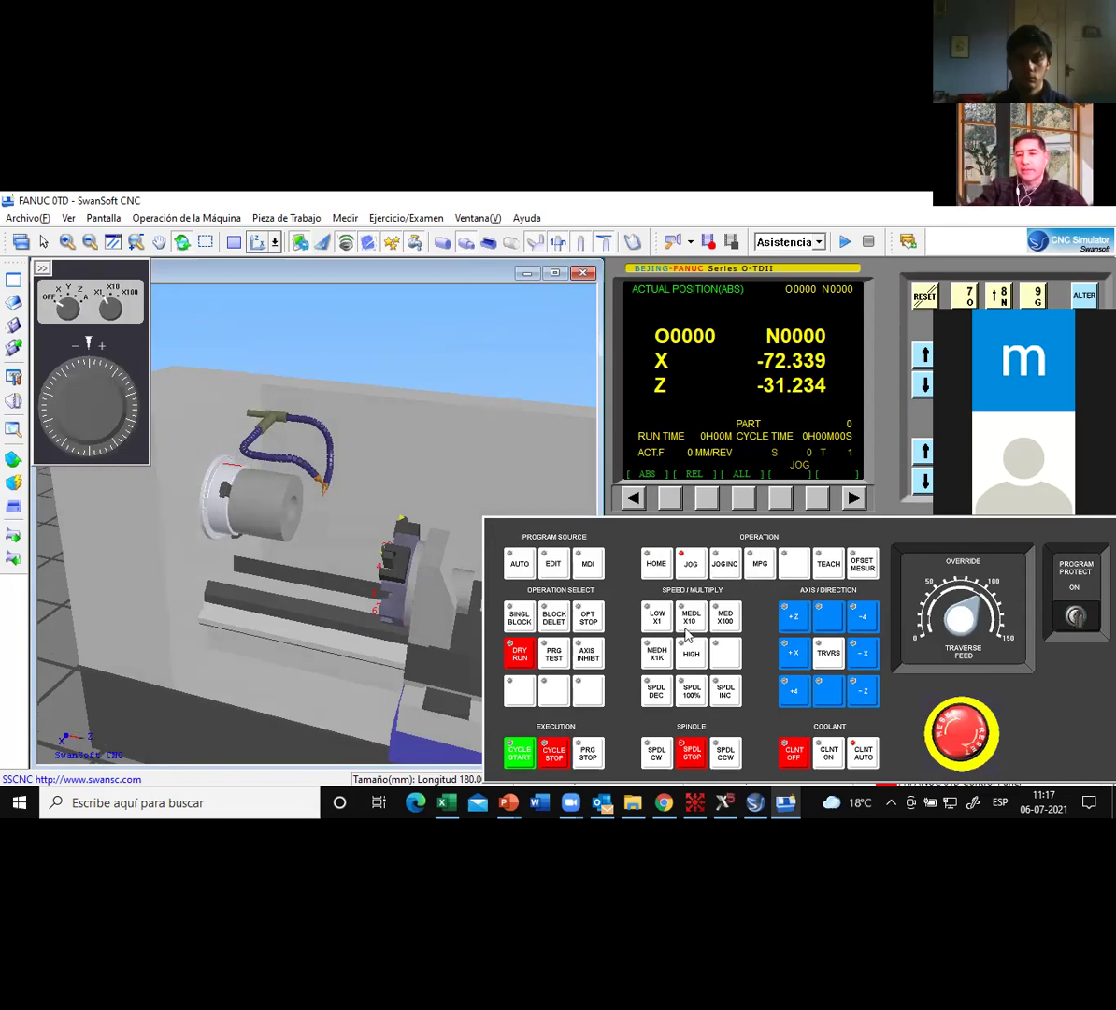
# Jog the turret to Z -60.264 and back and forth along X, ending at X -159.511.
pyautogui.moveTo(865, 692); pyautogui.dragTo(865, 693)
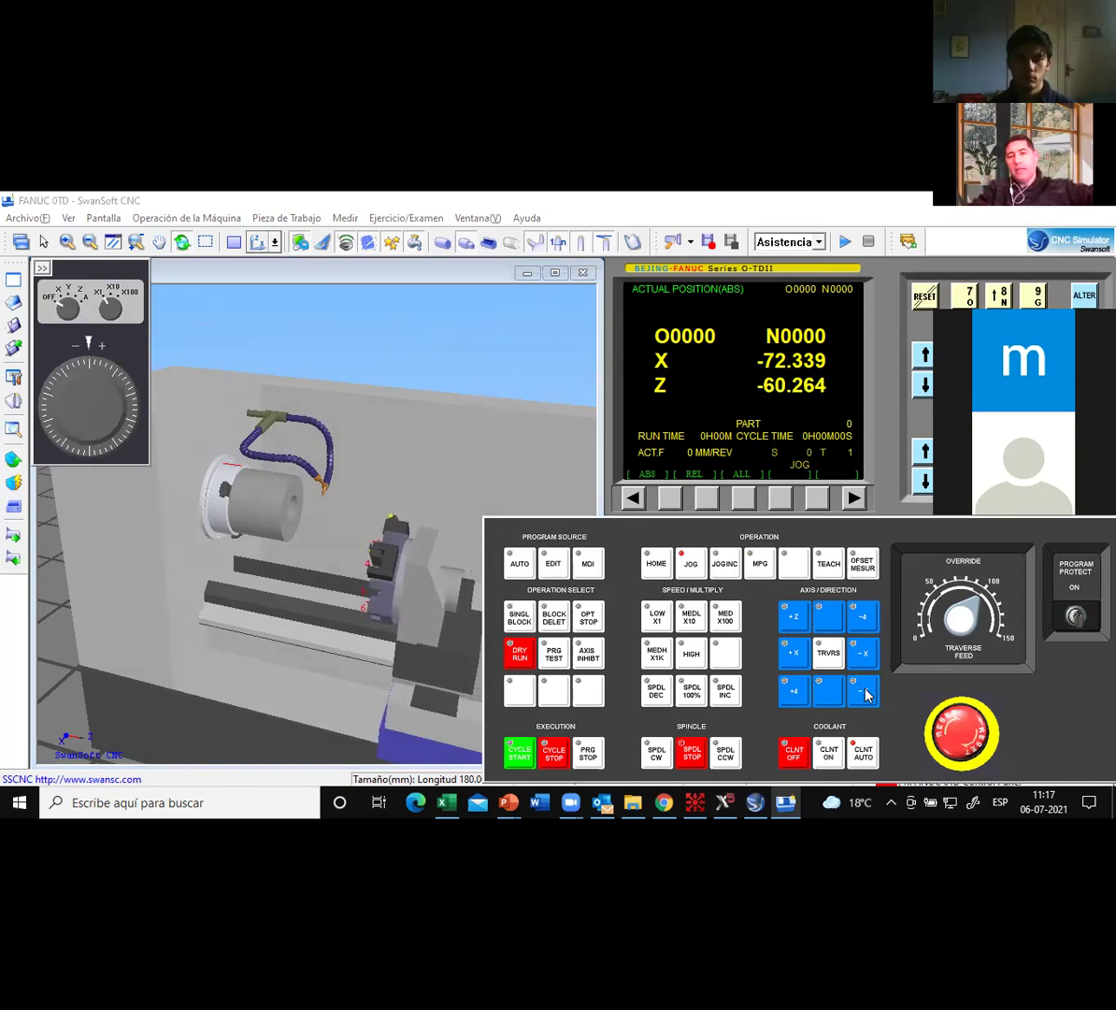
pyautogui.moveTo(796, 660); pyautogui.dragTo(795, 660)
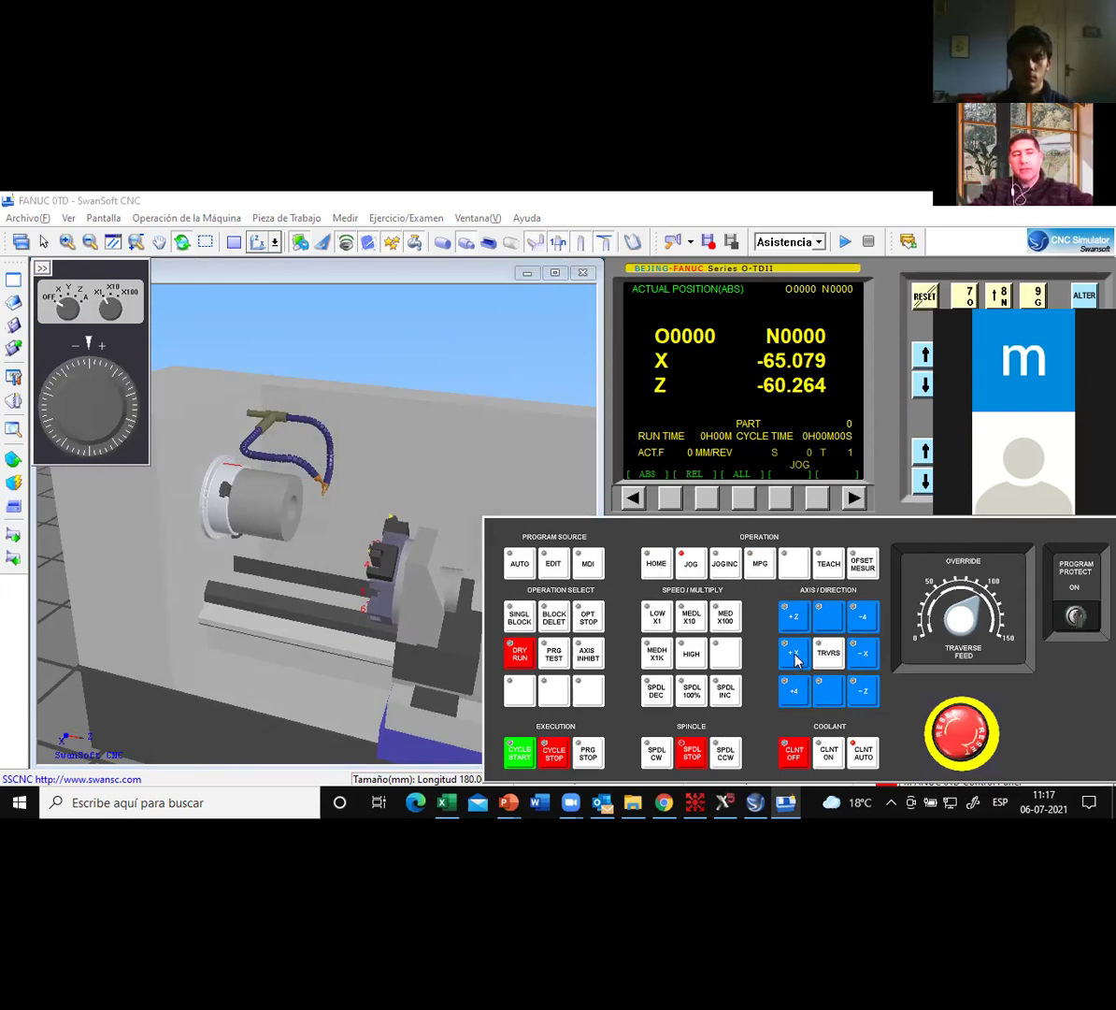
pyautogui.moveTo(861, 658); pyautogui.dragTo(858, 659)
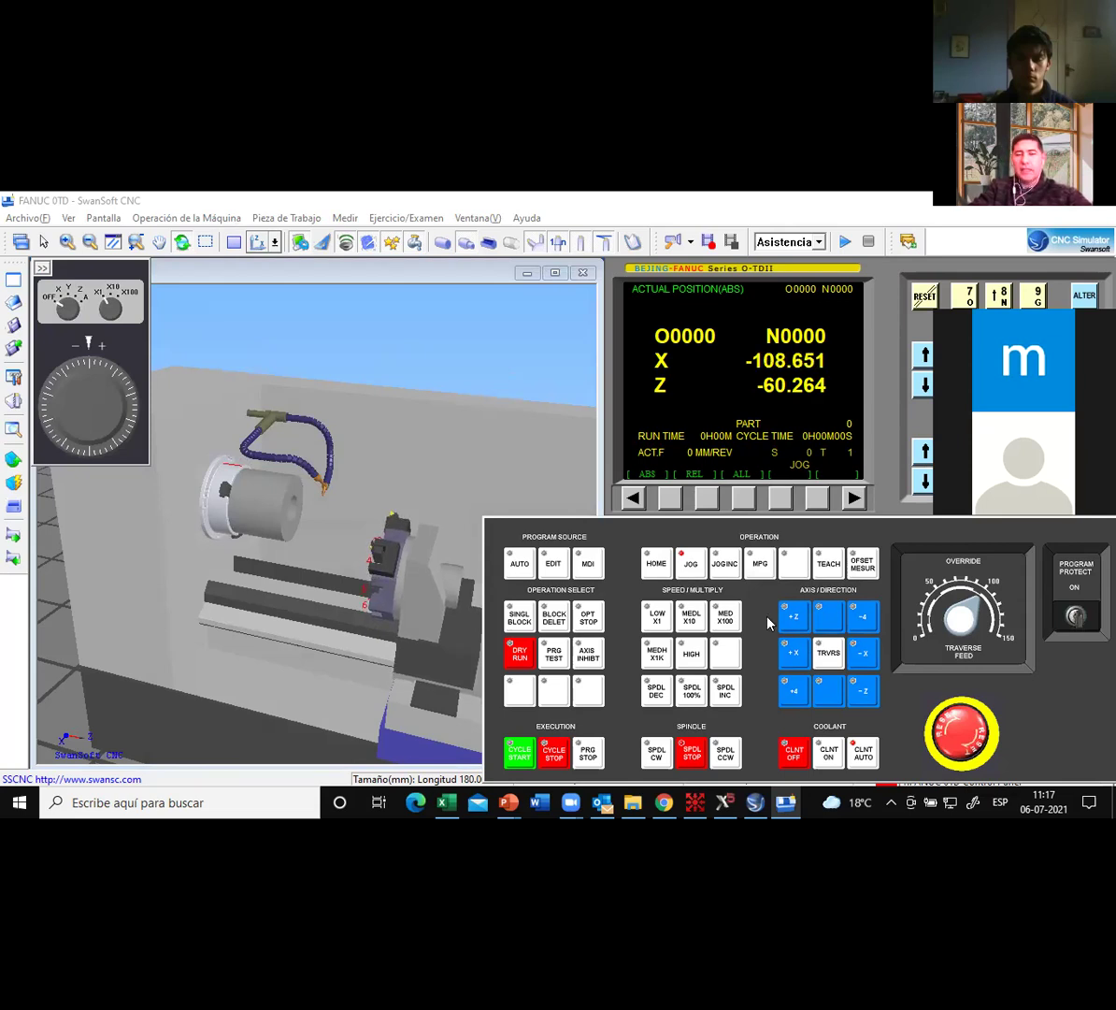
pyautogui.moveTo(326, 540); pyautogui.dragTo(465, 558)
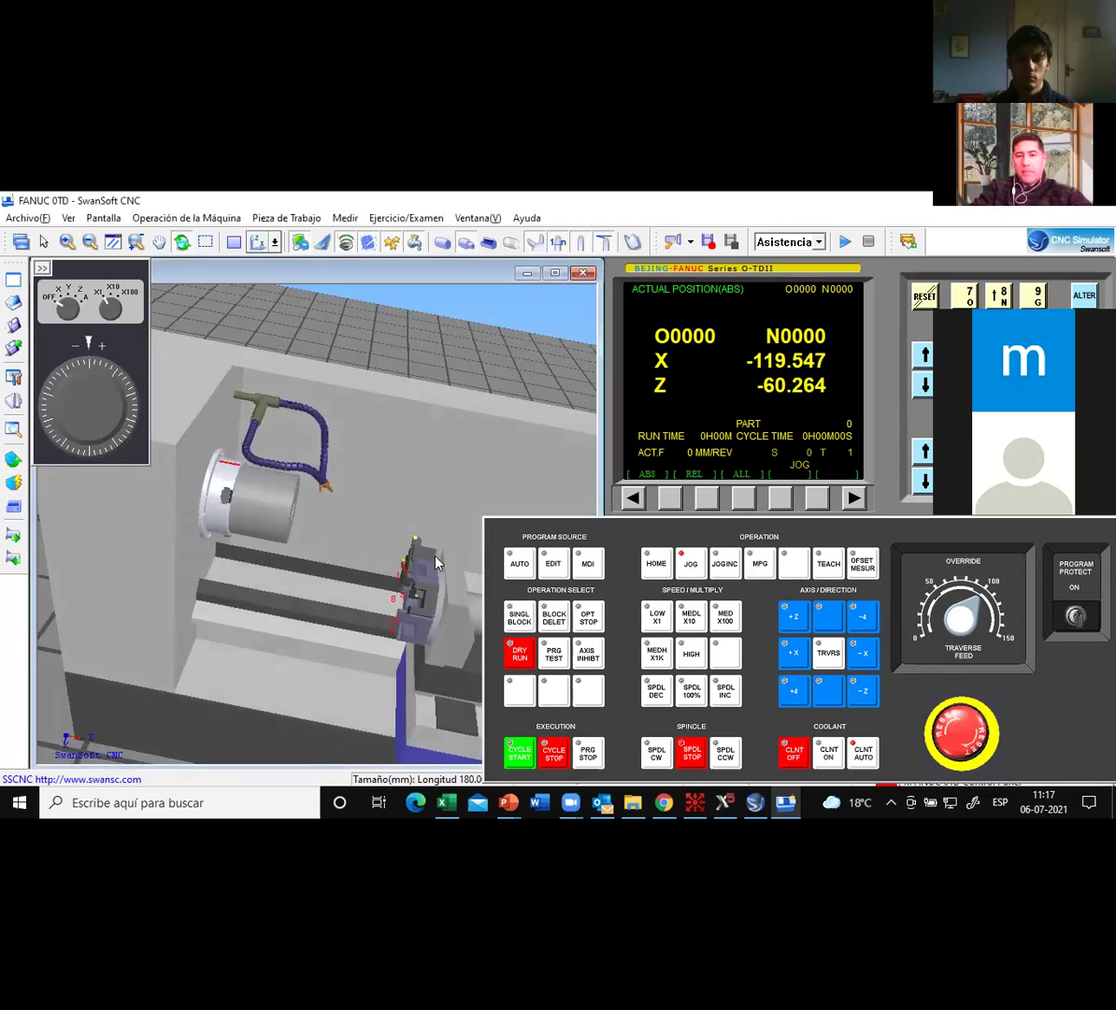
pyautogui.moveTo(860, 655); pyautogui.dragTo(860, 656)
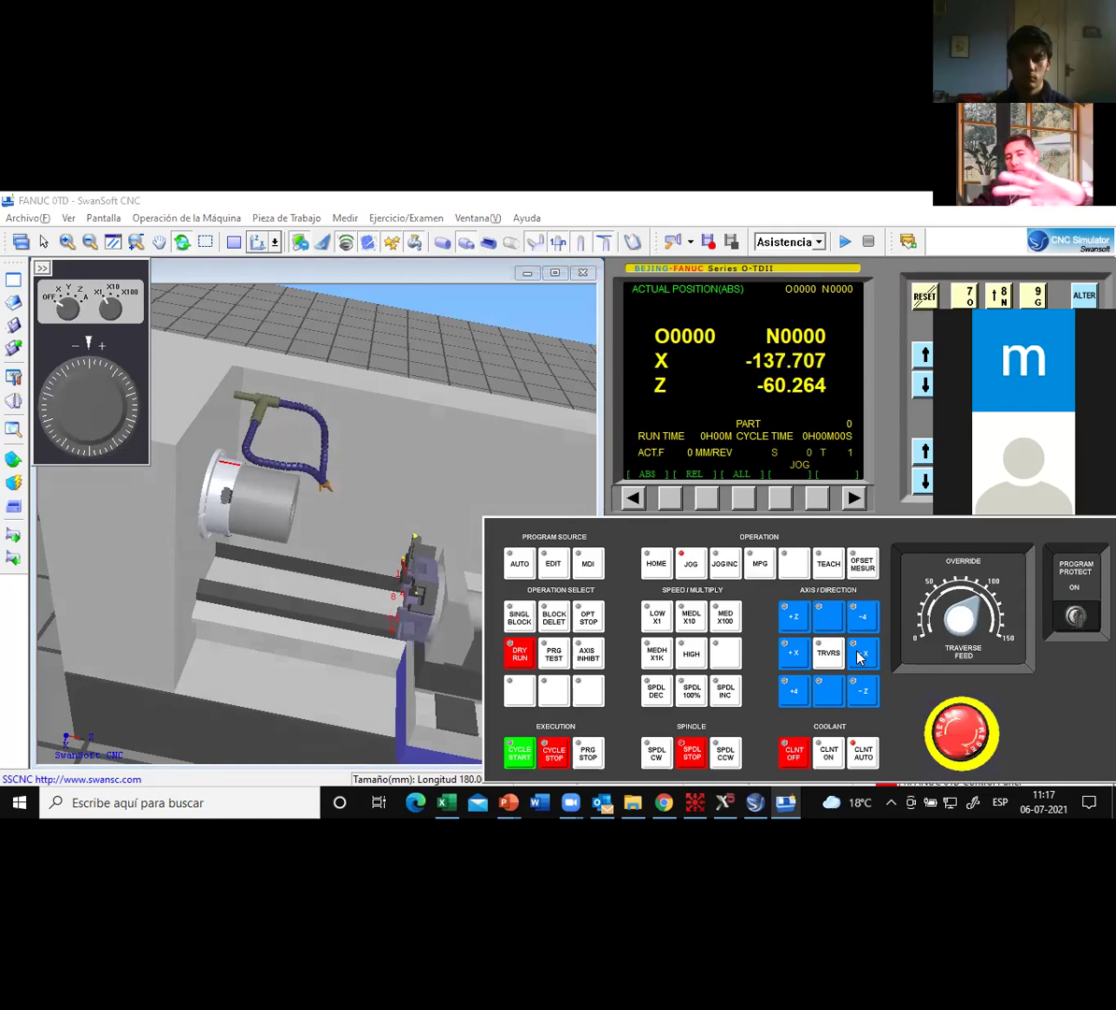
pyautogui.moveTo(860, 656); pyautogui.dragTo(860, 656)
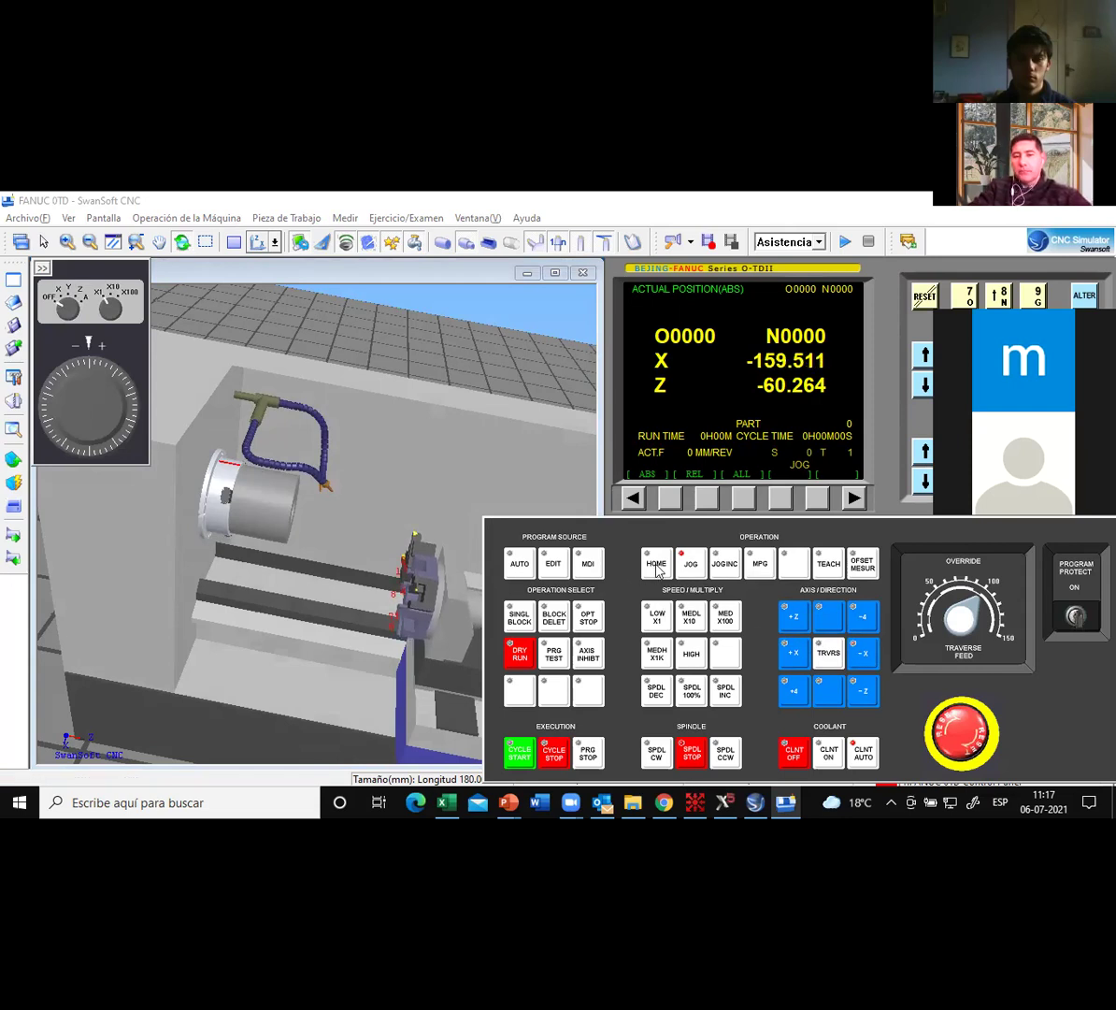
# Send the turret to its home position in HOME mode, bringing the X and Z axes to zero.
pyautogui.moveTo(346, 529)
pyautogui.mouseDown()
pyautogui.moveTo(356, 580)
pyautogui.moveTo(350, 563)
pyautogui.mouseUp()
pyautogui.scroll(3, 347, 550)
pyautogui.scroll(2, 347, 549)
pyautogui.scroll(-6, 347, 550)
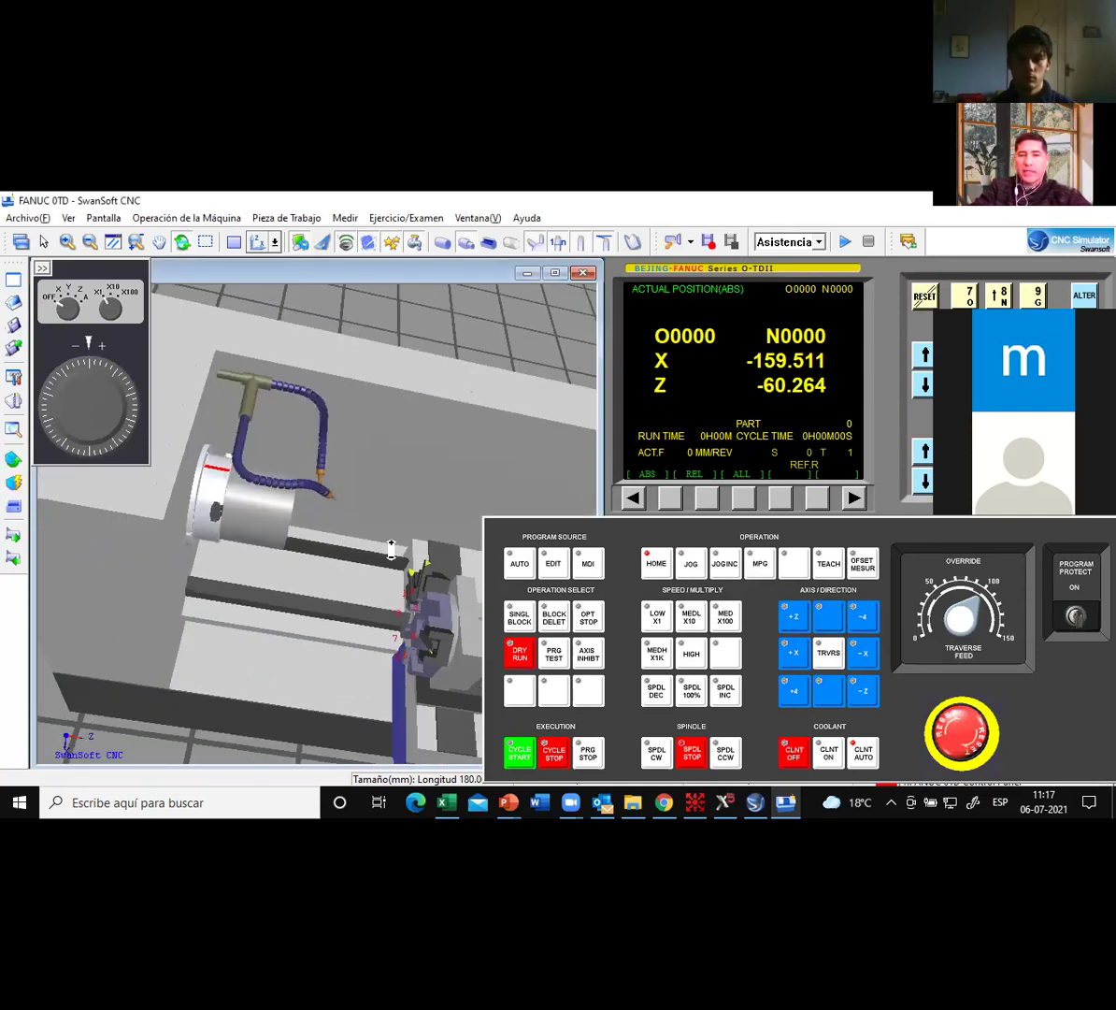
pyautogui.scroll(-3, 391, 549)
pyautogui.moveTo(386, 544); pyautogui.dragTo(495, 652)
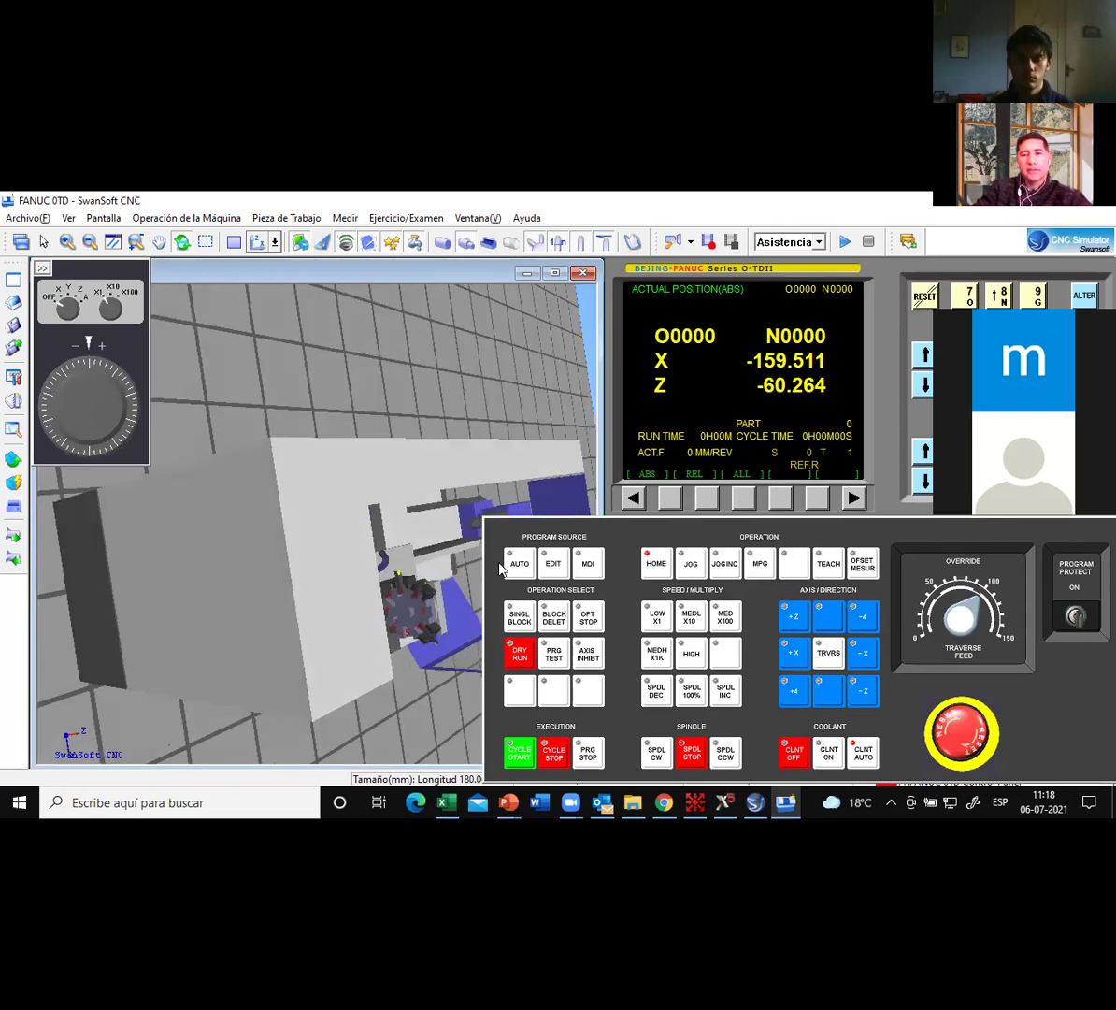
pyautogui.scroll(4, 452, 535)
pyautogui.moveTo(454, 539); pyautogui.dragTo(386, 528)
pyautogui.scroll(-2, 422, 570)
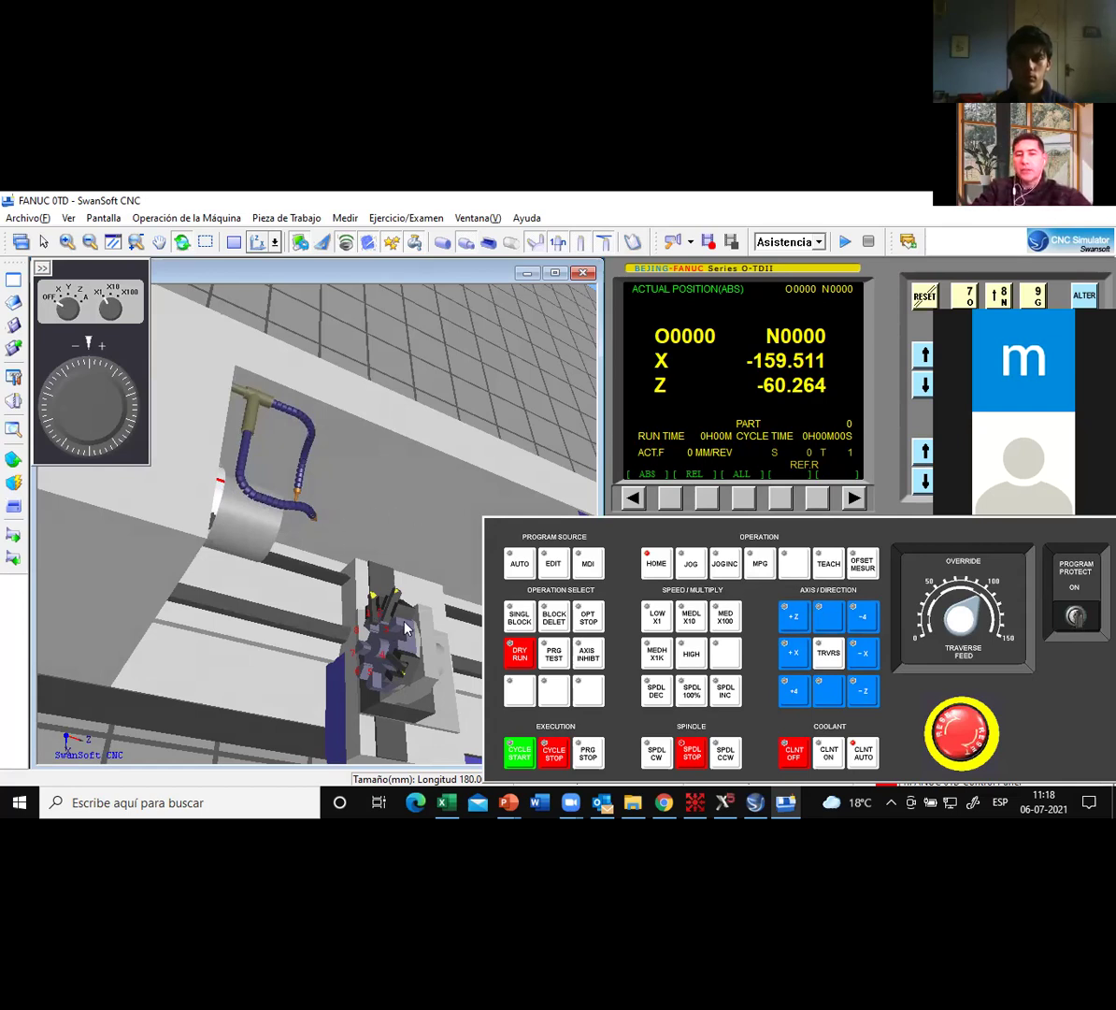
pyautogui.click(660, 562)
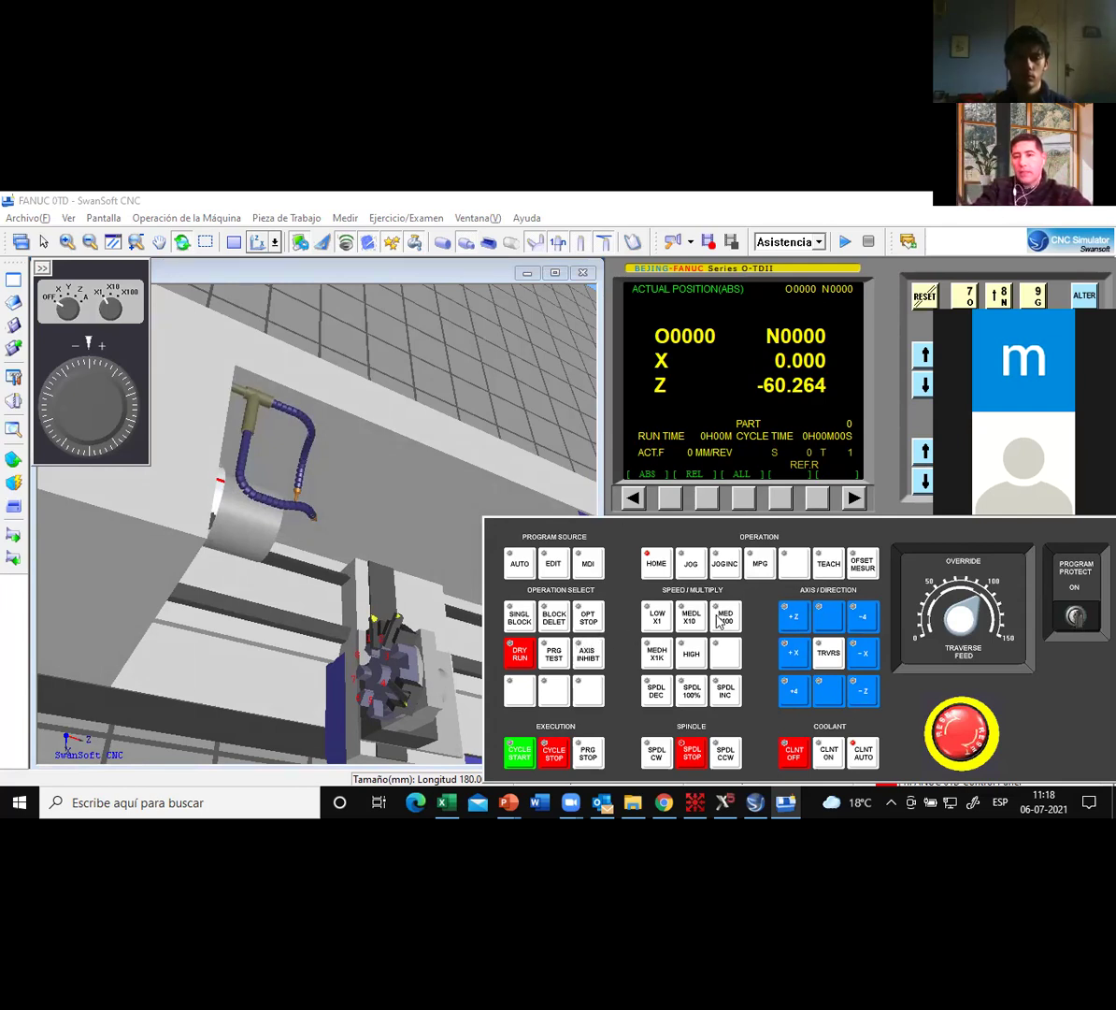
pyautogui.click(797, 621)
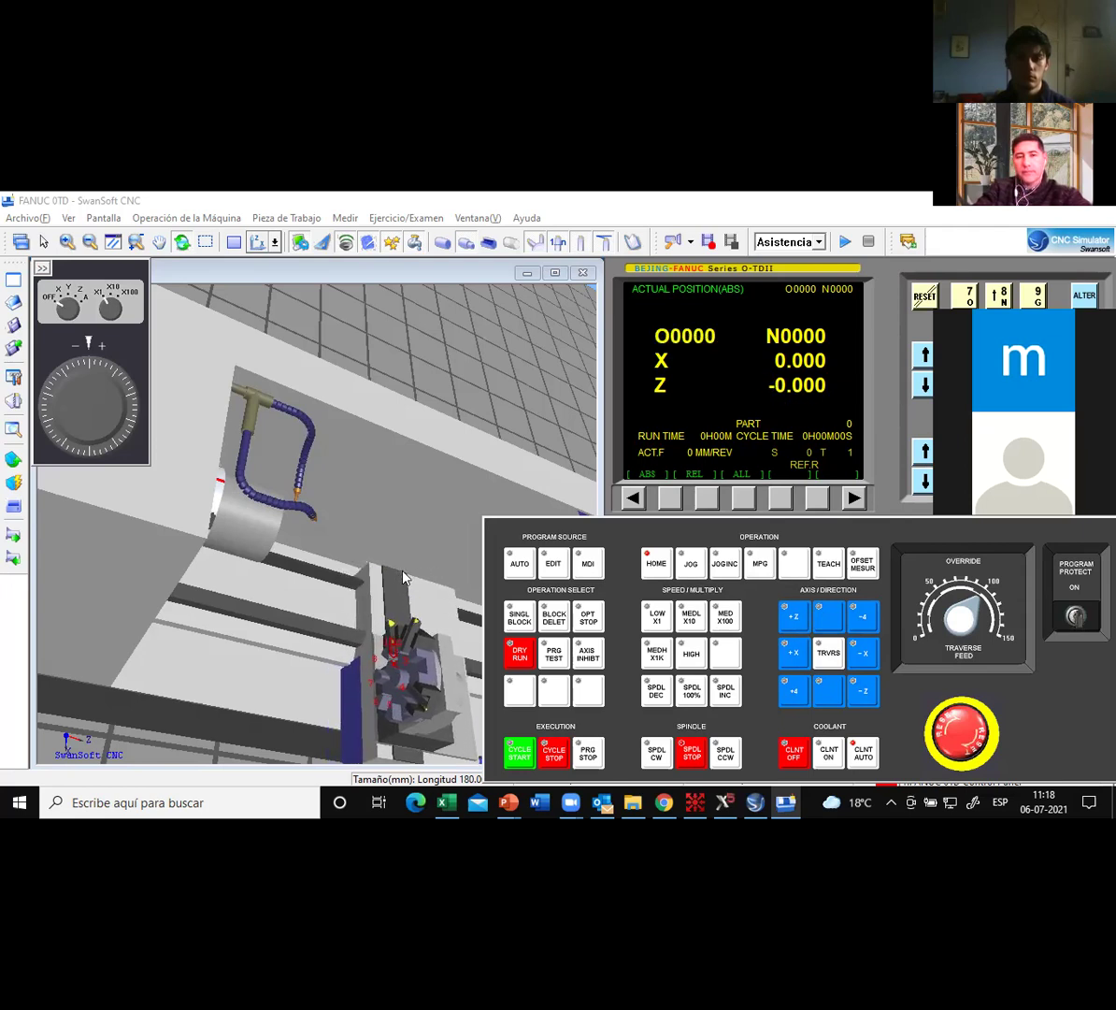
# Check the turret at home against the control's combined, relative and absolute position displays.
pyautogui.scroll(-5, 373, 575)
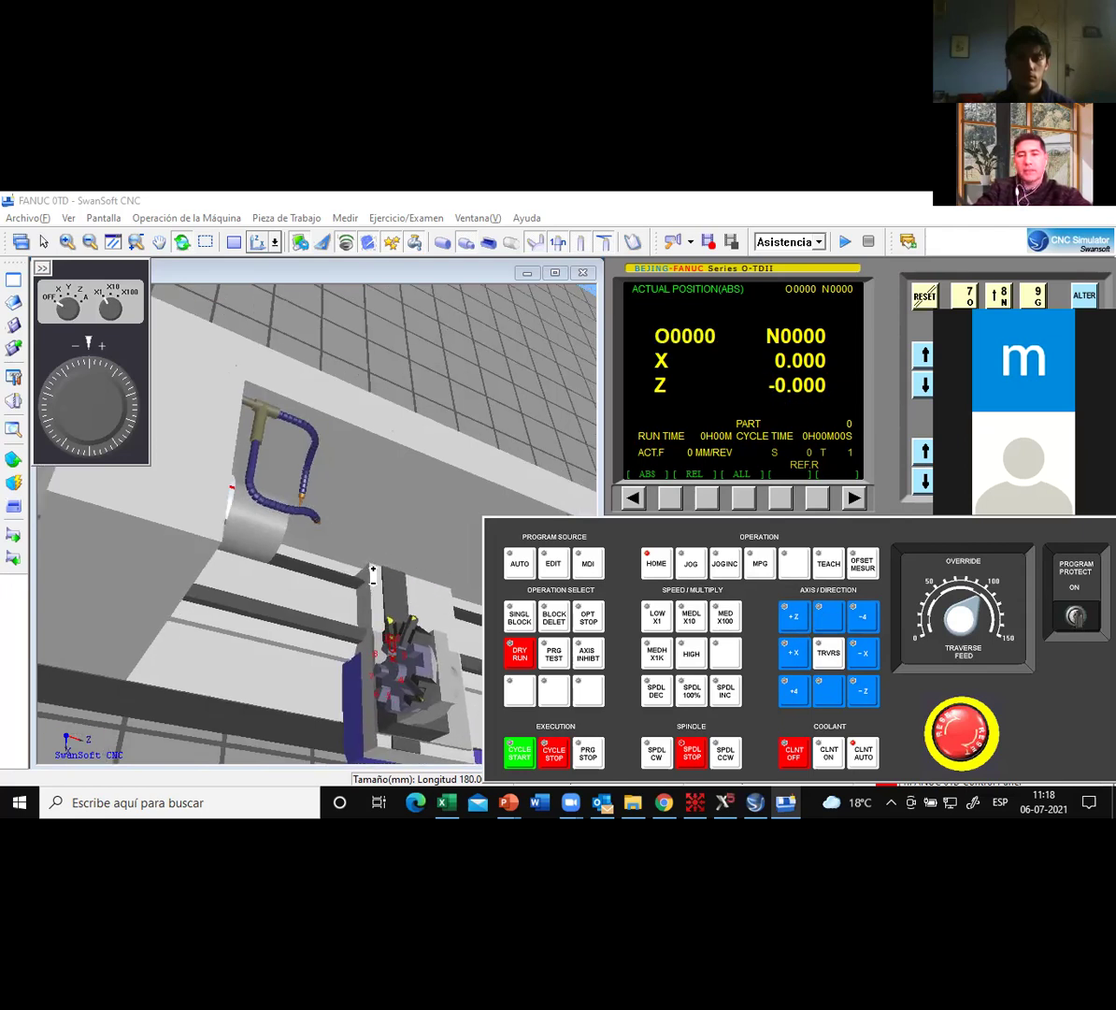
pyautogui.scroll(4, 373, 575)
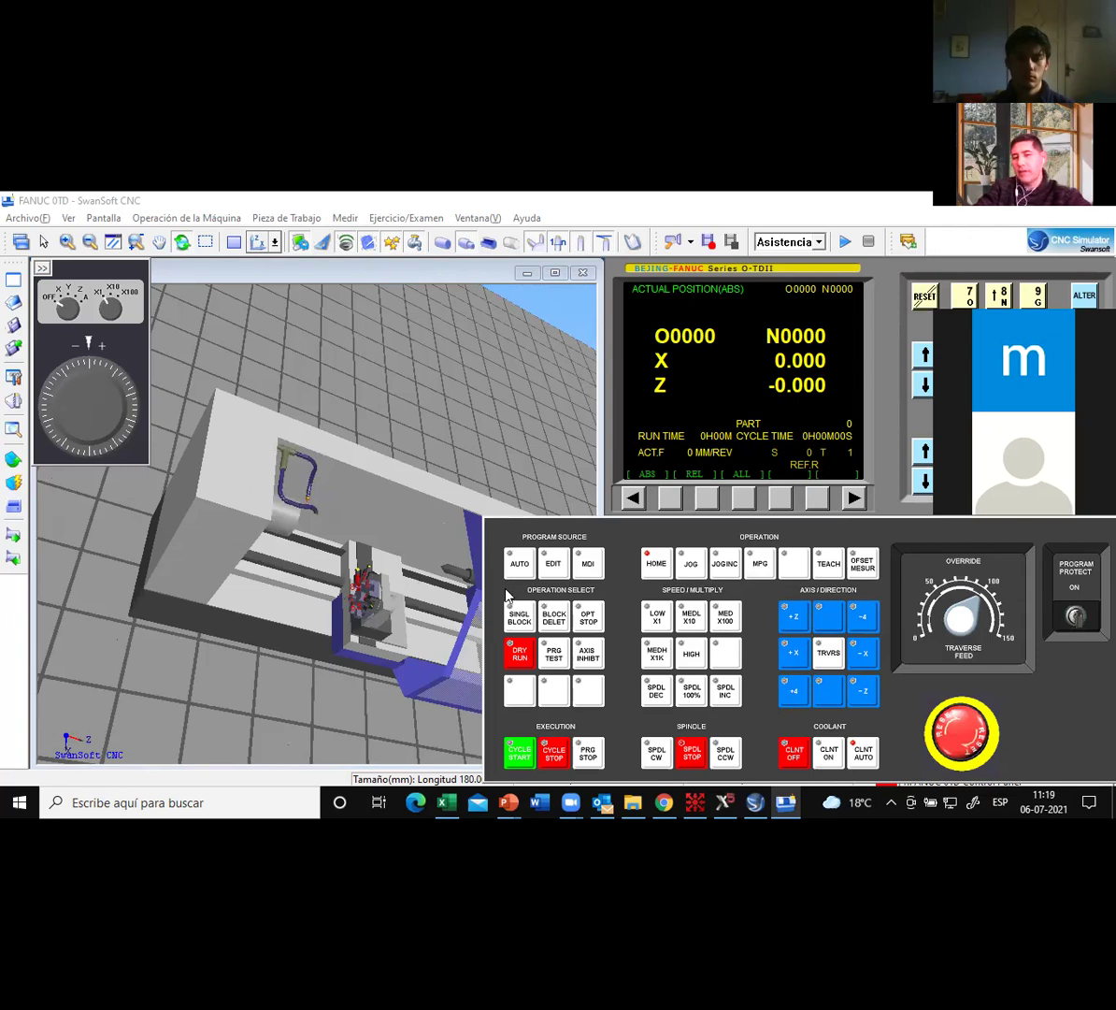
pyautogui.scroll(-3, 399, 591)
pyautogui.scroll(-2, 401, 590)
pyautogui.scroll(5, 433, 599)
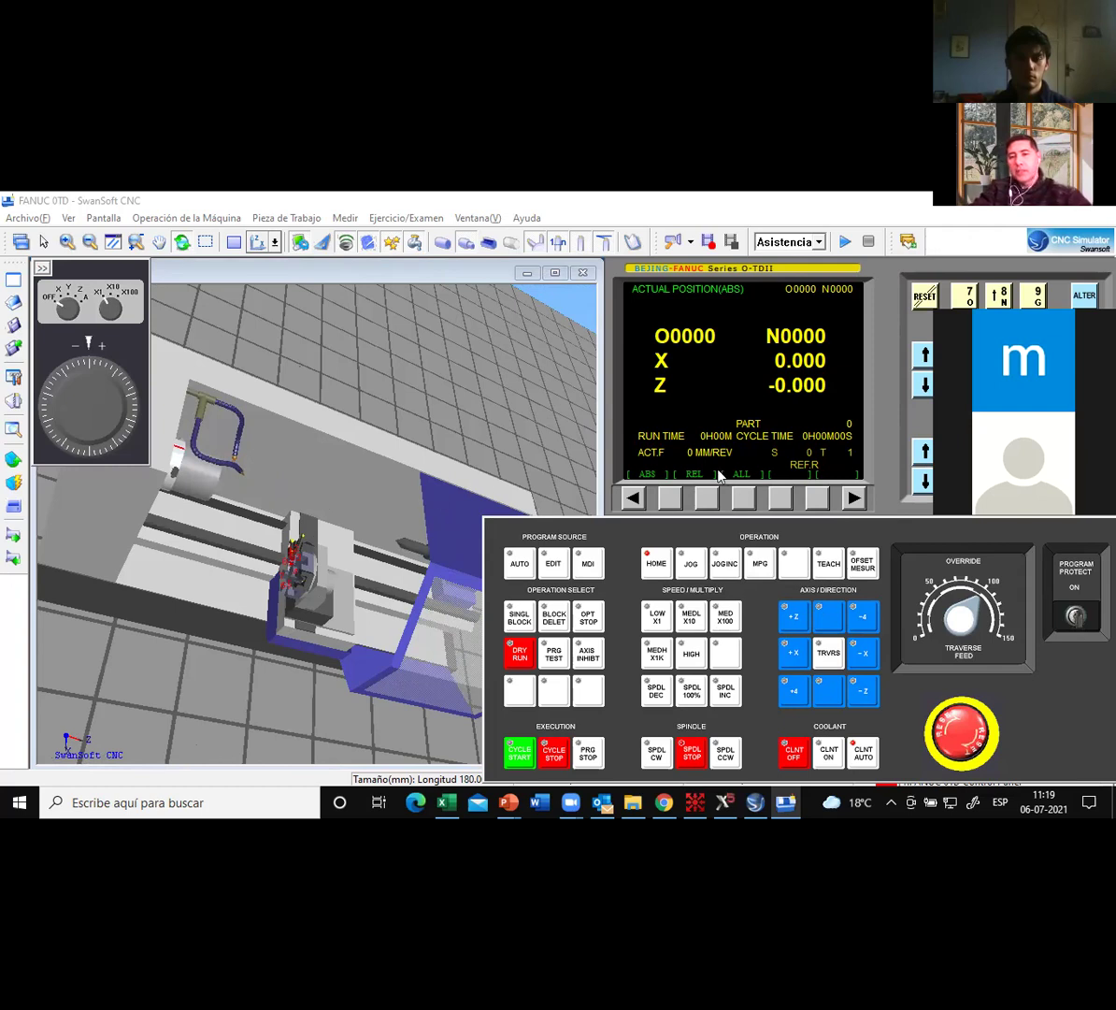
pyautogui.click(743, 501)
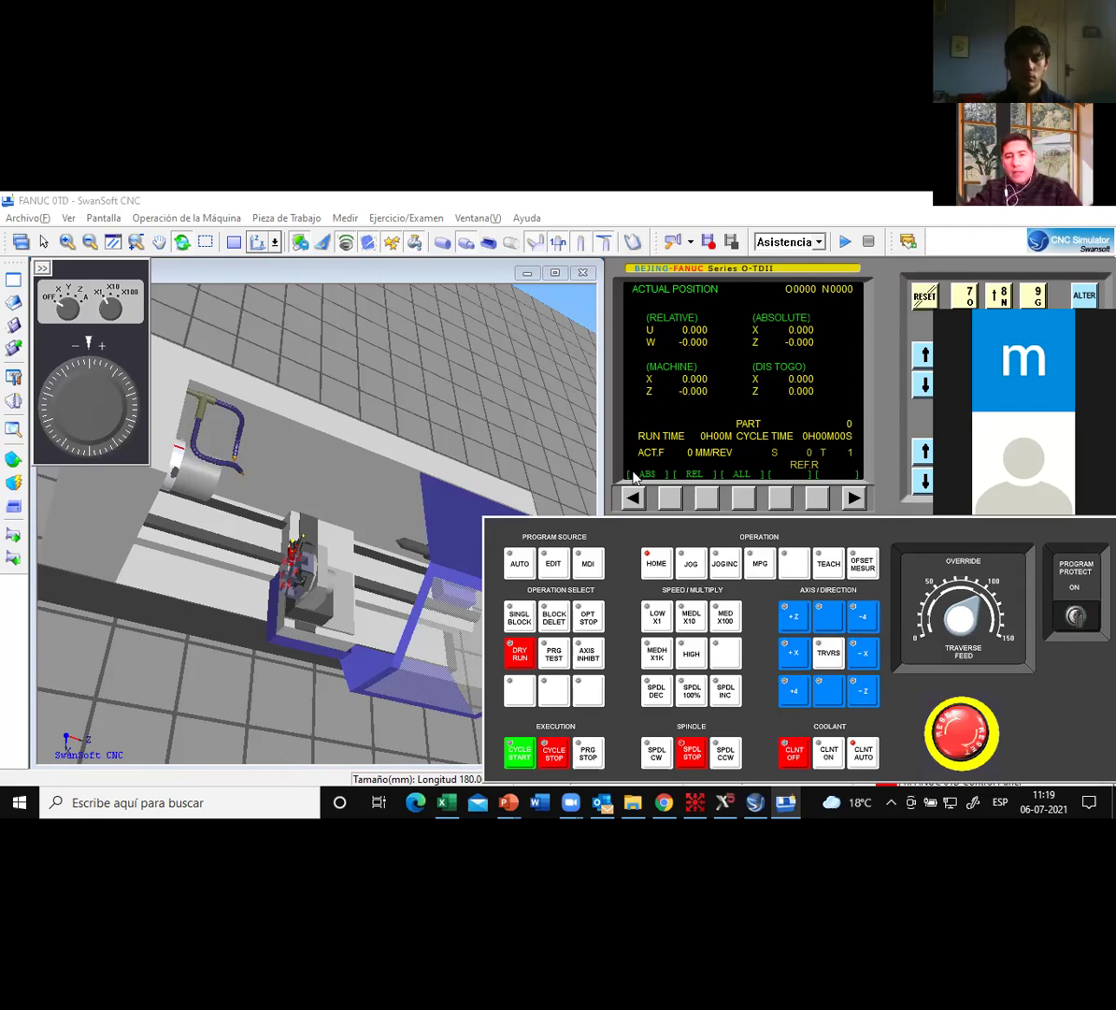
pyautogui.click(707, 499)
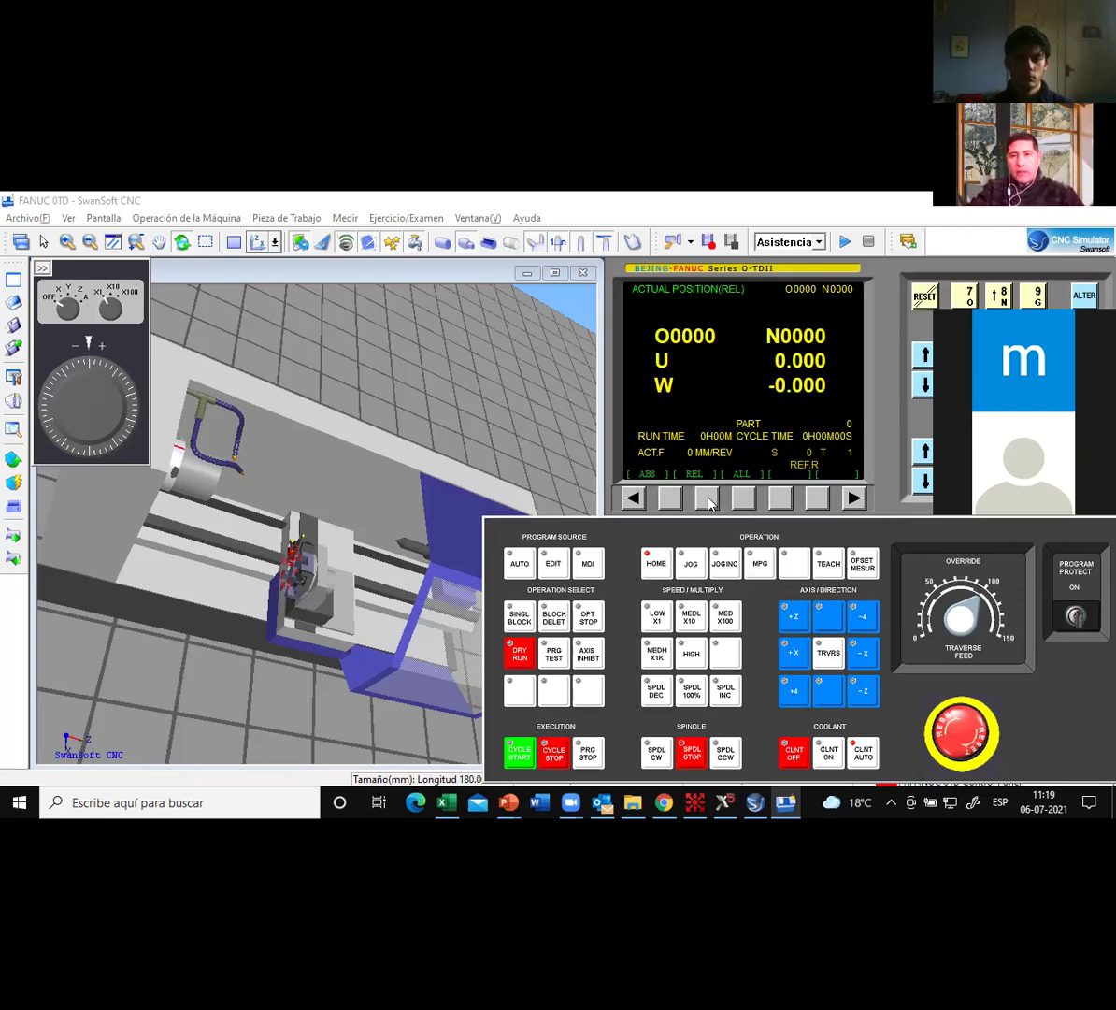
pyautogui.click(673, 497)
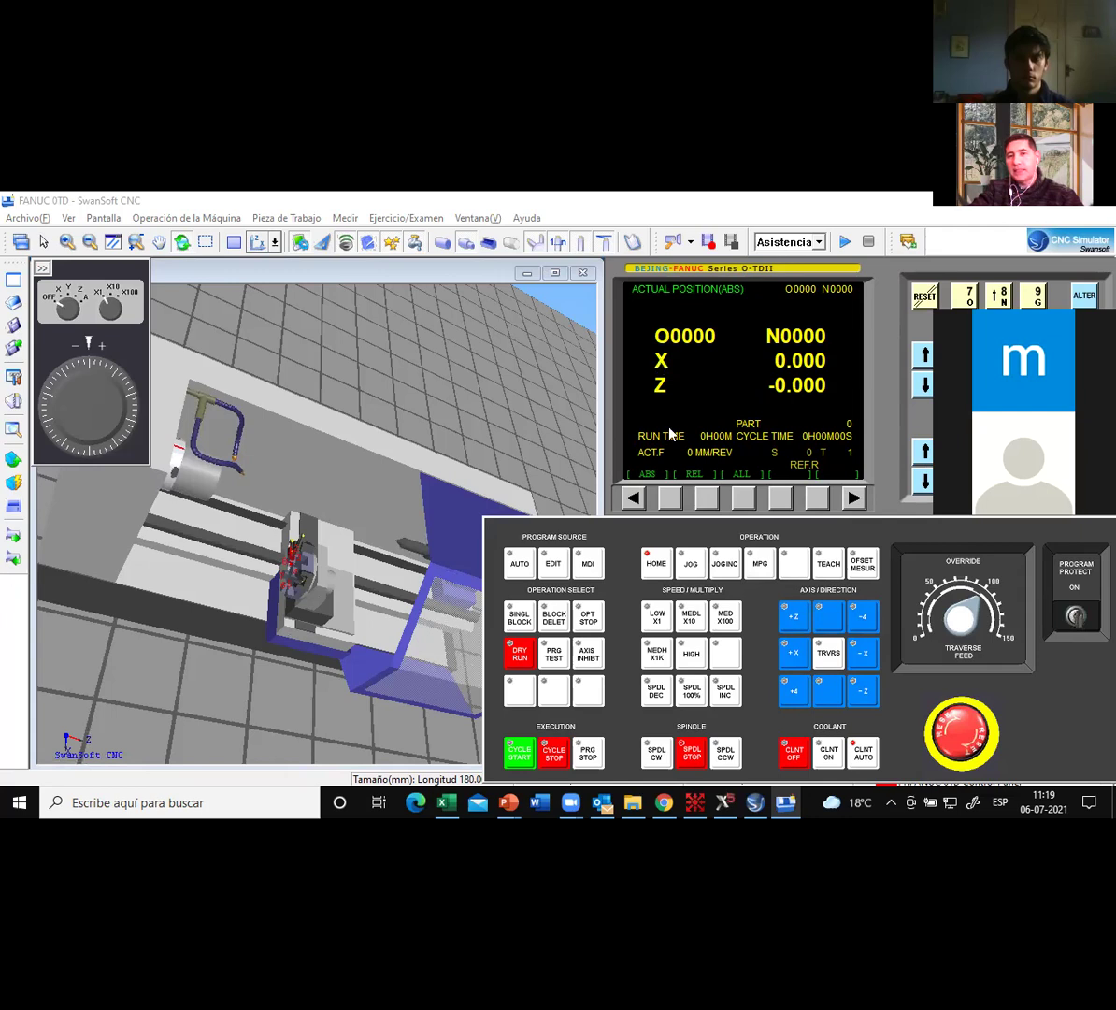
pyautogui.click(708, 500)
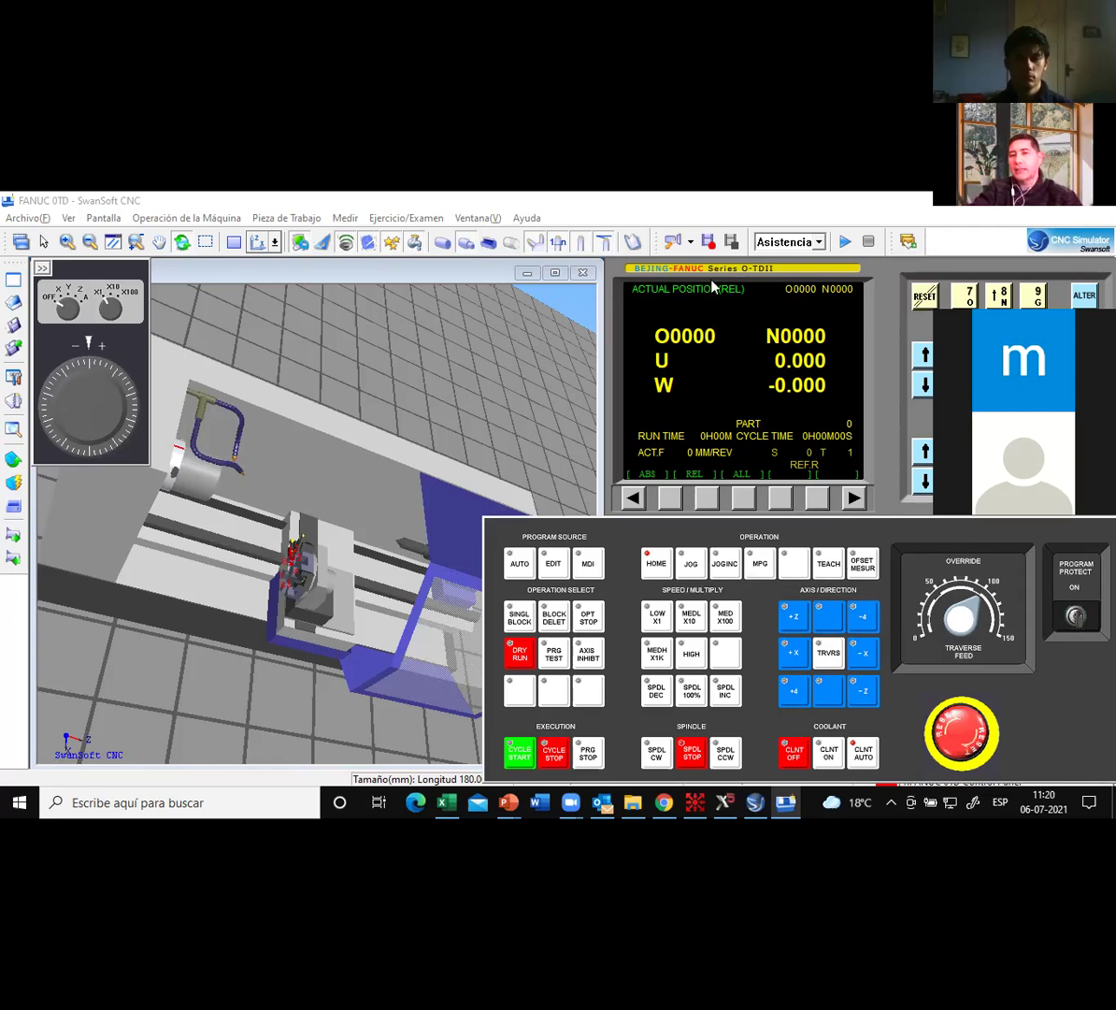
pyautogui.click(669, 497)
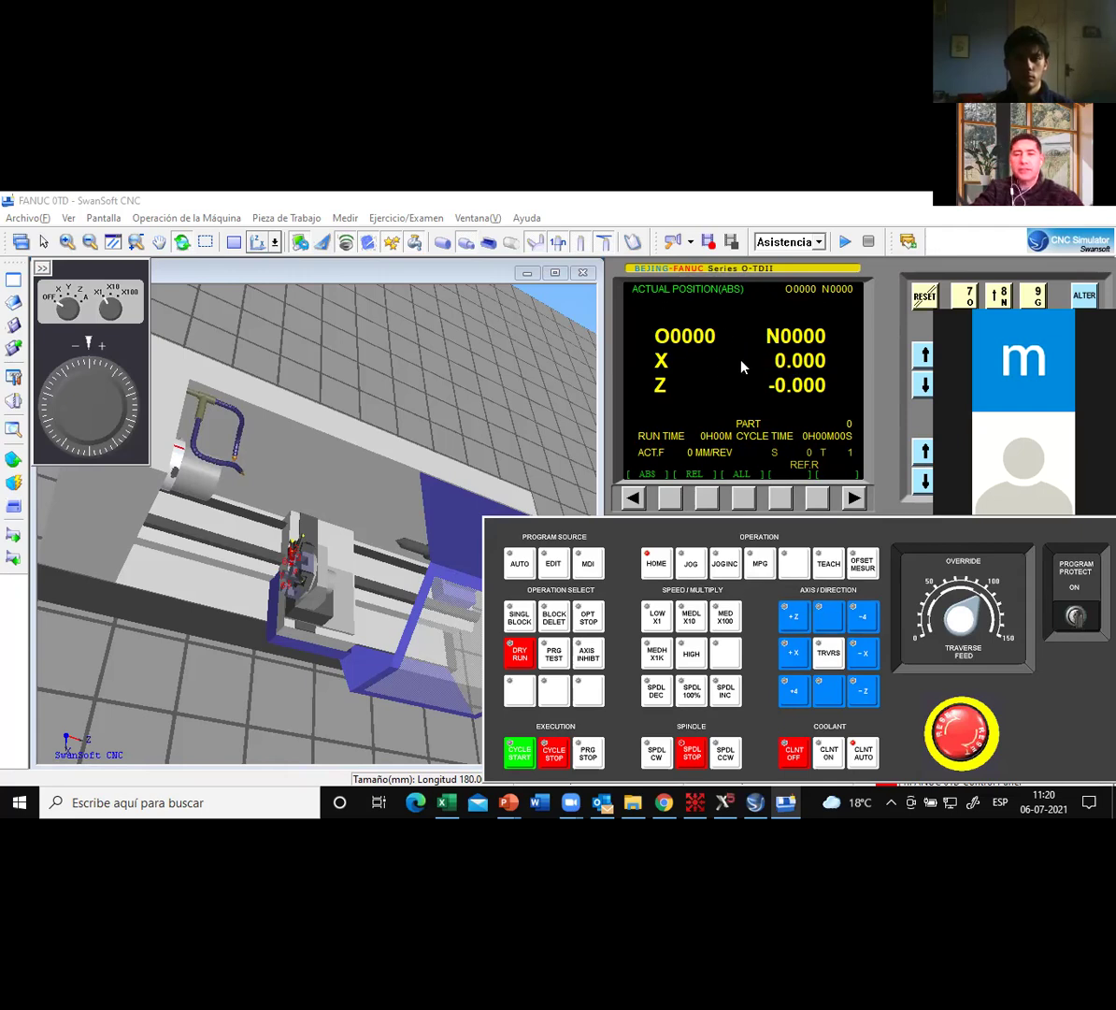
# Show the relative position, switch the machine to MDI mode and reset the W coordinate to zero.
pyautogui.click(707, 500)
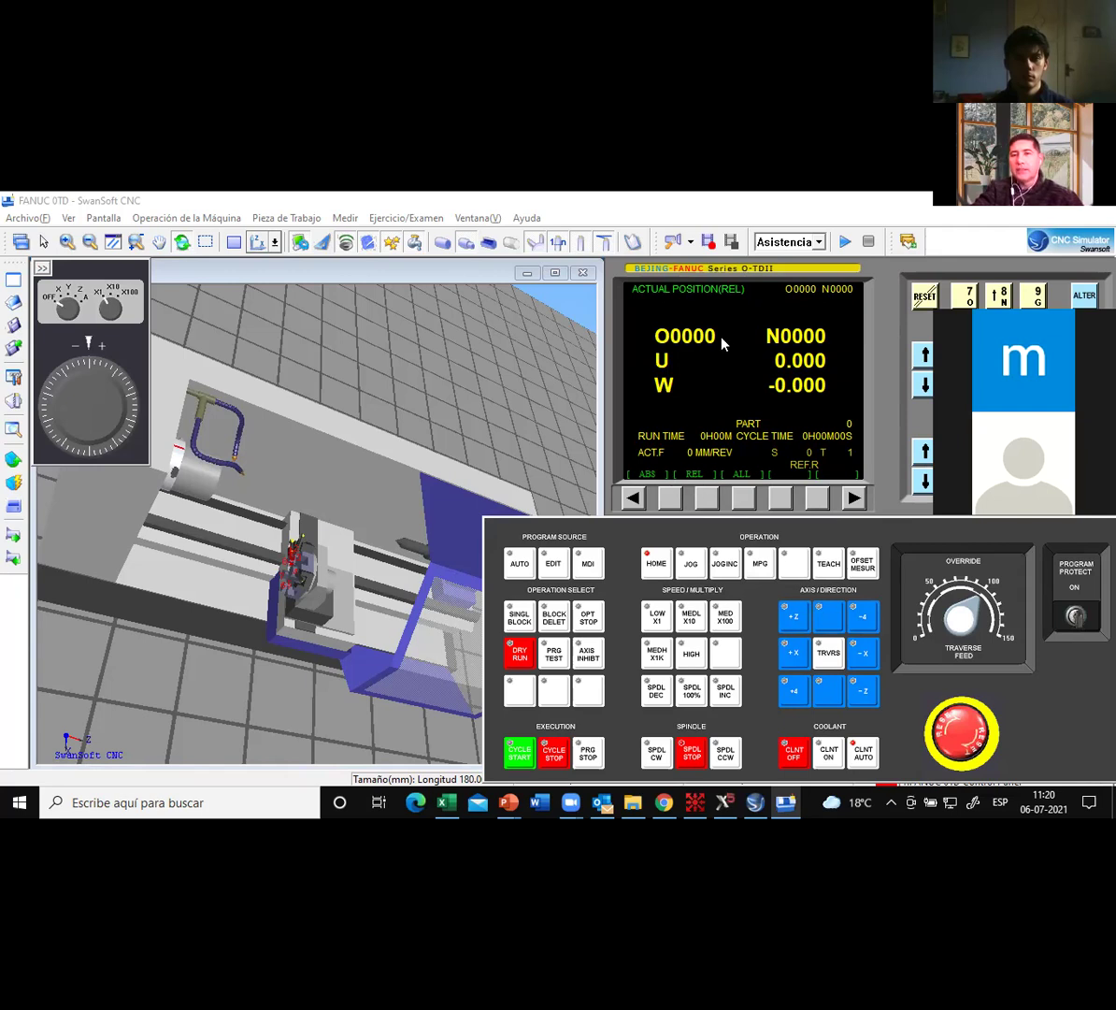
pyautogui.click(588, 563)
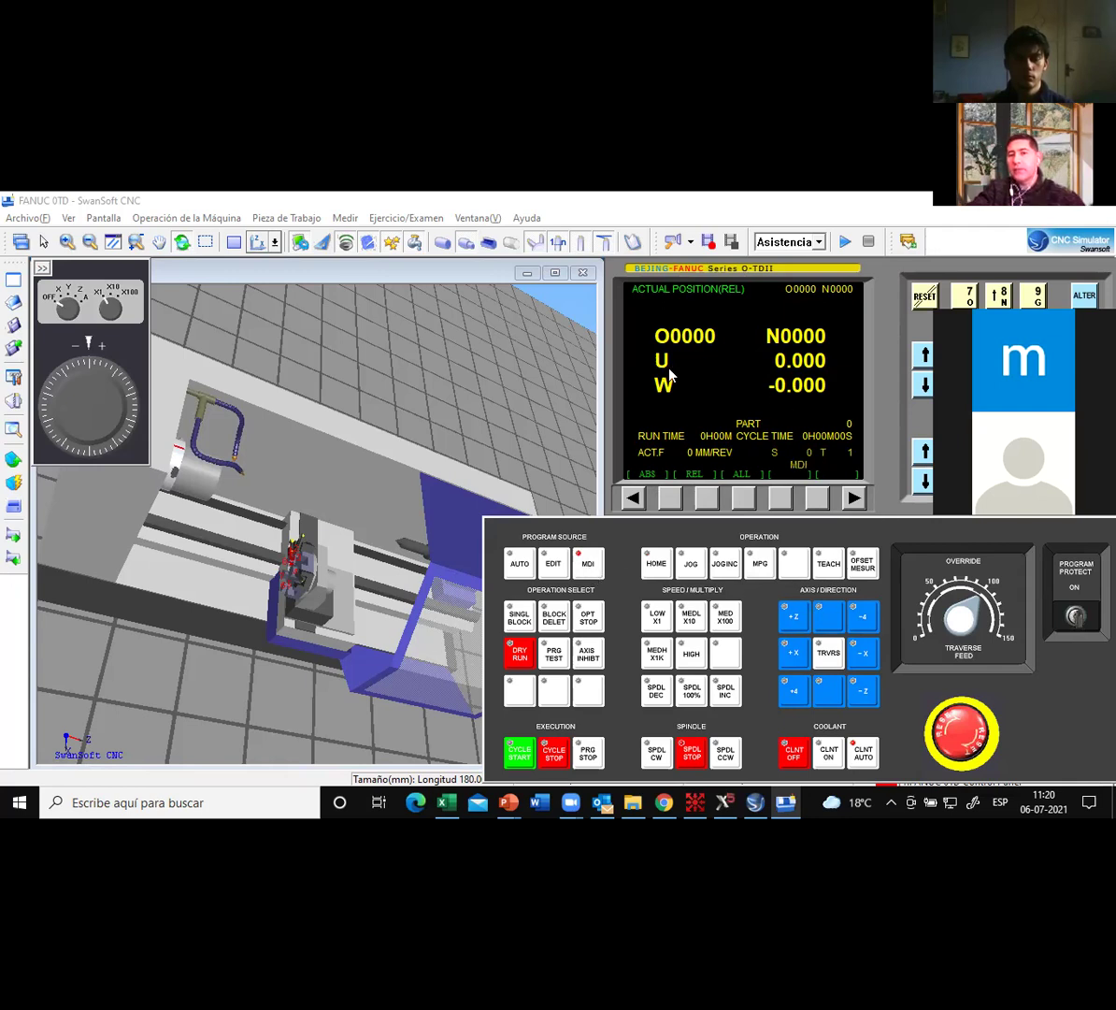
pyautogui.click(817, 368)
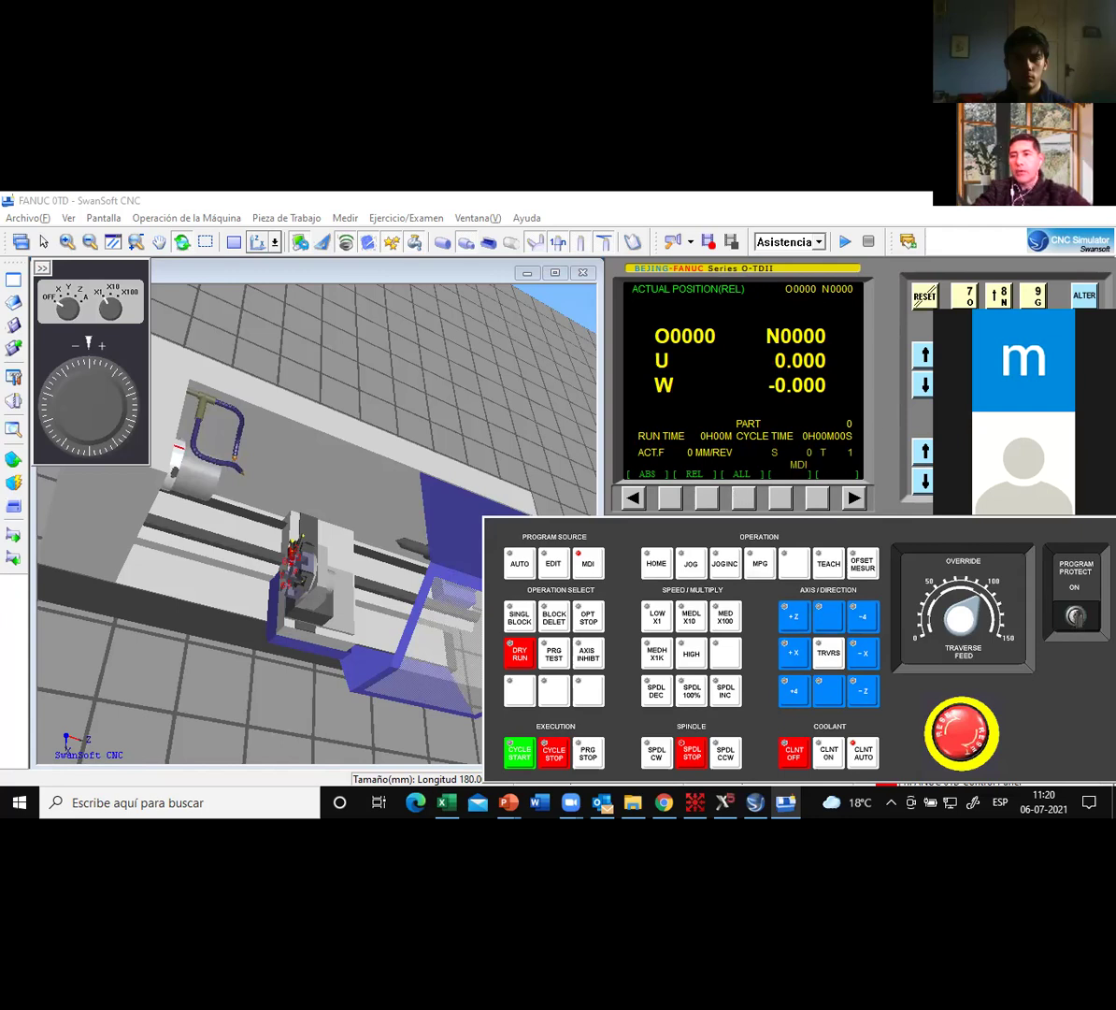
pyautogui.click(999, 335)
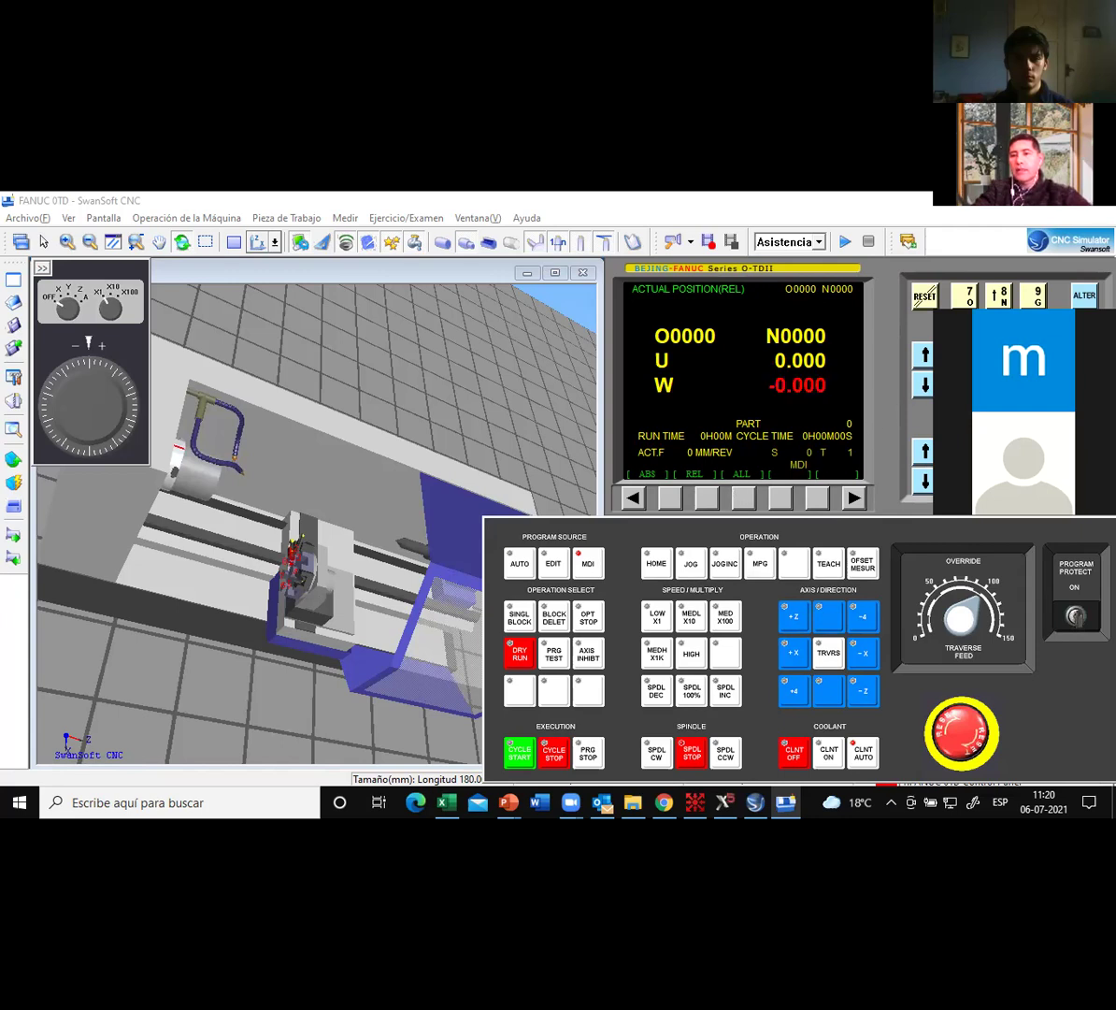
pyautogui.click(1084, 449)
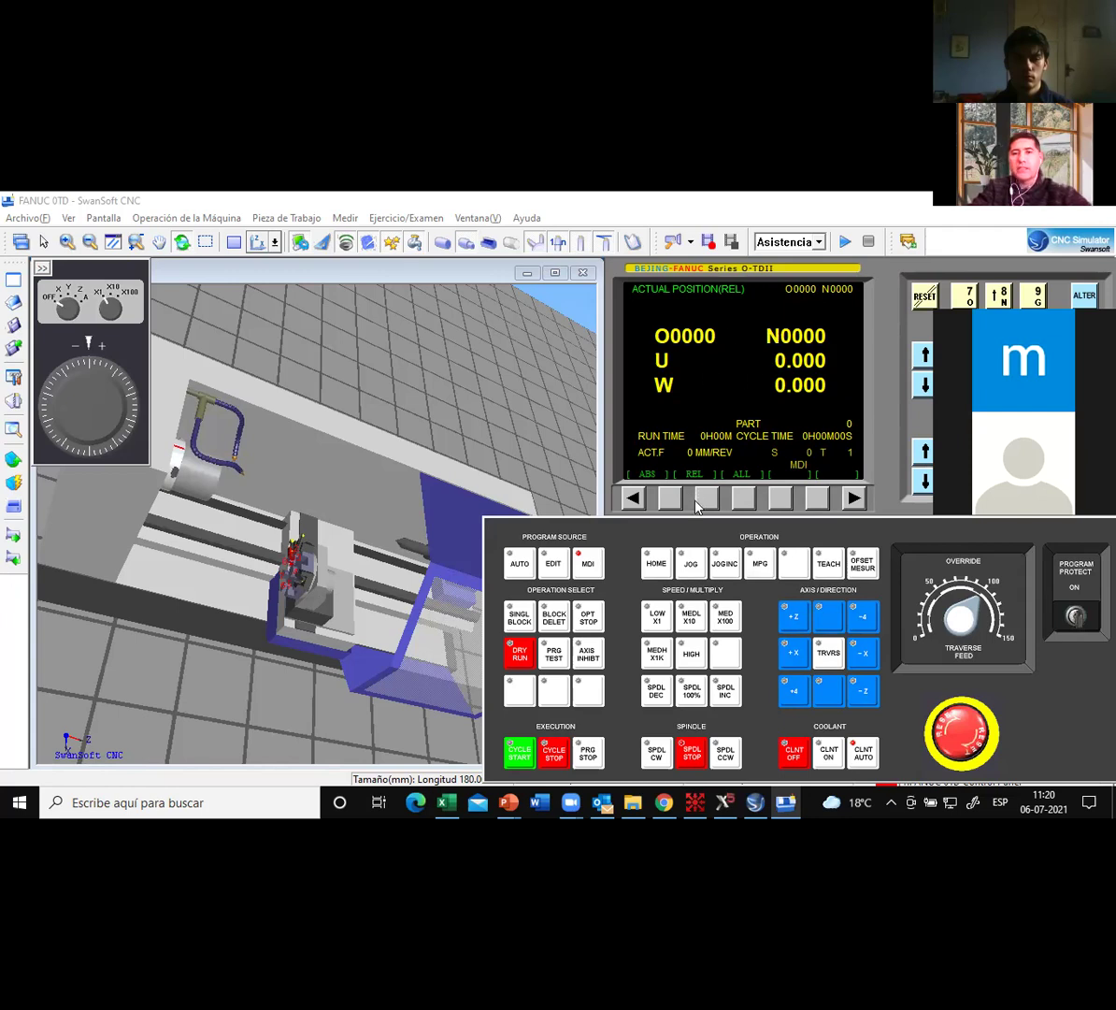
# Index the turret to tool 4 by running T0404 in MDI, and return it to tool 1 with T0101.
pyautogui.scroll(6, 292, 561)
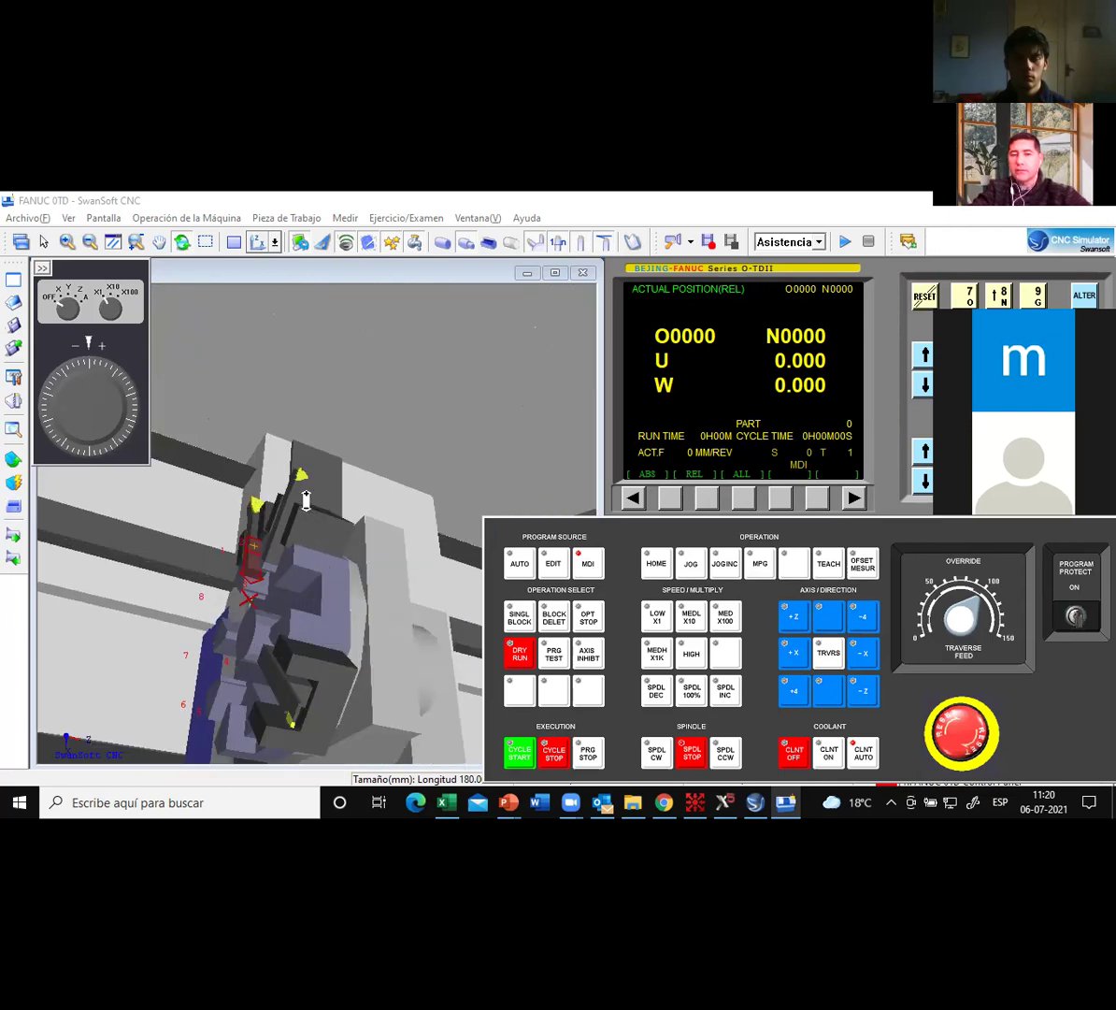
pyautogui.scroll(-3, 270, 499)
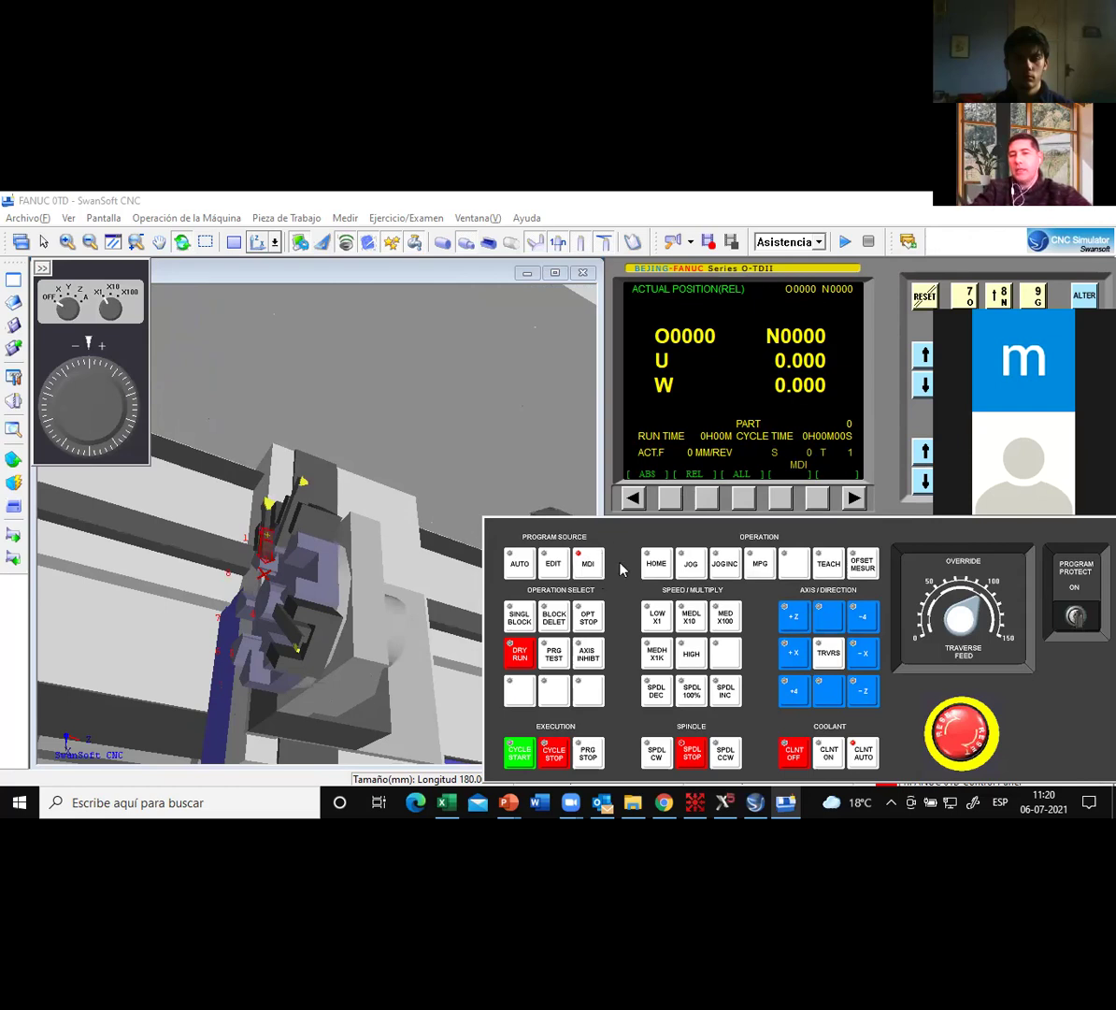
pyautogui.click(783, 497)
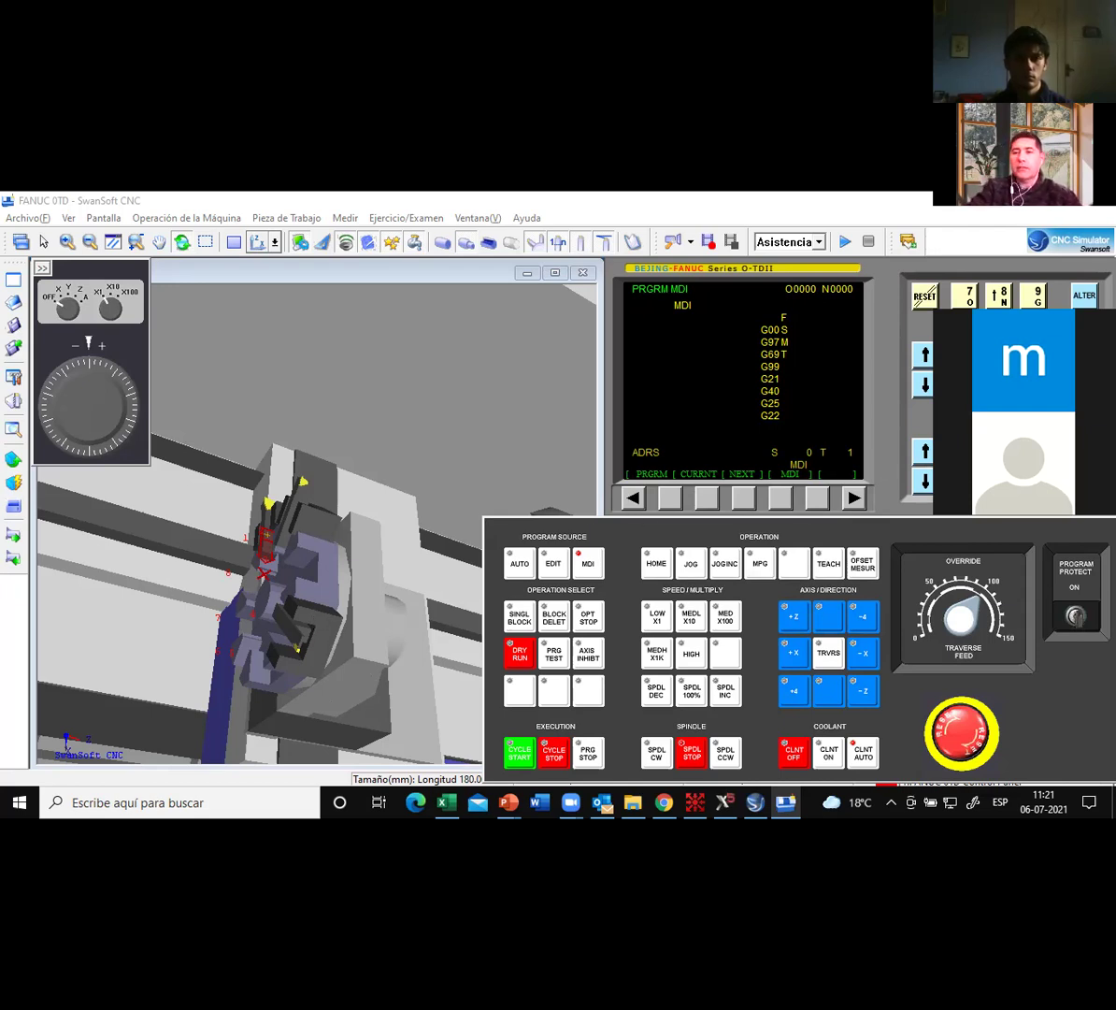
pyautogui.write('T 04')
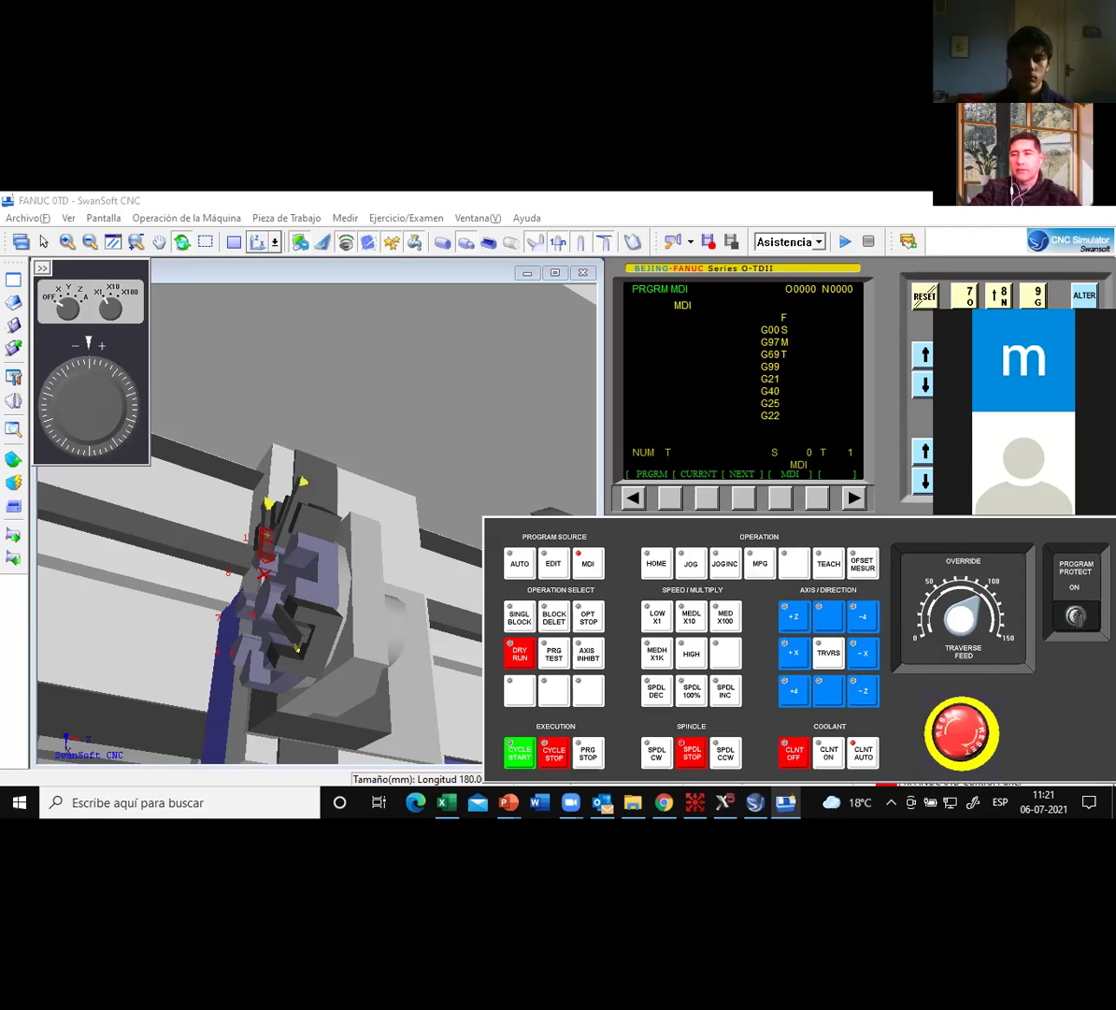
pyautogui.write('04')
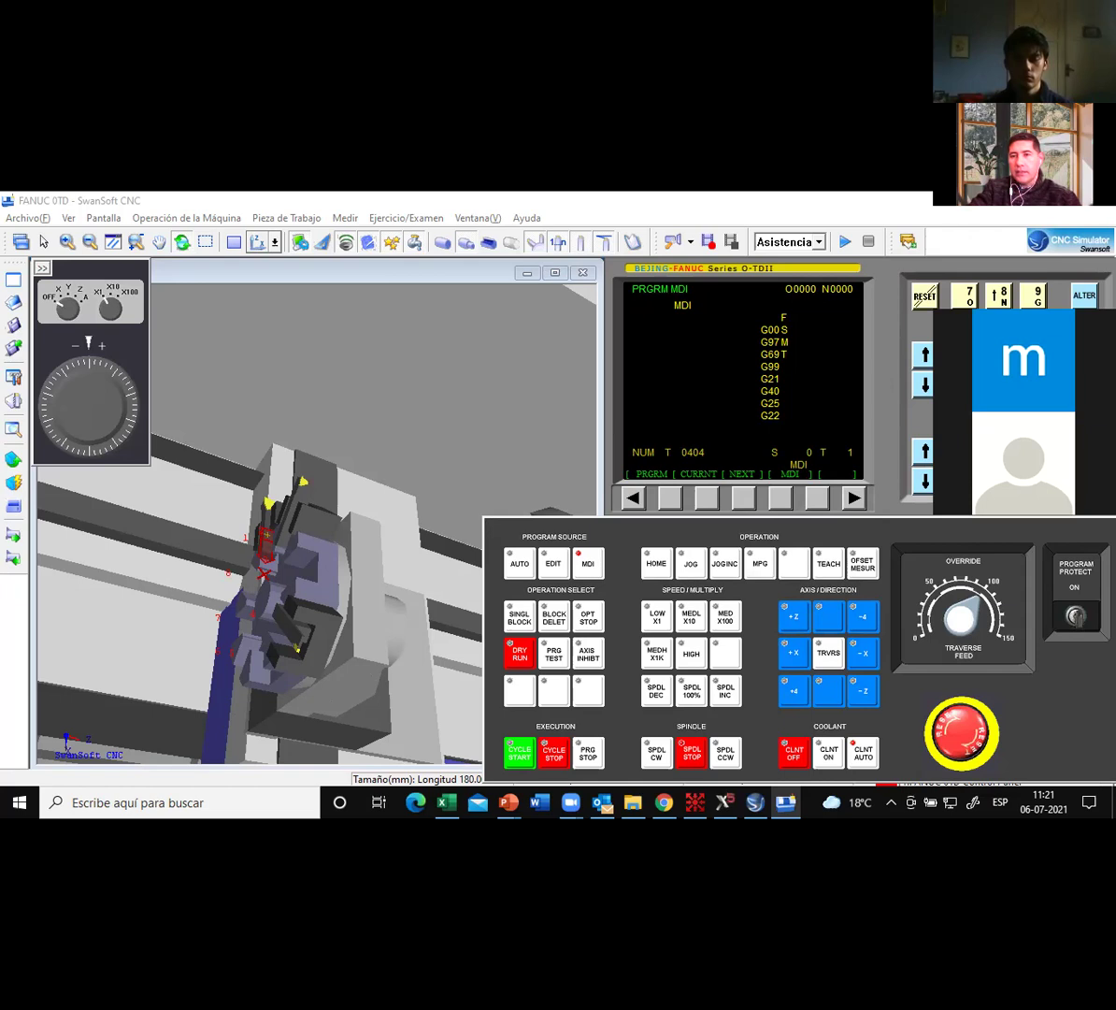
pyautogui.press('Return')
pyautogui.click(521, 754)
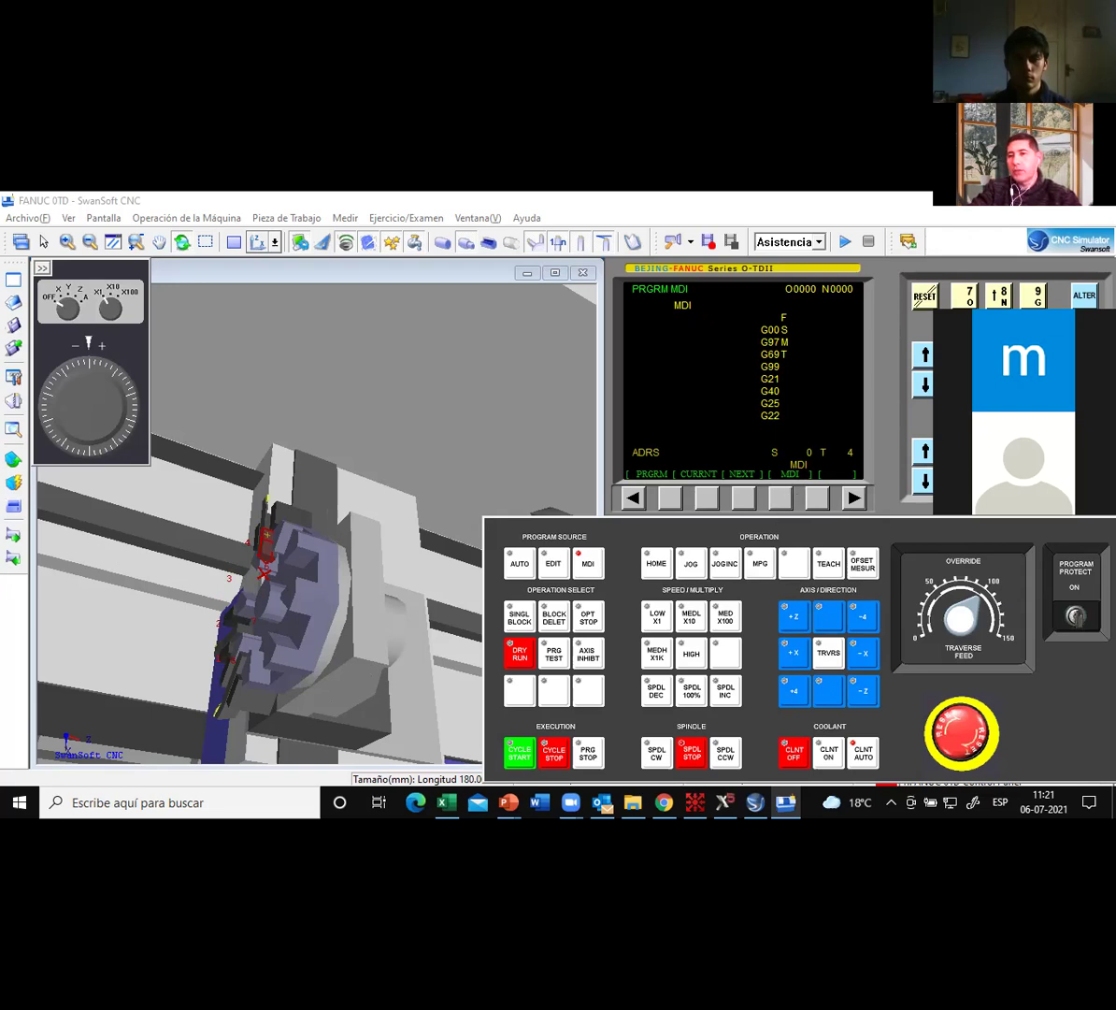
pyautogui.write('T 0101')
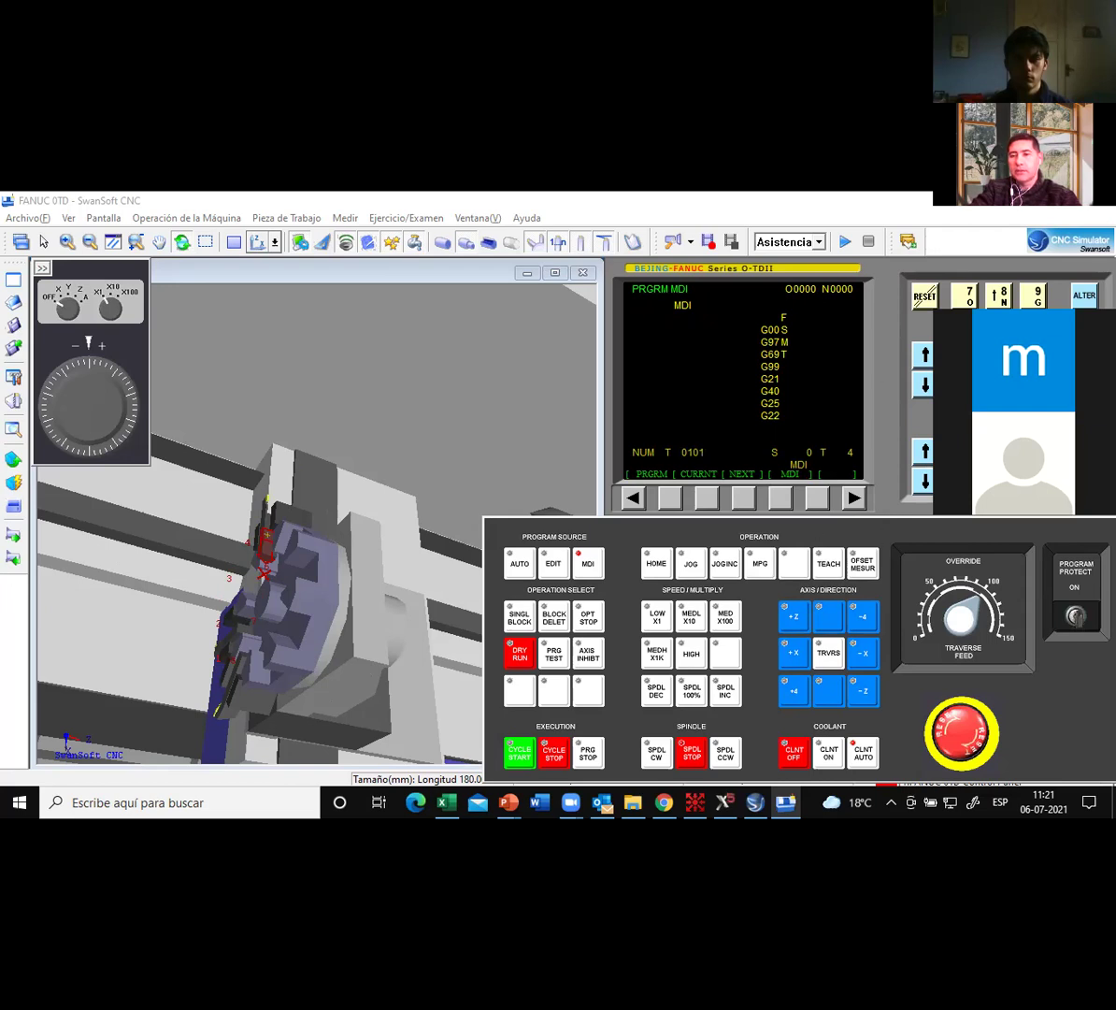
pyautogui.press('Return')
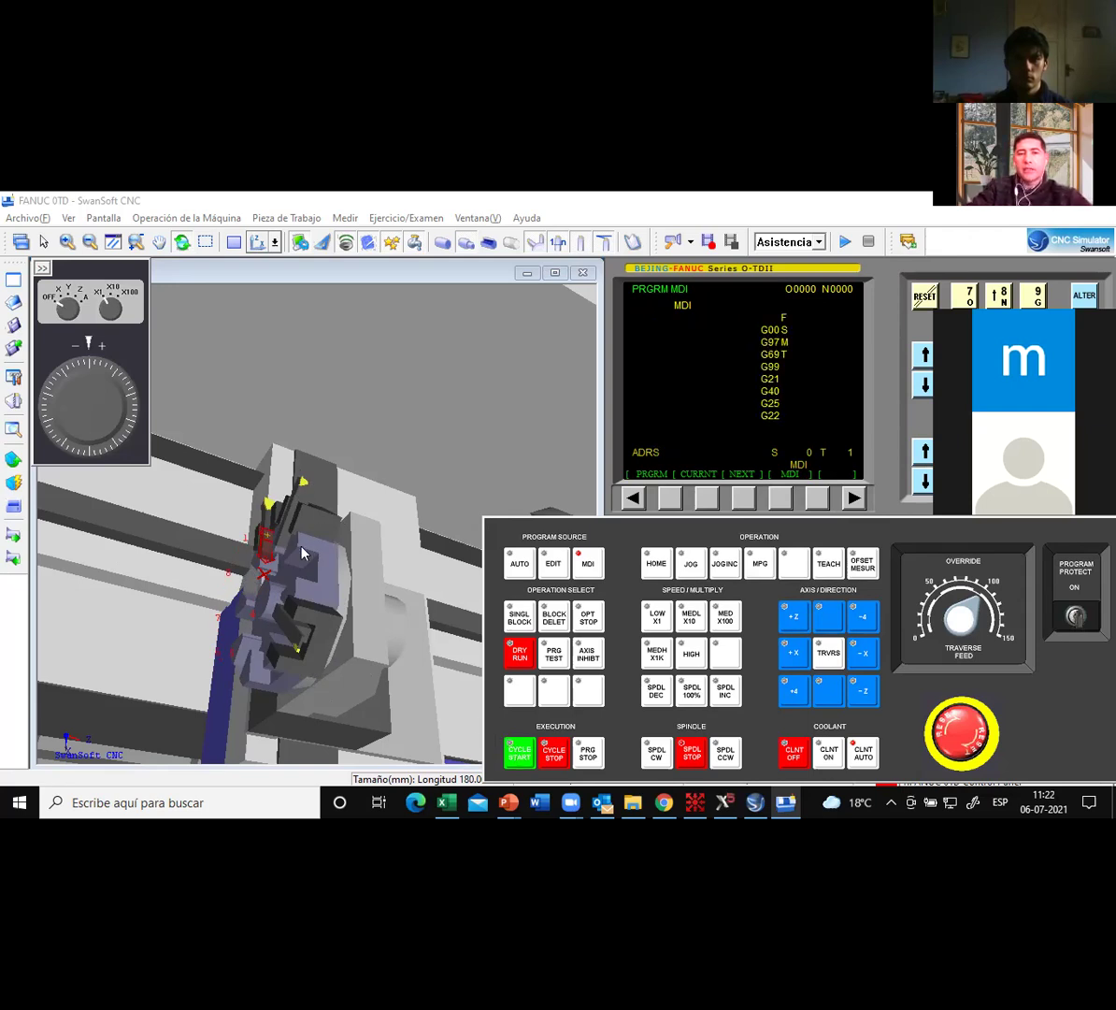
# Hide the handwheel panel, open the work coordinate settings and review the SHIFT and G54 offsets, finishing on G54 X.
pyautogui.click(42, 268)
pyautogui.moveTo(279, 428); pyautogui.dragTo(309, 438)
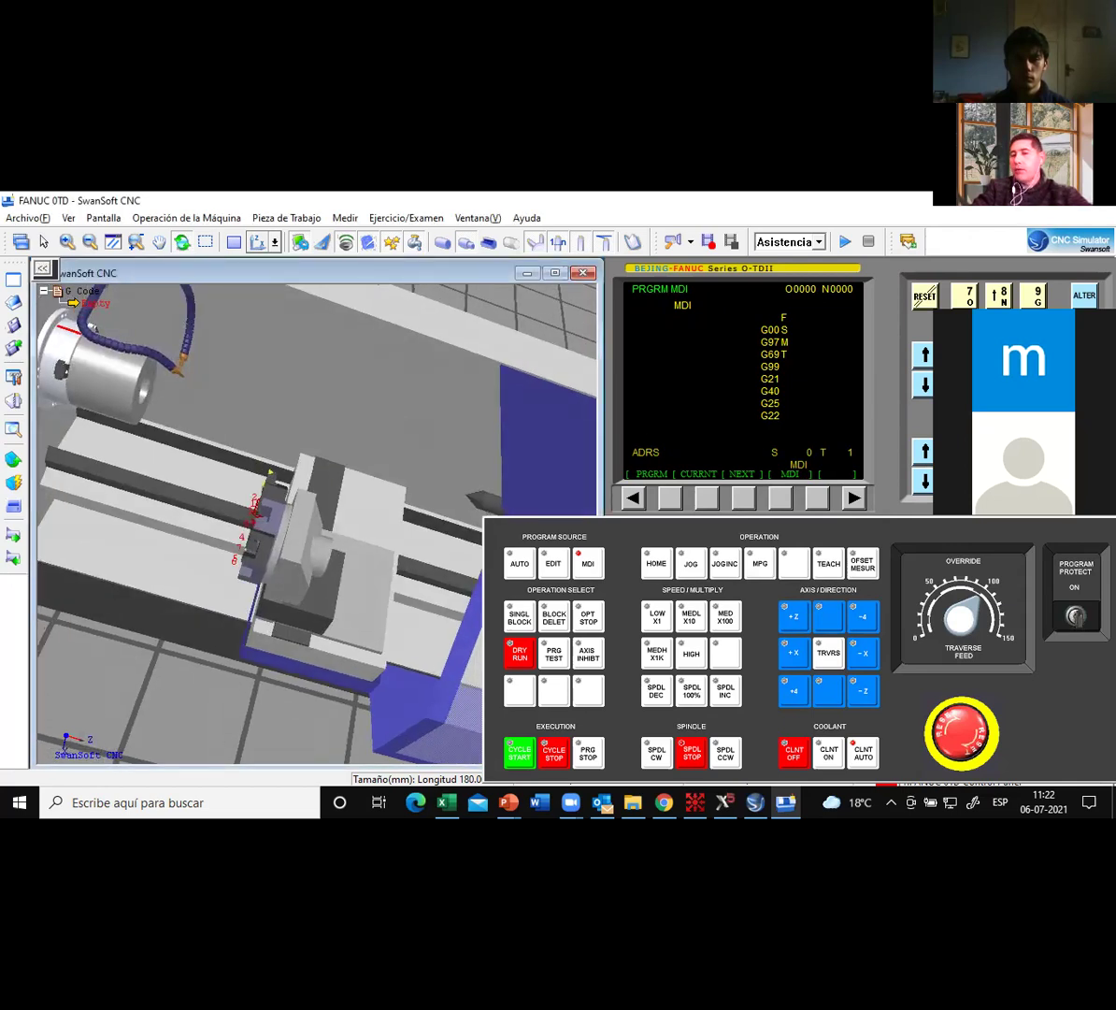
pyautogui.click(1033, 452)
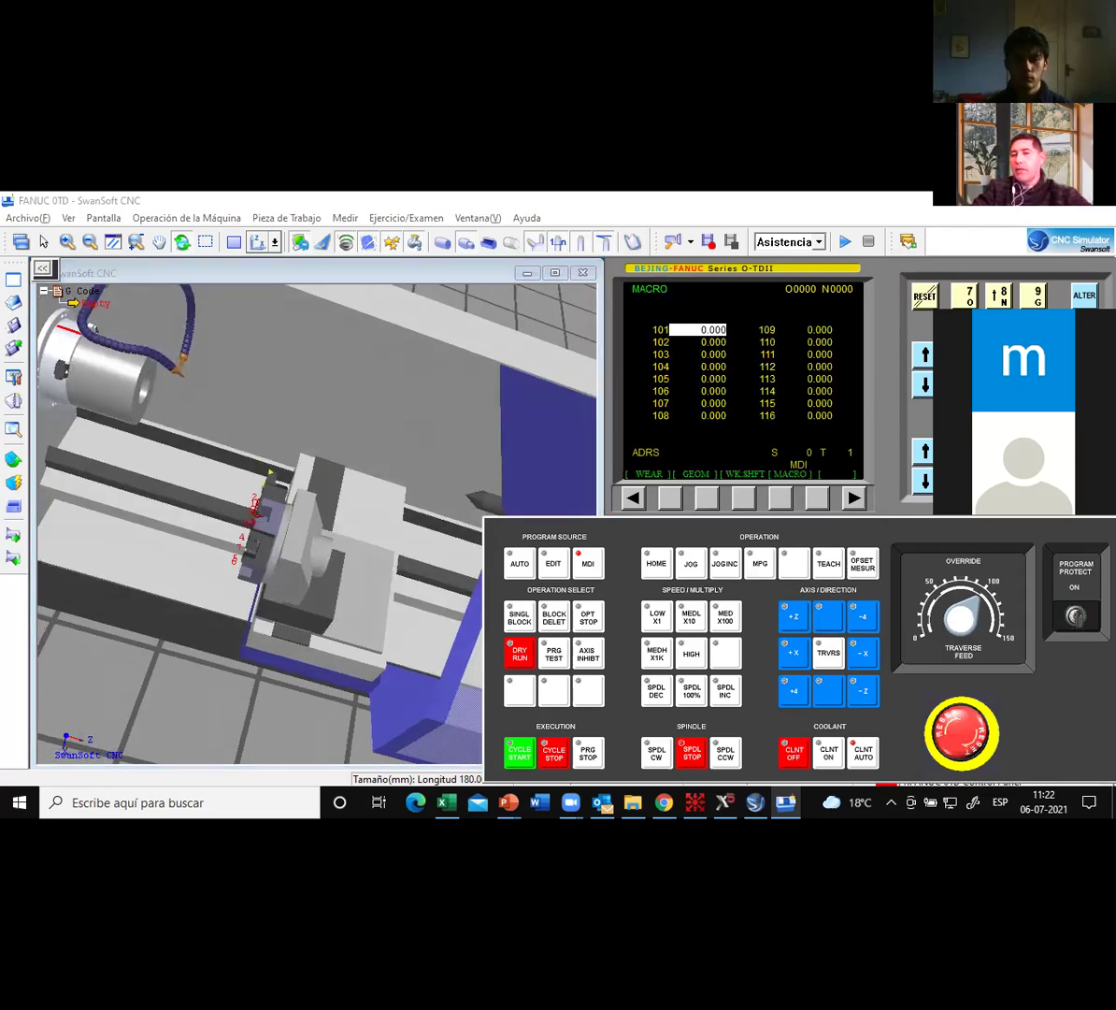
pyautogui.click(744, 499)
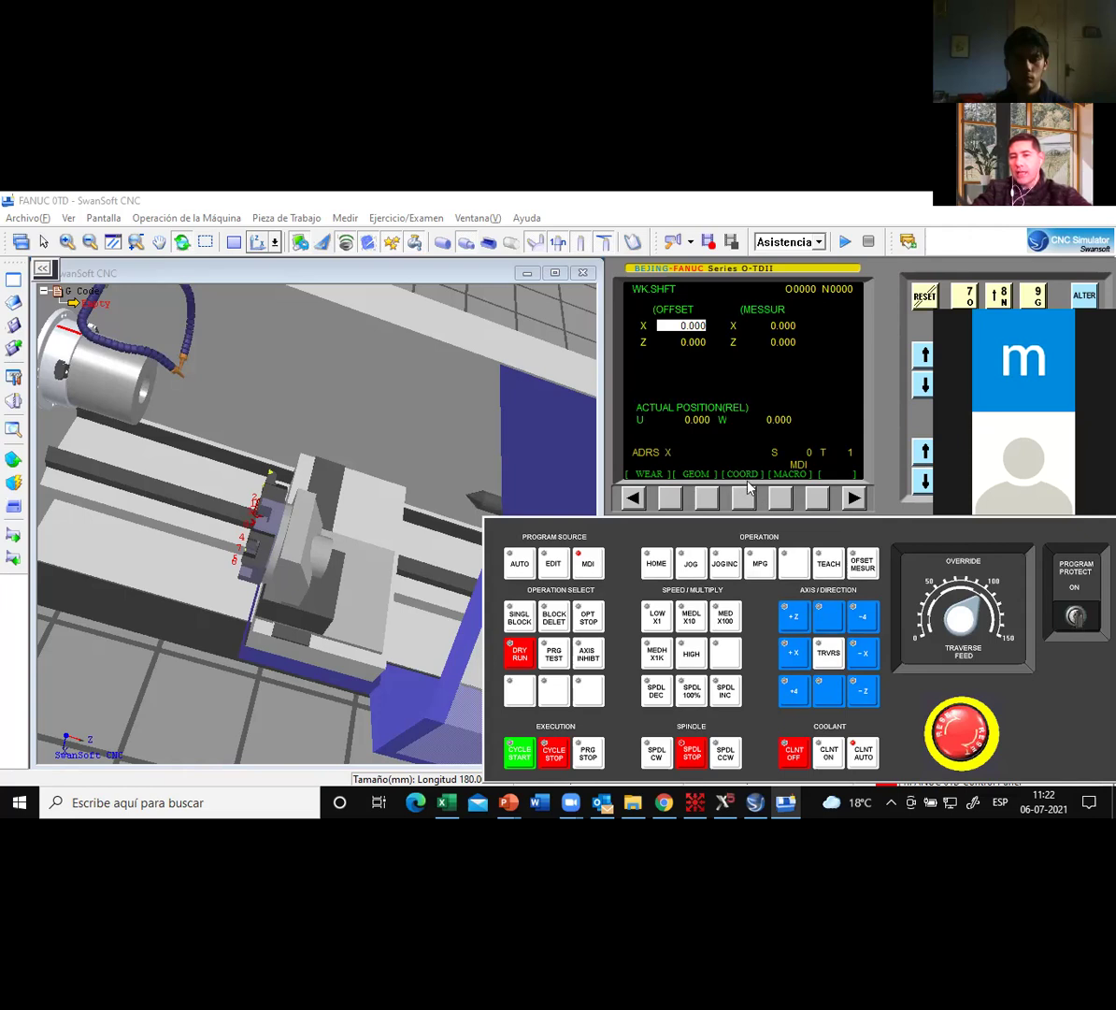
pyautogui.click(737, 498)
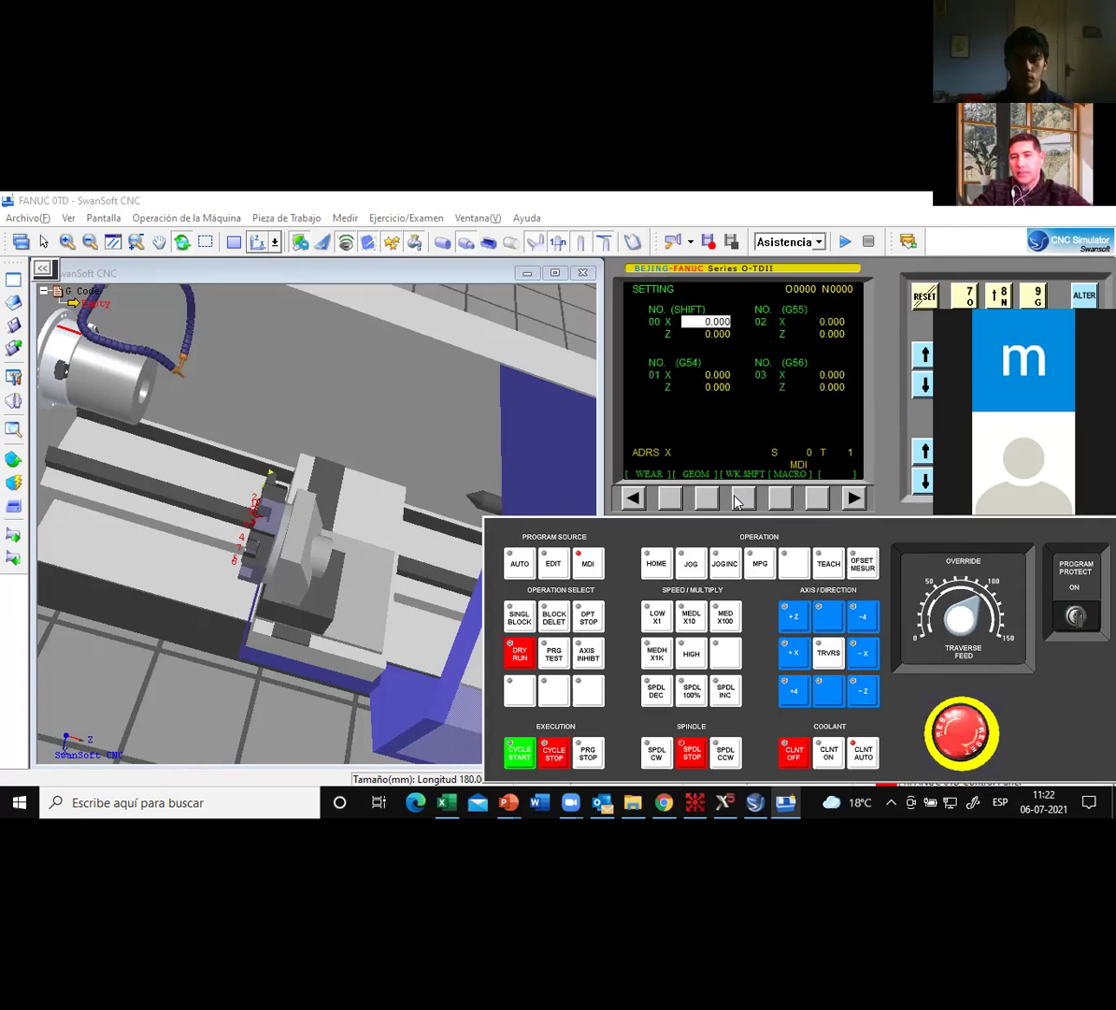
pyautogui.click(922, 385)
pyautogui.click(922, 385)
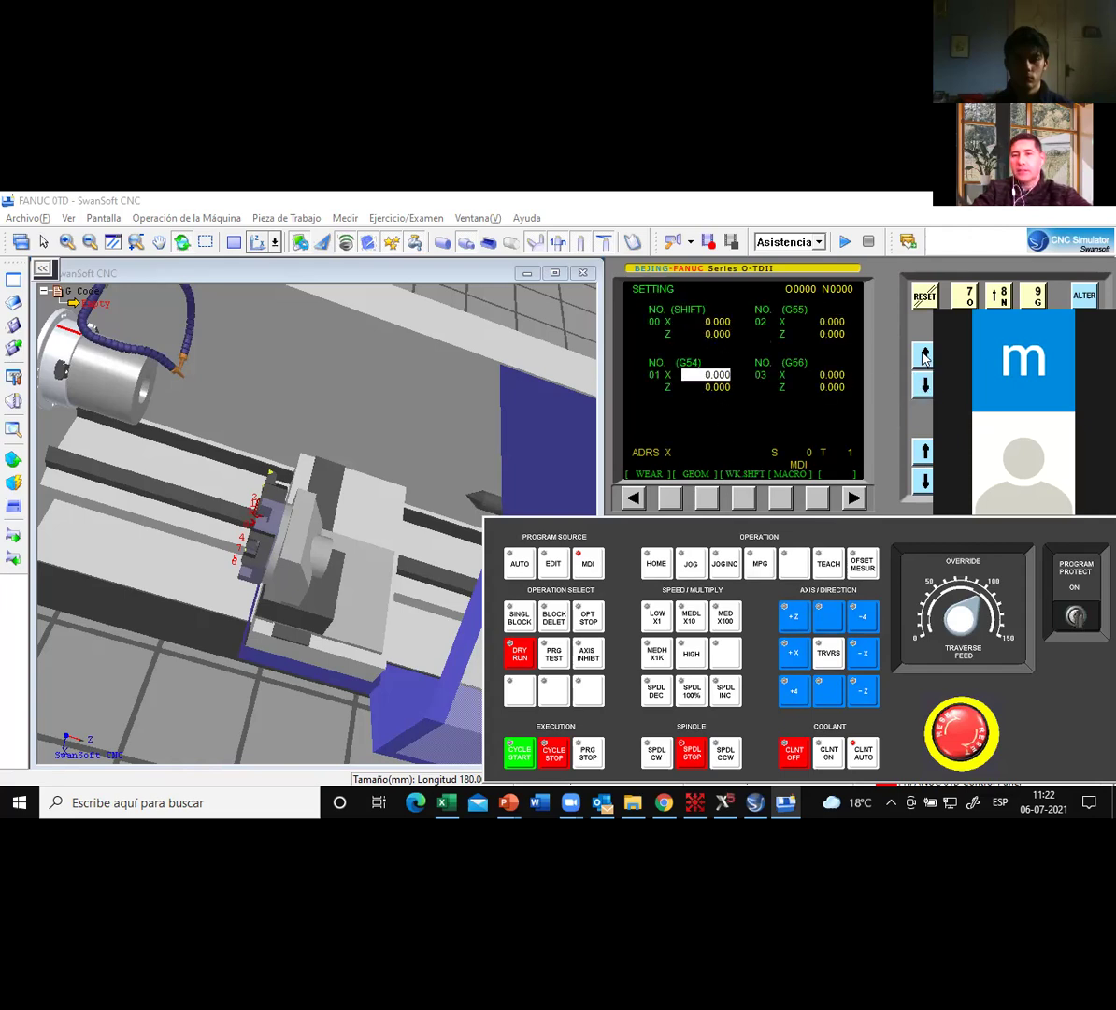
pyautogui.click(925, 354)
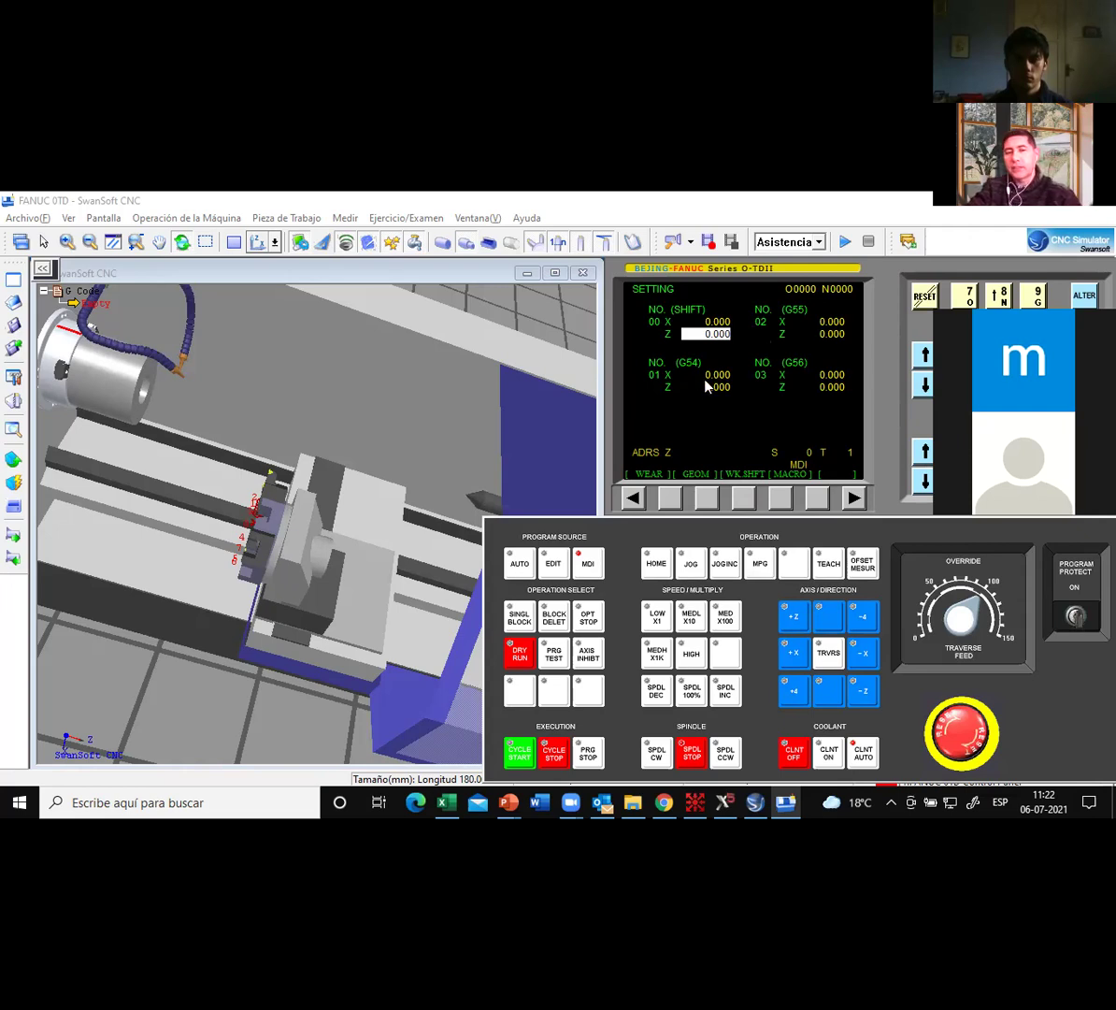
pyautogui.click(745, 495)
pyautogui.click(742, 496)
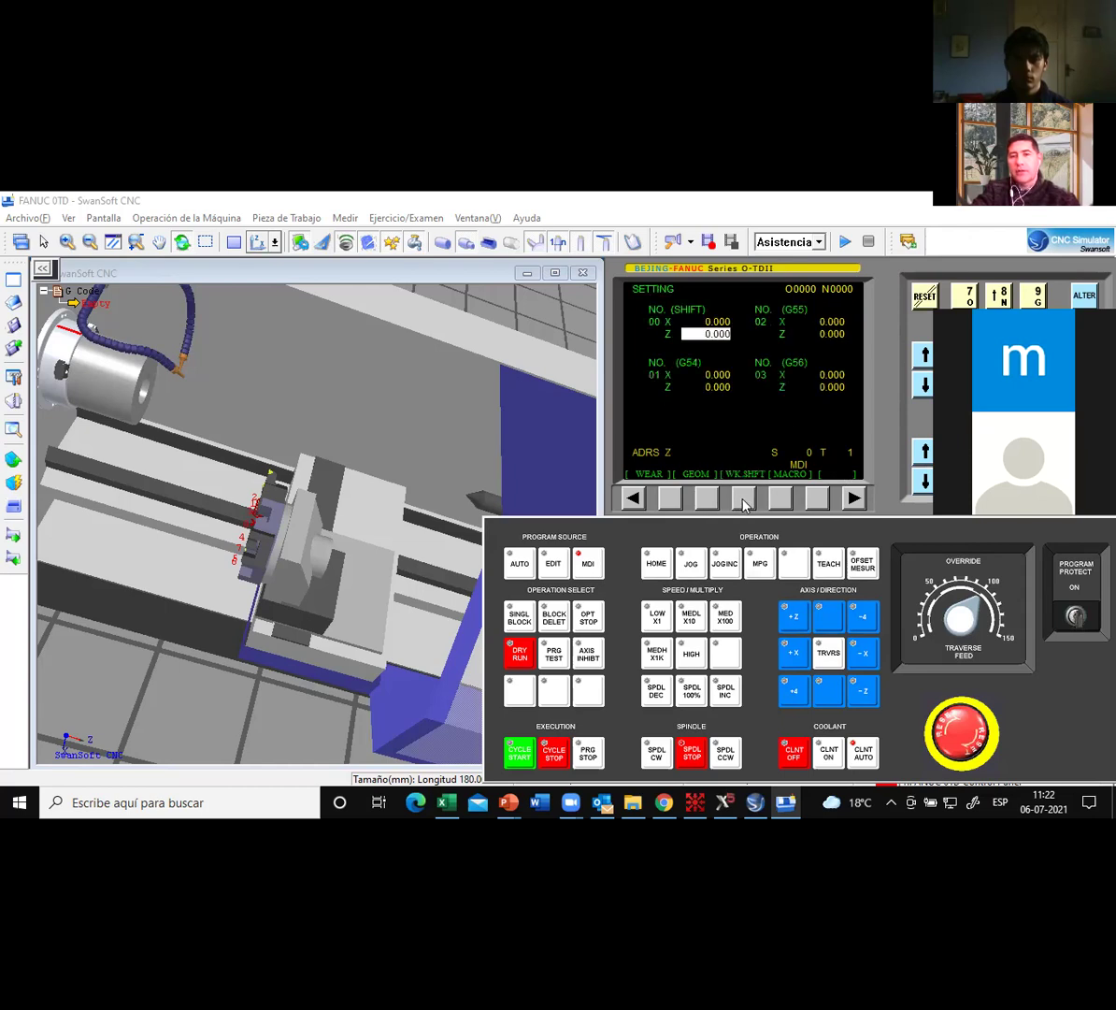
pyautogui.click(716, 374)
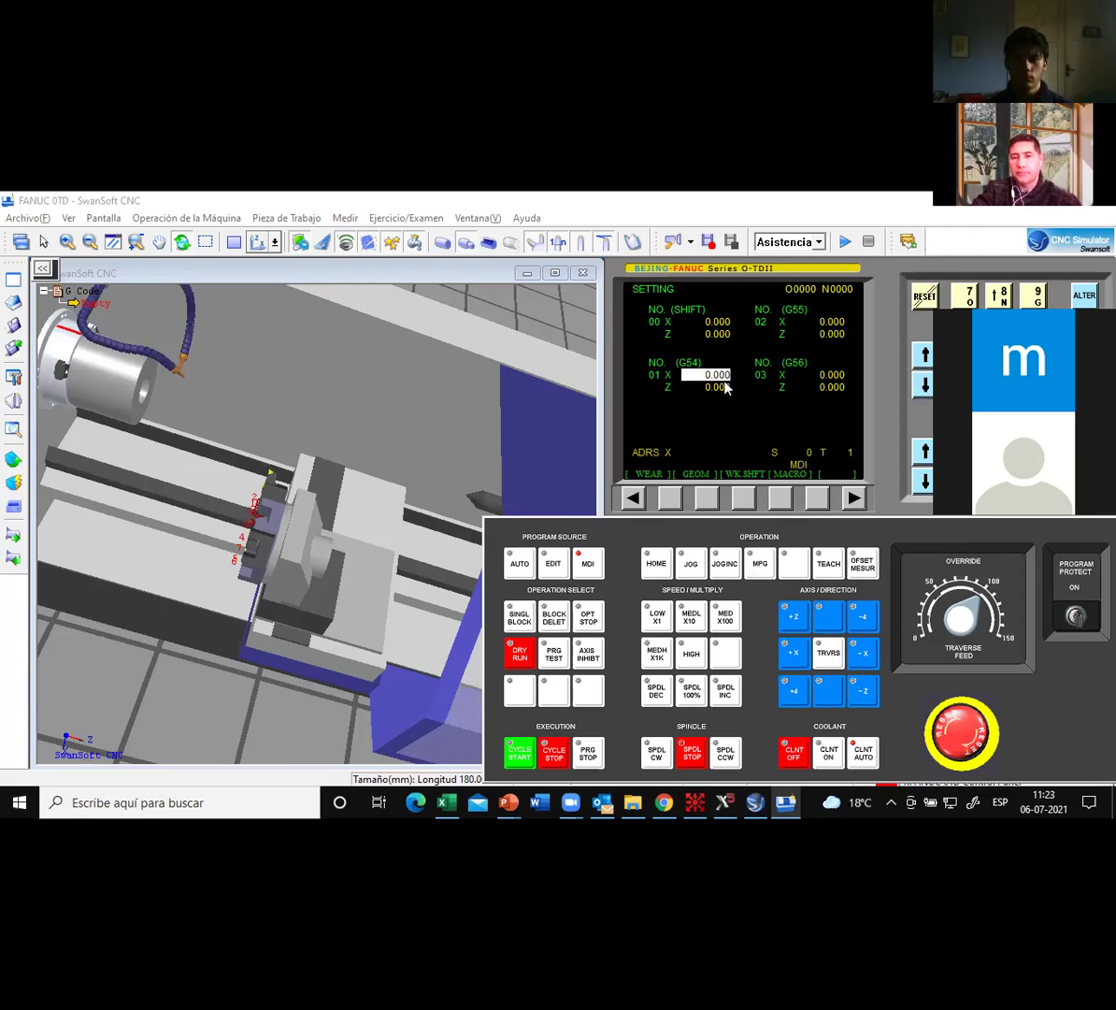
# Open the tool geometry offsets and set the X and Z values of offset G01 to 0.
pyautogui.click(707, 502)
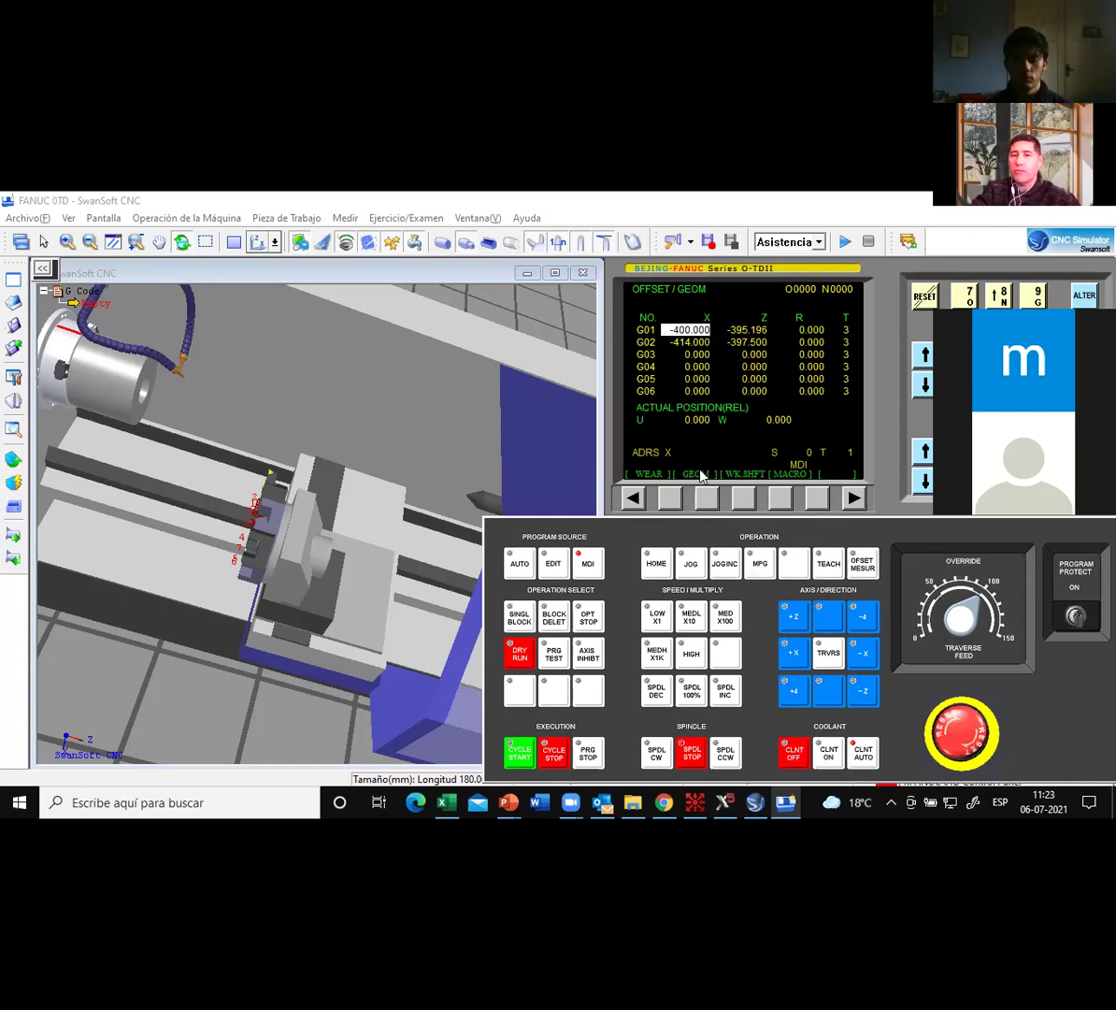
pyautogui.press('Right')
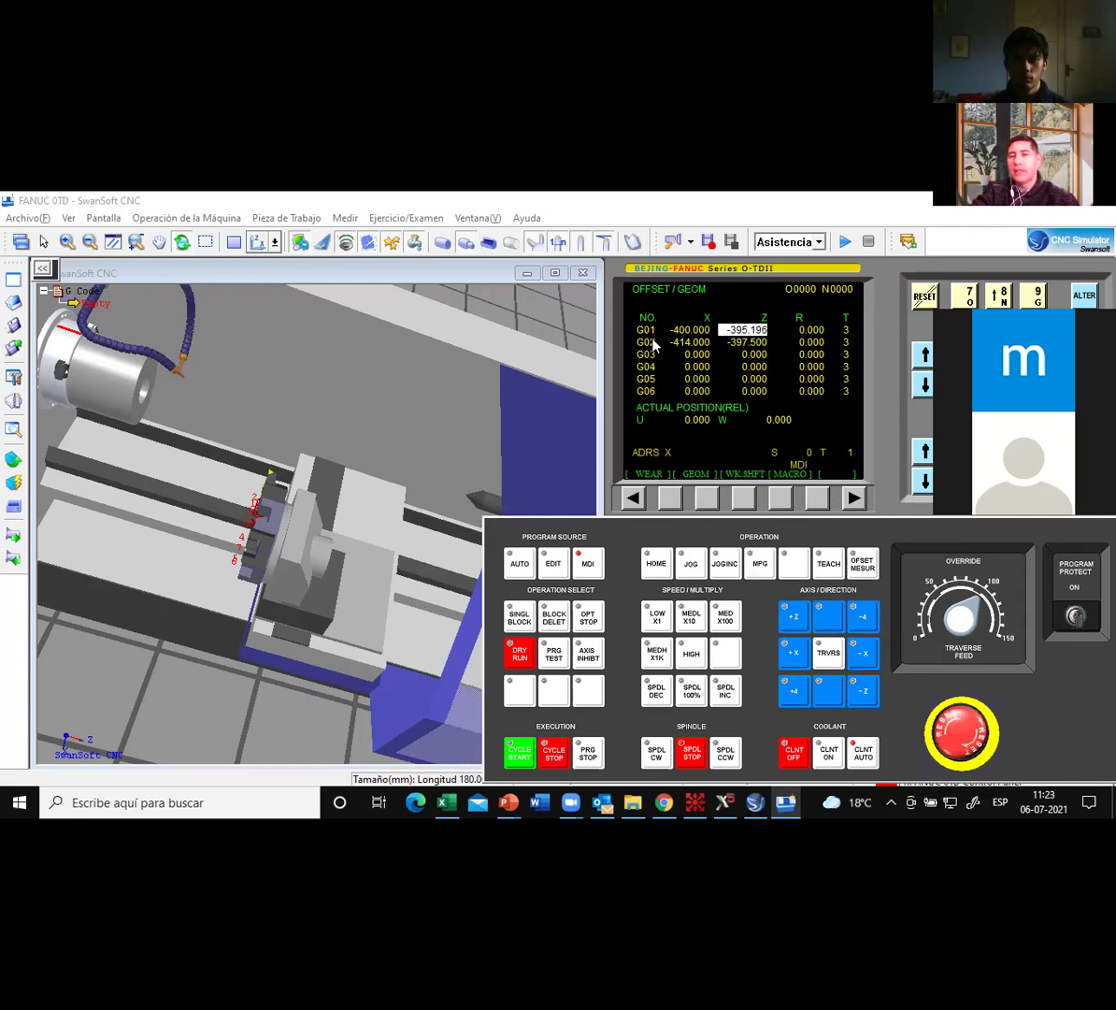
pyautogui.press('Left')
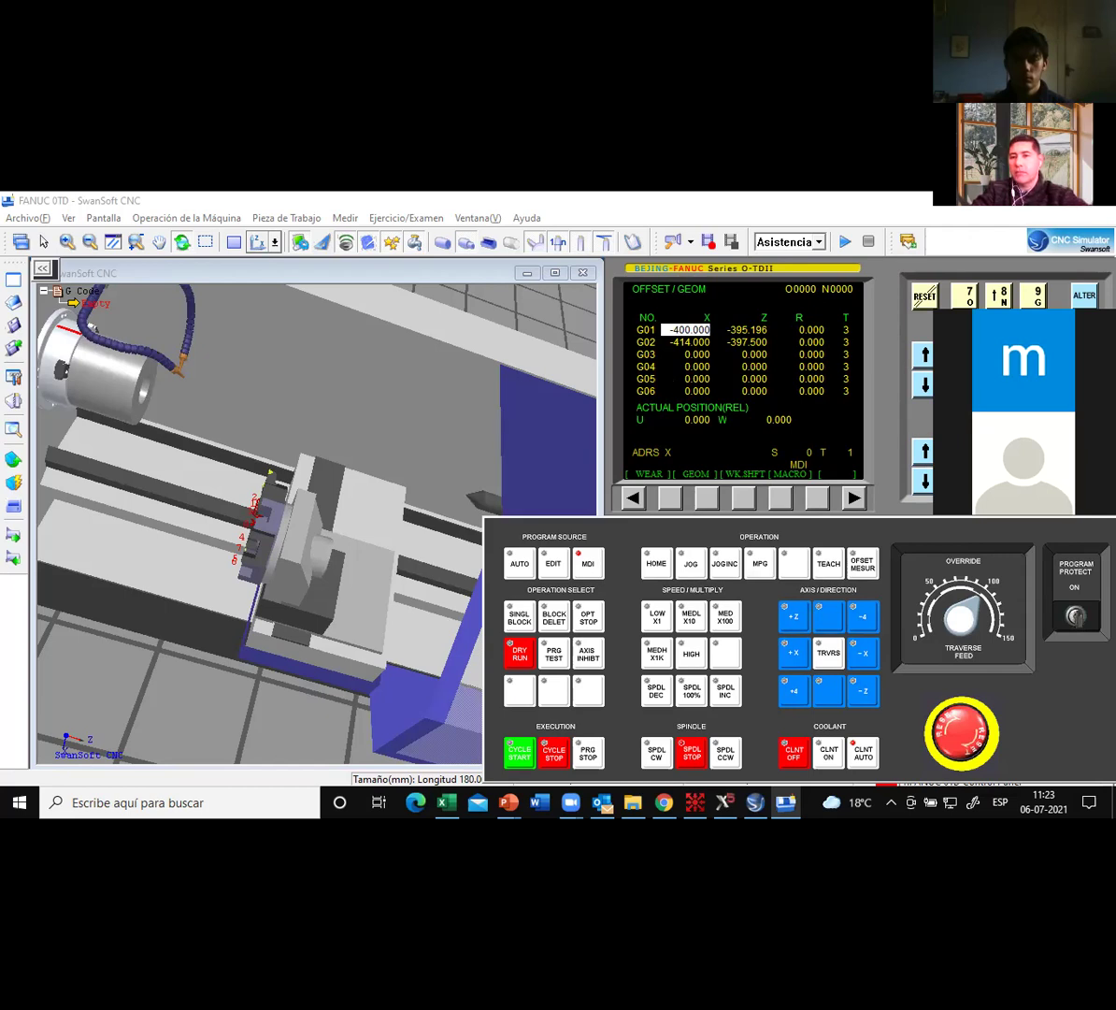
pyautogui.write('40')
pyautogui.press('Return')
pyautogui.write('X0')
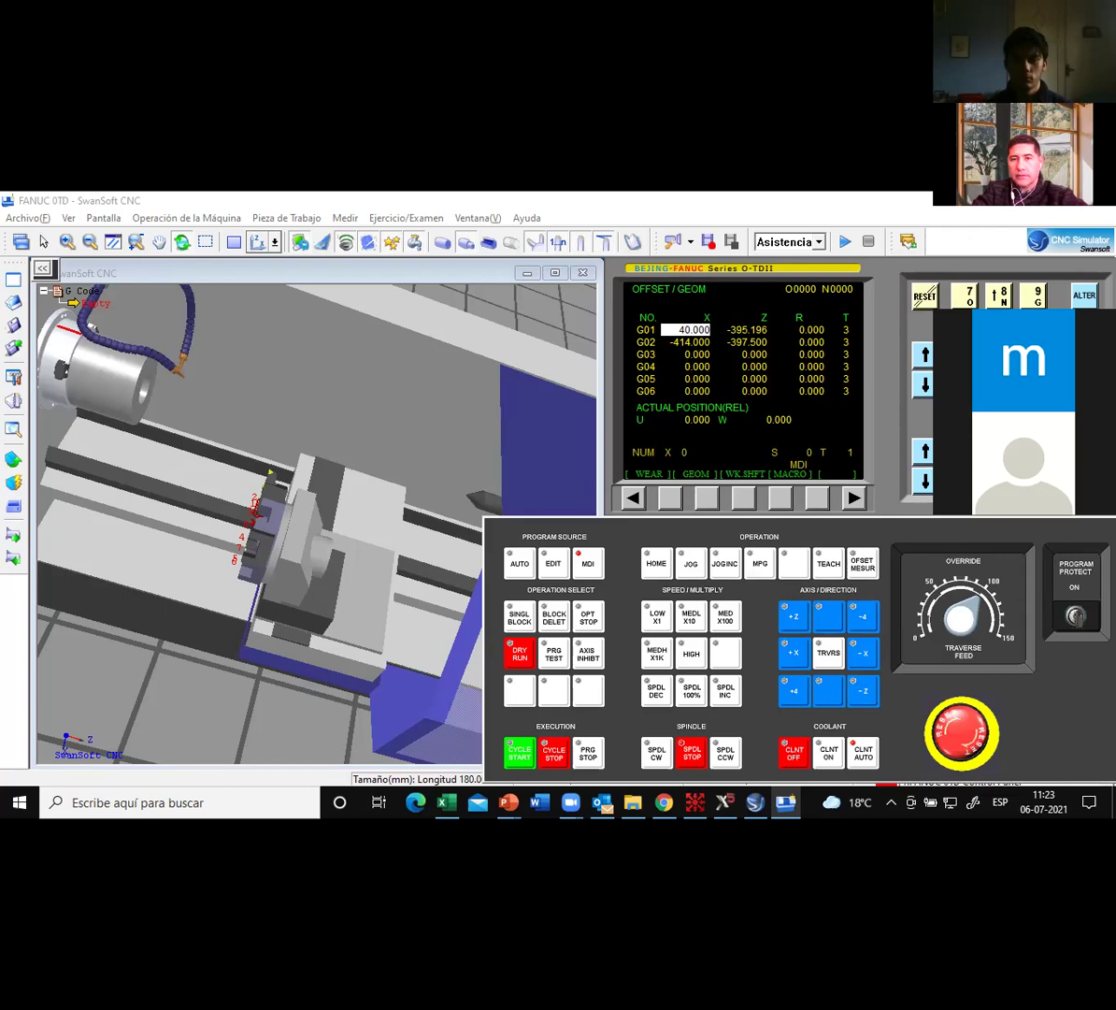
pyautogui.press('Return')
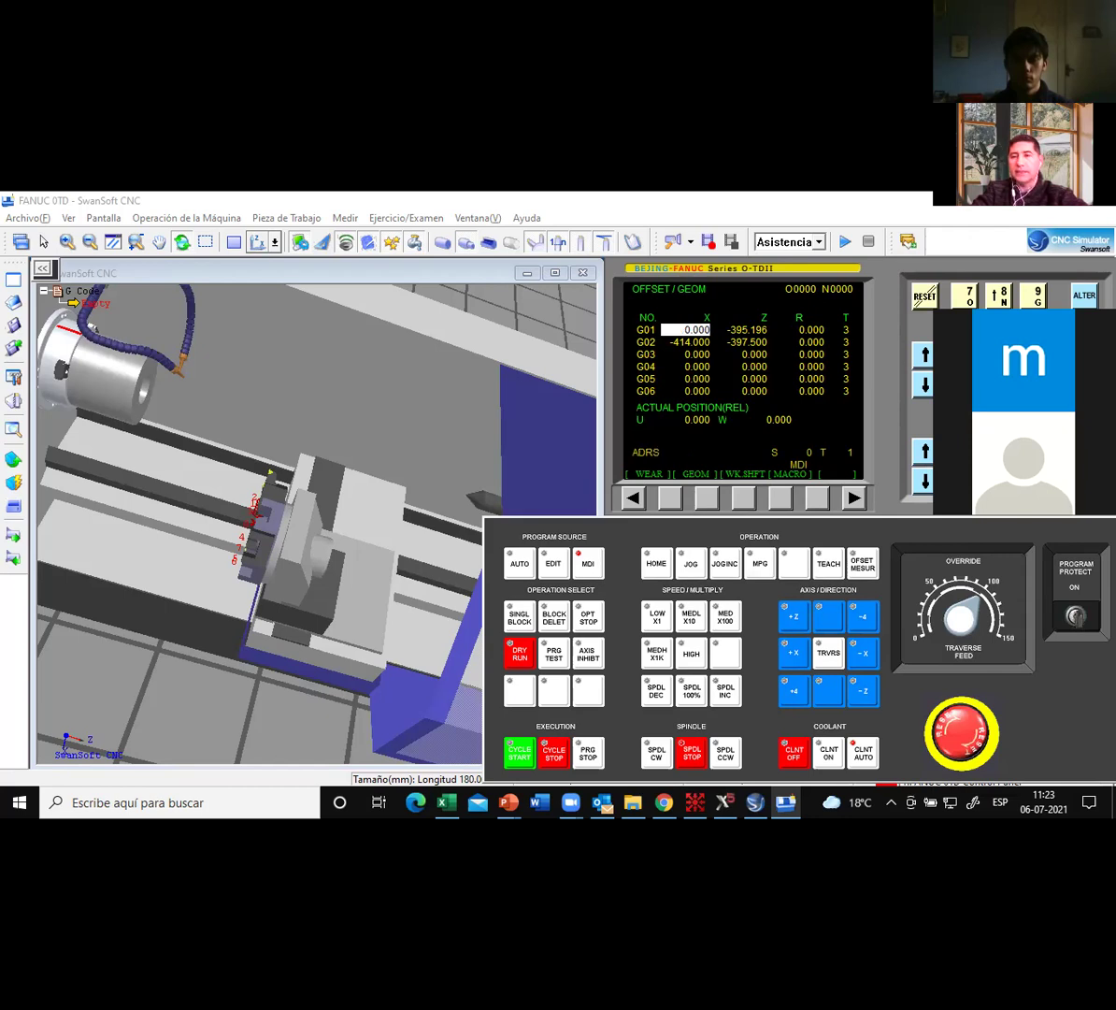
pyautogui.click(924, 384)
pyautogui.write('Z0')
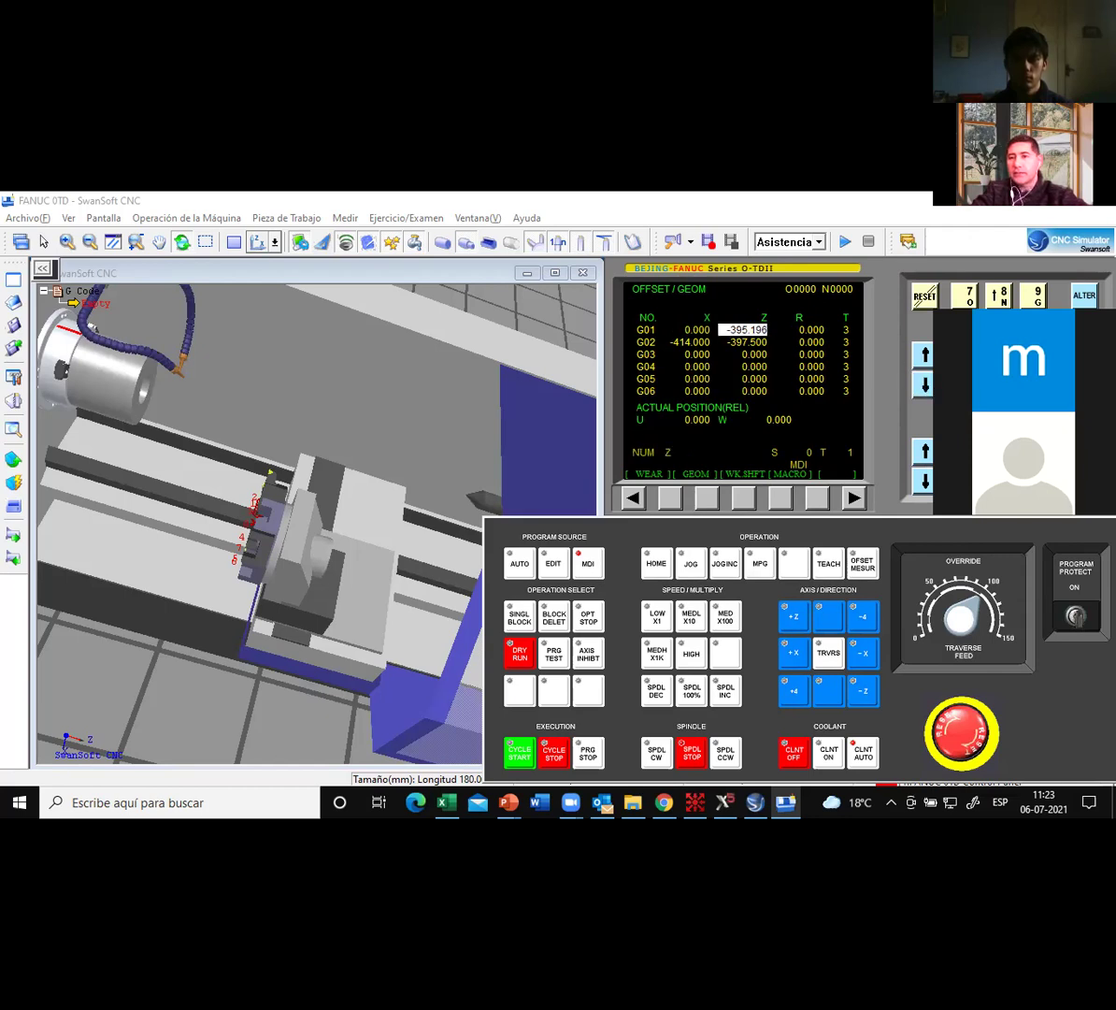
pyautogui.press('Return')
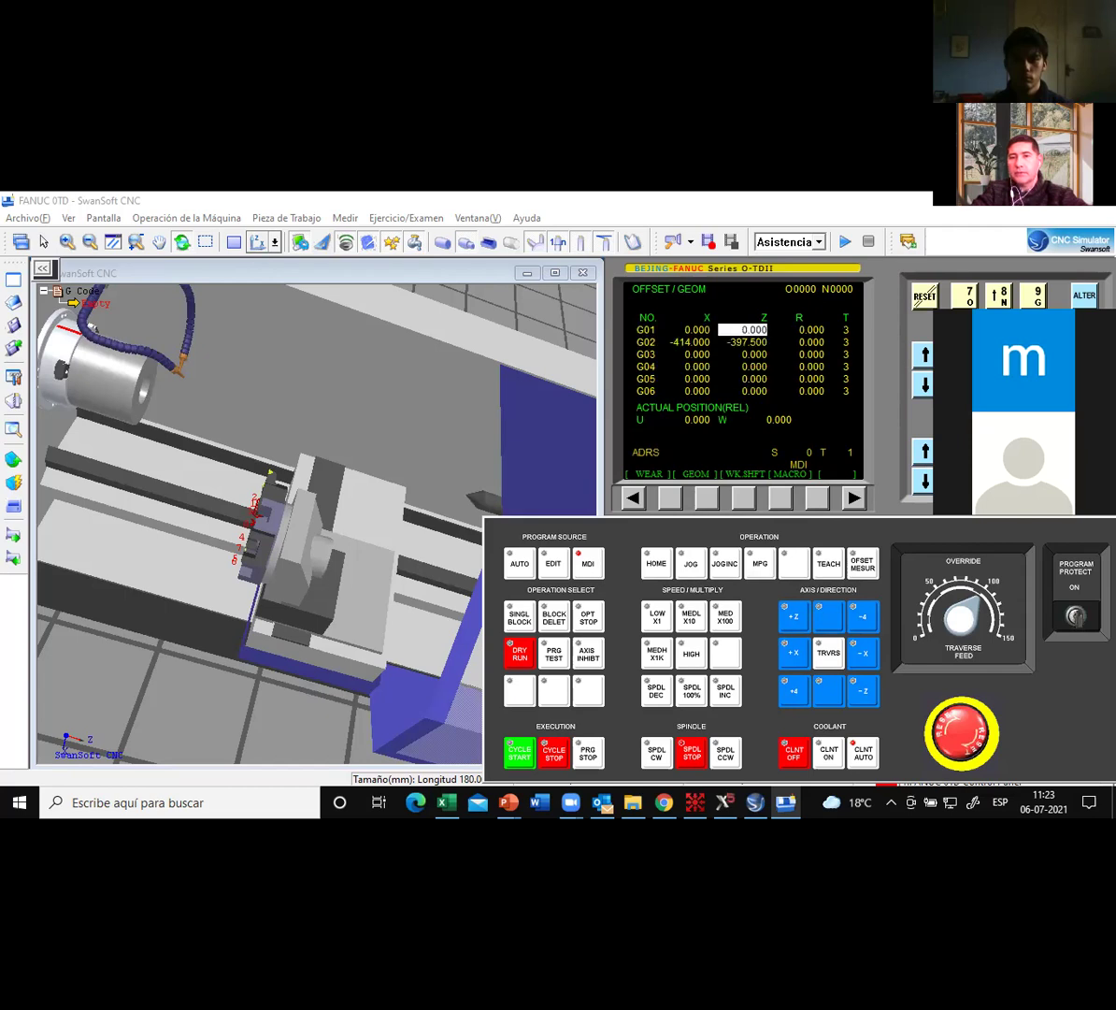
# Clear geometry offset G02 by setting both its X and Z values to 0.
pyautogui.click(924, 384)
pyautogui.click(923, 385)
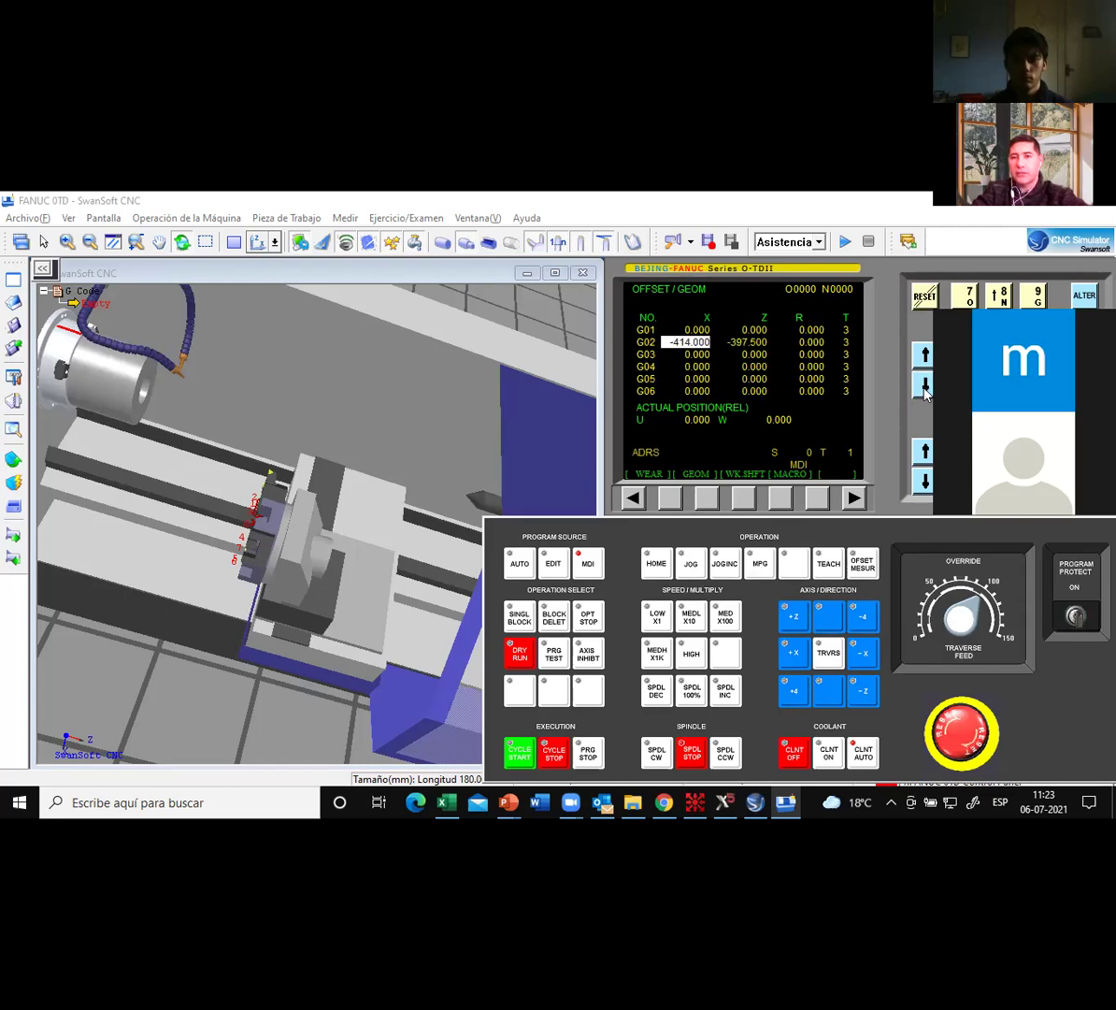
pyautogui.write('X0')
pyautogui.press('Return')
pyautogui.write('Z0')
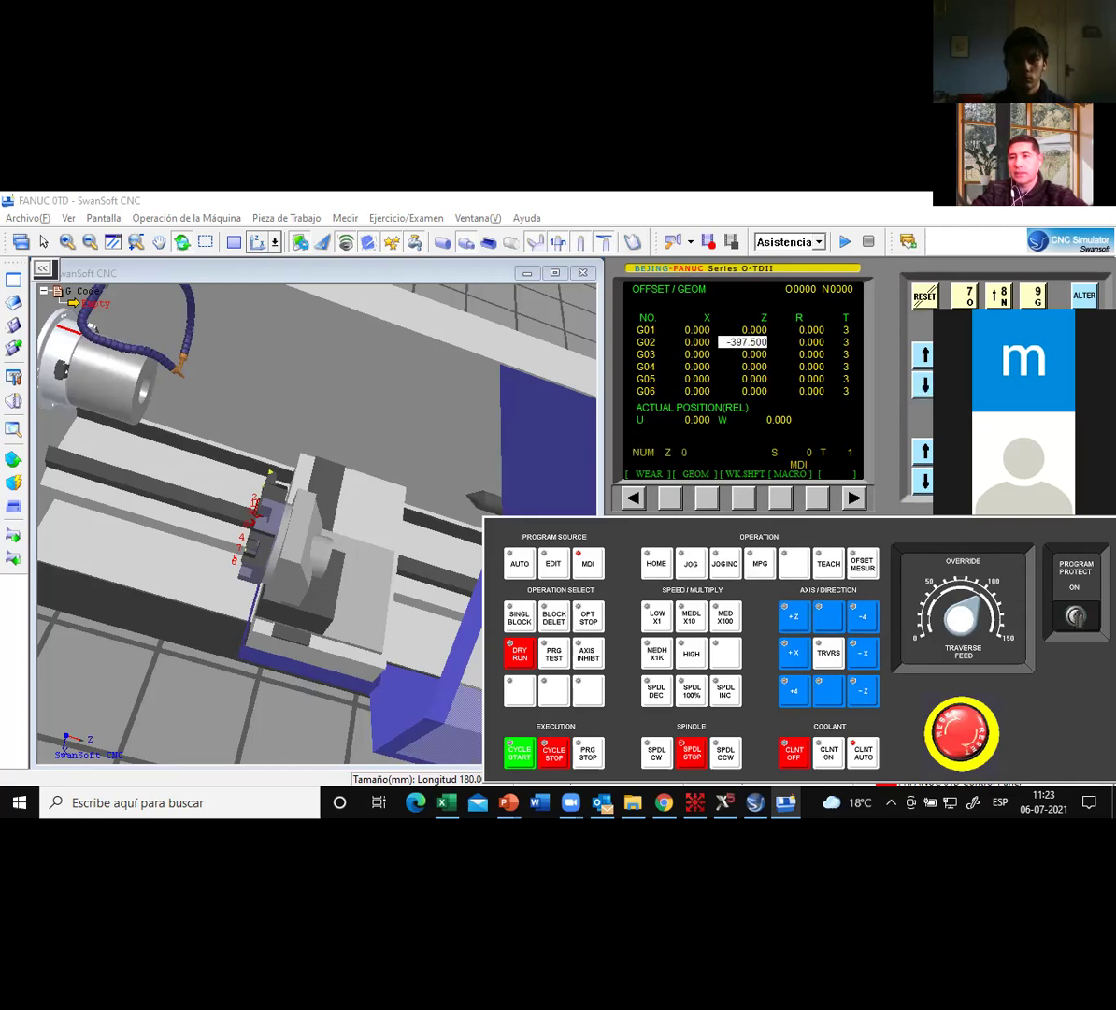
pyautogui.press('Return')
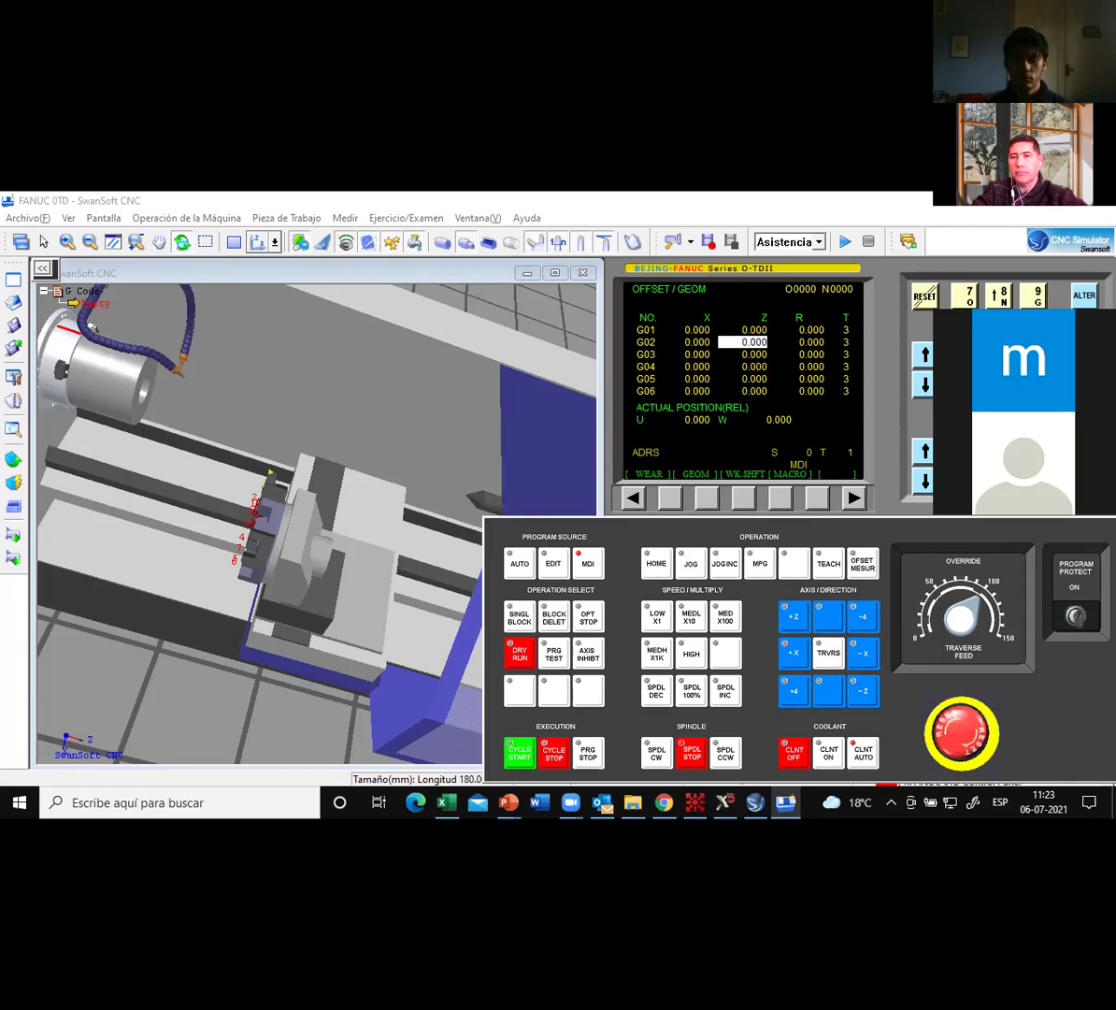
# Review the Z, R and T fields of geometry offset G01, finishing on Z.
pyautogui.click(923, 356)
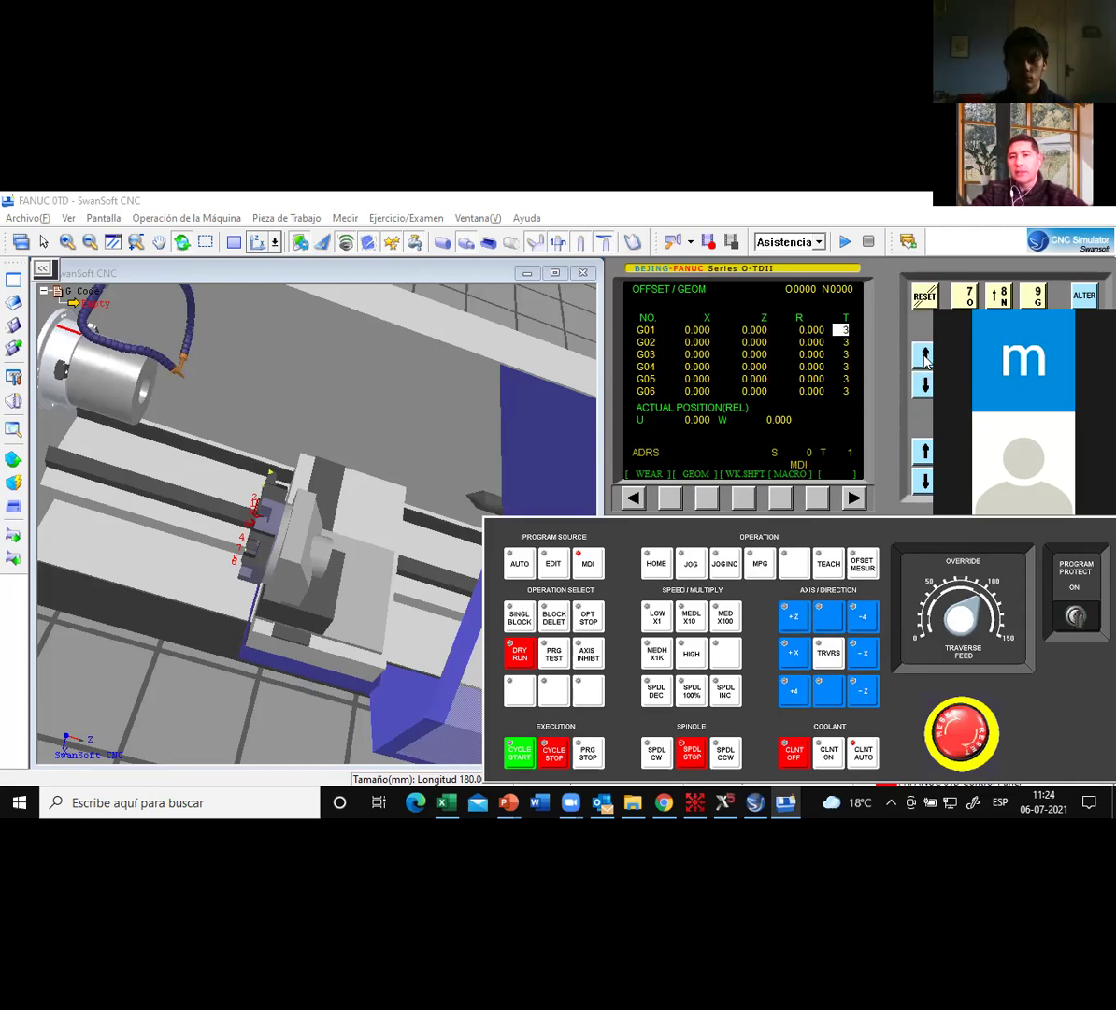
pyautogui.click(924, 356)
pyautogui.press('Left')
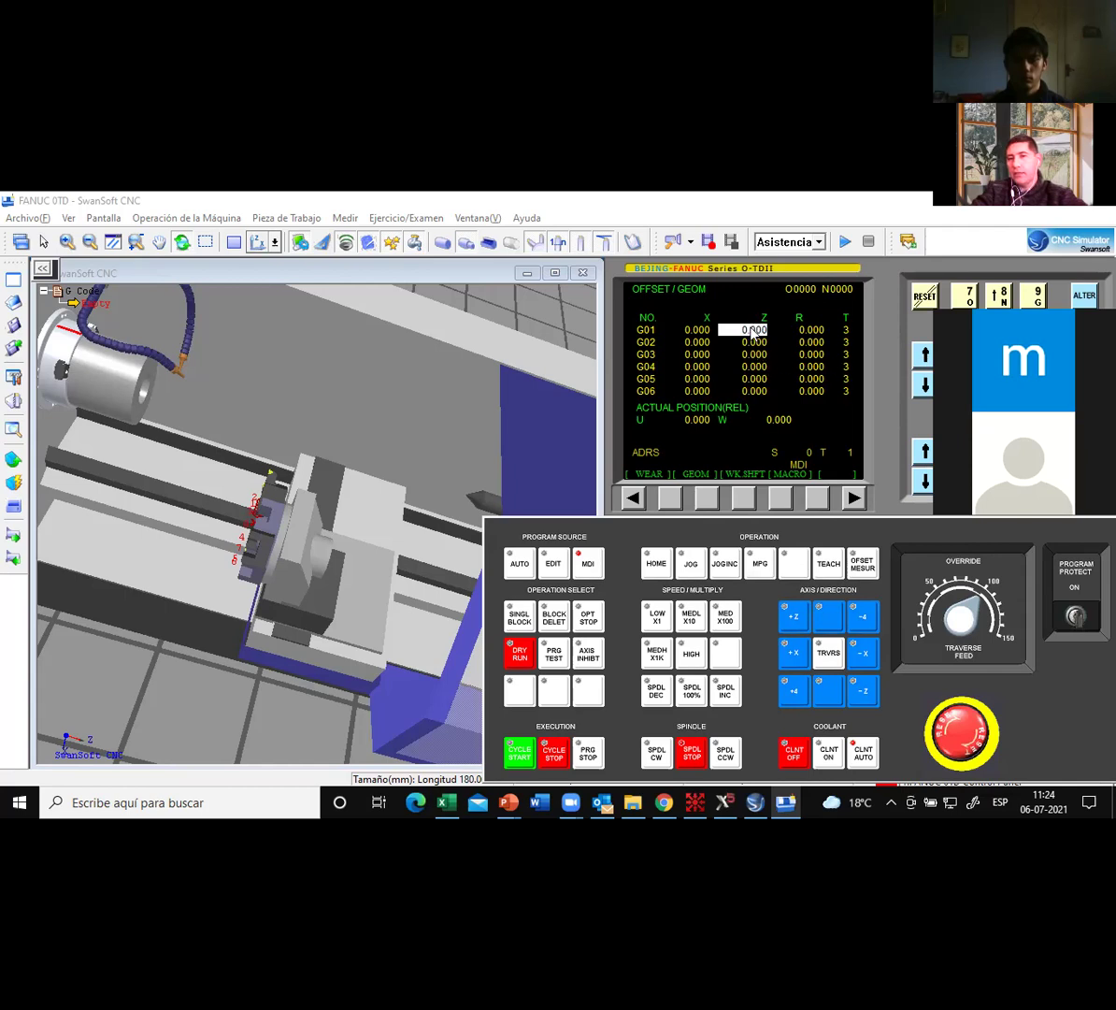
pyautogui.click(923, 355)
pyautogui.click(926, 380)
pyautogui.click(926, 384)
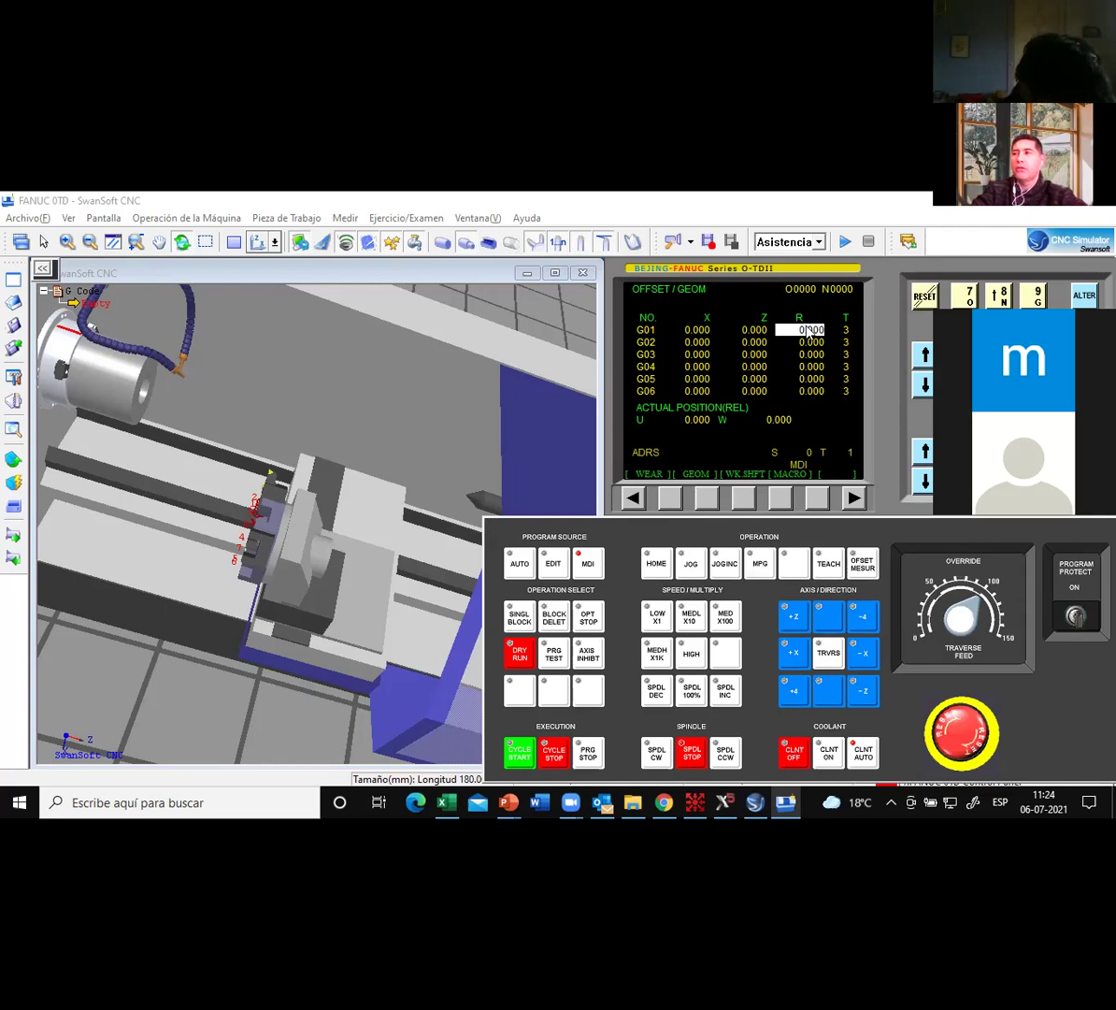
pyautogui.press('Left')
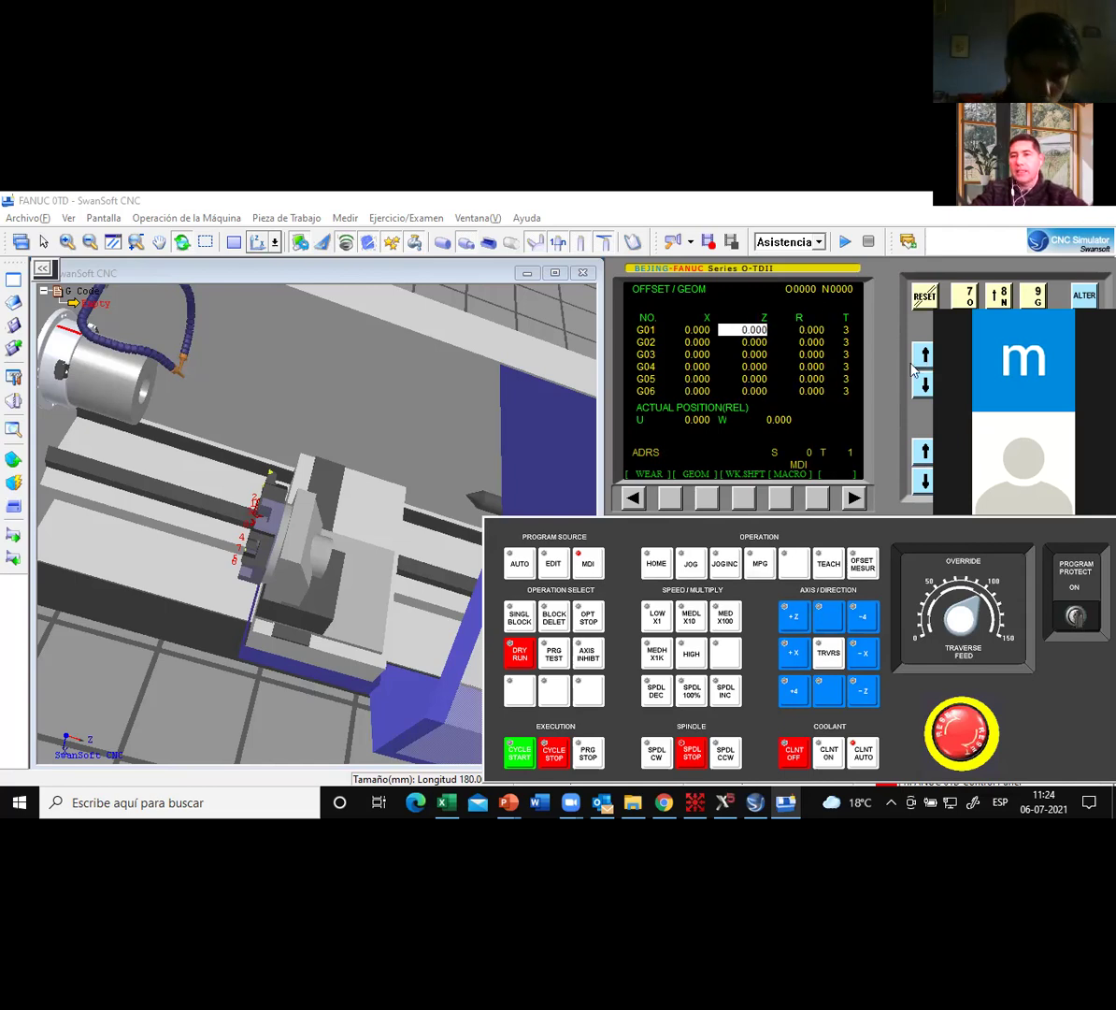
pyautogui.press('Right')
pyautogui.press('Right')
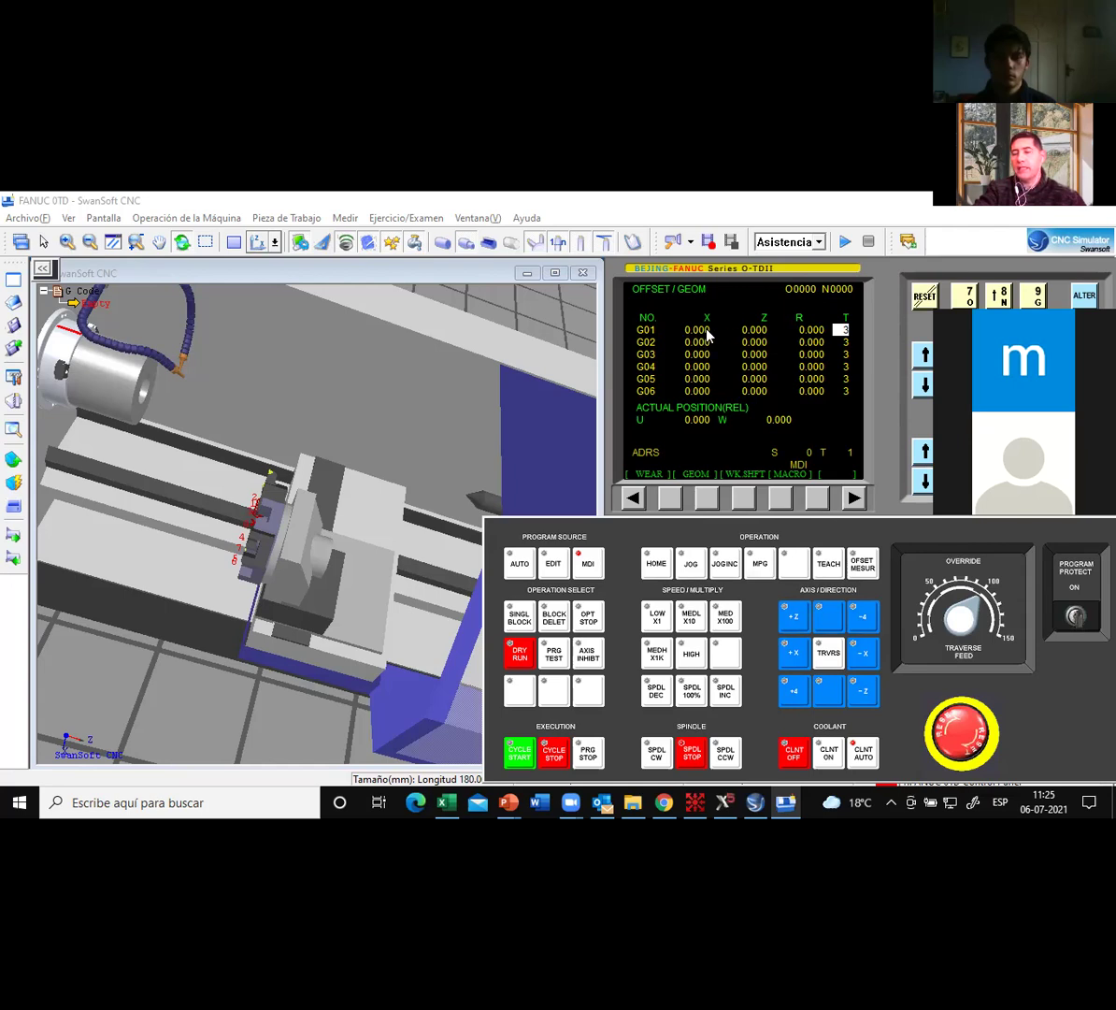
pyautogui.press('Left')
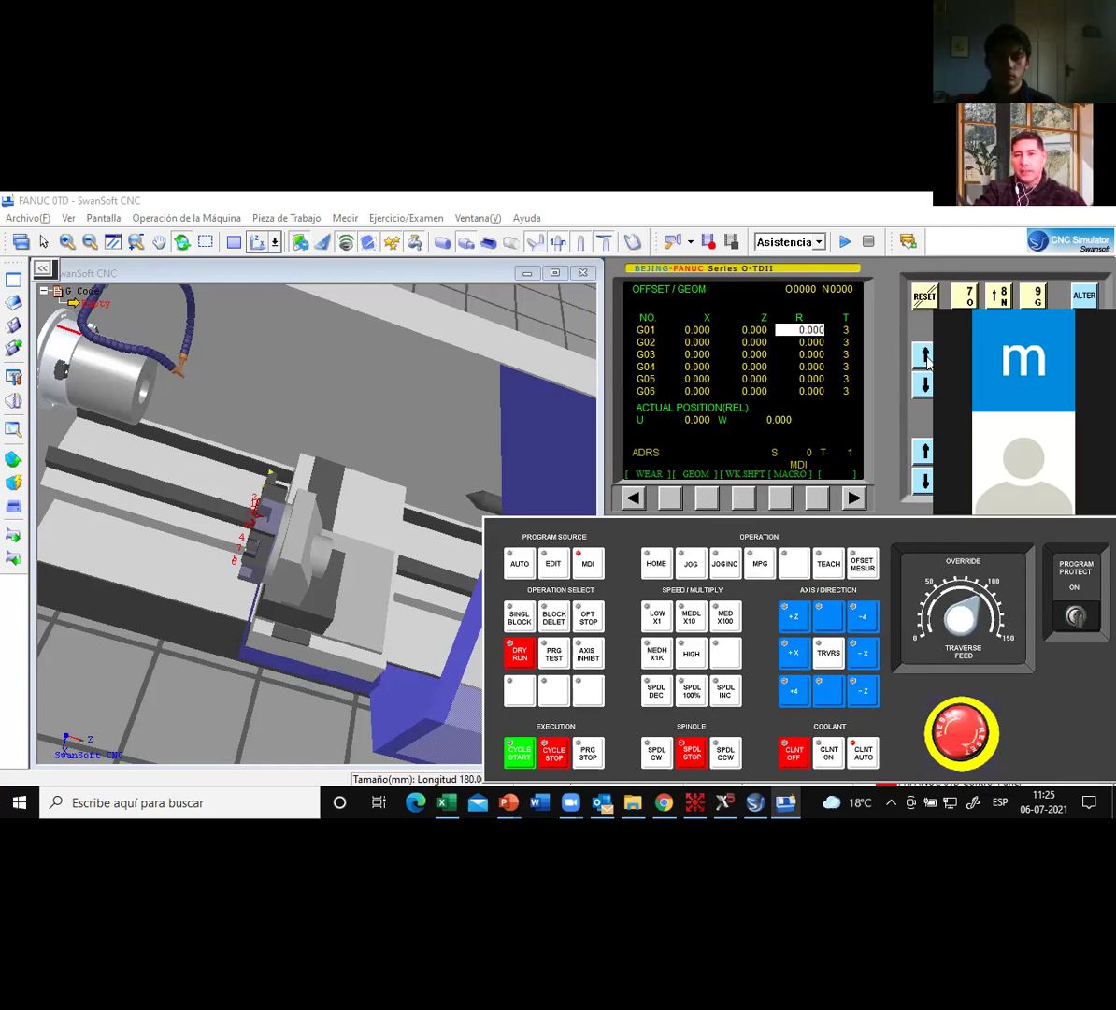
pyautogui.press('Left')
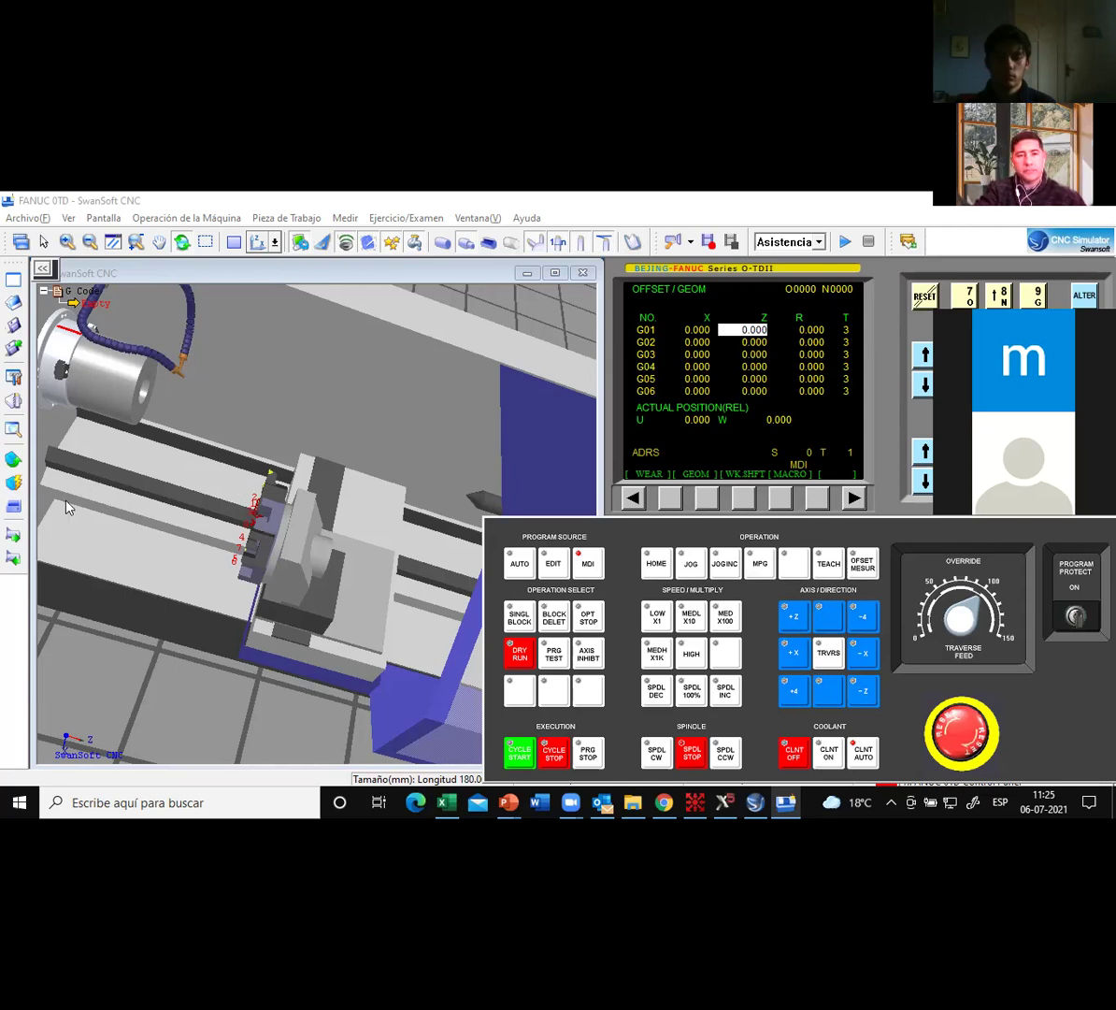
# Show the relative position and rapid-position the tool at the outer edge of the workpiece's end face.
pyautogui.moveTo(261, 496); pyautogui.dragTo(269, 539)
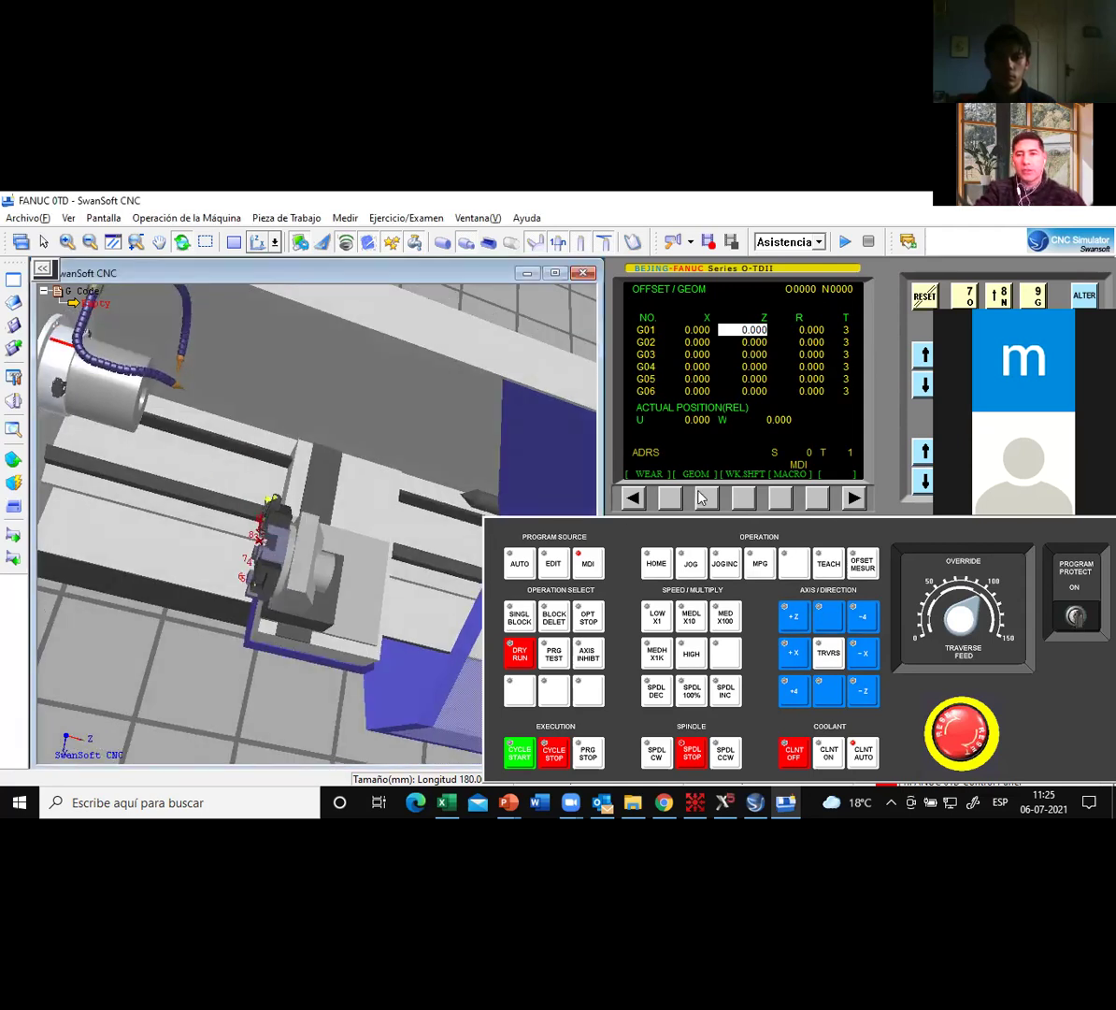
pyautogui.click(964, 450)
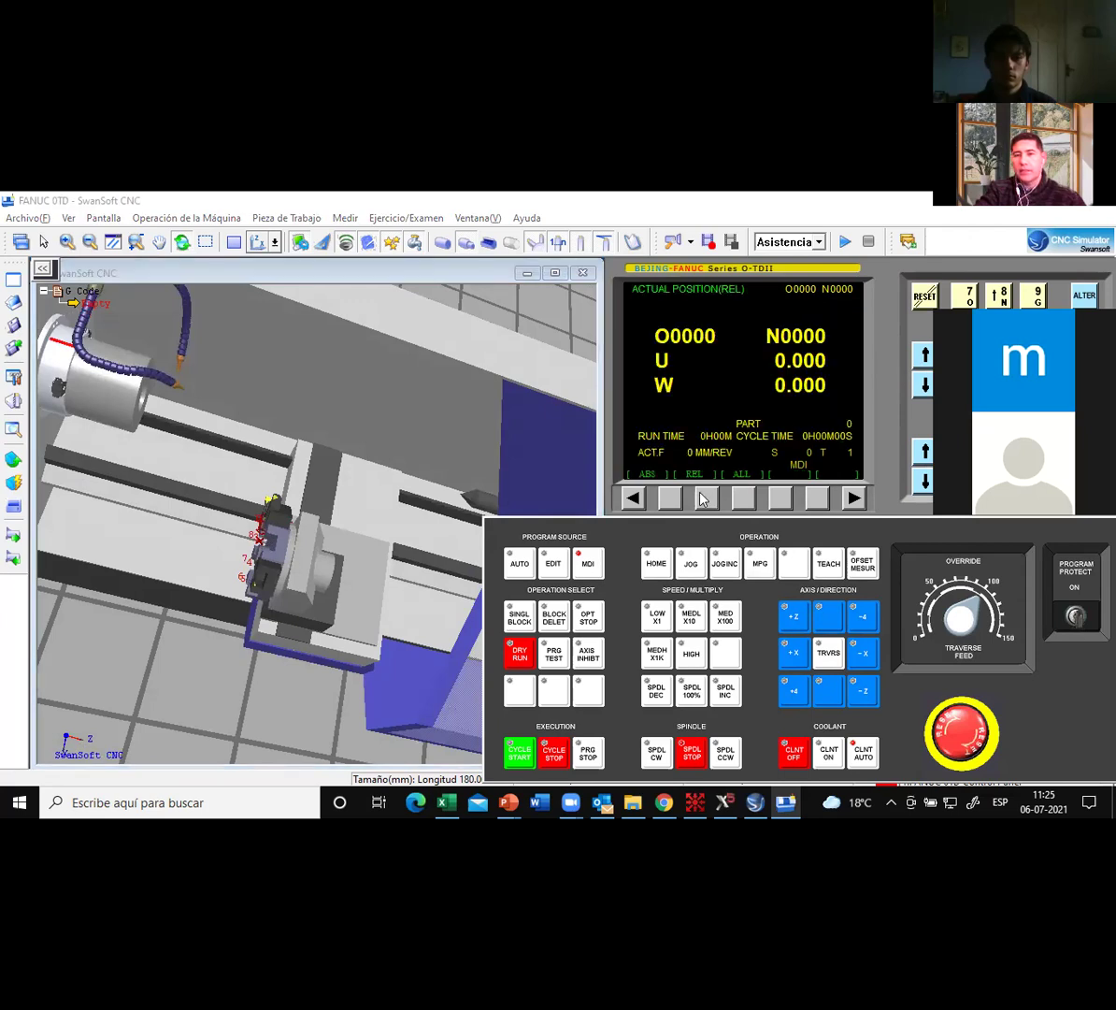
pyautogui.click(14, 460)
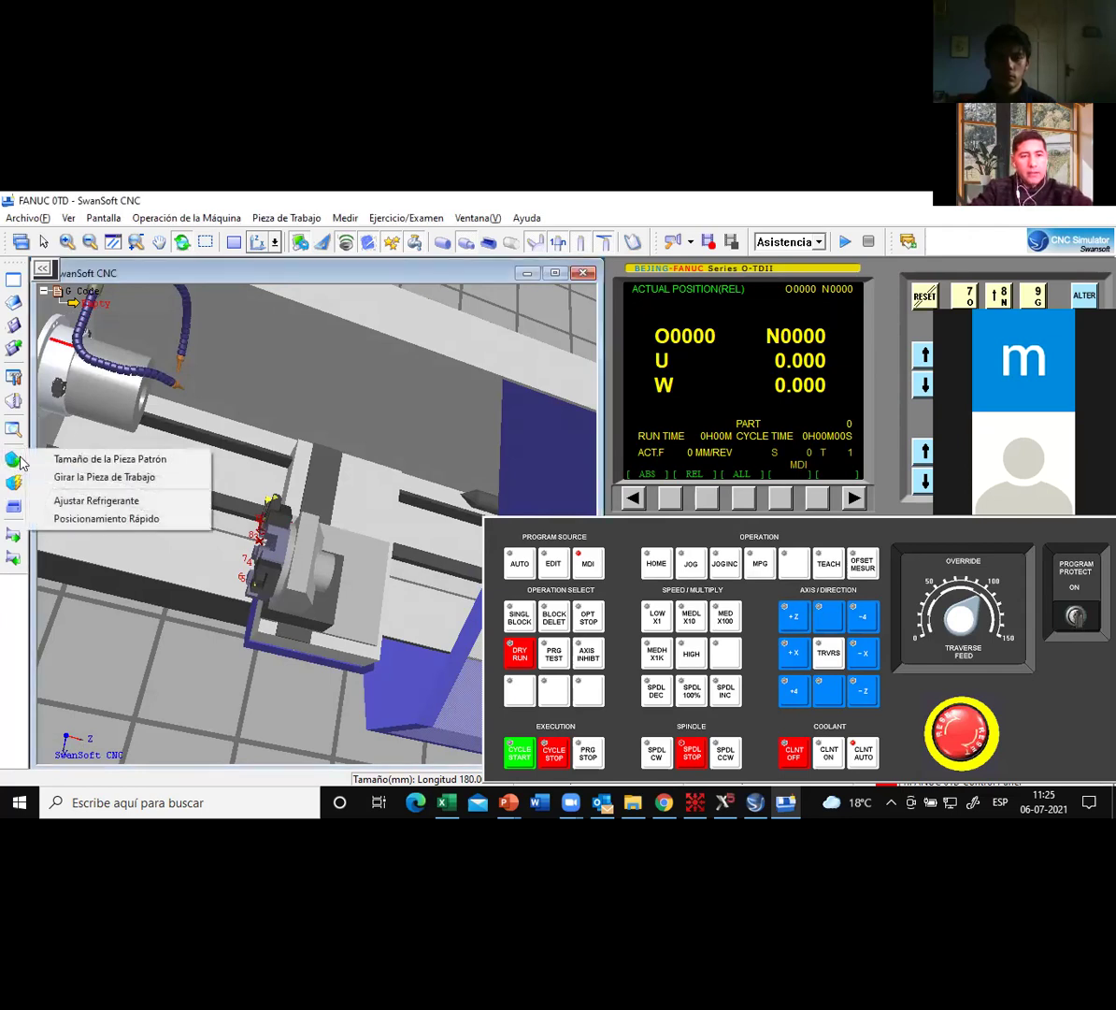
pyautogui.click(108, 519)
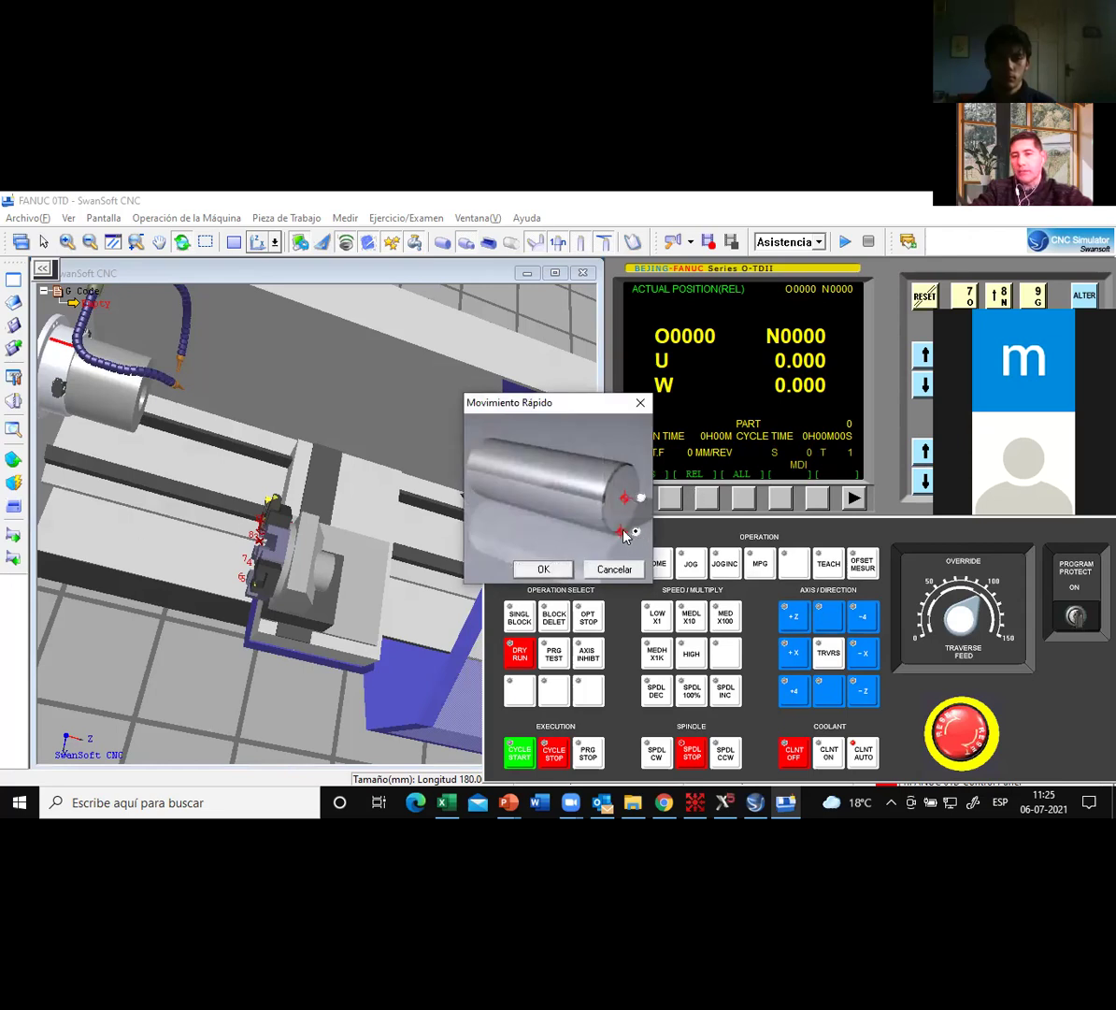
pyautogui.click(541, 568)
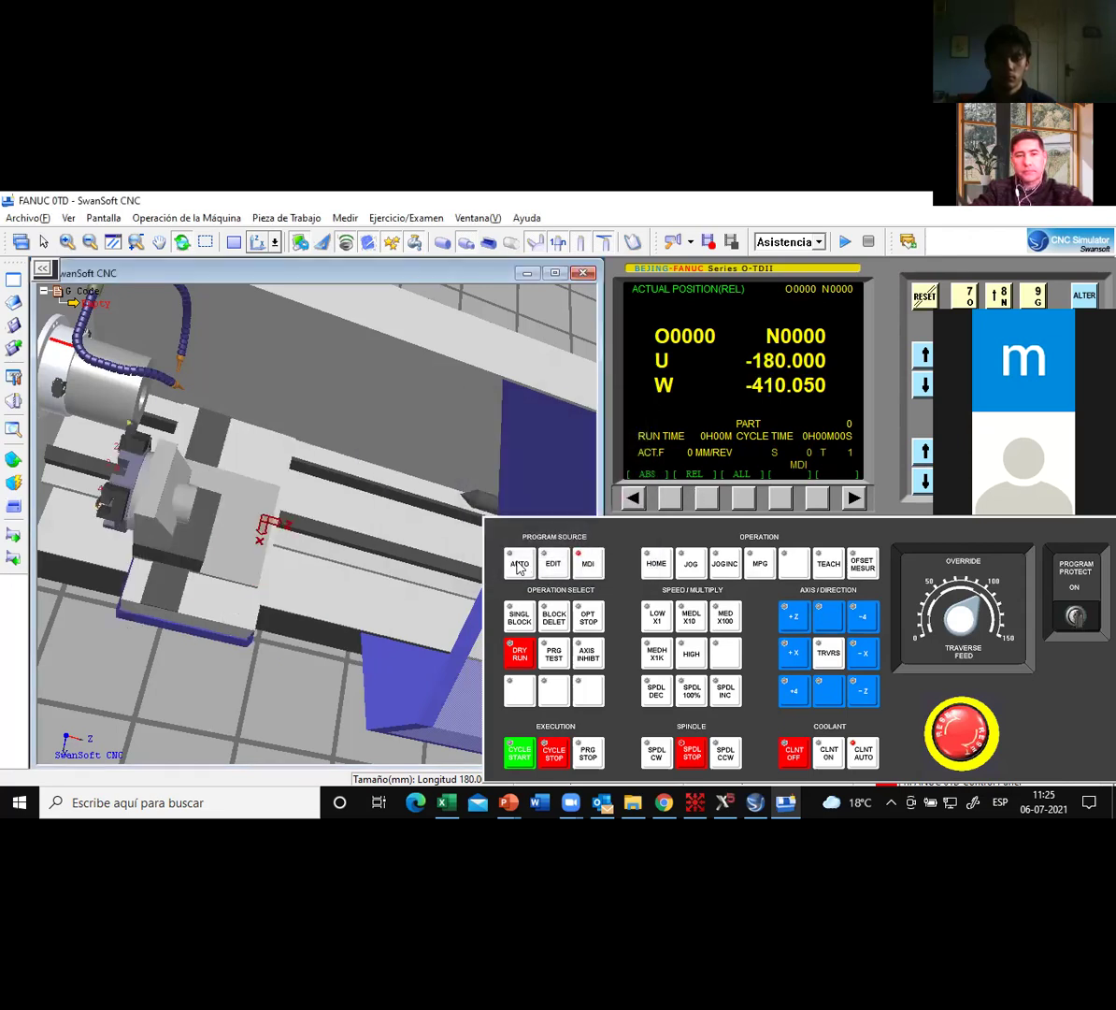
# Examine tool 1's tip up close where it meets the edge of the workpiece.
pyautogui.scroll(7, 173, 430)
pyautogui.moveTo(122, 444); pyautogui.dragTo(171, 507)
pyautogui.scroll(10, 154, 488)
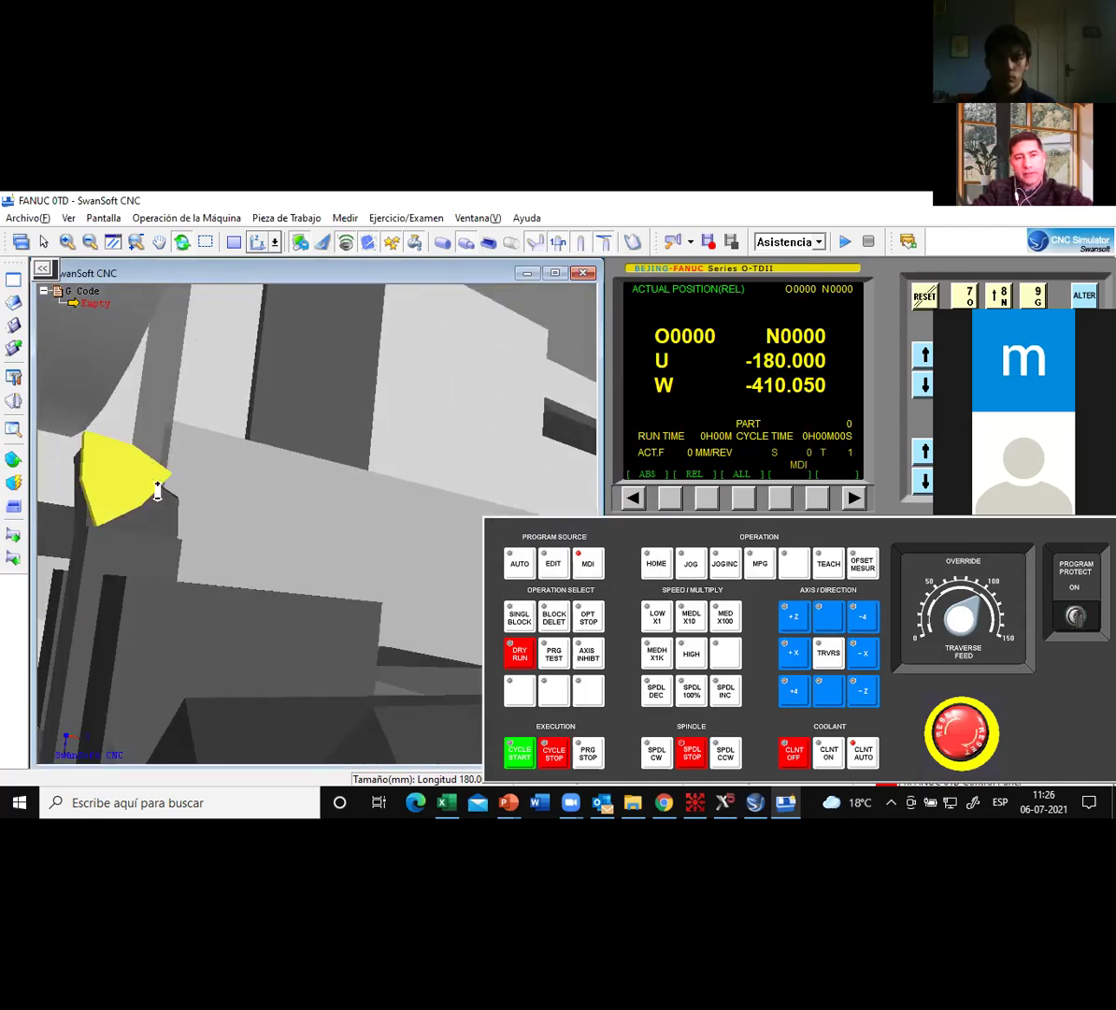
pyautogui.scroll(-5, 142, 478)
pyautogui.moveTo(123, 449); pyautogui.dragTo(122, 431)
pyautogui.scroll(2, 69, 345)
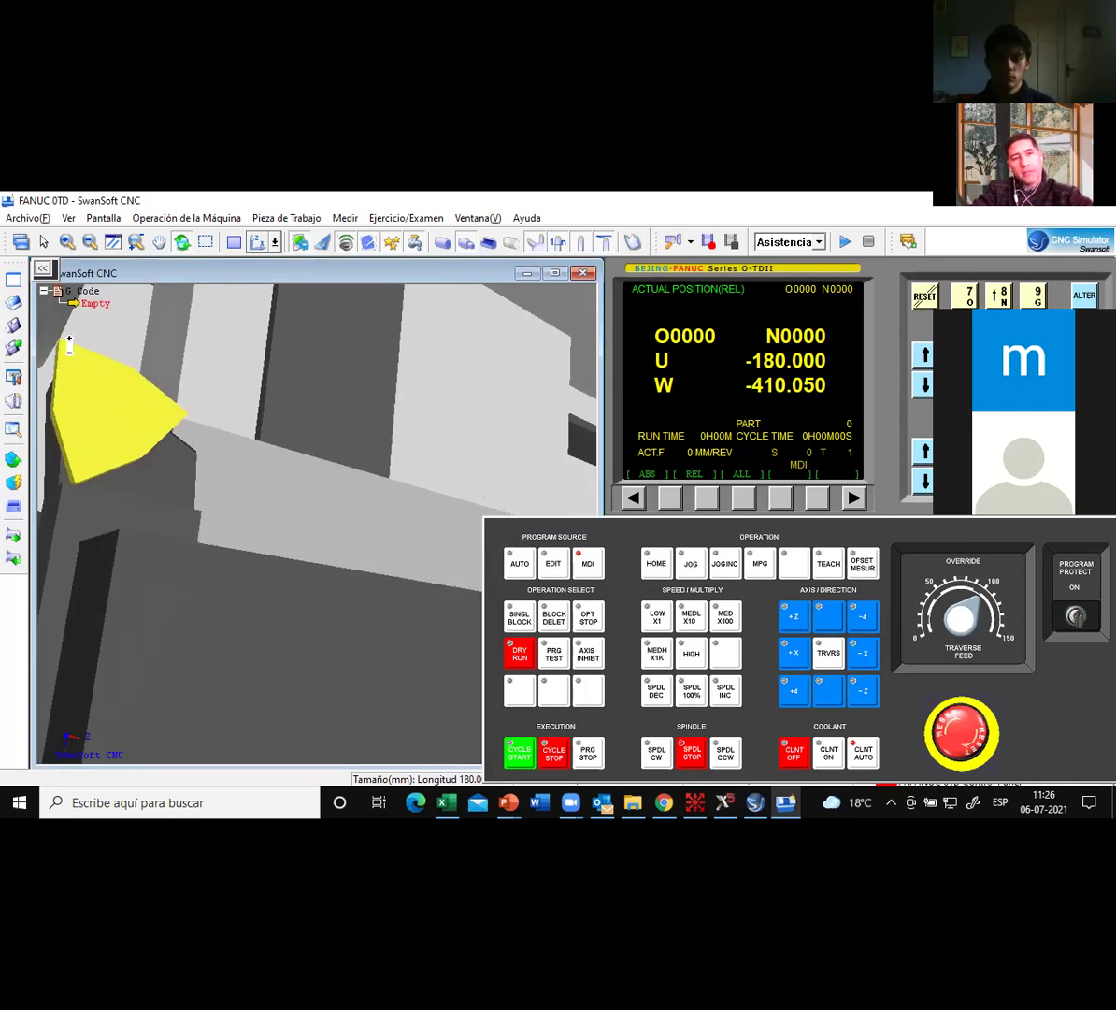
pyautogui.scroll(-5, 224, 392)
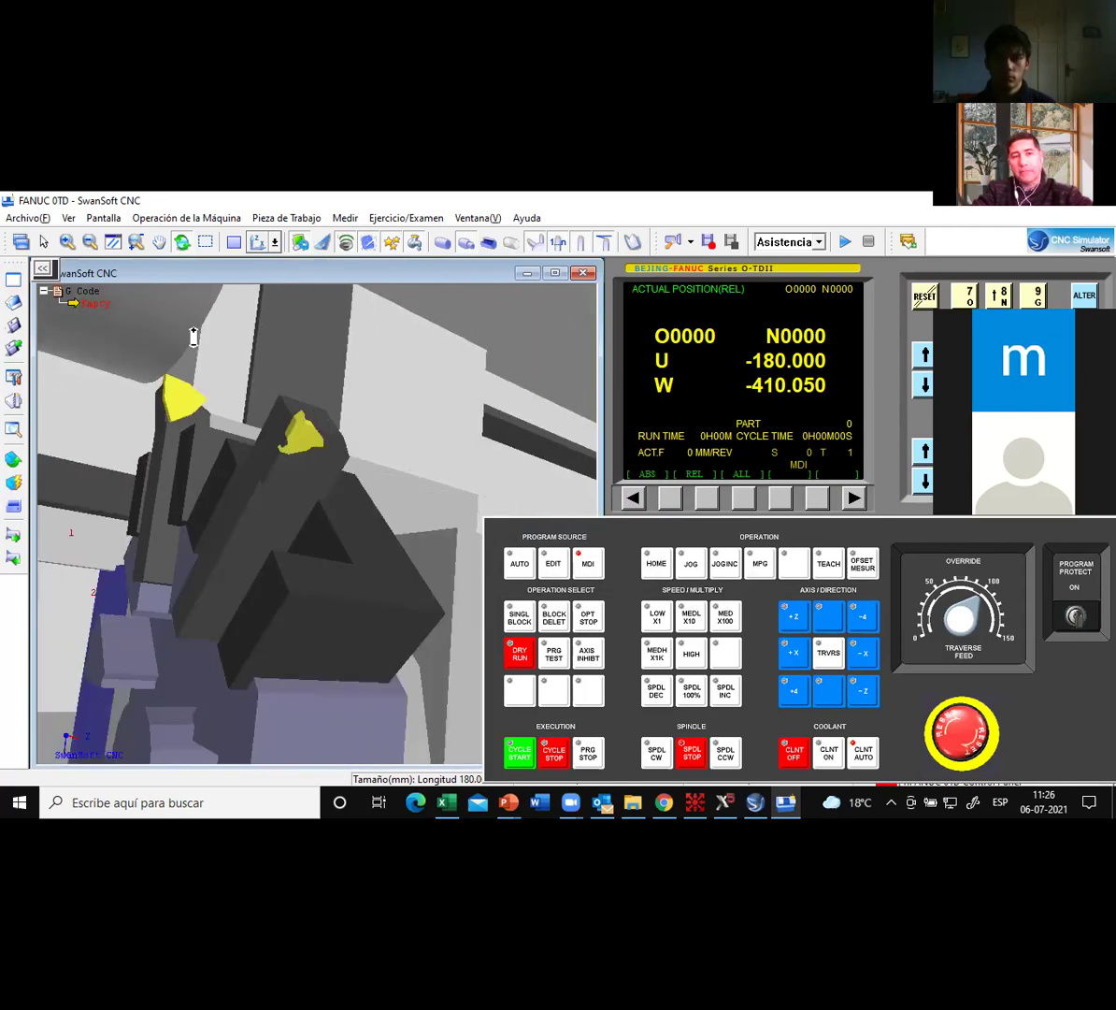
pyautogui.scroll(2, 194, 336)
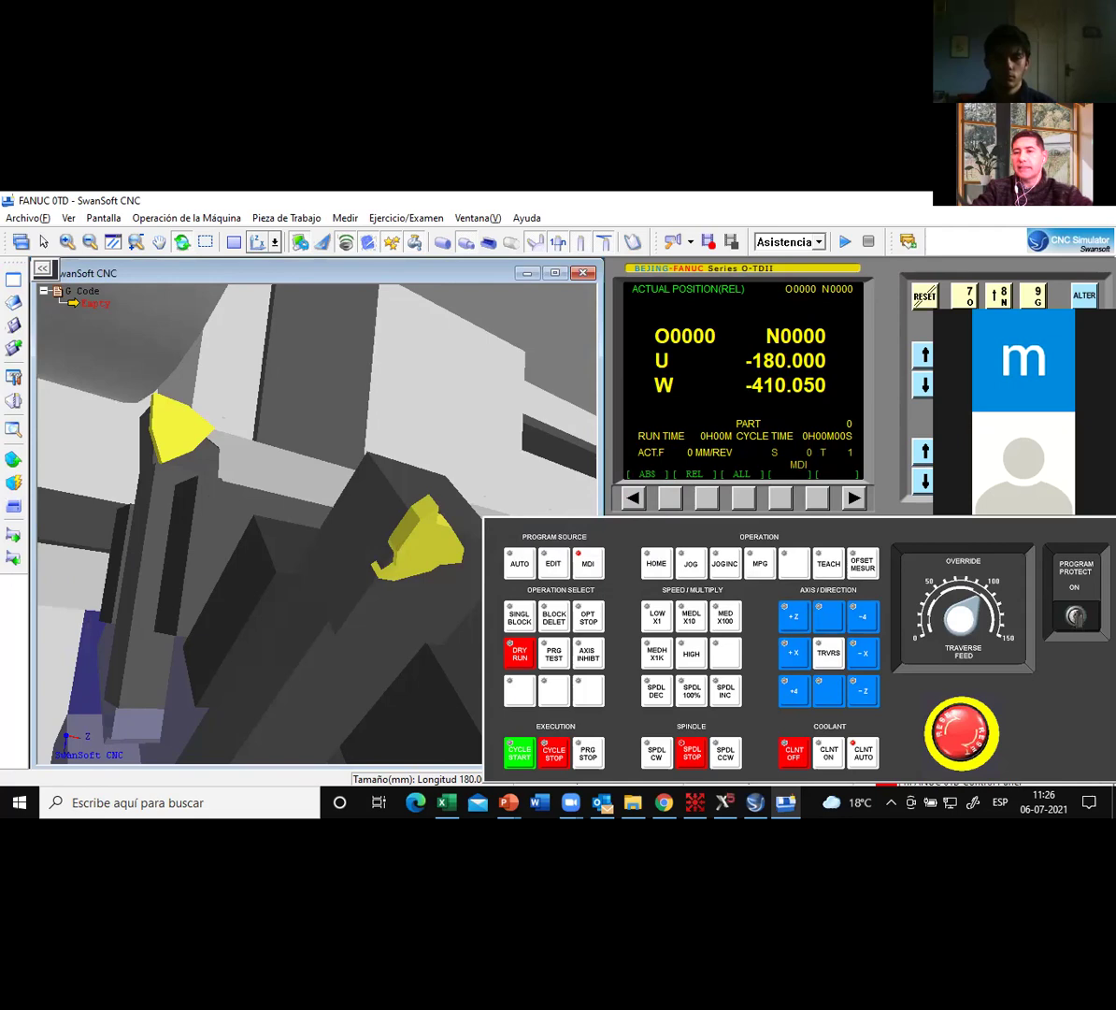
# Reopen the tool geometry offsets and set the Z value of G01 to -410.05.
pyautogui.click(1034, 452)
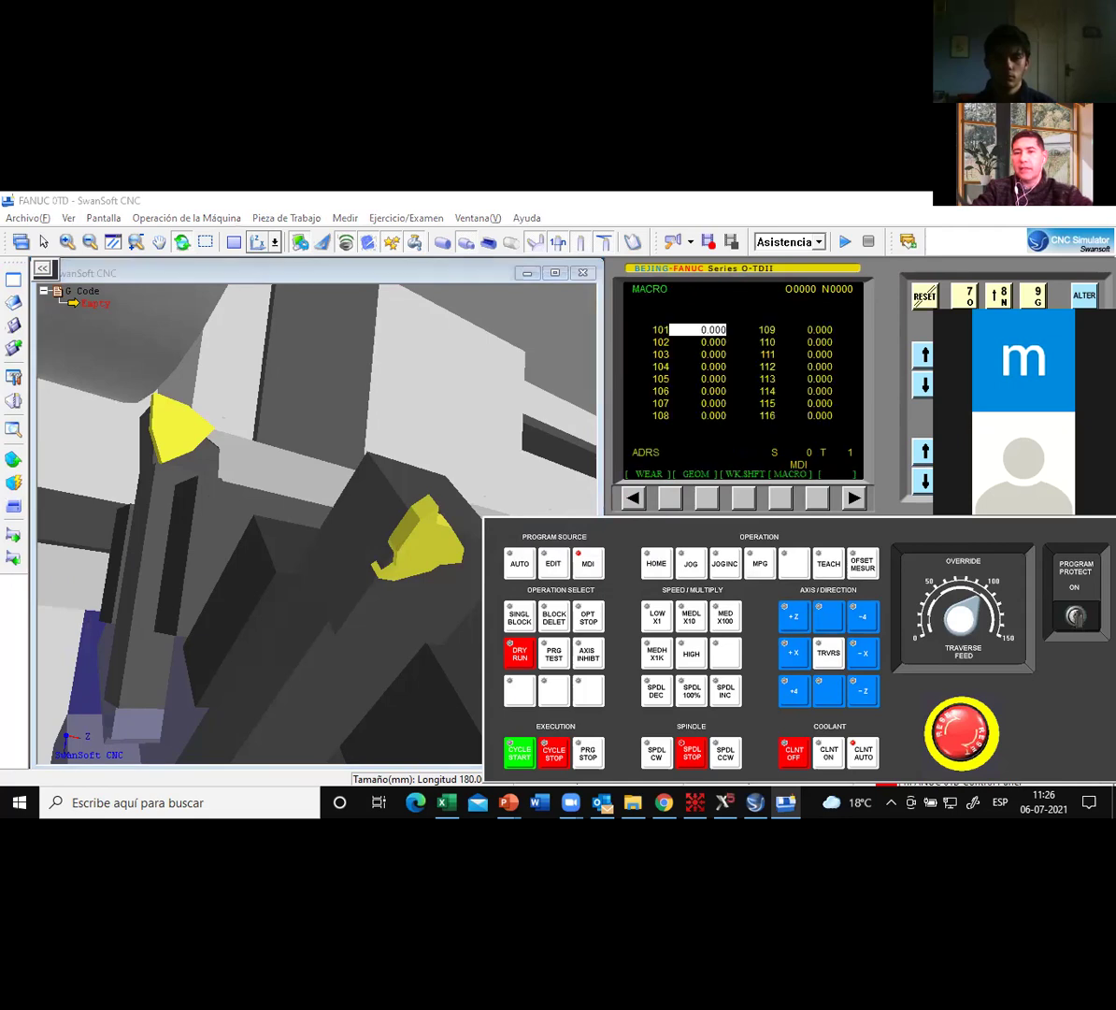
pyautogui.click(707, 498)
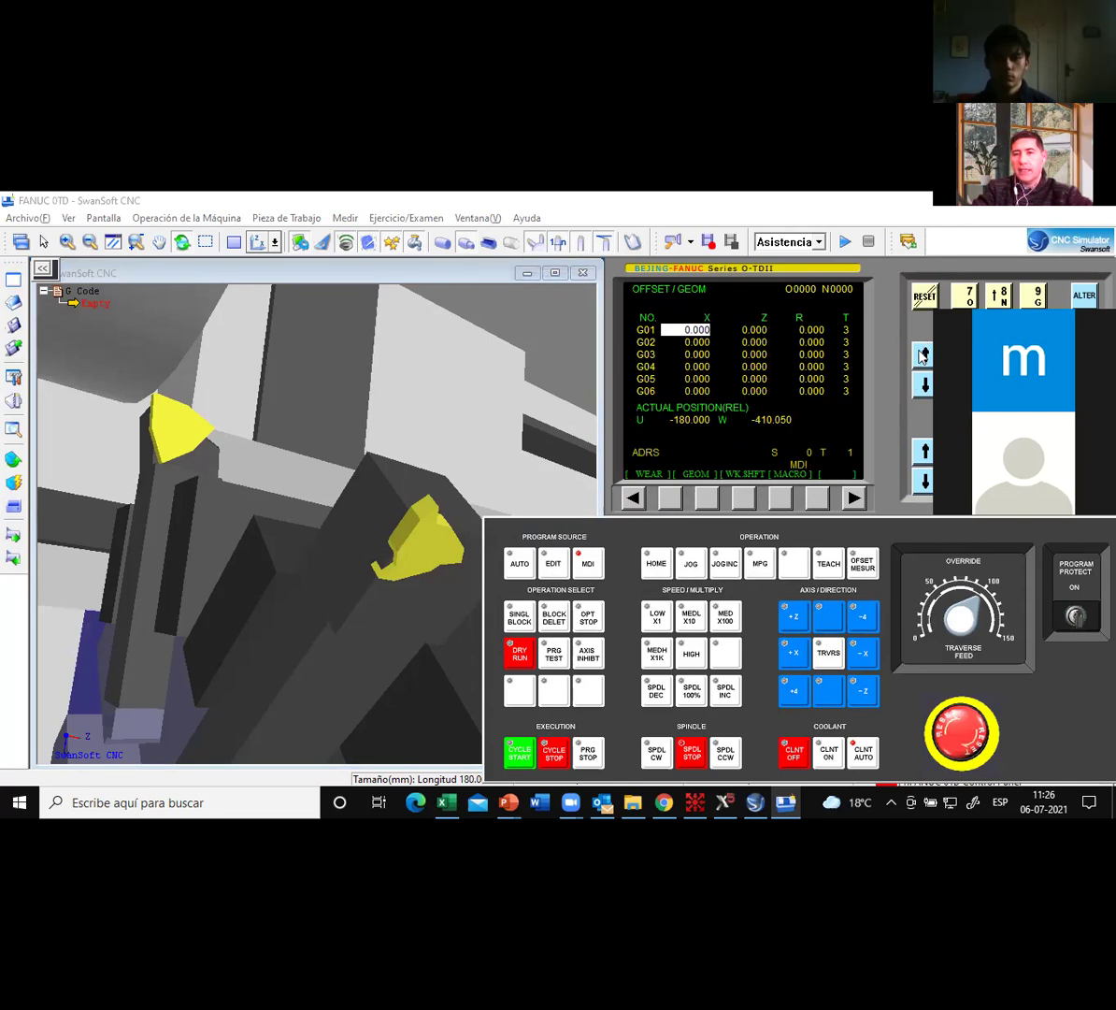
pyautogui.click(752, 331)
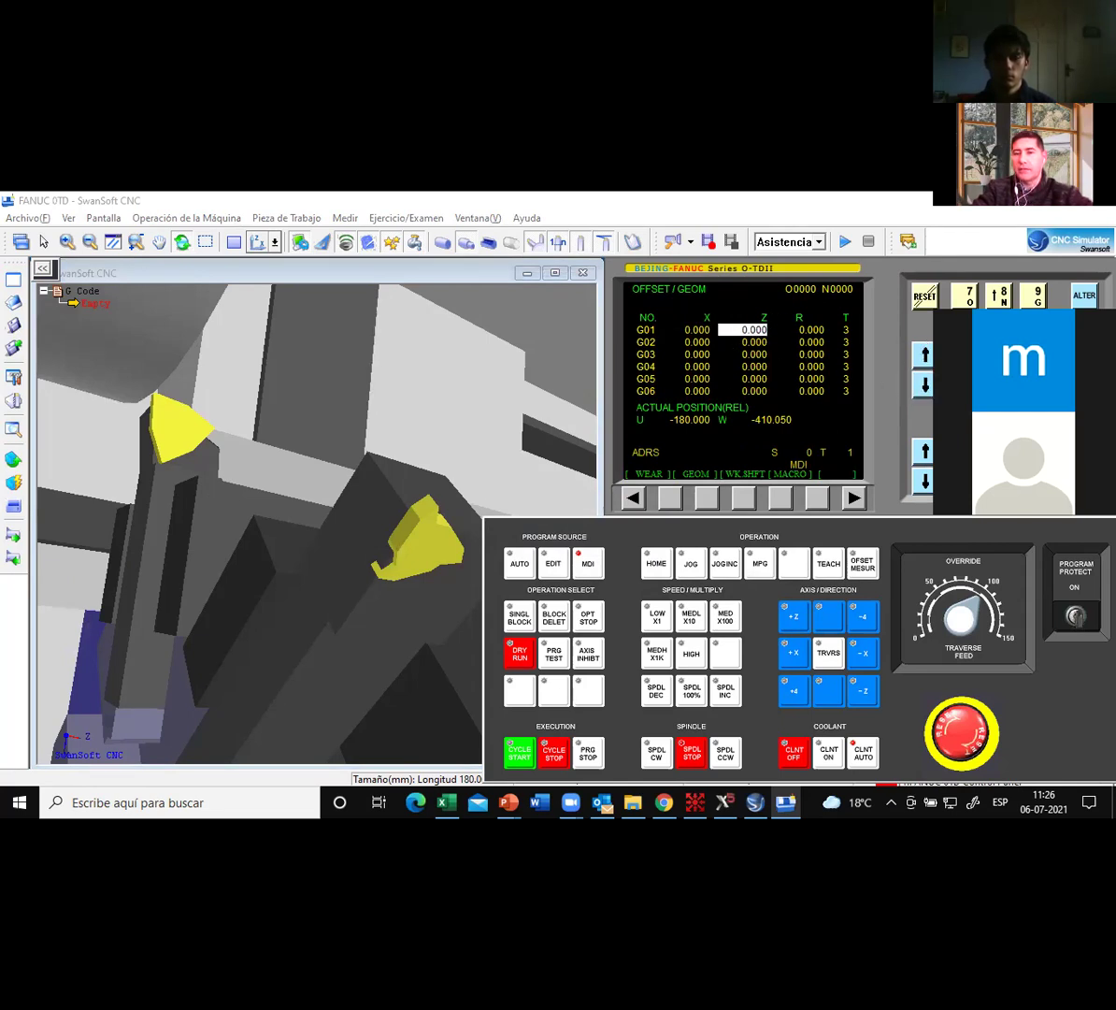
pyautogui.write('MX 10')
pyautogui.press('Return')
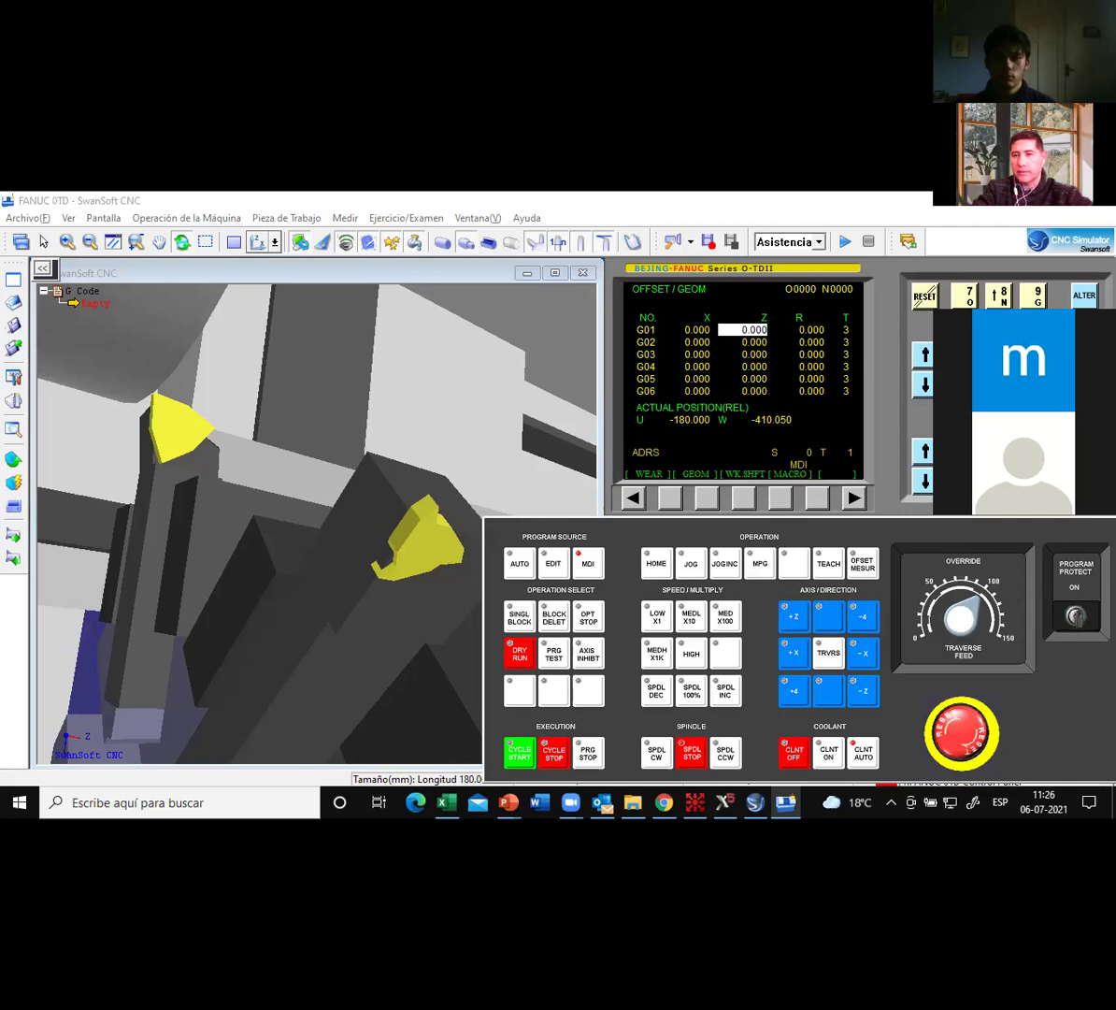
pyautogui.write('Z ')
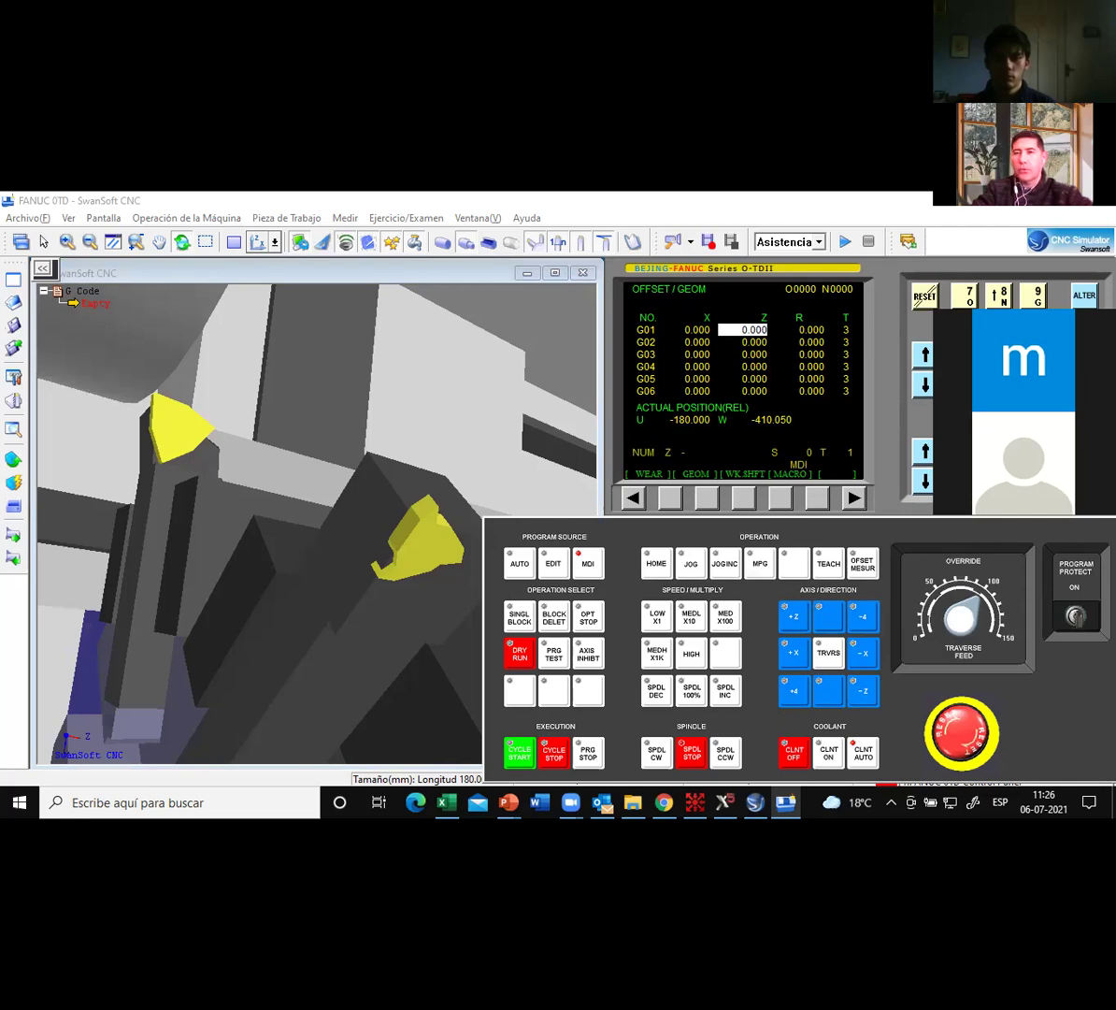
pyautogui.write('-410.05')
pyautogui.press('Return')
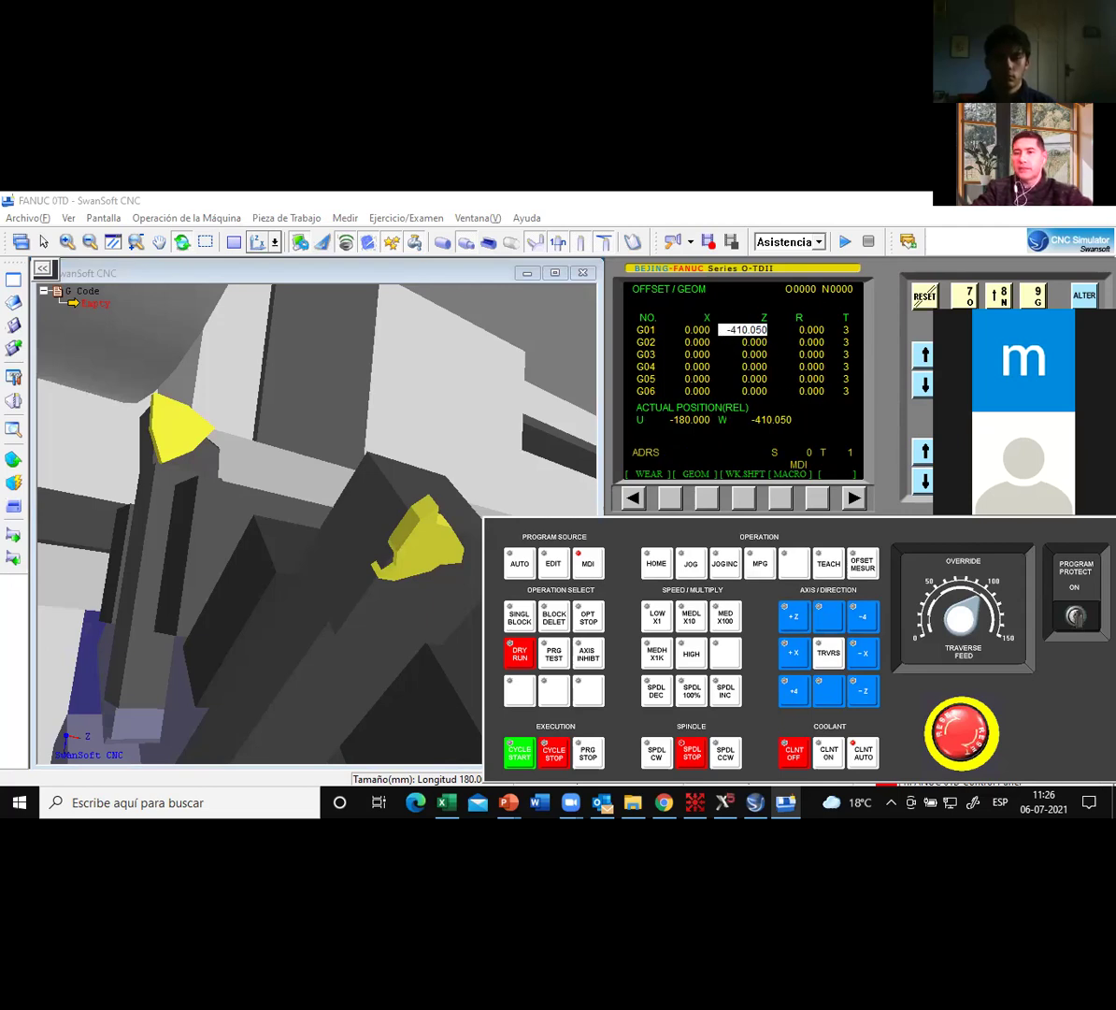
# Check the absolute position display and inspect the tool tip's location against the workpiece face.
pyautogui.click(965, 457)
pyautogui.click(671, 499)
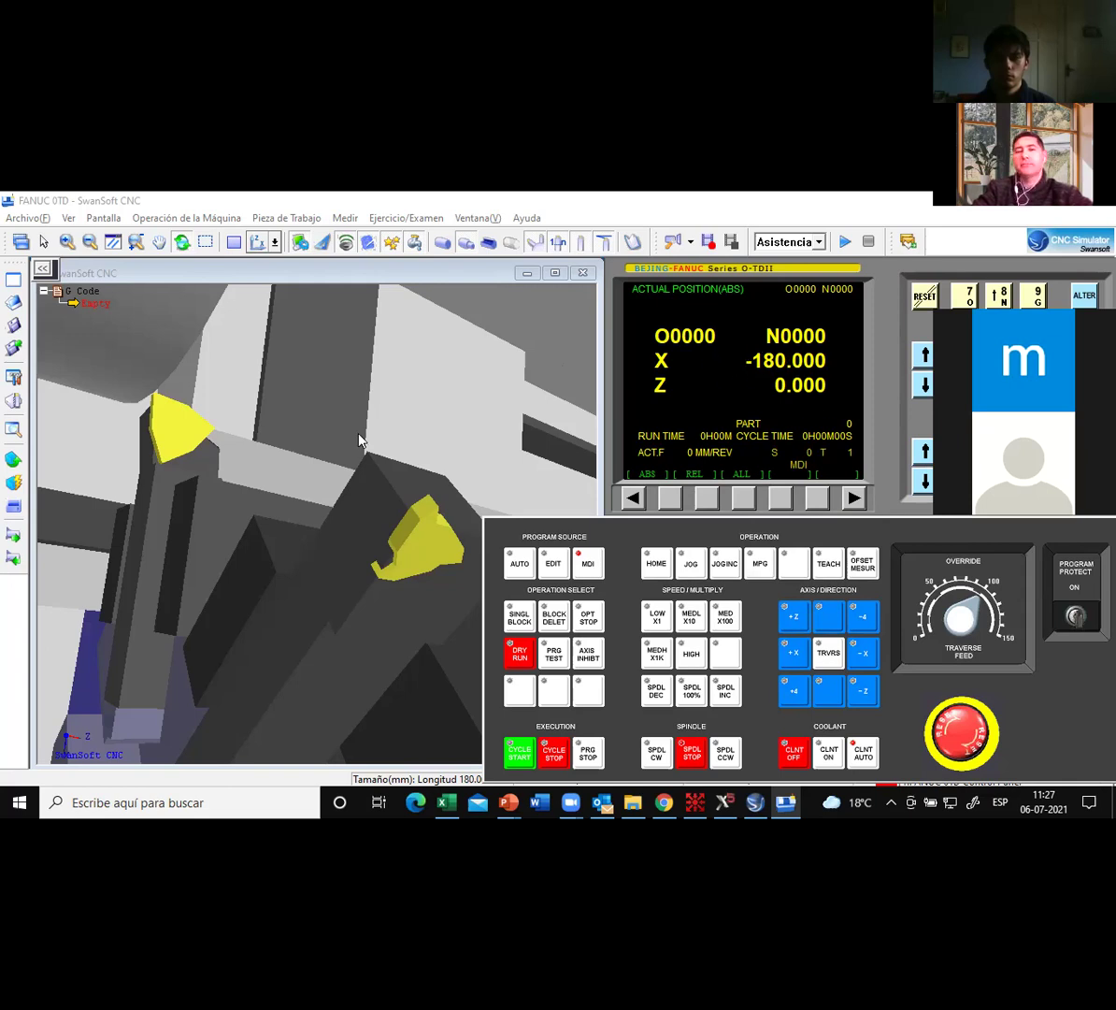
pyautogui.scroll(-5, 346, 426)
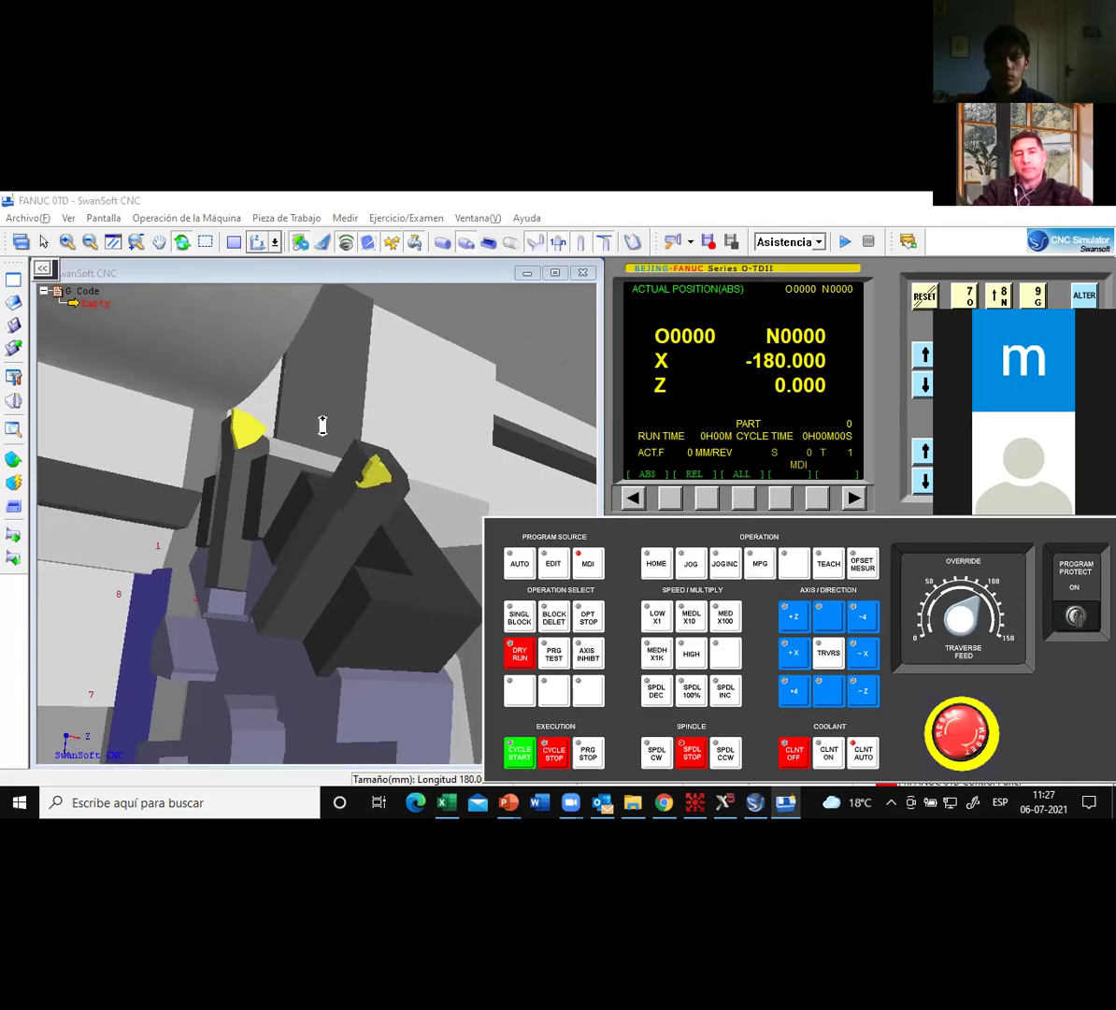
pyautogui.scroll(5, 280, 421)
pyautogui.scroll(-5, 244, 415)
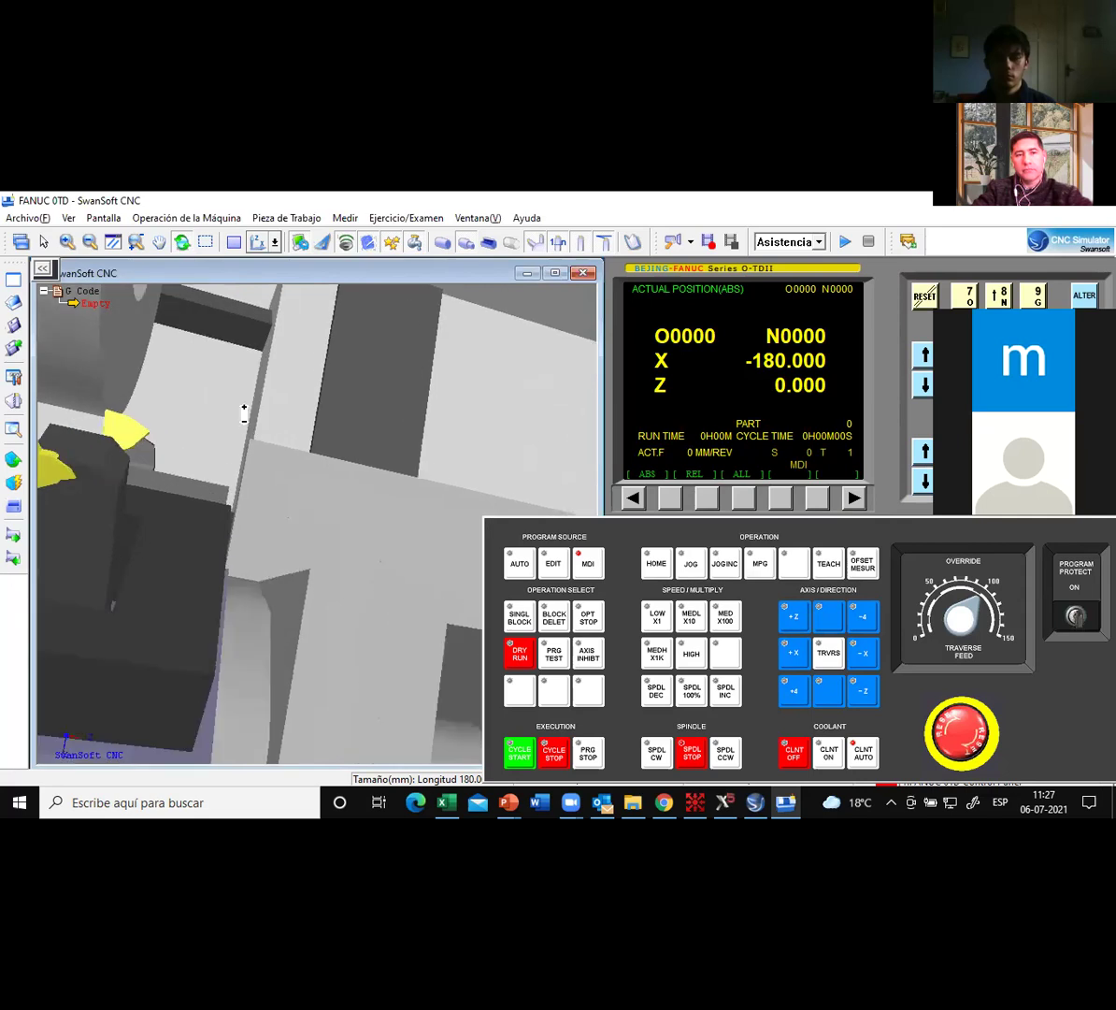
# Examine where tool 1's tip meets the workpiece edge, up close and from afar, and show the relative position.
pyautogui.moveTo(219, 423); pyautogui.dragTo(155, 440)
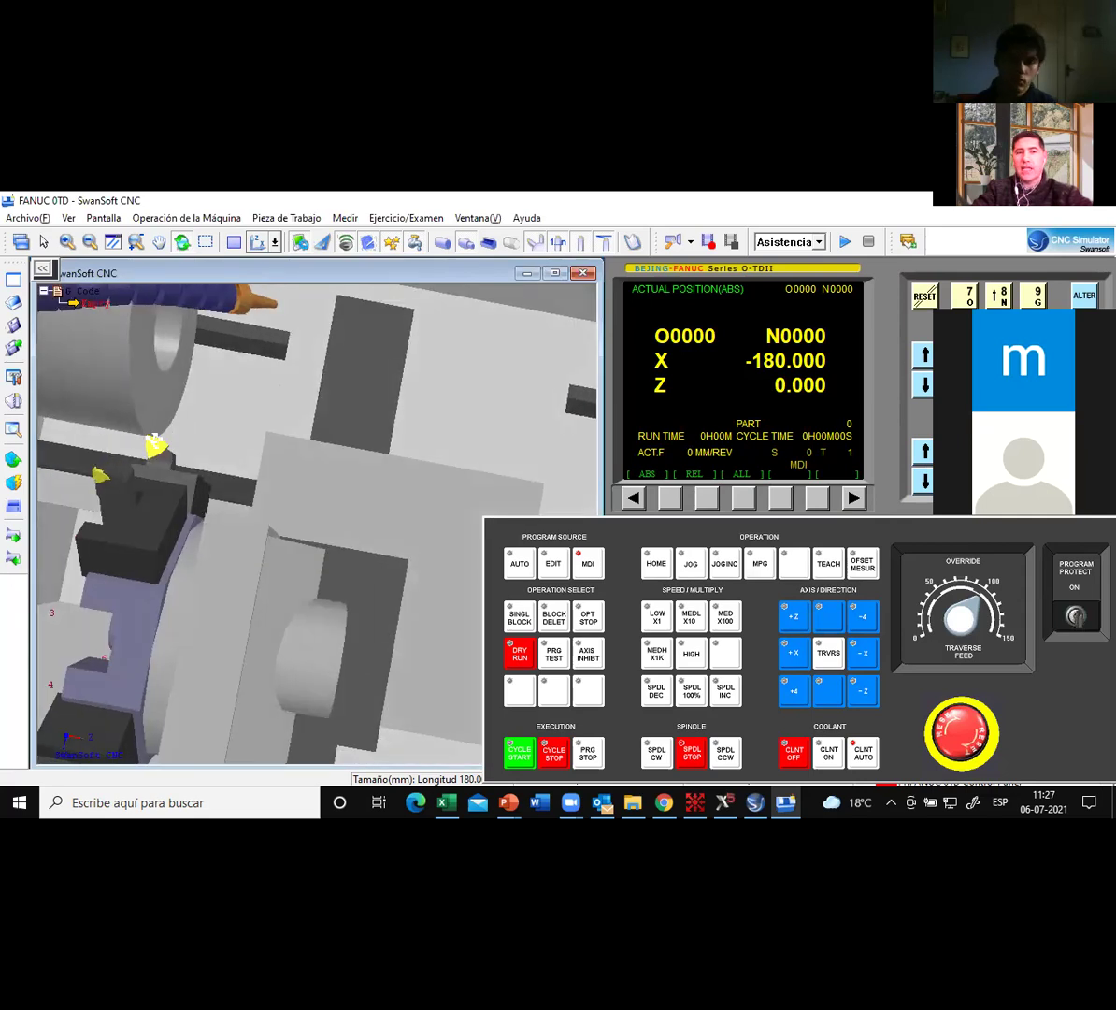
pyautogui.scroll(2, 154, 444)
pyautogui.scroll(3, 155, 449)
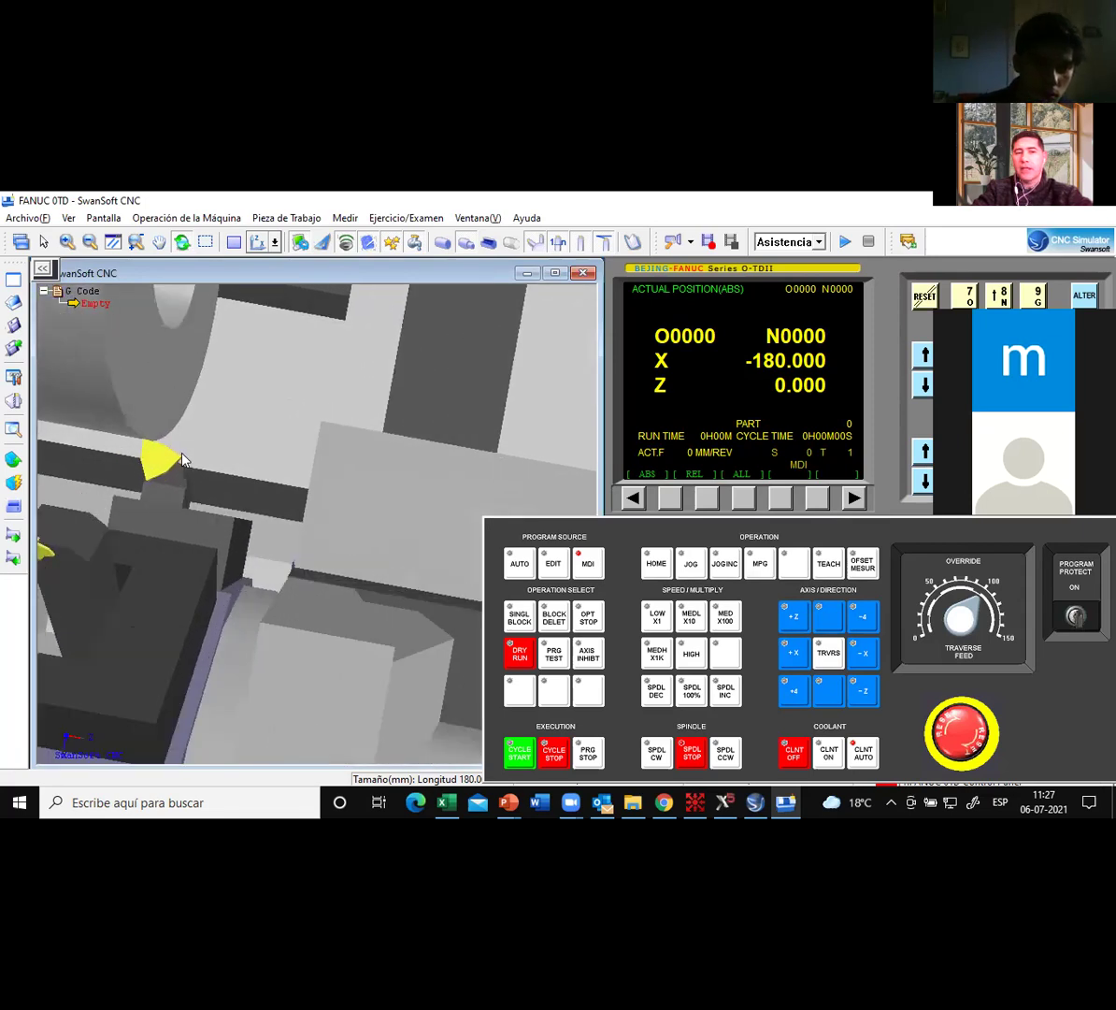
pyautogui.scroll(4, 141, 435)
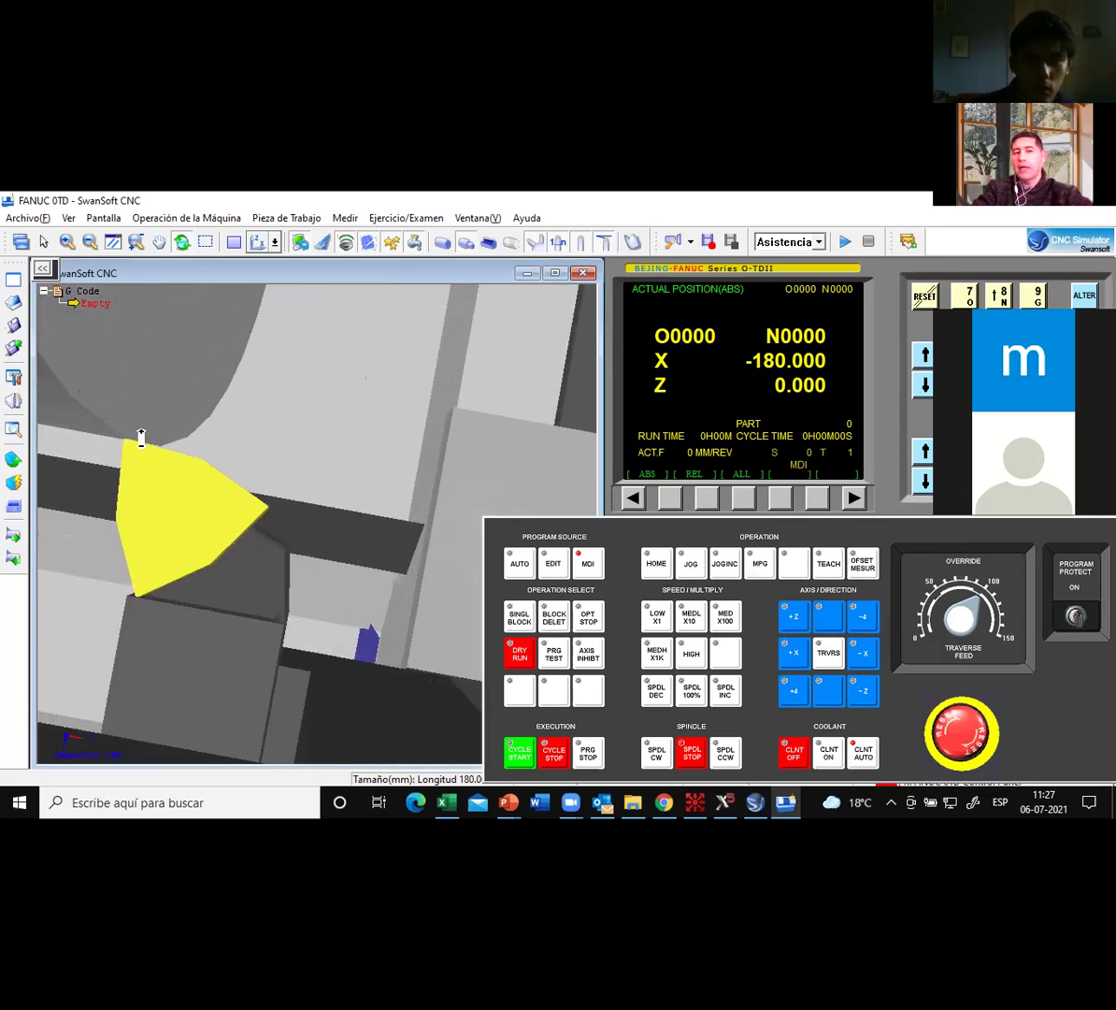
pyautogui.scroll(-1, 128, 439)
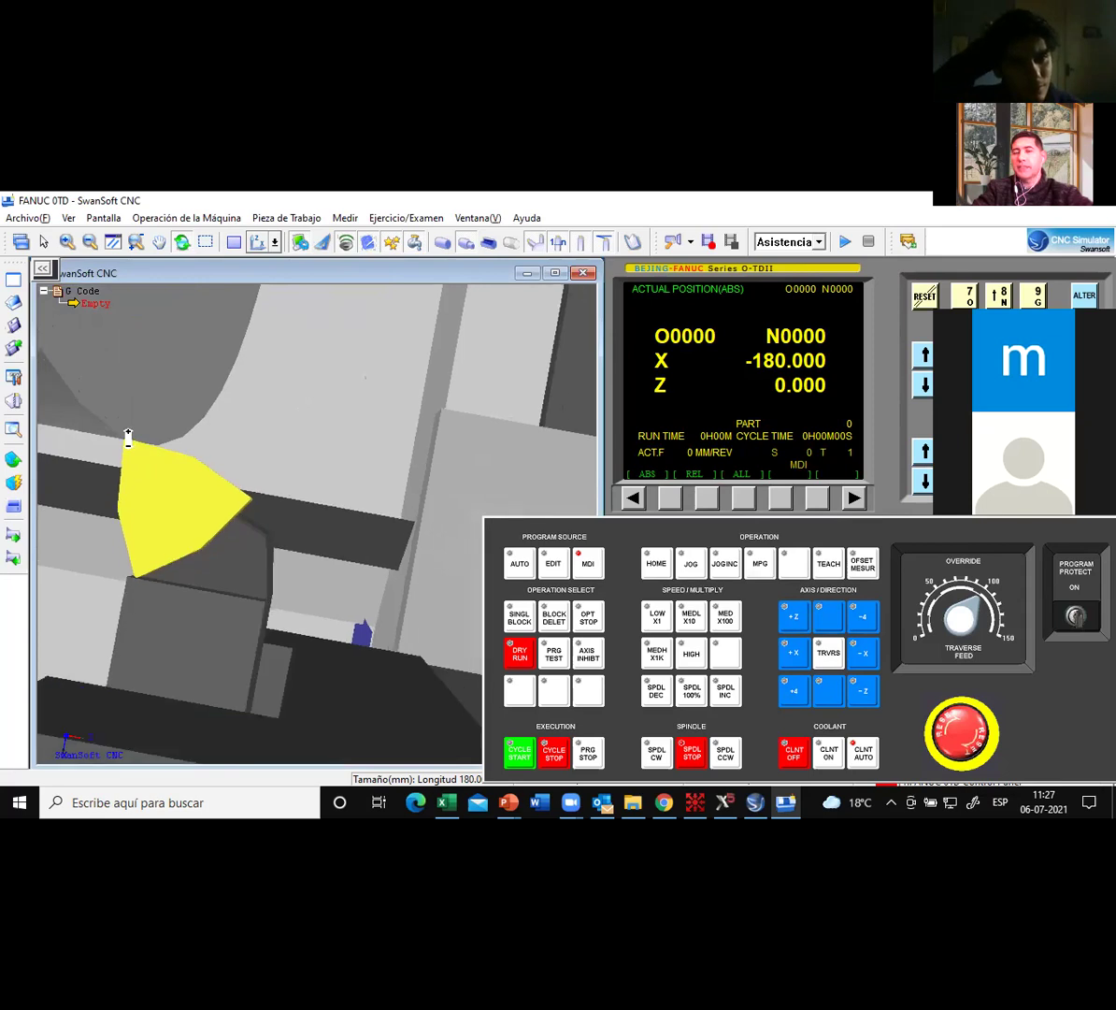
pyautogui.scroll(-5, 128, 440)
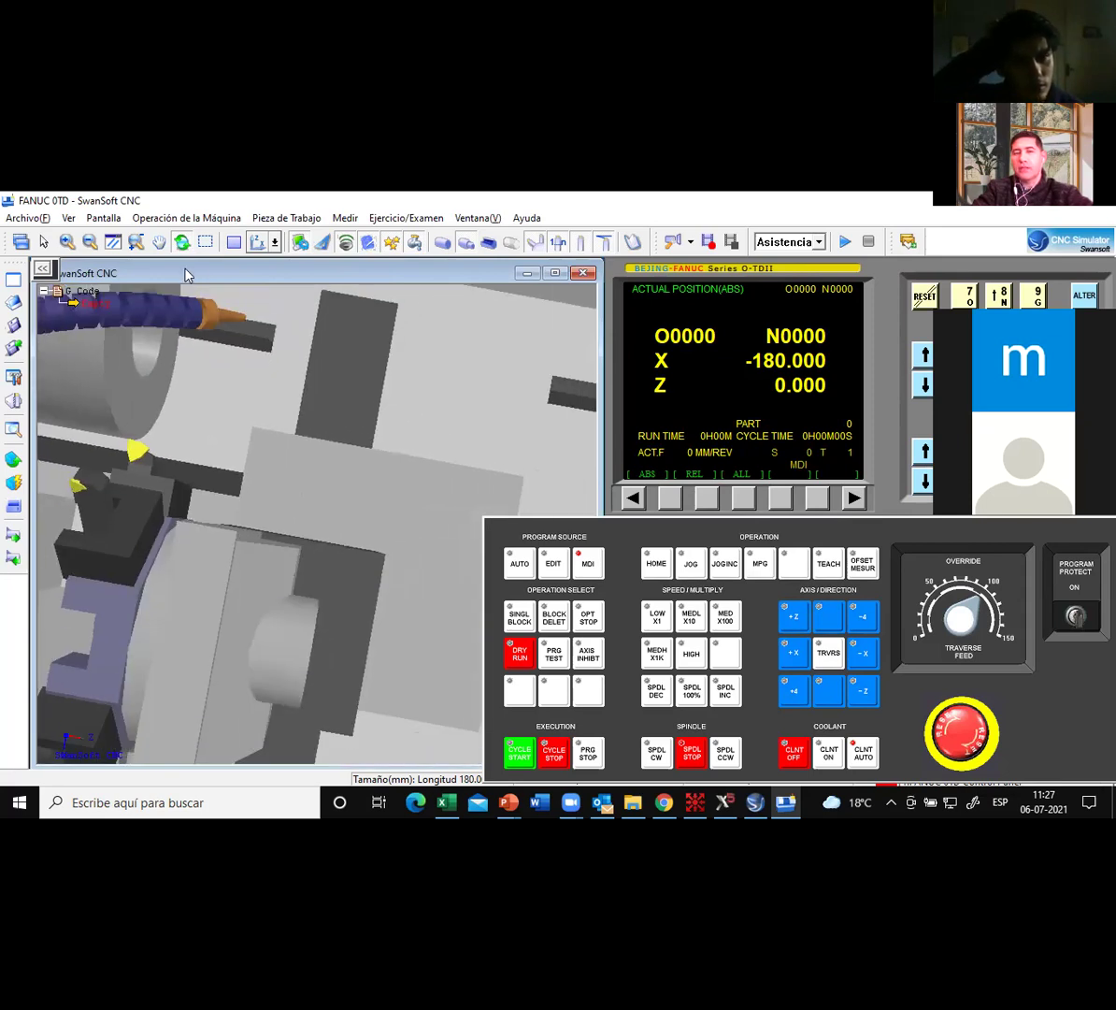
pyautogui.scroll(-6, 212, 369)
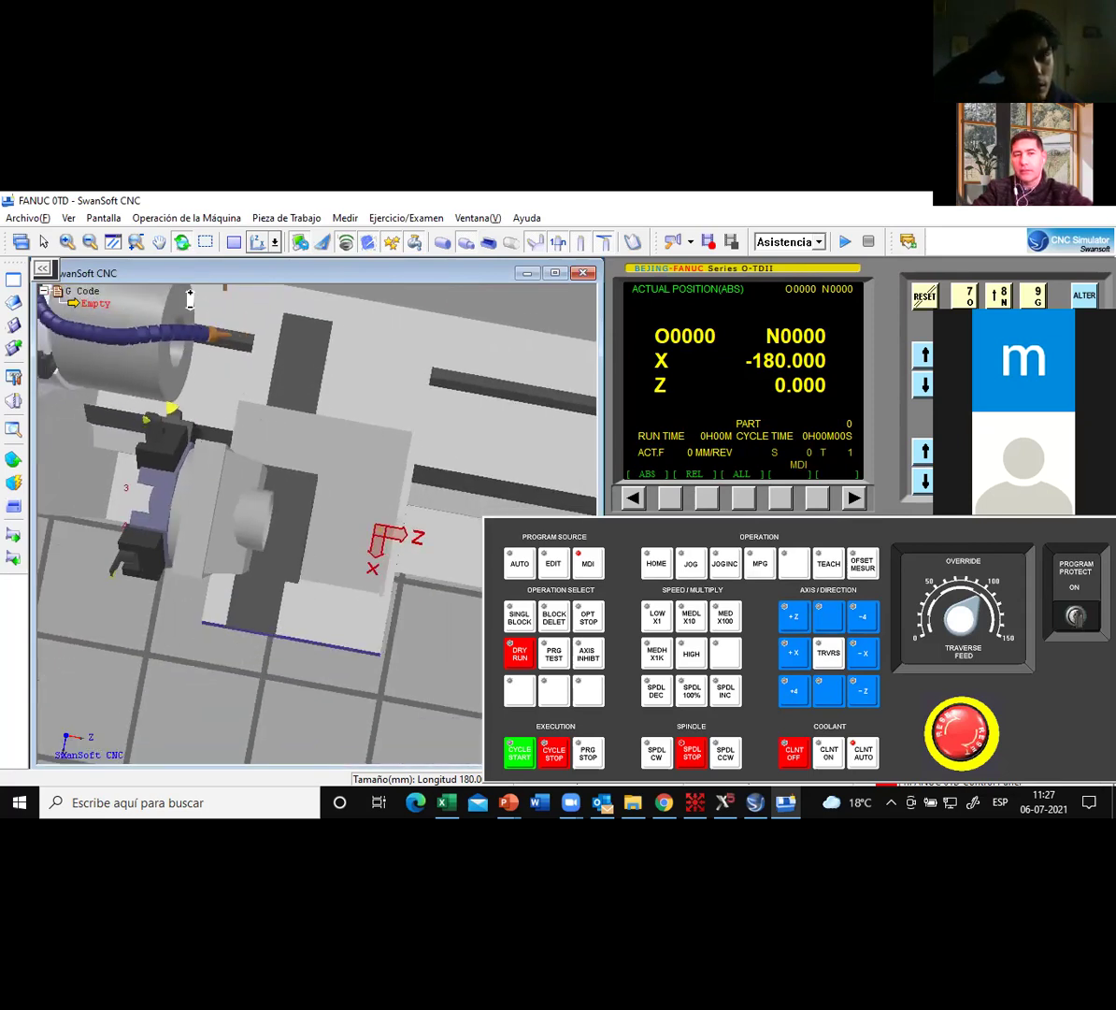
pyautogui.scroll(-1, 190, 297)
pyautogui.scroll(-2, 194, 294)
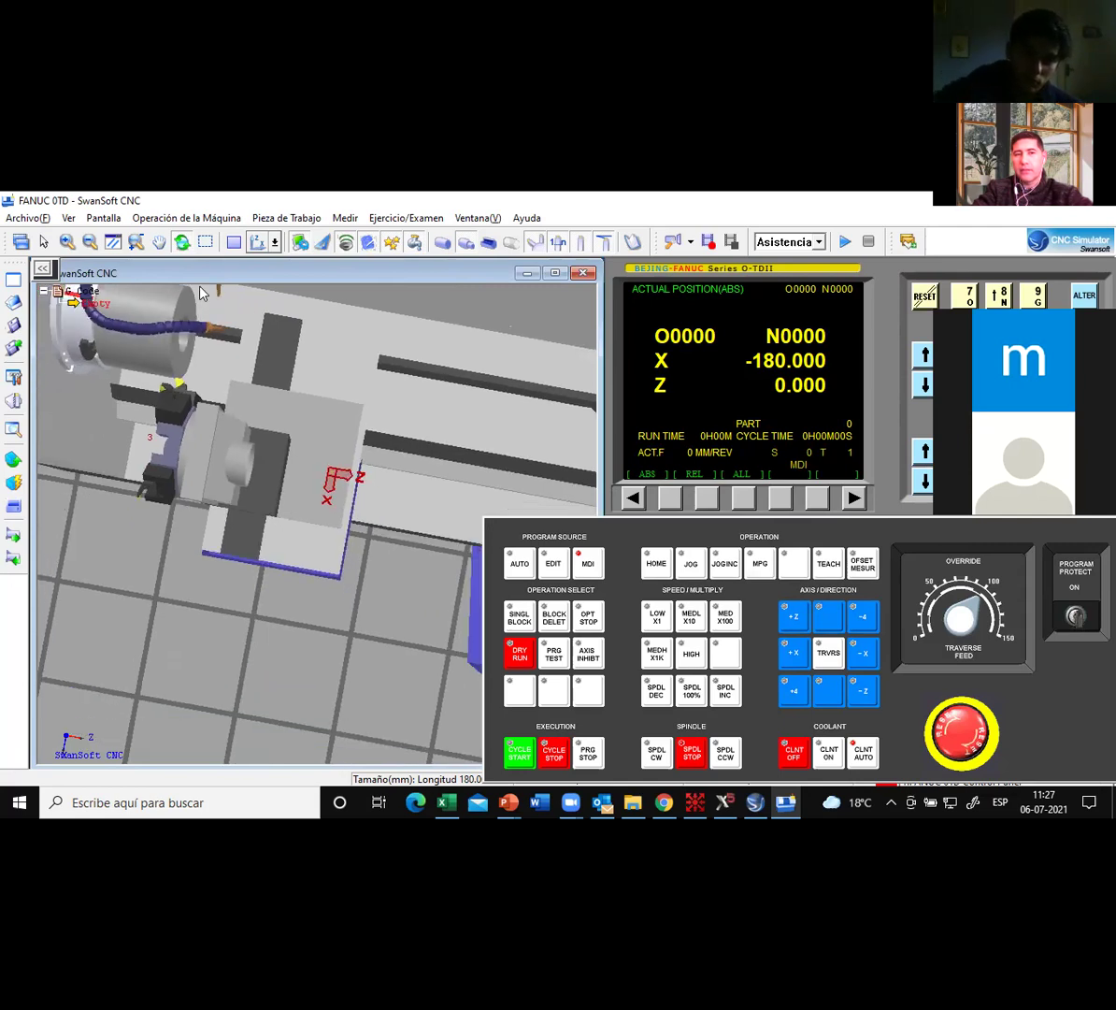
pyautogui.scroll(10, 200, 289)
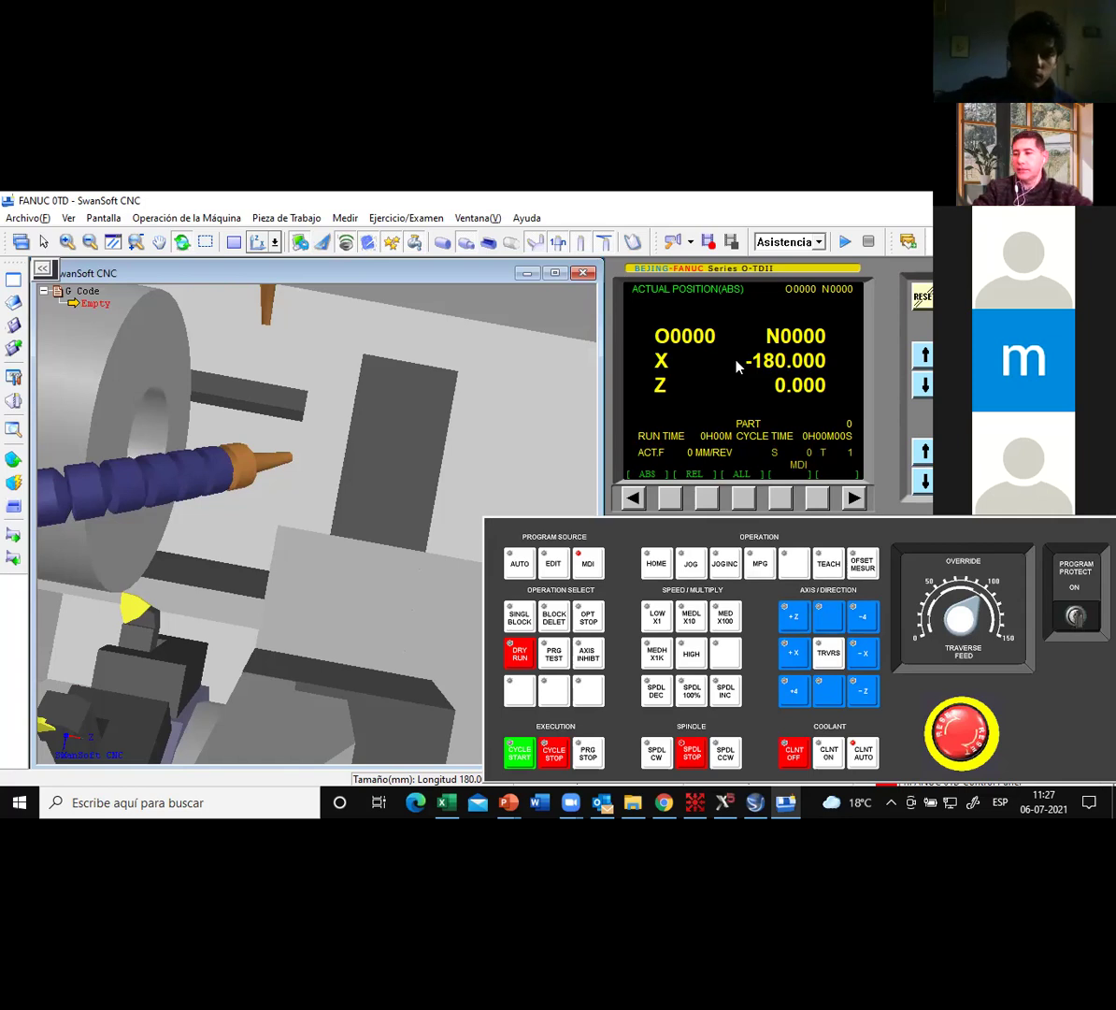
pyautogui.click(699, 499)
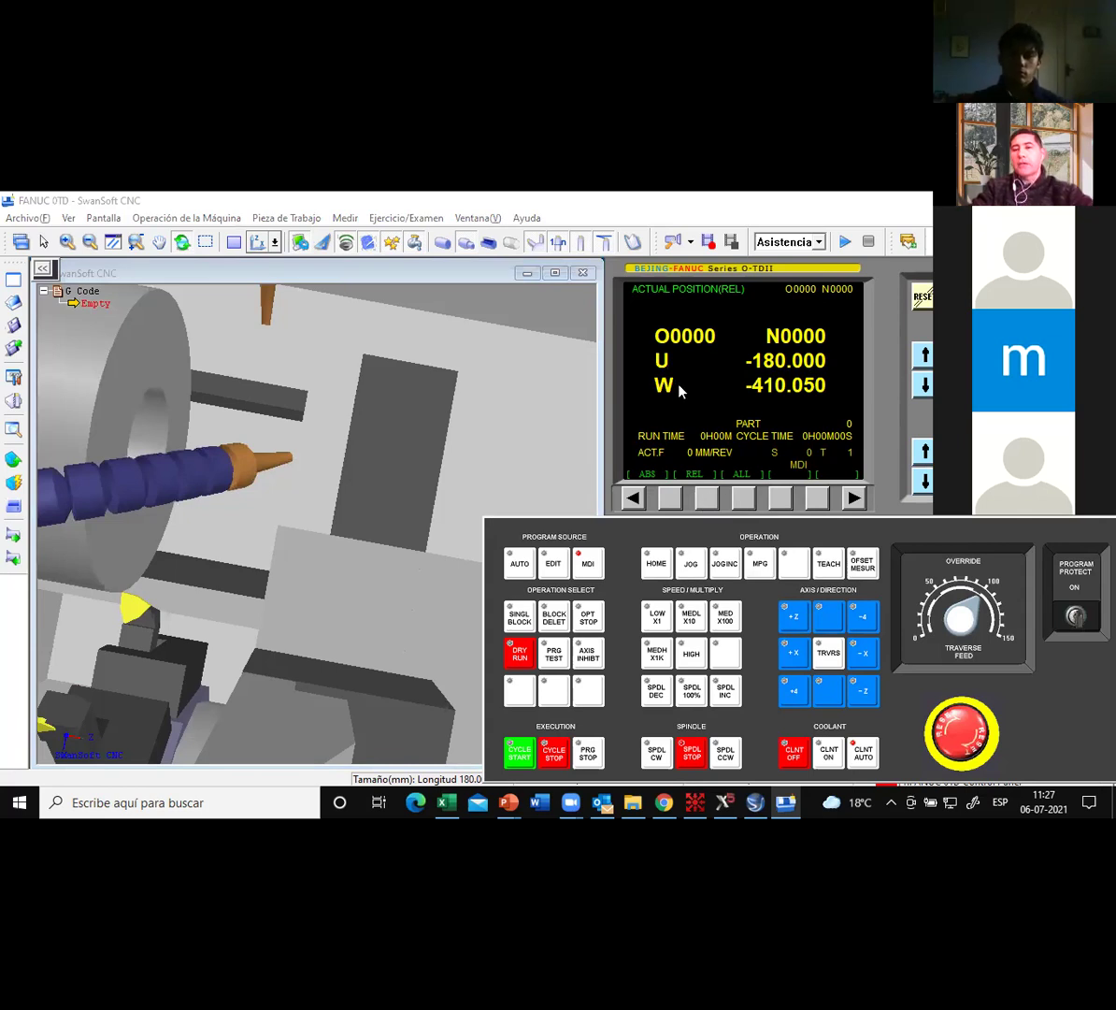
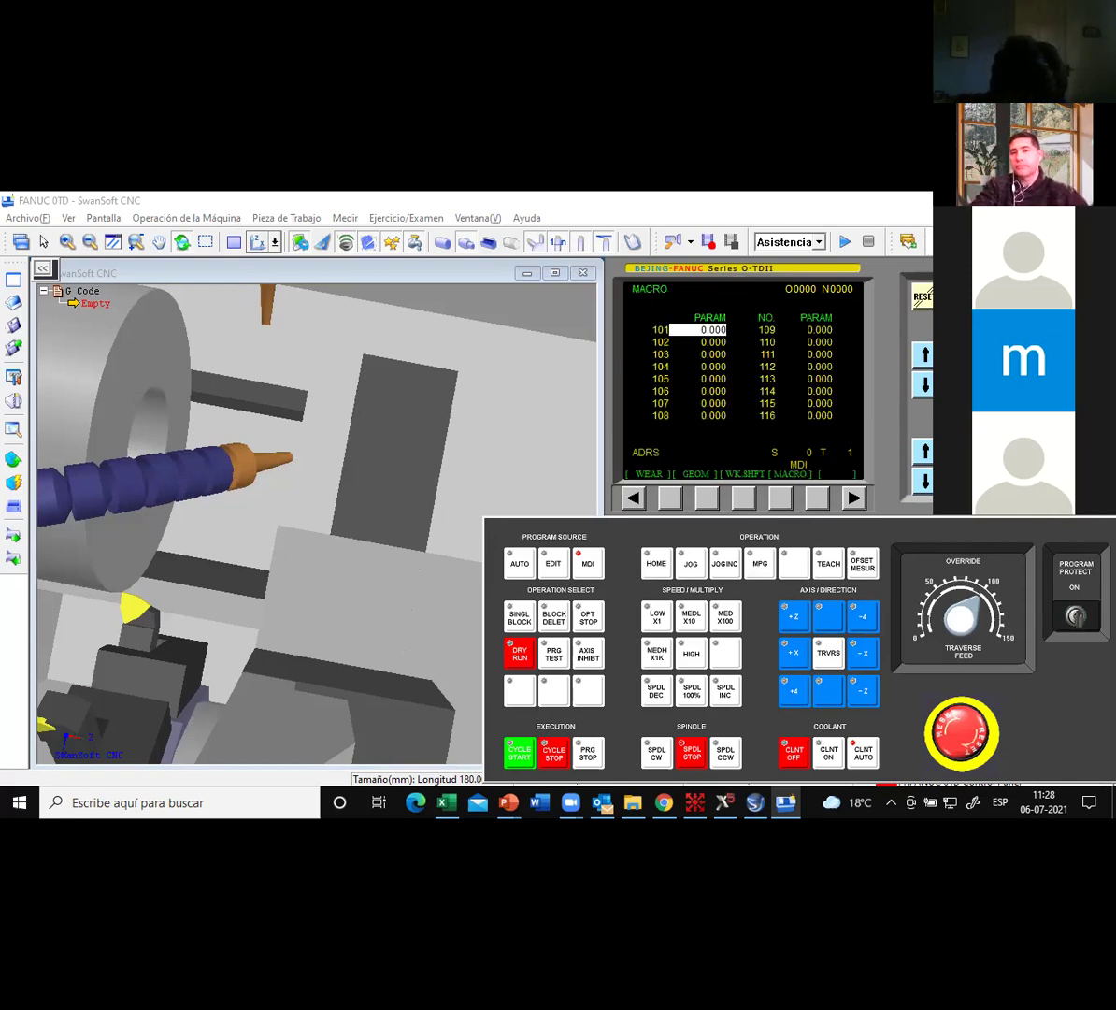
# Open the tool geometry offsets, set the X value of G01 to 400, and show the absolute position.
pyautogui.click(748, 502)
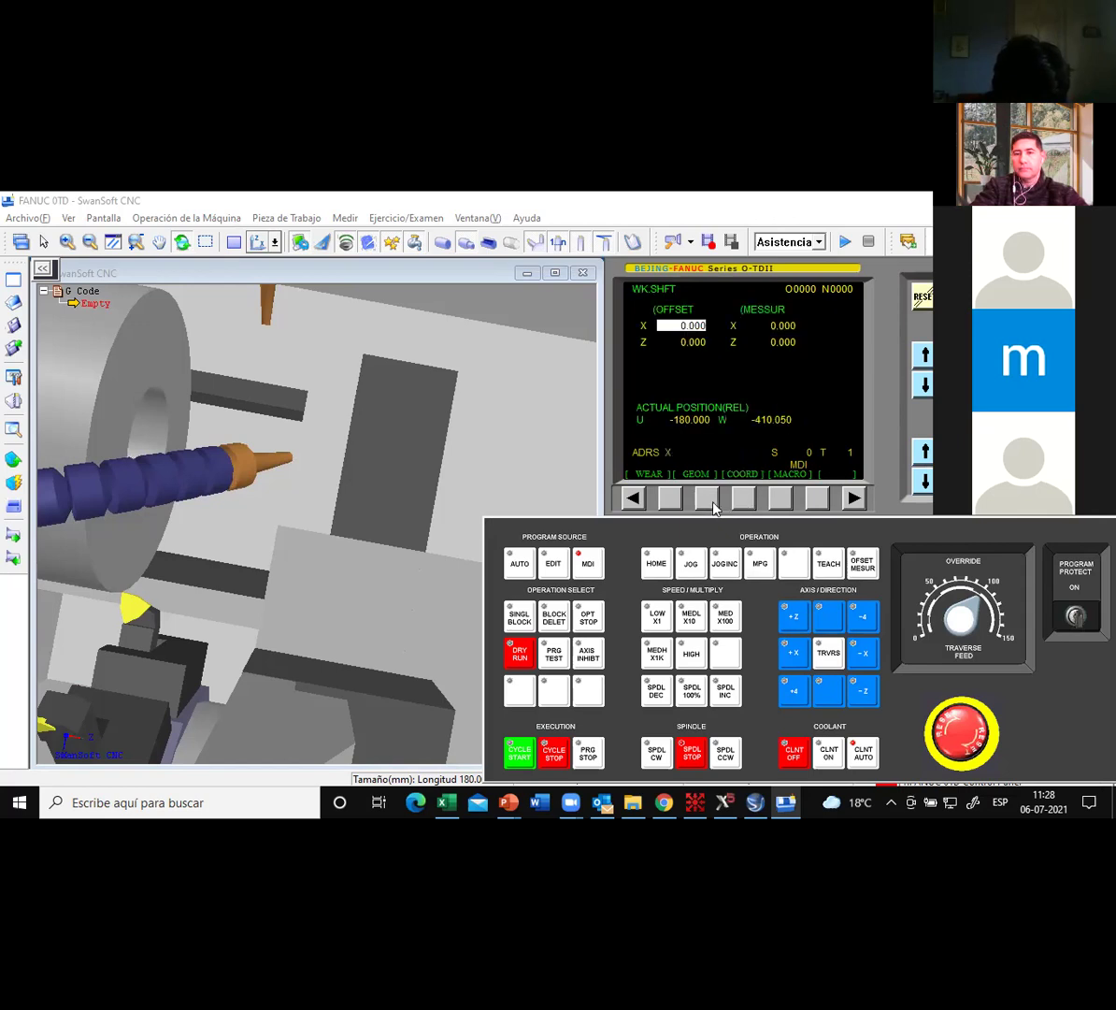
pyautogui.click(706, 499)
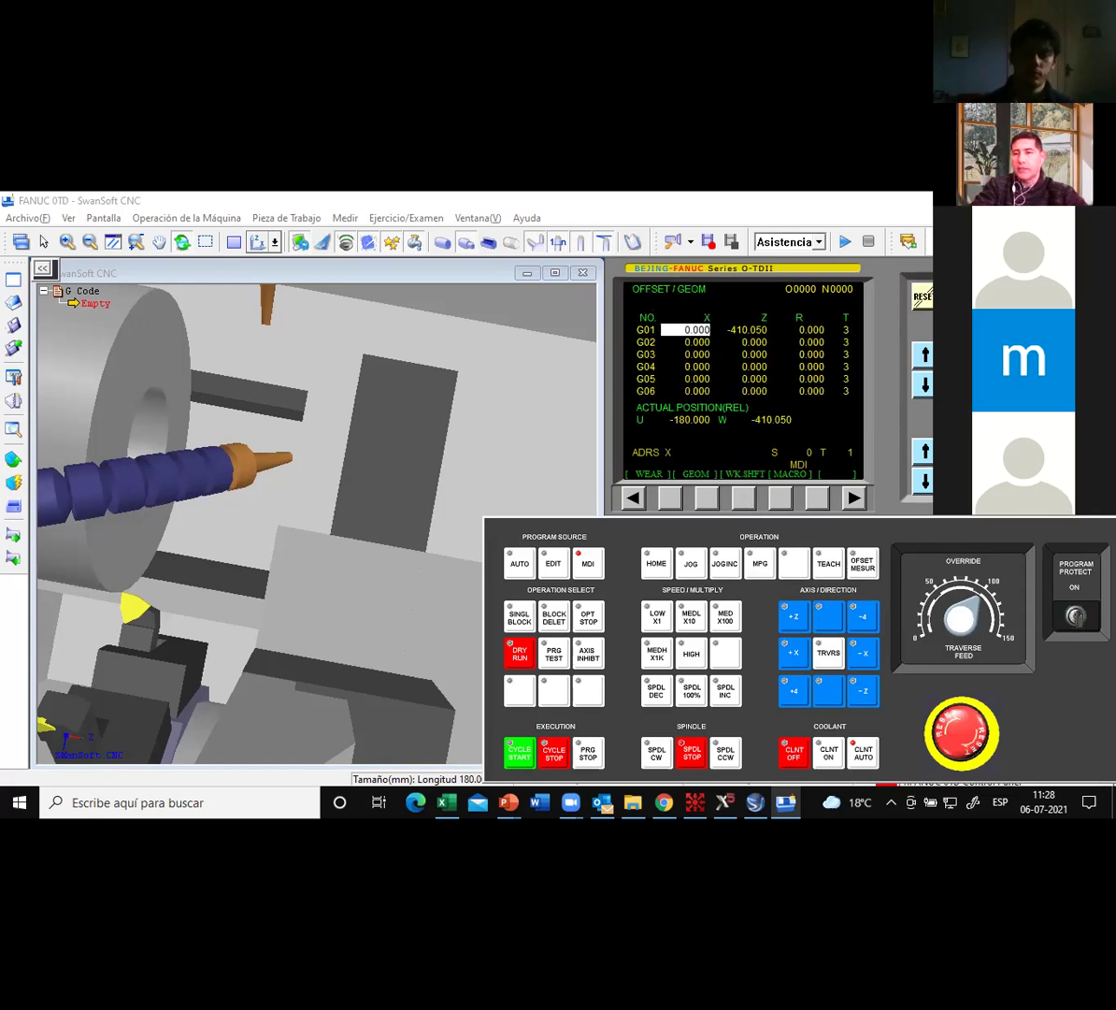
pyautogui.write('44')
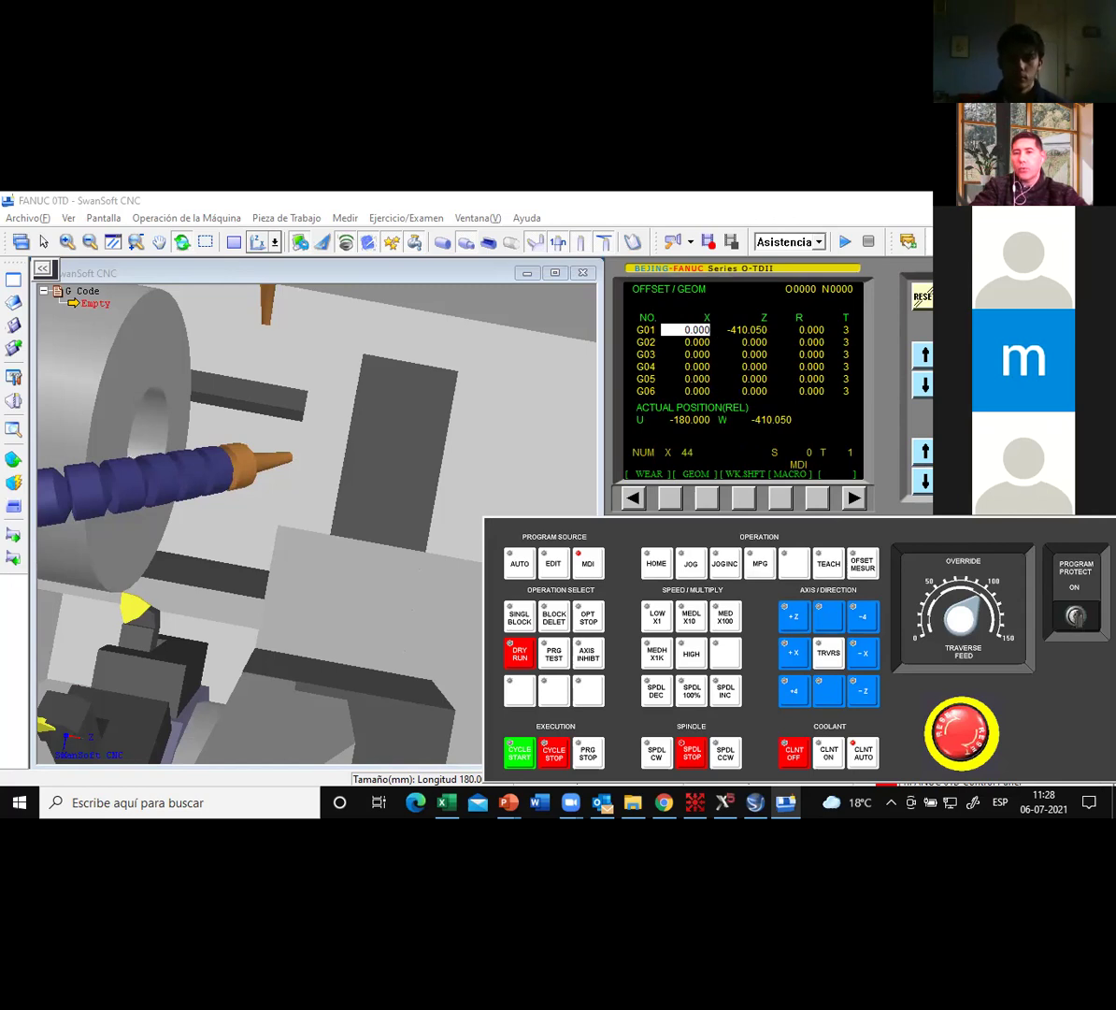
pyautogui.press('Return')
pyautogui.write('X')
pyautogui.press('Return')
pyautogui.click(671, 498)
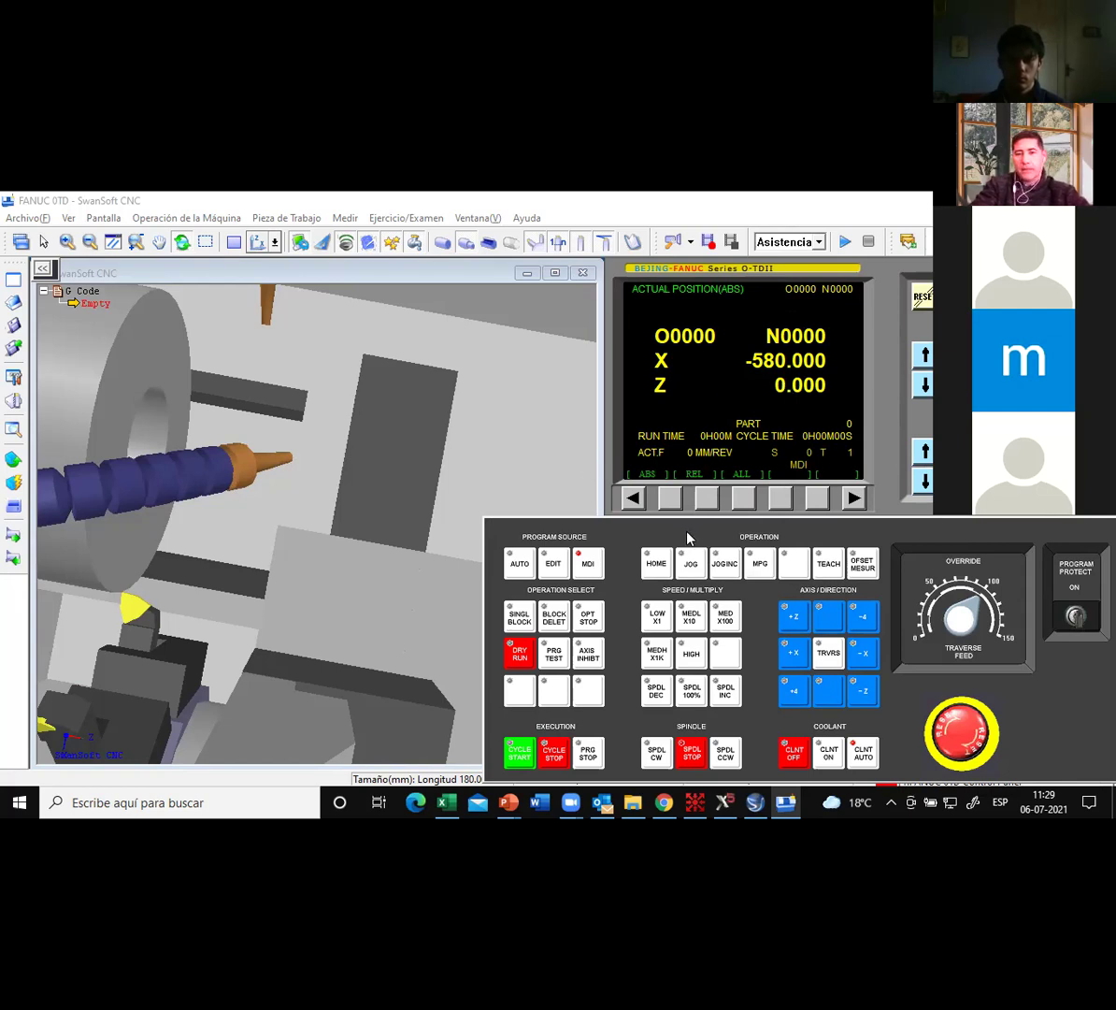
# Enter the tool call T0101 as an MDI command and execute it.
pyautogui.click(1010, 451)
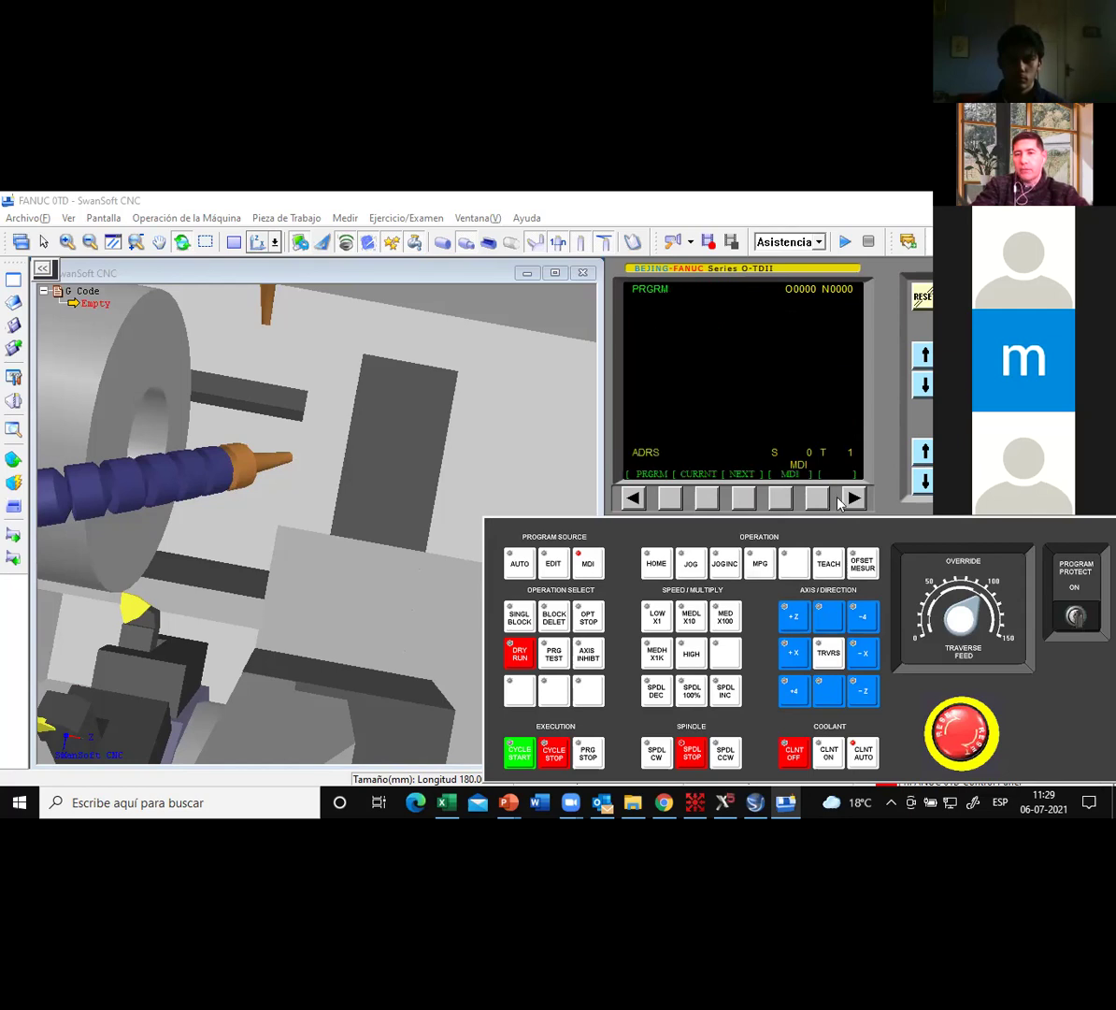
pyautogui.click(783, 500)
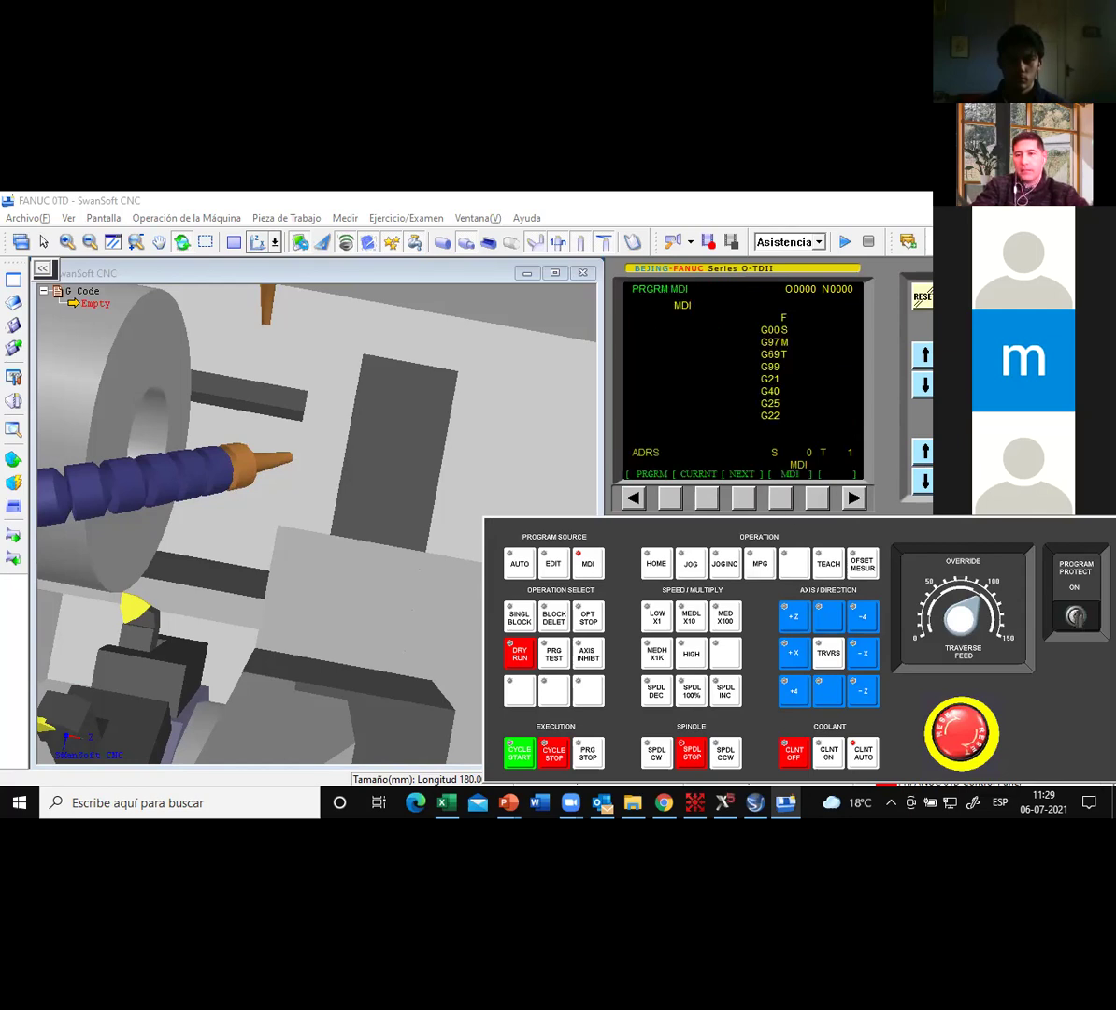
pyautogui.write('T 0101')
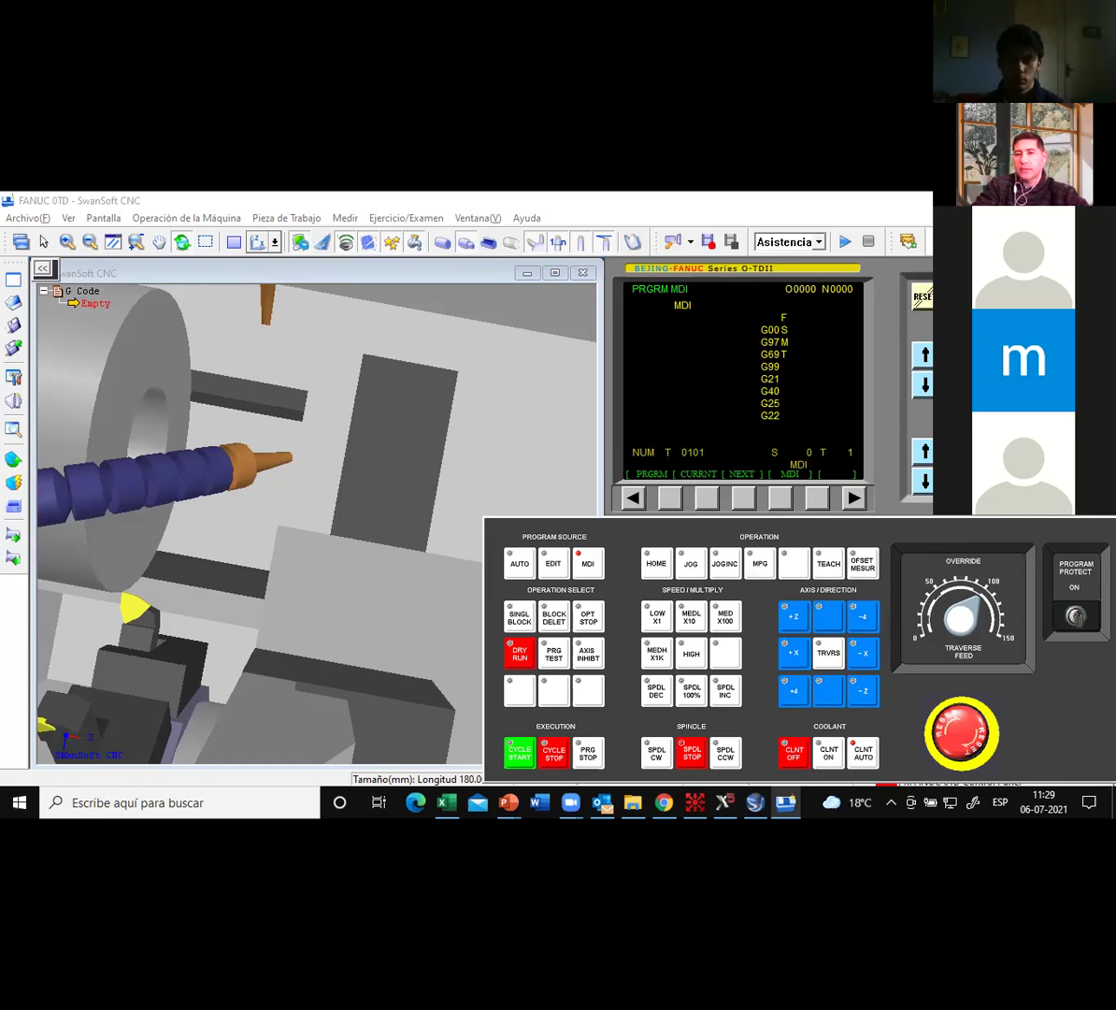
pyautogui.press('Return')
pyautogui.click(523, 755)
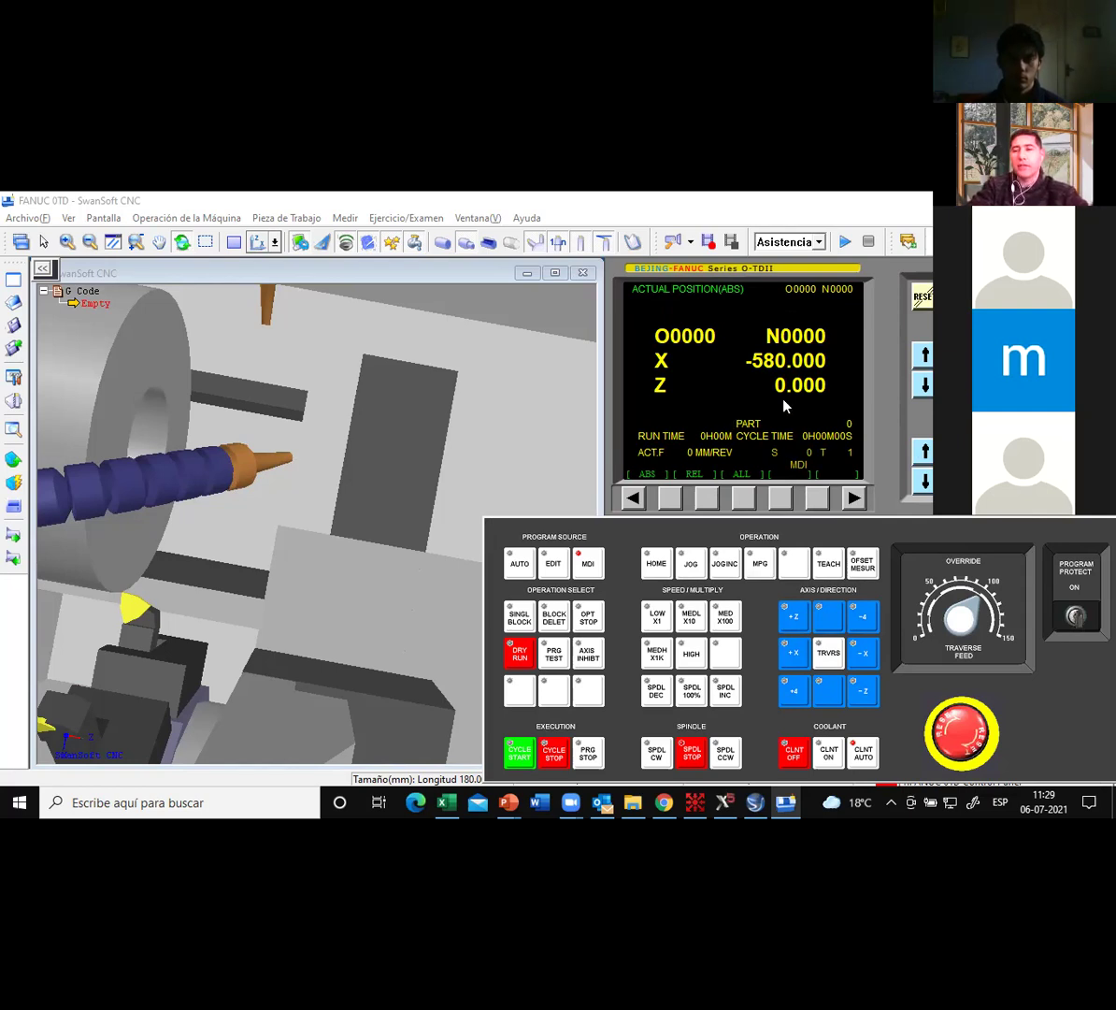
# Reopen the tool geometry offsets, set the X value of G01 to -400, and show the absolute position.
pyautogui.click(1035, 453)
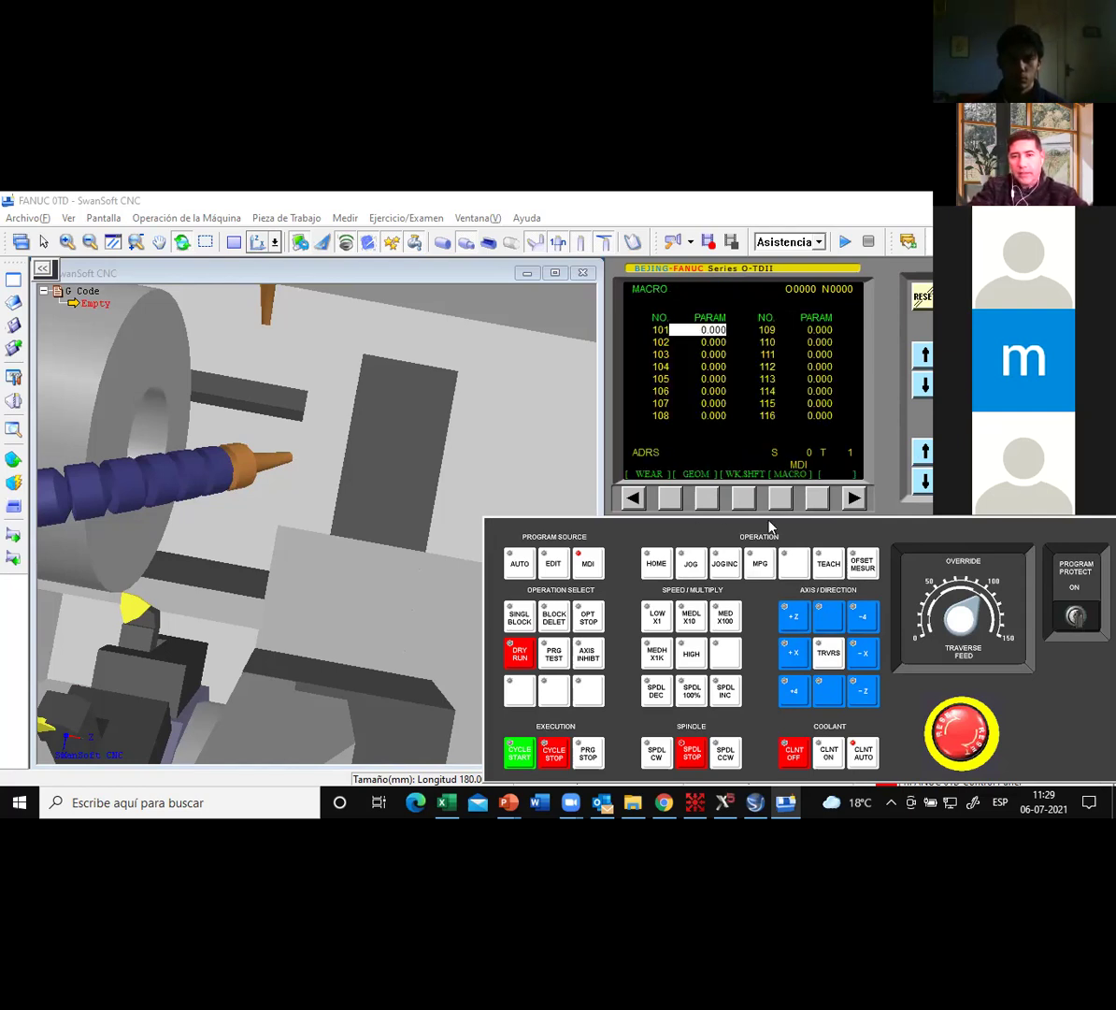
pyautogui.click(742, 500)
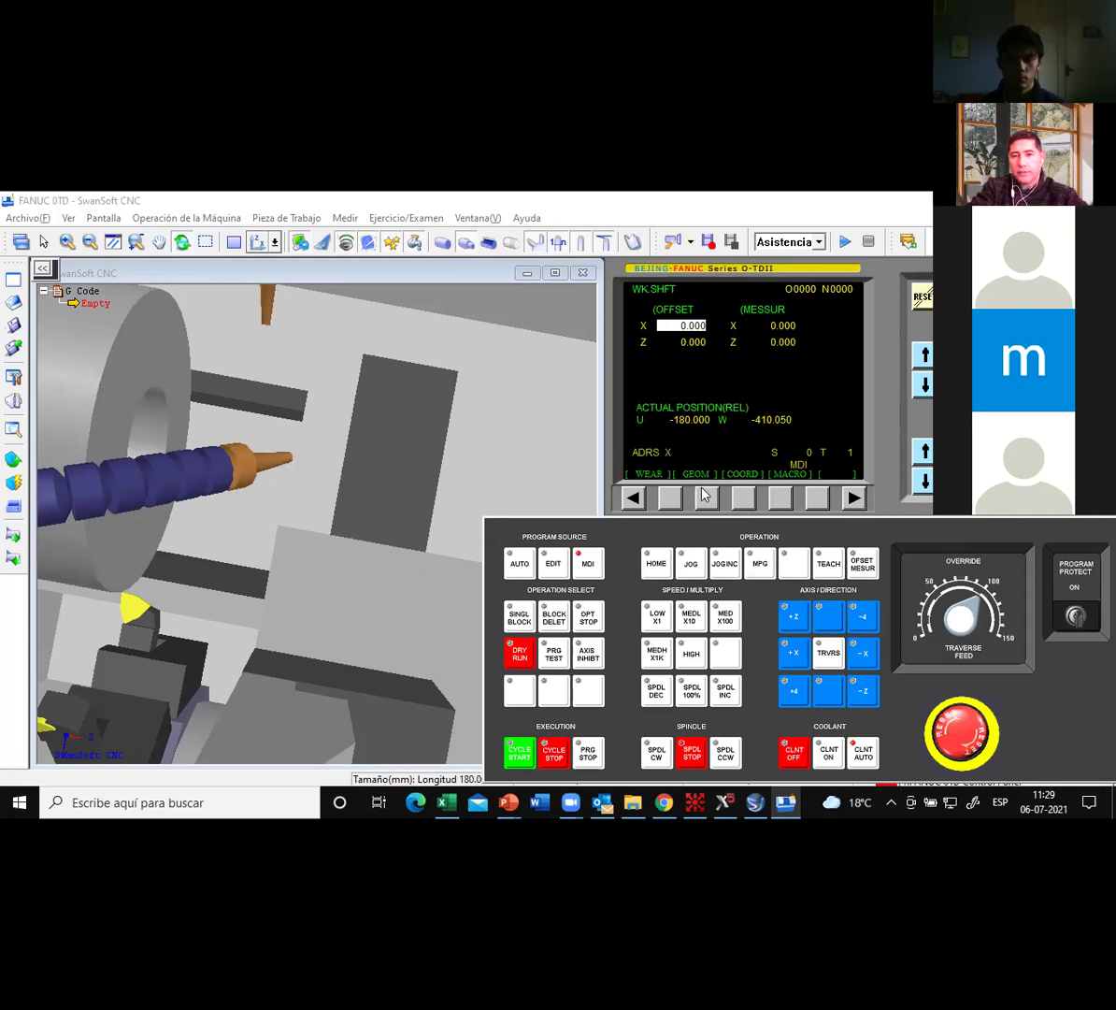
pyautogui.click(703, 501)
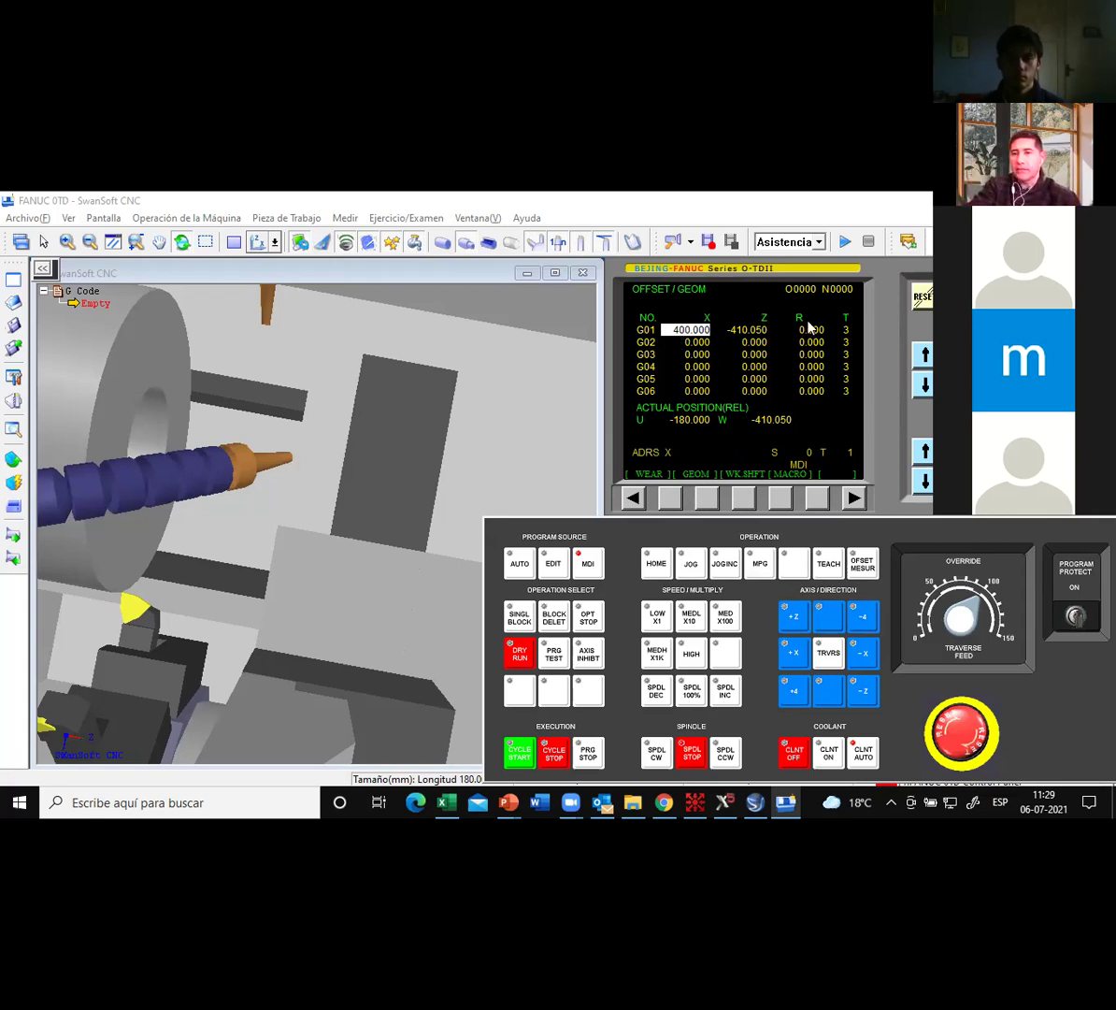
pyautogui.write('4')
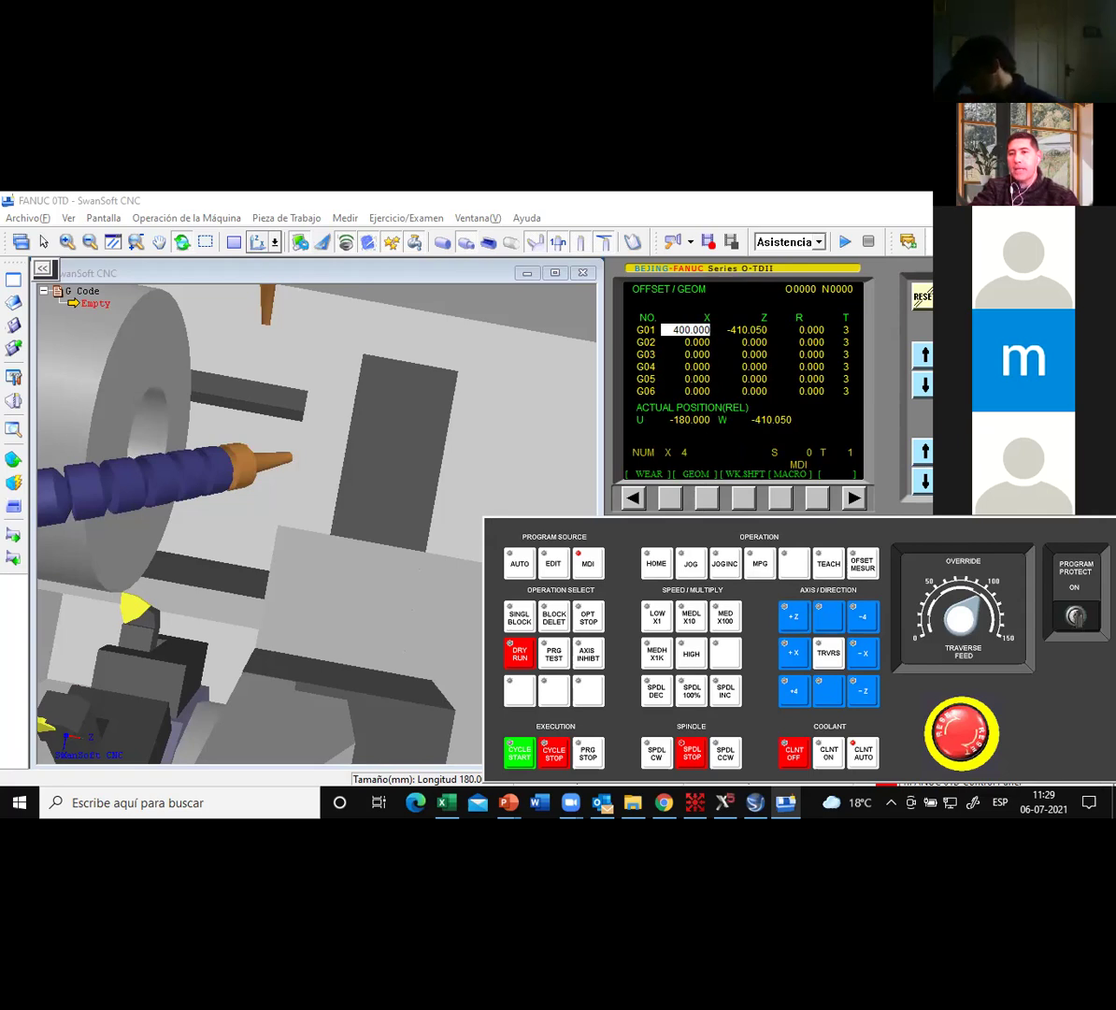
pyautogui.write('4')
pyautogui.press('BackSpace')
pyautogui.write('x')
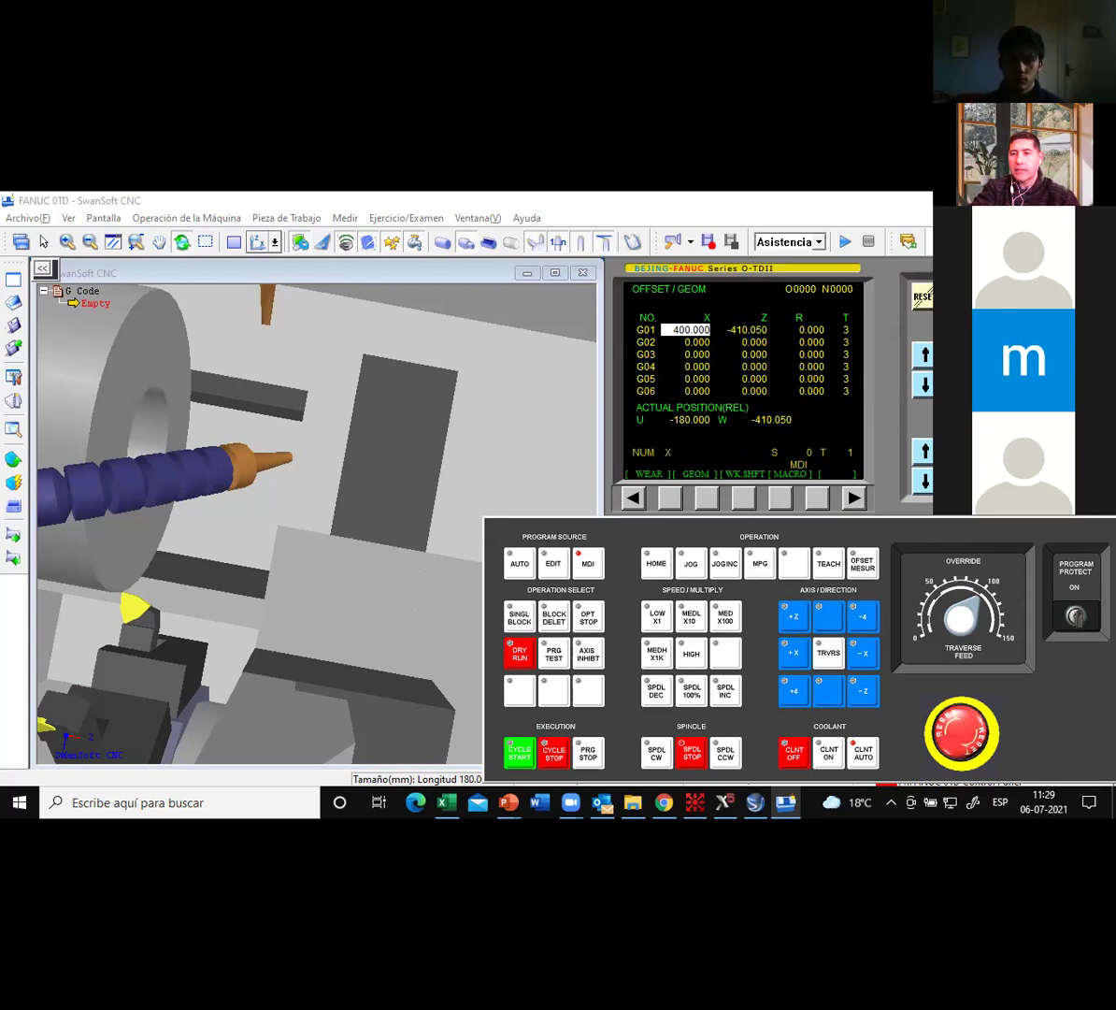
pyautogui.write('-400')
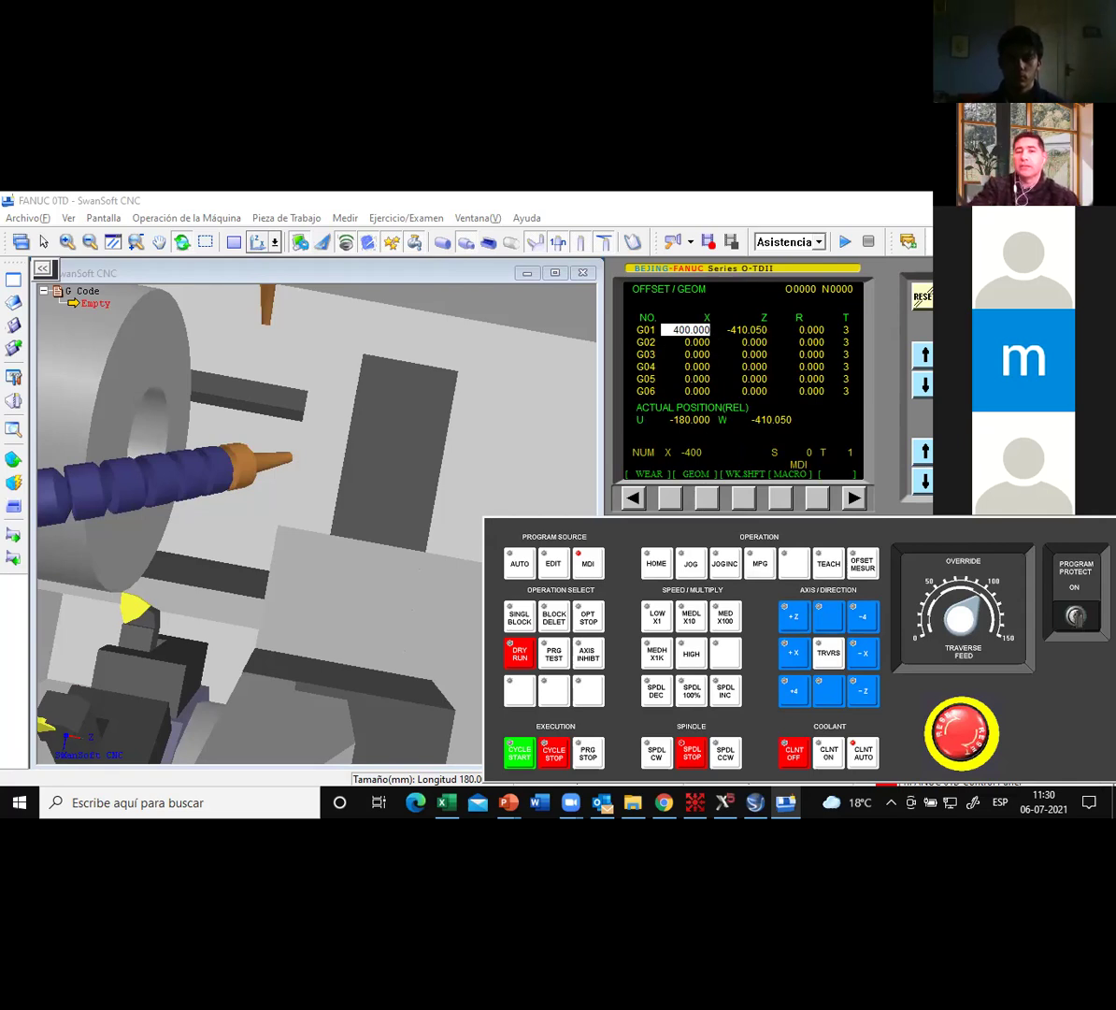
pyautogui.click(1085, 451)
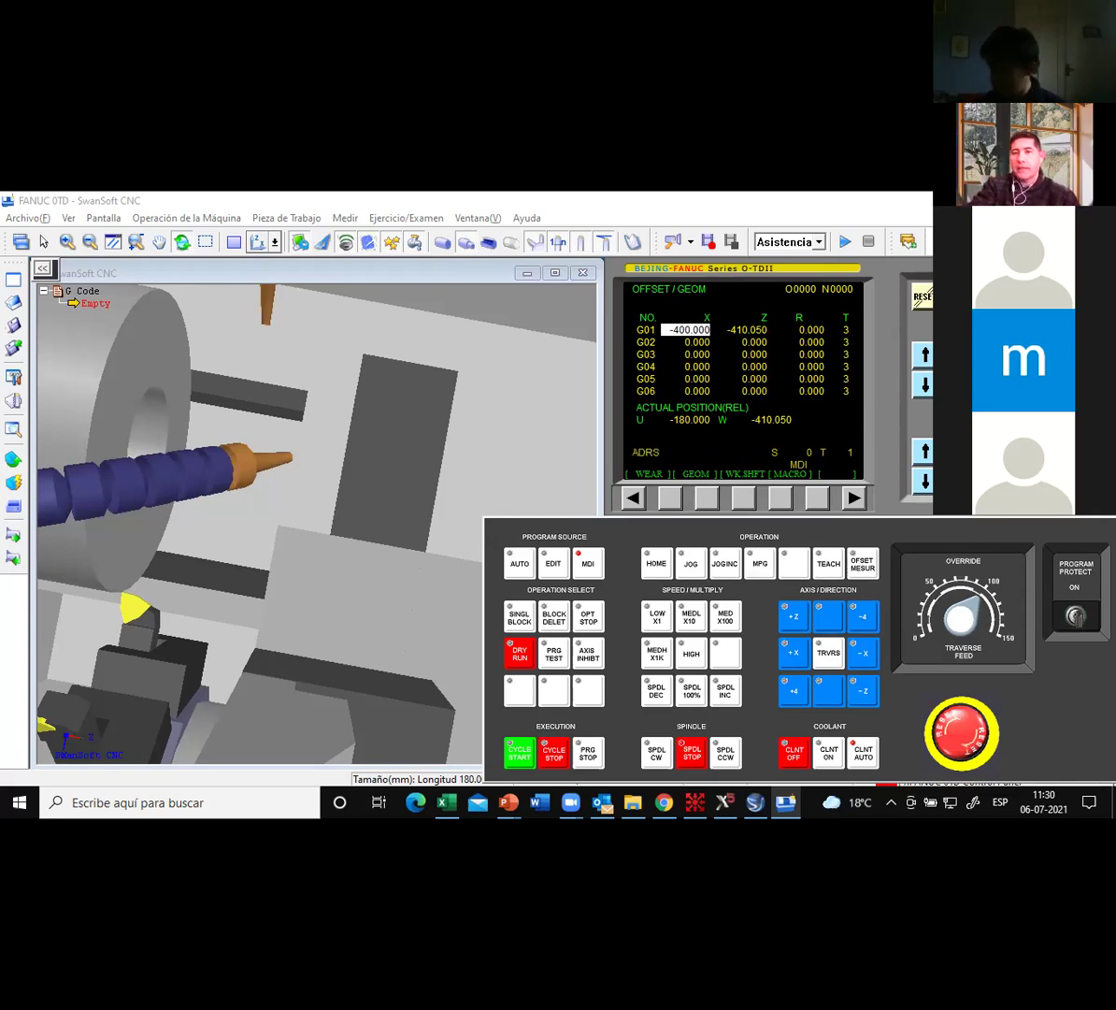
pyautogui.click(961, 453)
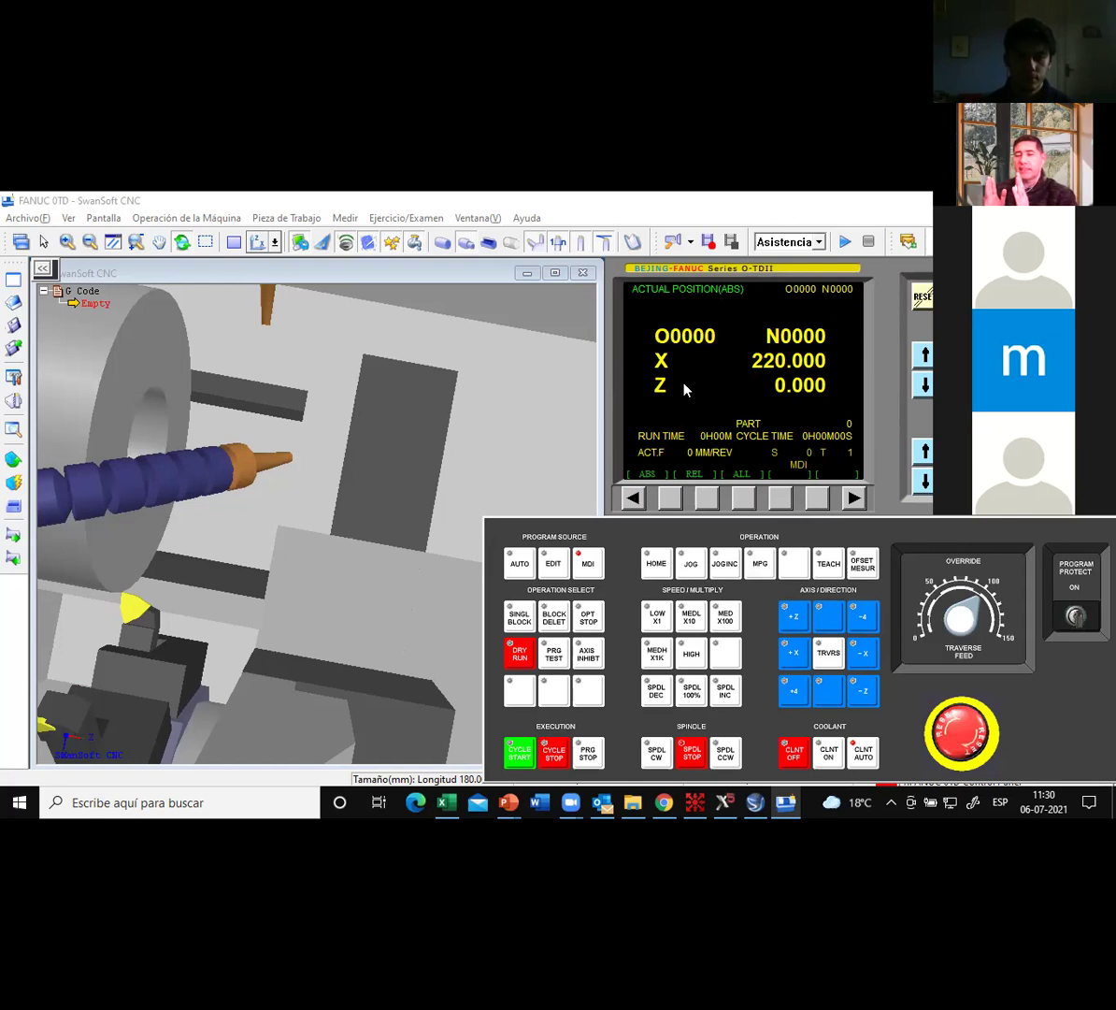
# Compare the relative position display with the X and Z geometry offsets of G01.
pyautogui.click(707, 497)
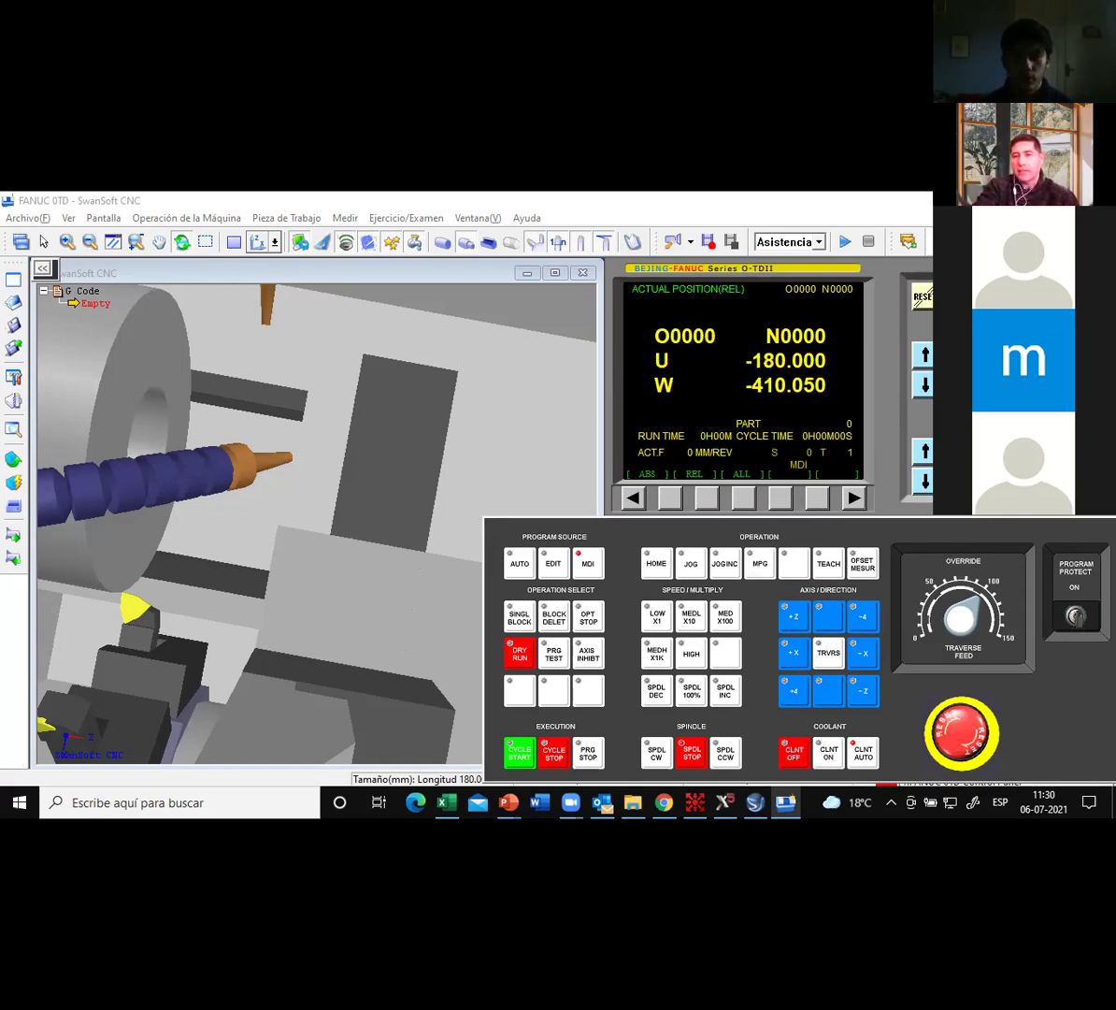
pyautogui.click(1024, 453)
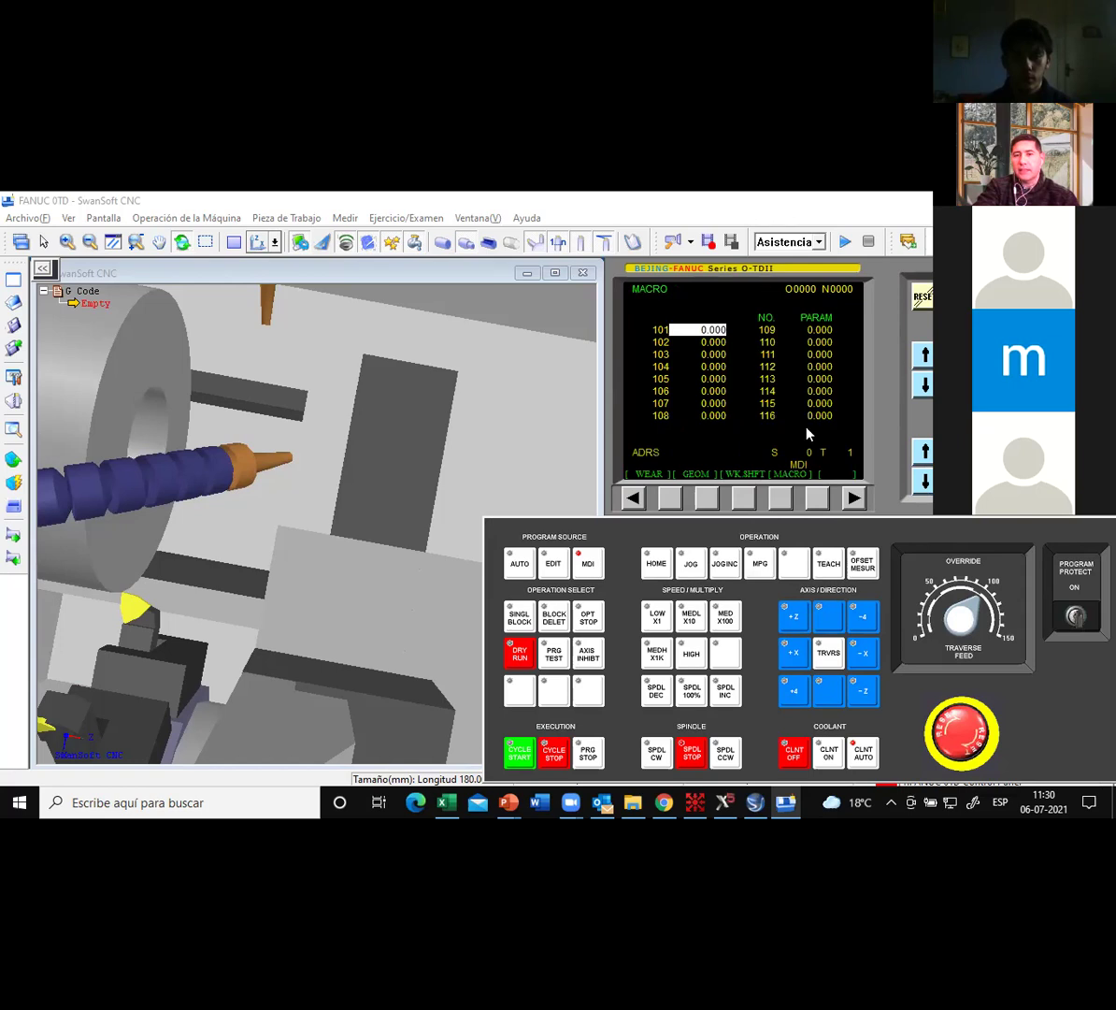
pyautogui.click(704, 501)
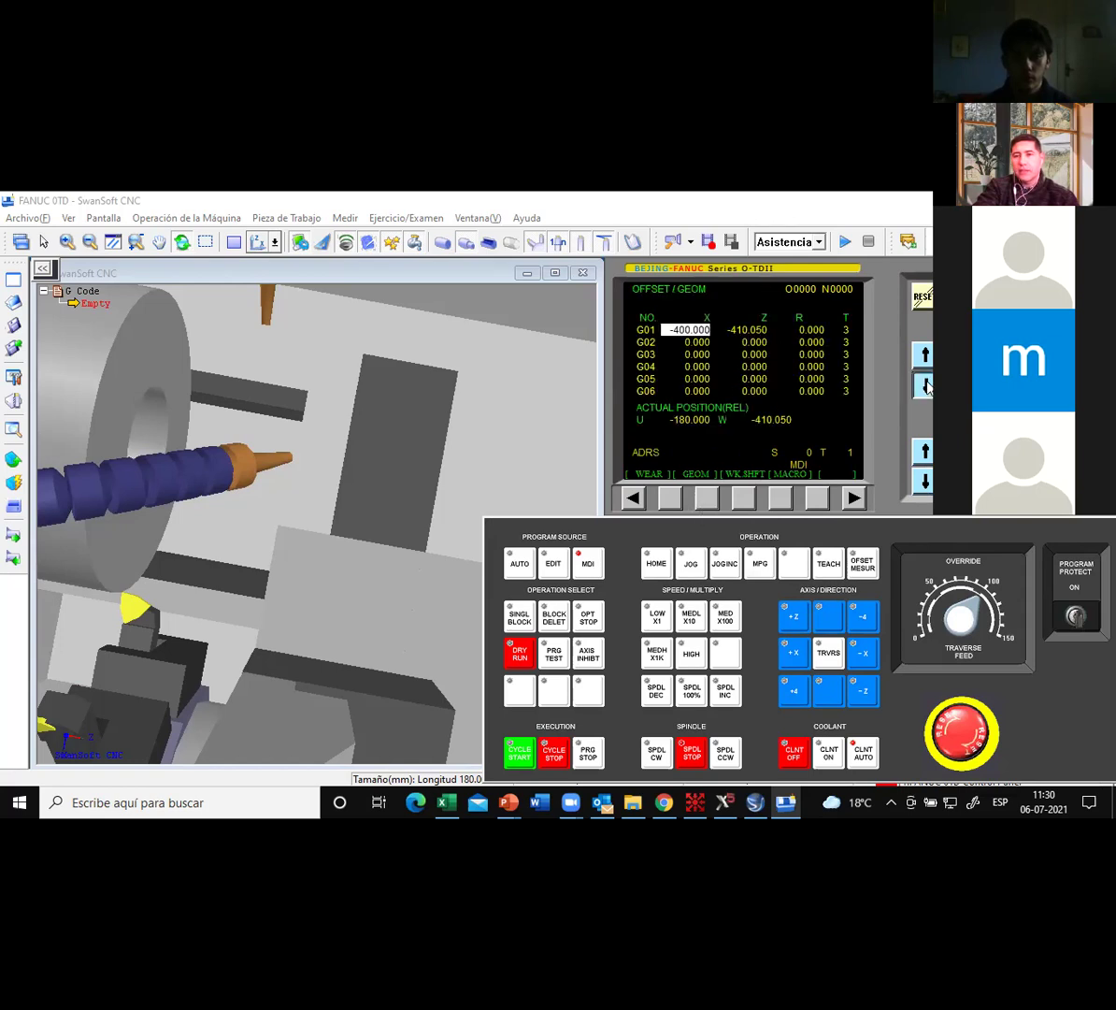
pyautogui.press('Right')
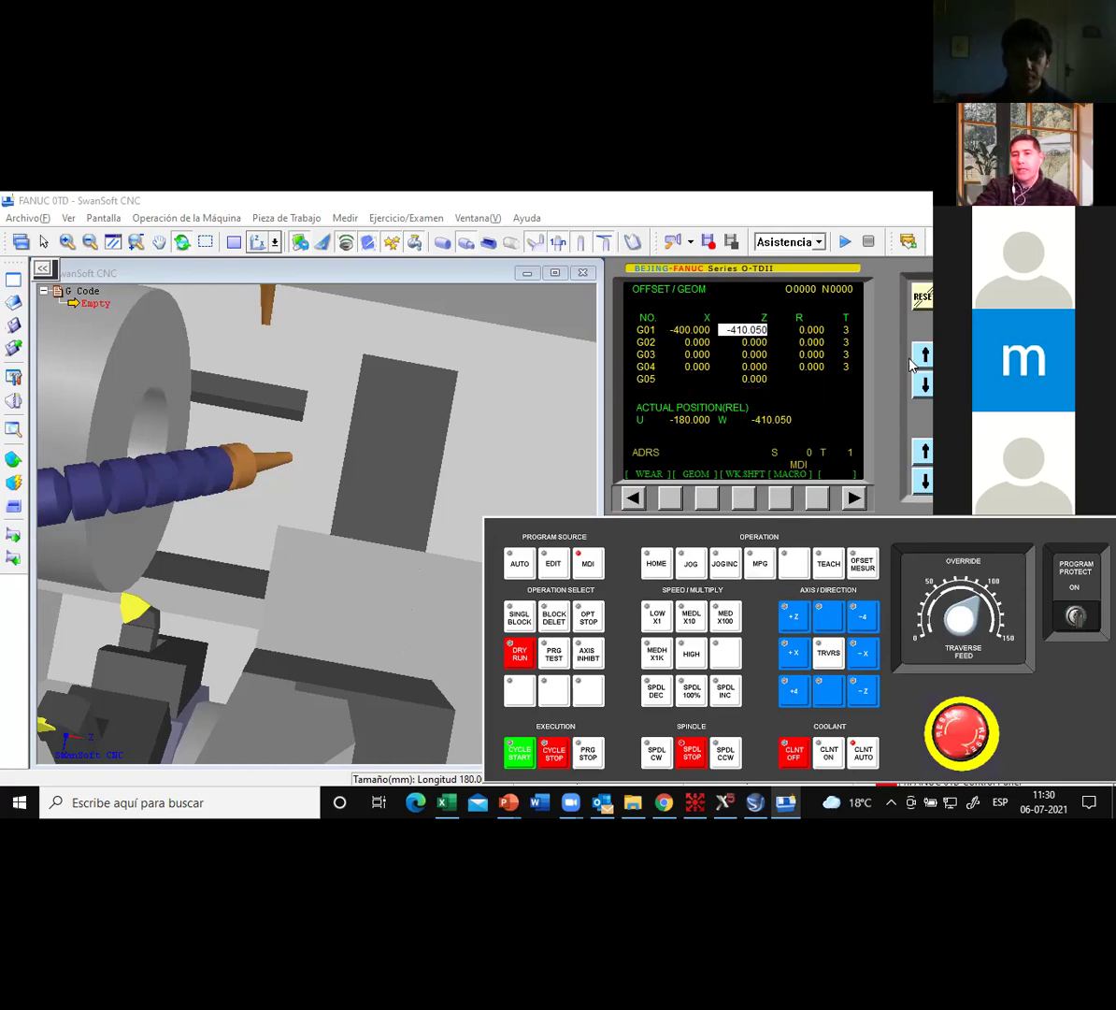
pyautogui.press('Left')
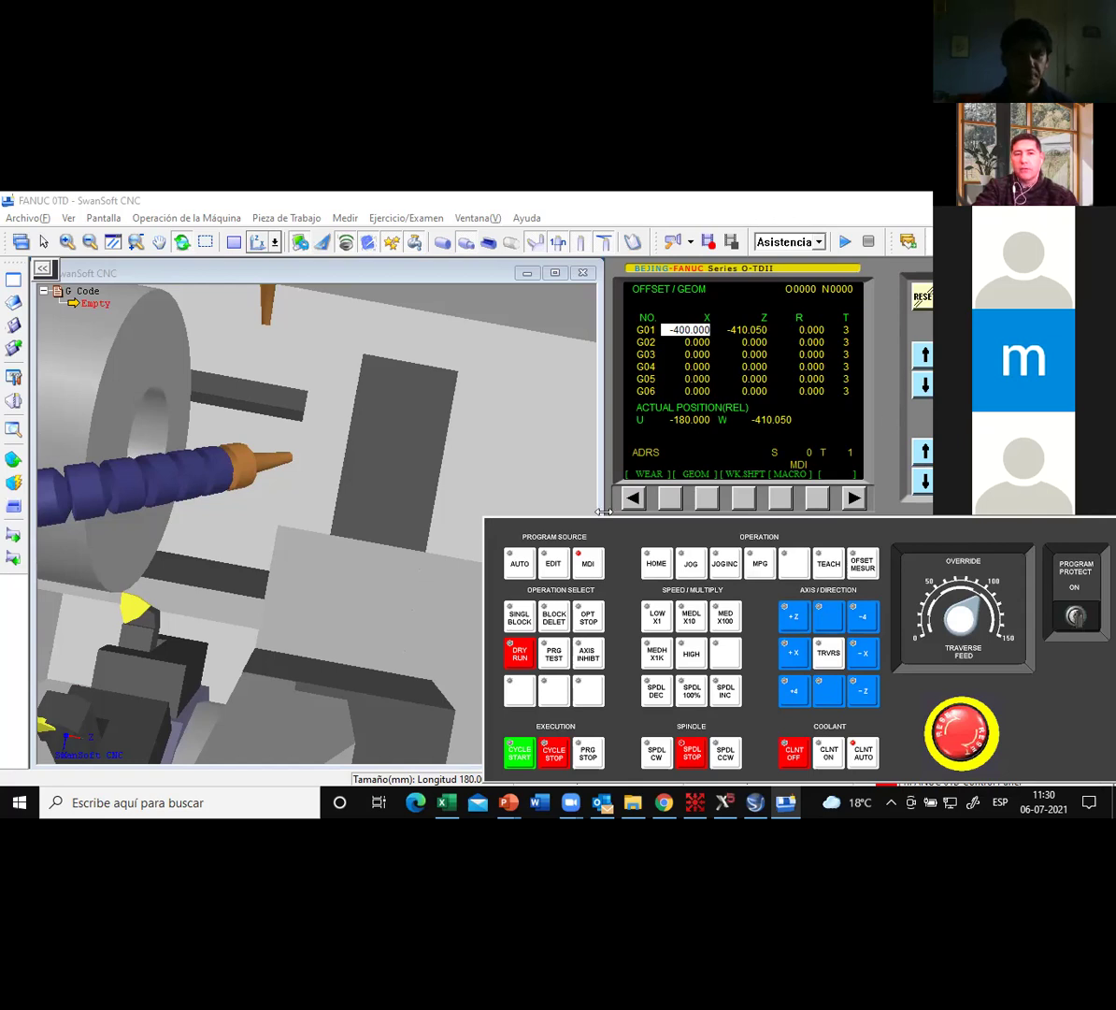
pyautogui.click(706, 497)
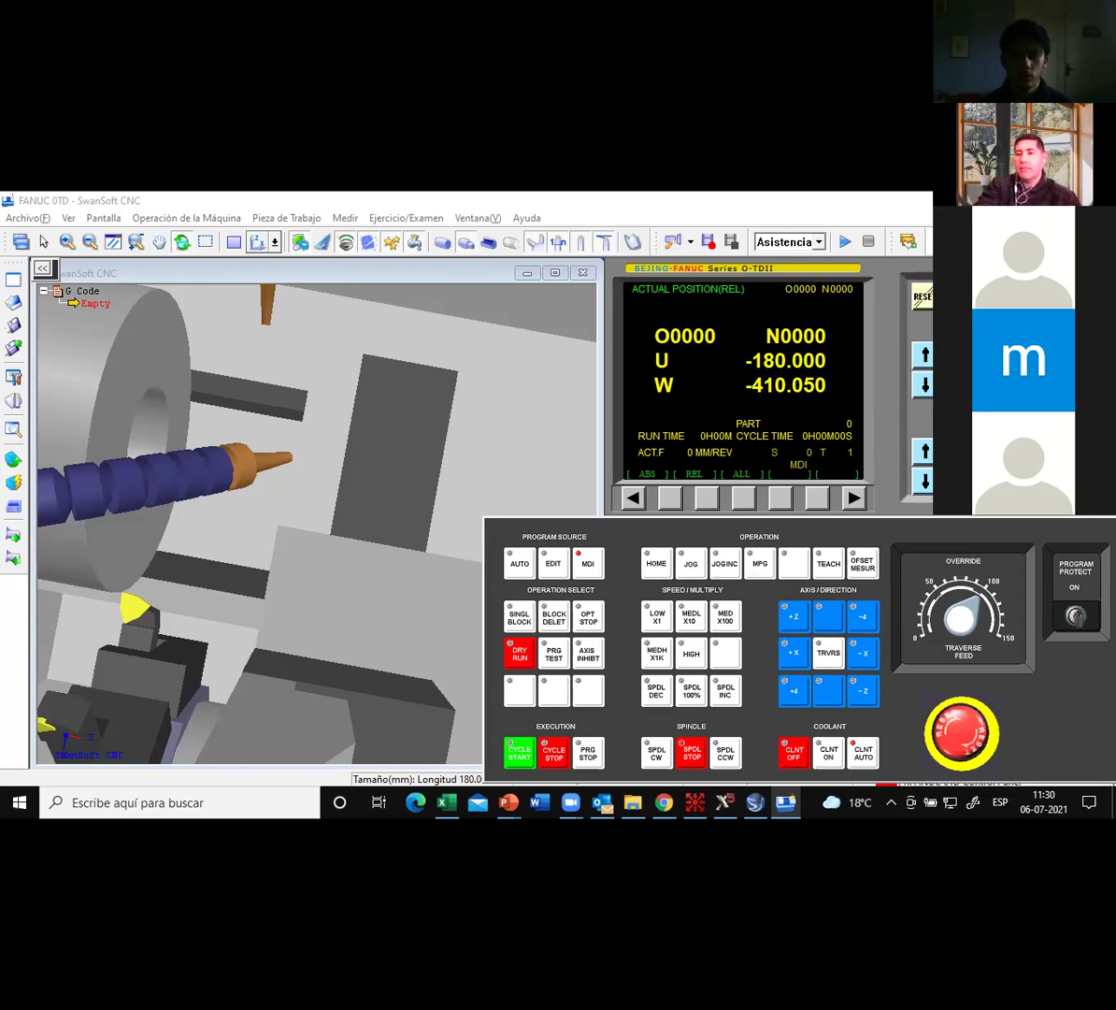
pyautogui.click(711, 499)
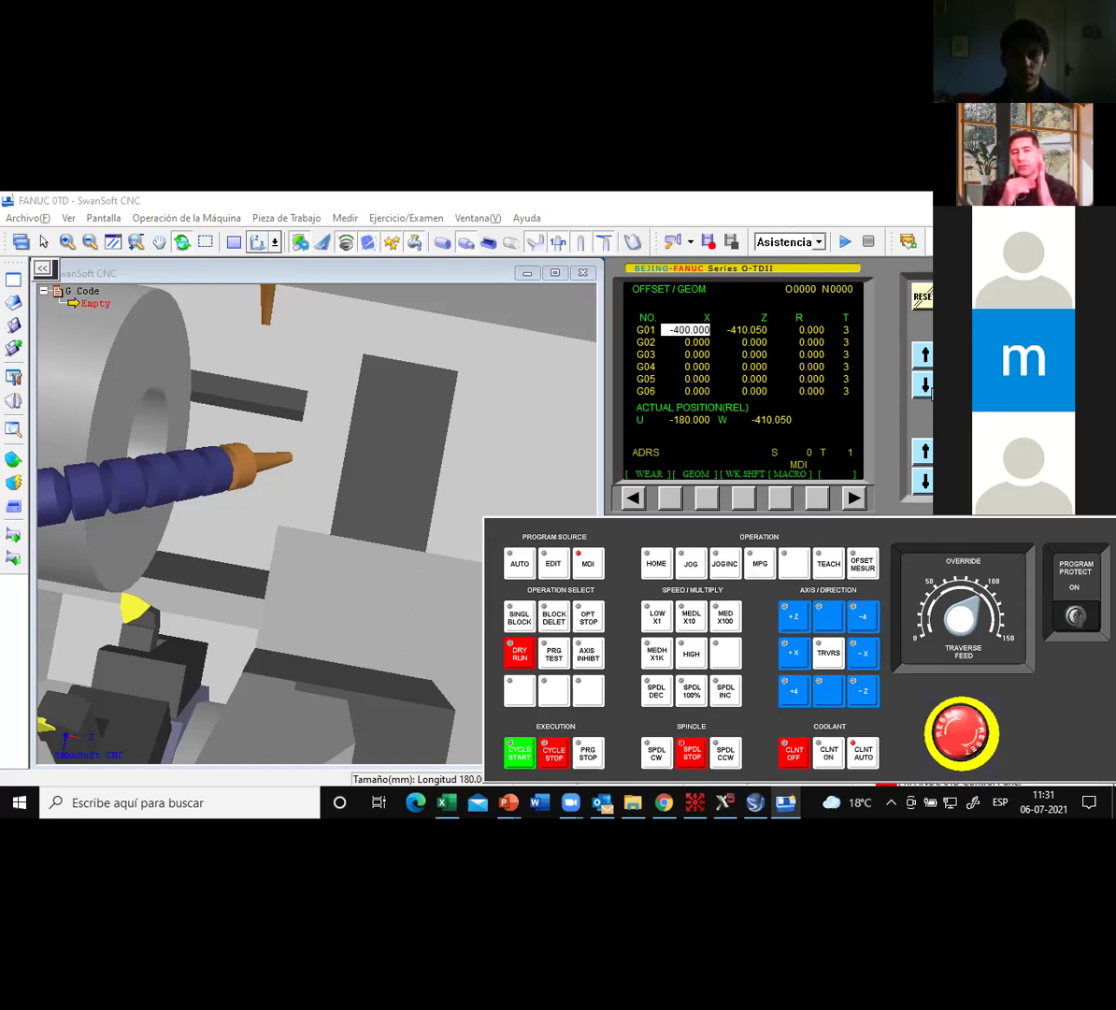
# Inspect the workpiece's end face and bore, and show the relative, absolute and machine positions together.
pyautogui.moveTo(276, 646); pyautogui.dragTo(277, 531)
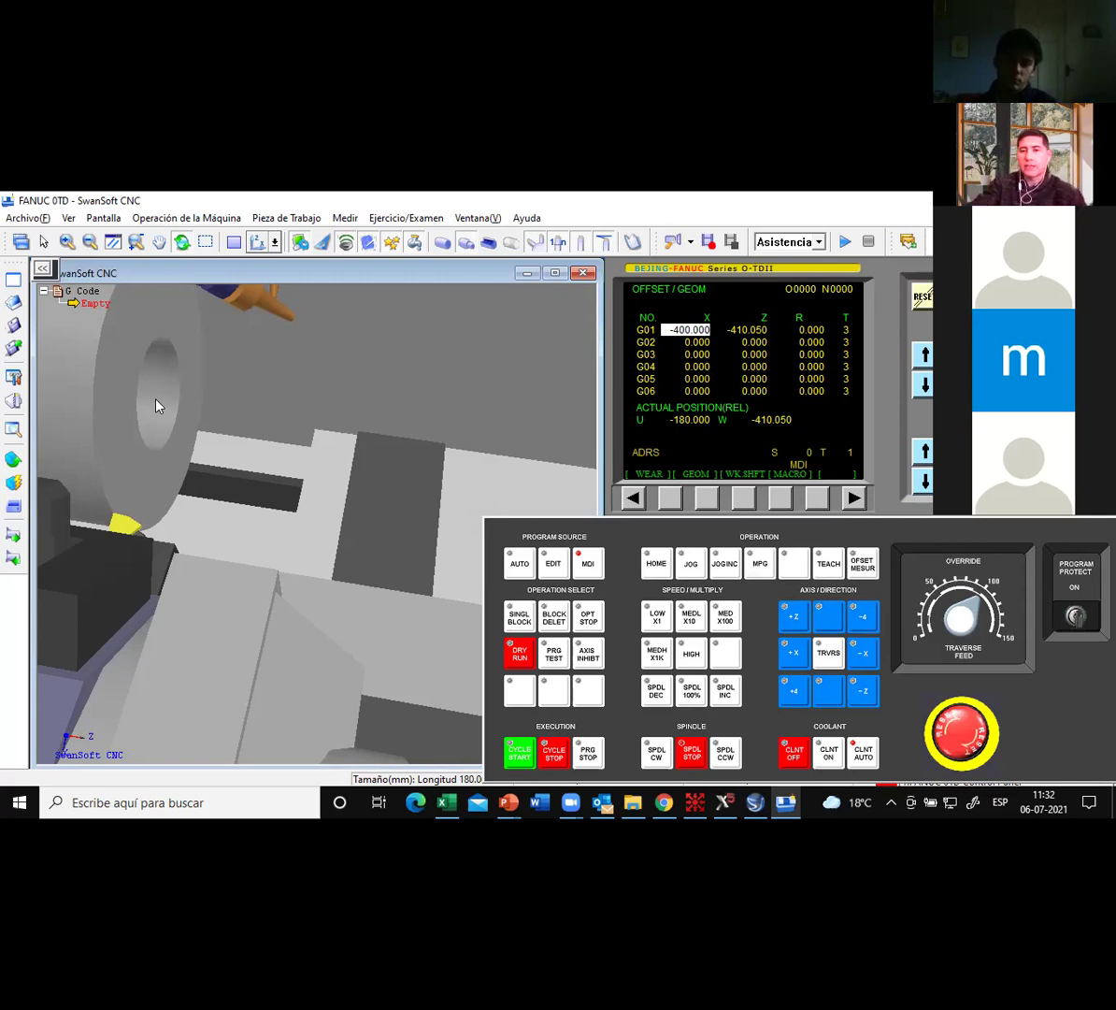
pyautogui.click(961, 475)
pyautogui.click(742, 500)
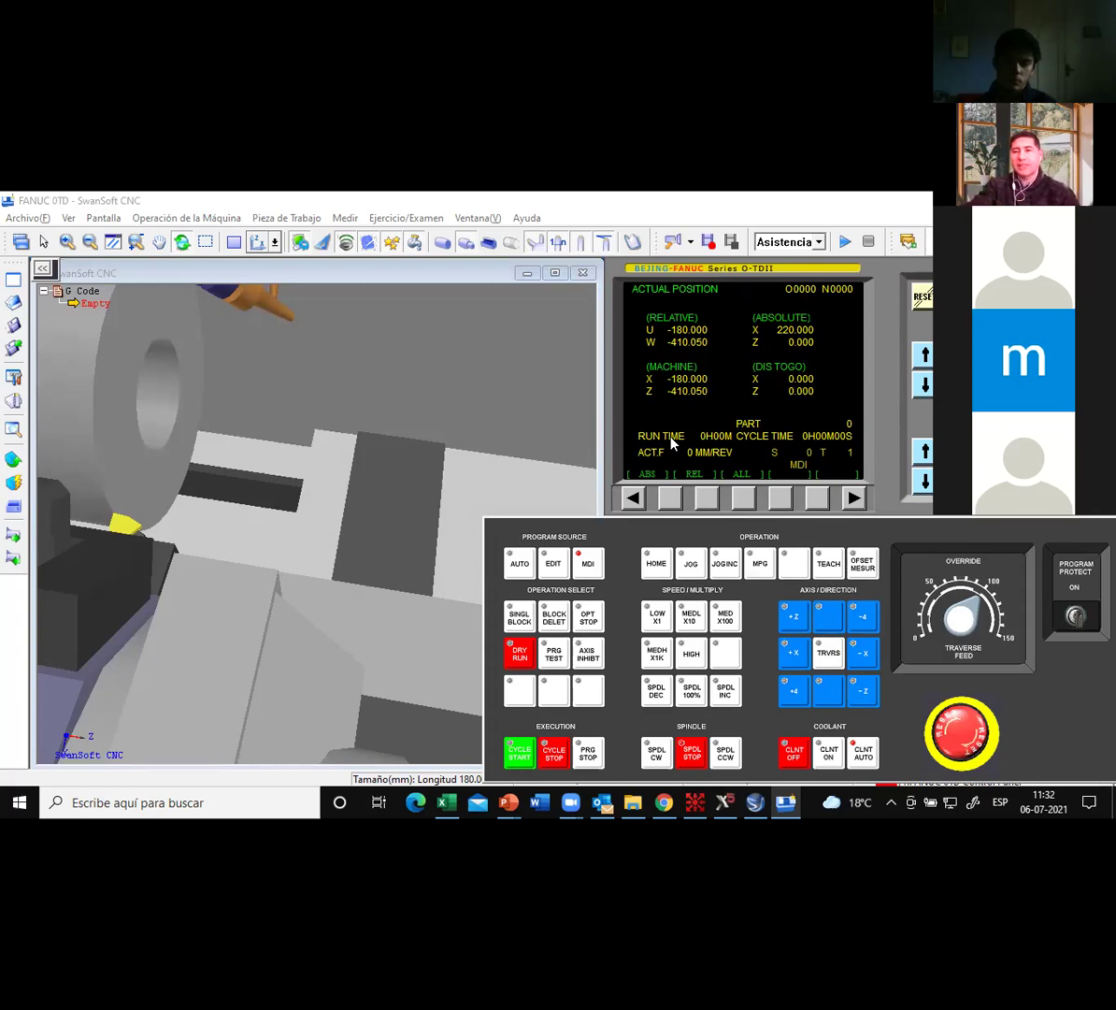
# Show the relative position and inspect where tool 1's tip meets the workpiece's front edge.
pyautogui.click(706, 497)
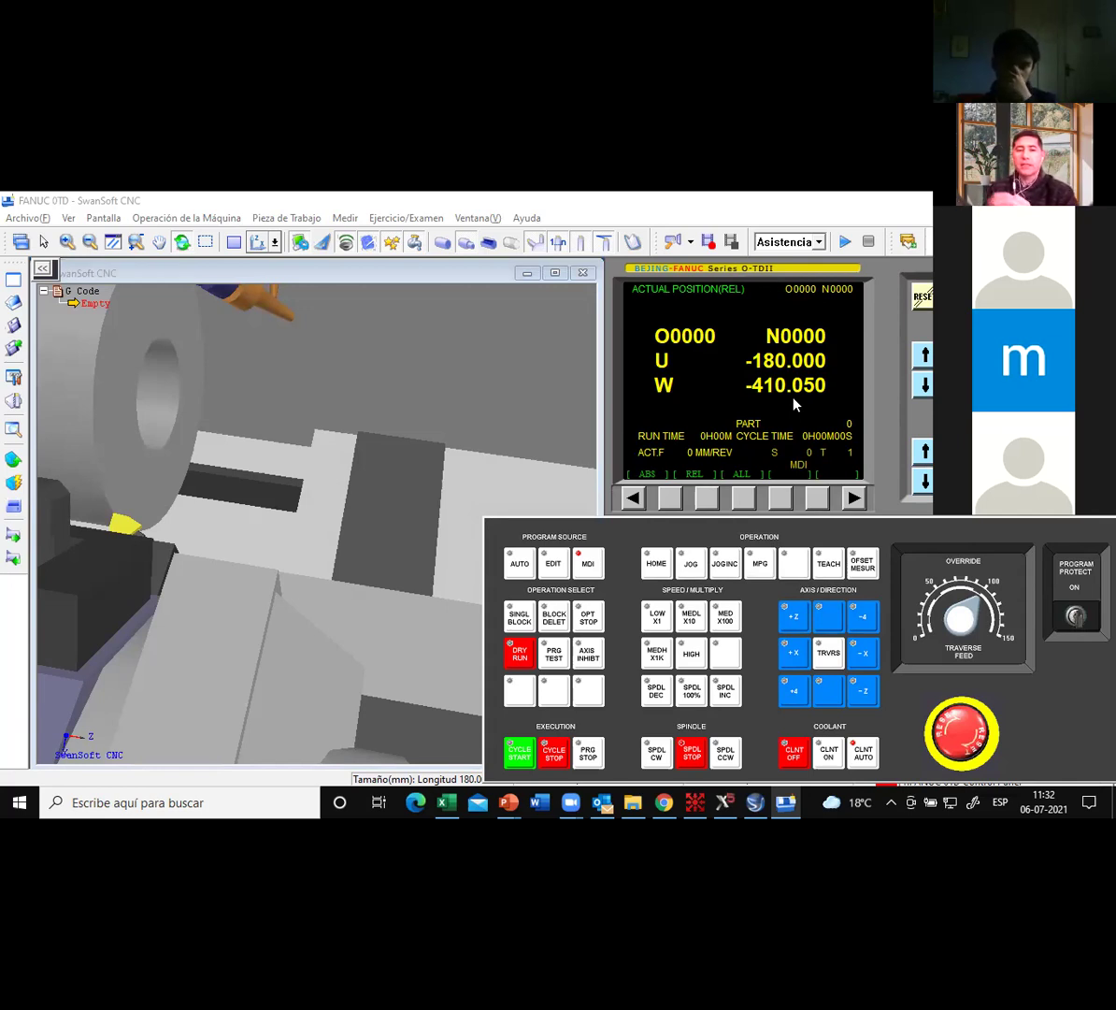
pyautogui.moveTo(217, 535)
pyautogui.mouseDown()
pyautogui.moveTo(267, 531)
pyautogui.moveTo(186, 533)
pyautogui.moveTo(240, 512)
pyautogui.moveTo(219, 508)
pyautogui.mouseUp()
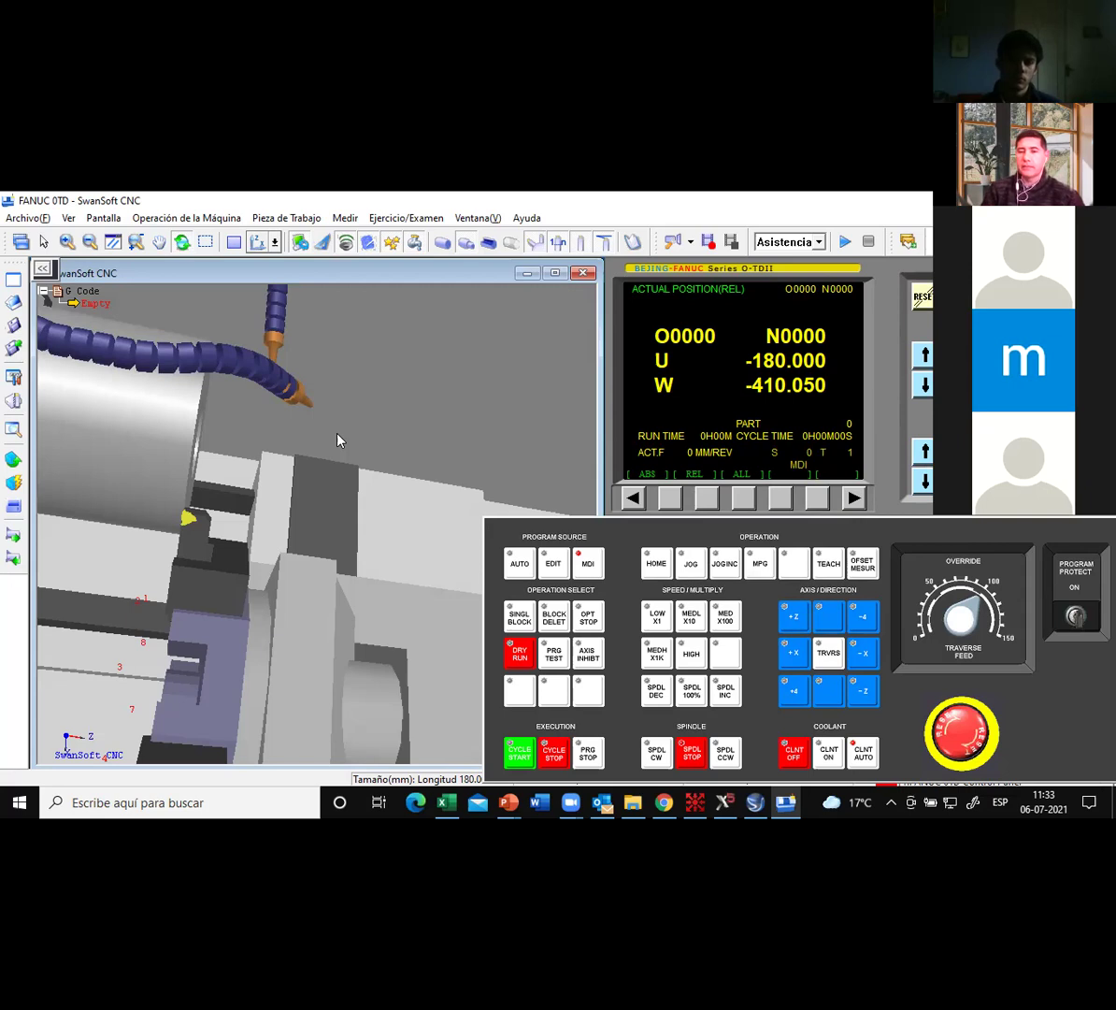
pyautogui.moveTo(334, 463); pyautogui.dragTo(307, 495, button='middle')
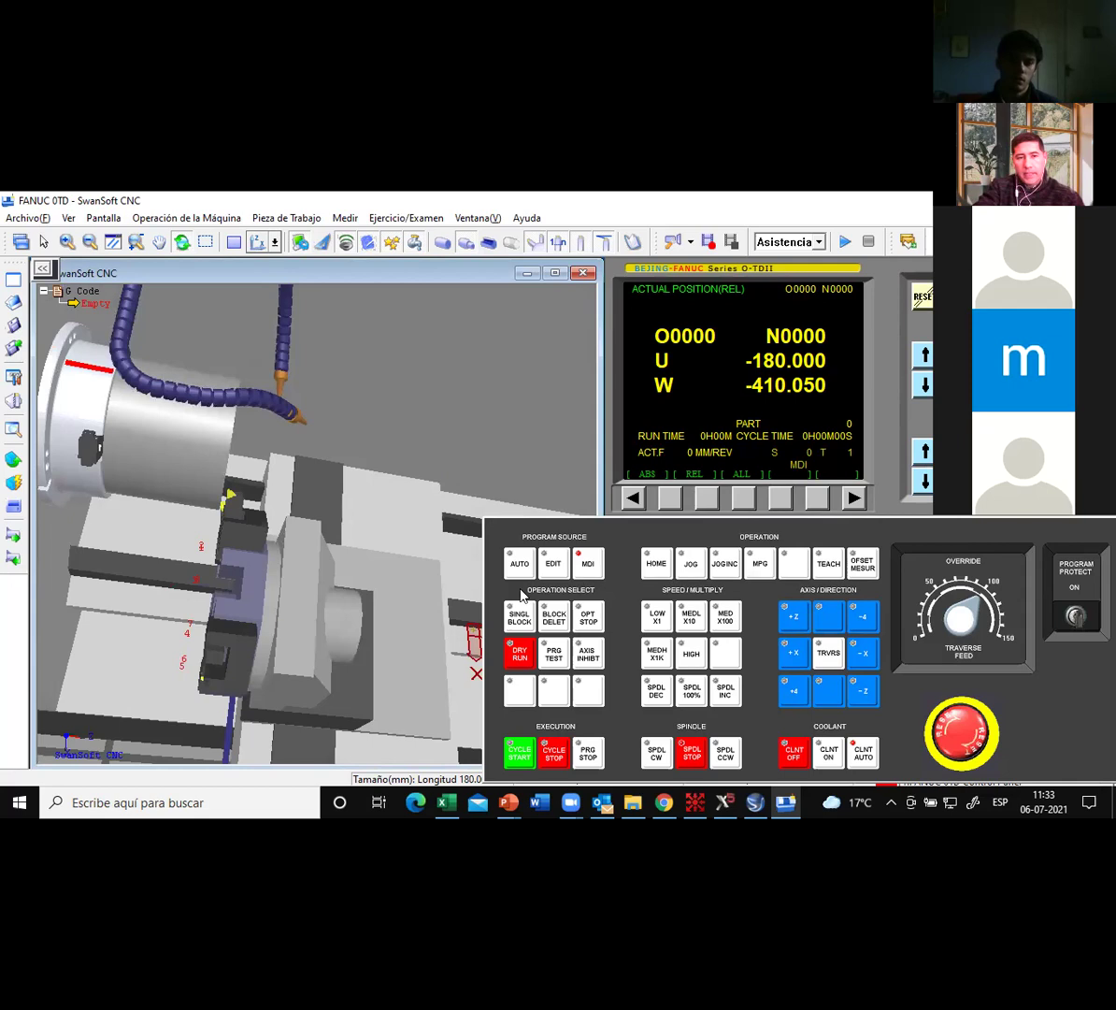
pyautogui.scroll(5, 237, 547)
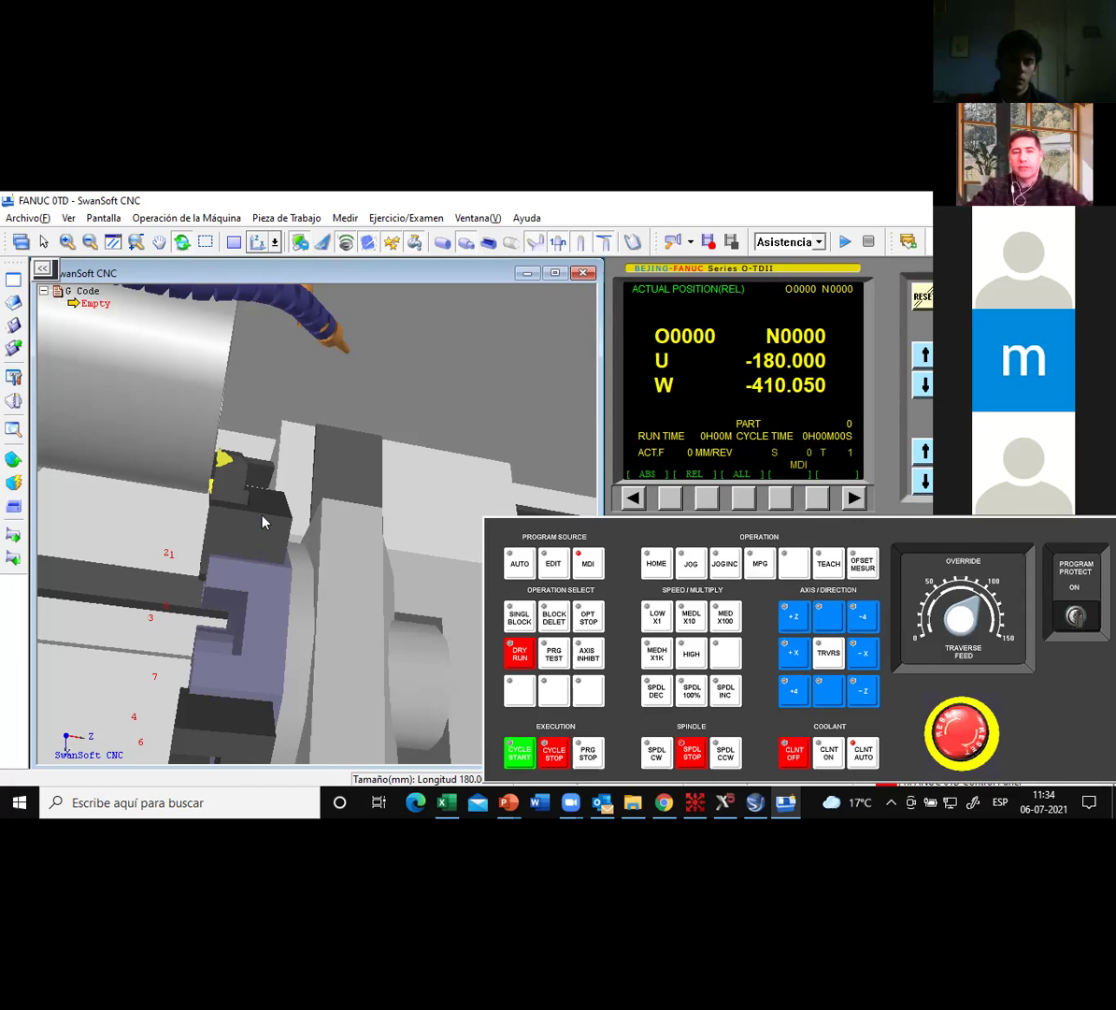
pyautogui.moveTo(239, 504); pyautogui.dragTo(273, 571)
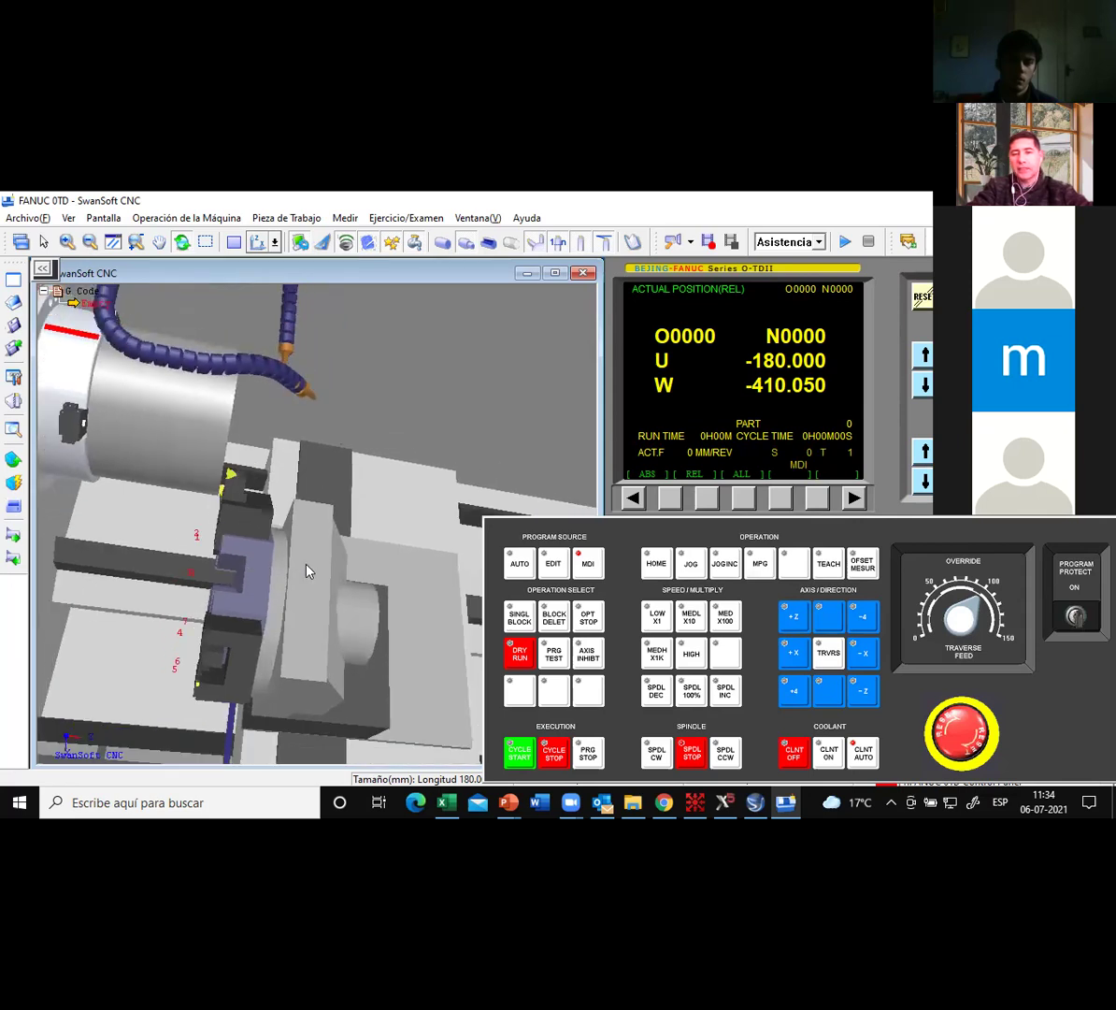
# Return the machine to its reference point in X and Z.
pyautogui.click(656, 565)
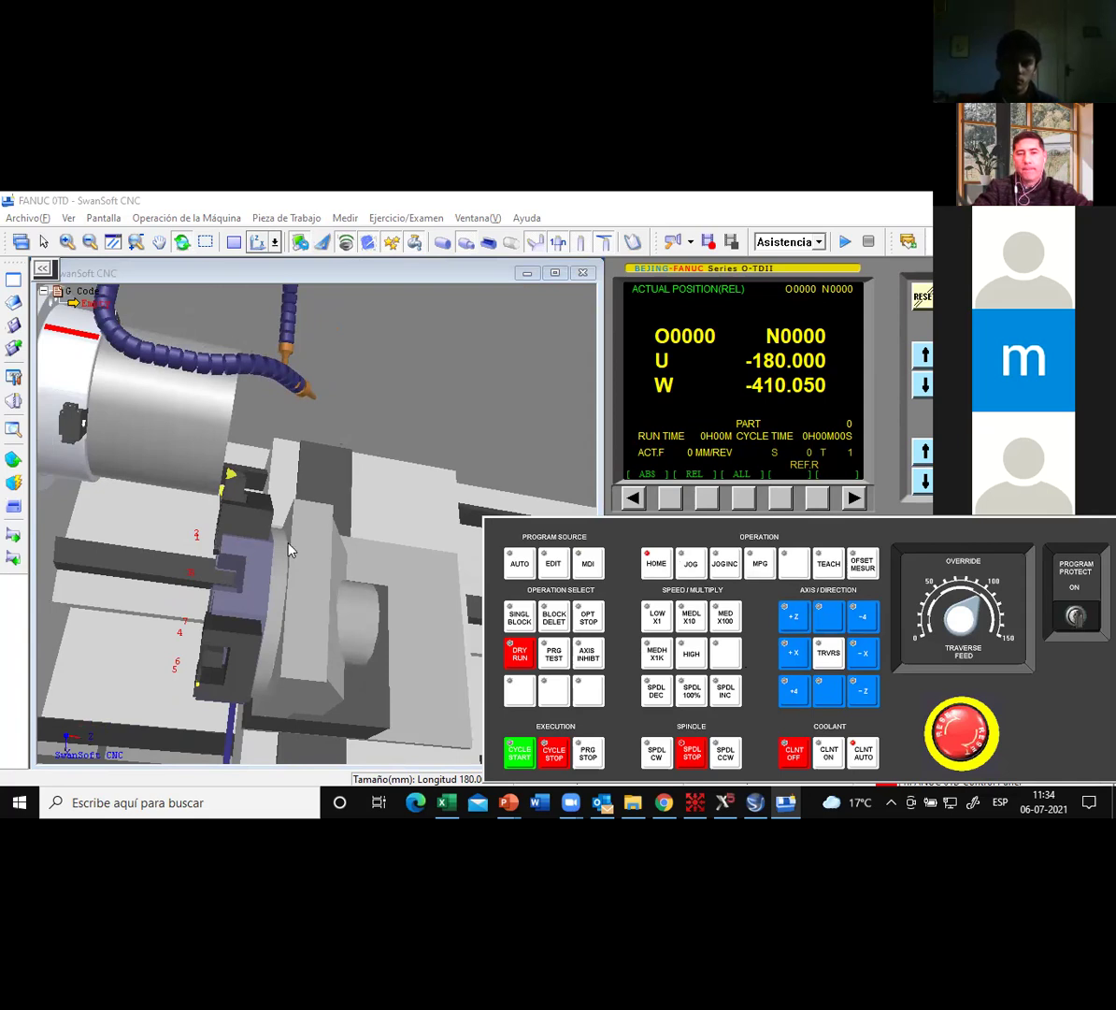
pyautogui.scroll(-5, 288, 542)
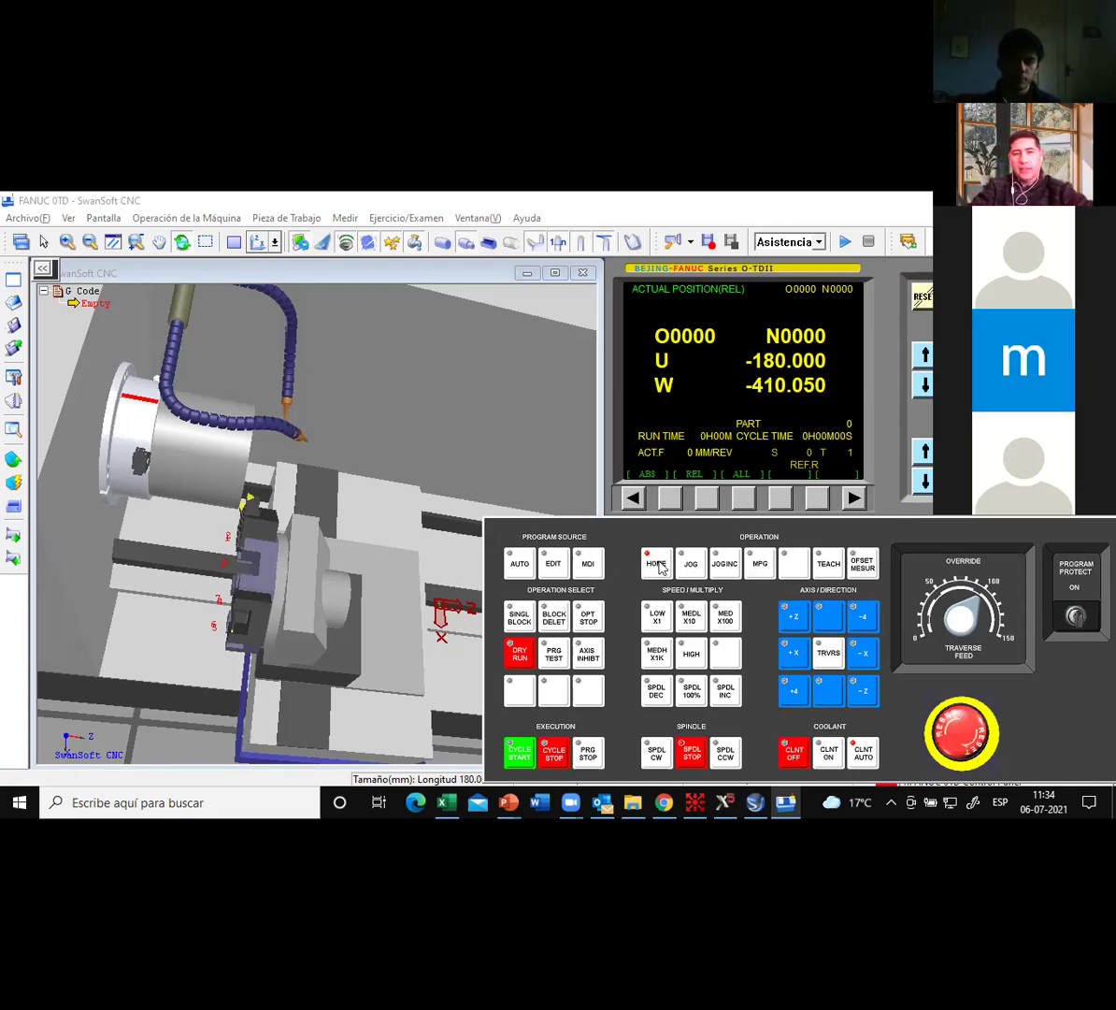
pyautogui.click(793, 656)
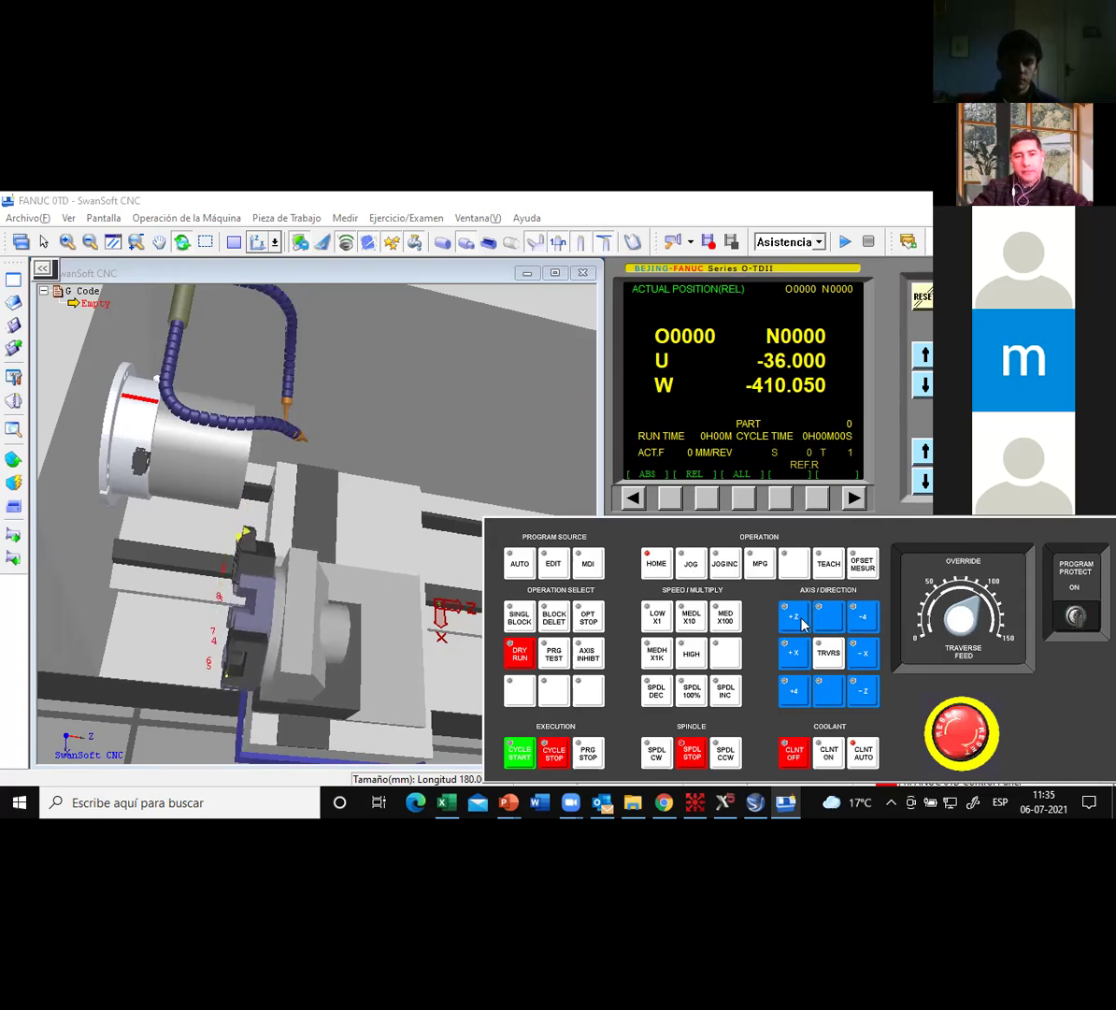
pyautogui.click(797, 620)
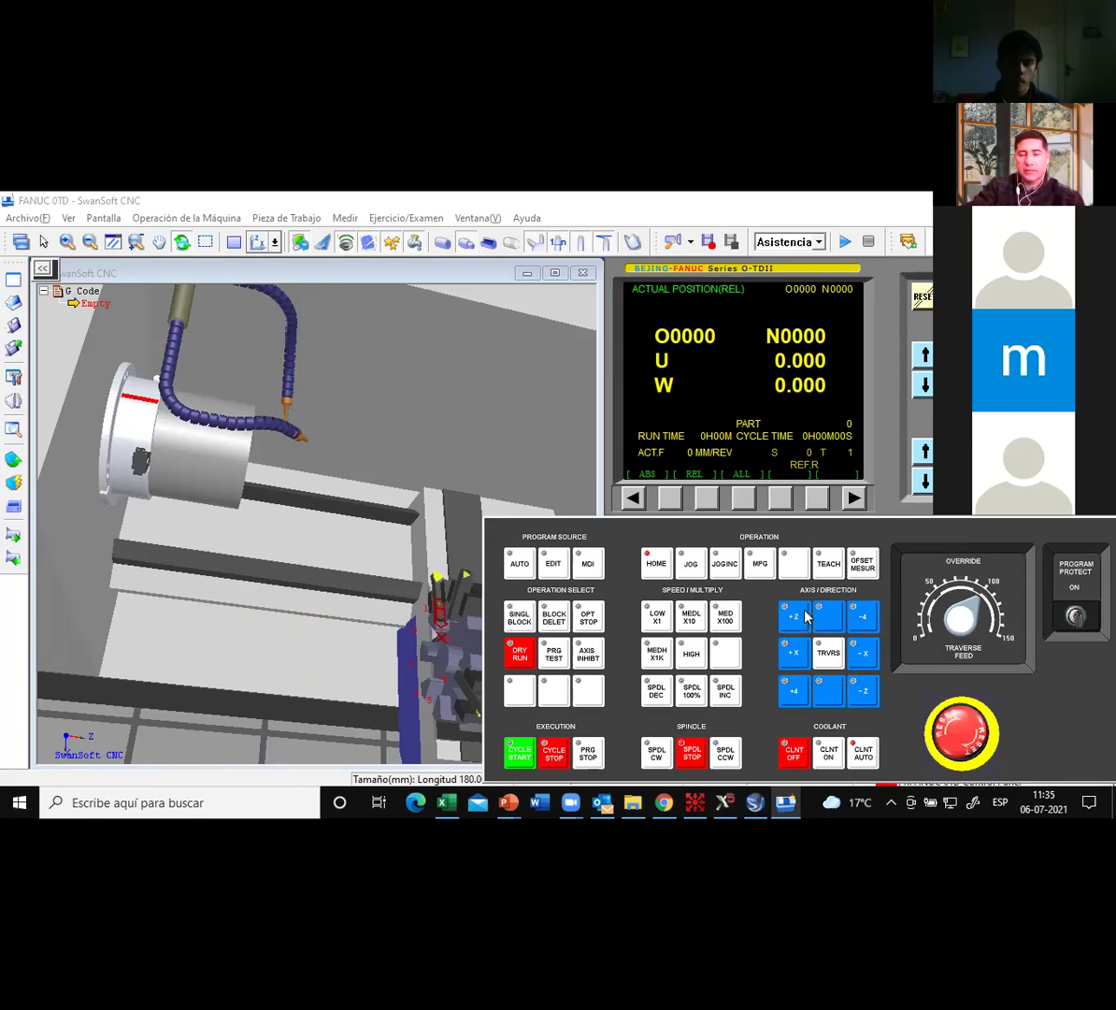
# Enter the tool call T0202 as an MDI command and execute it.
pyautogui.click(589, 563)
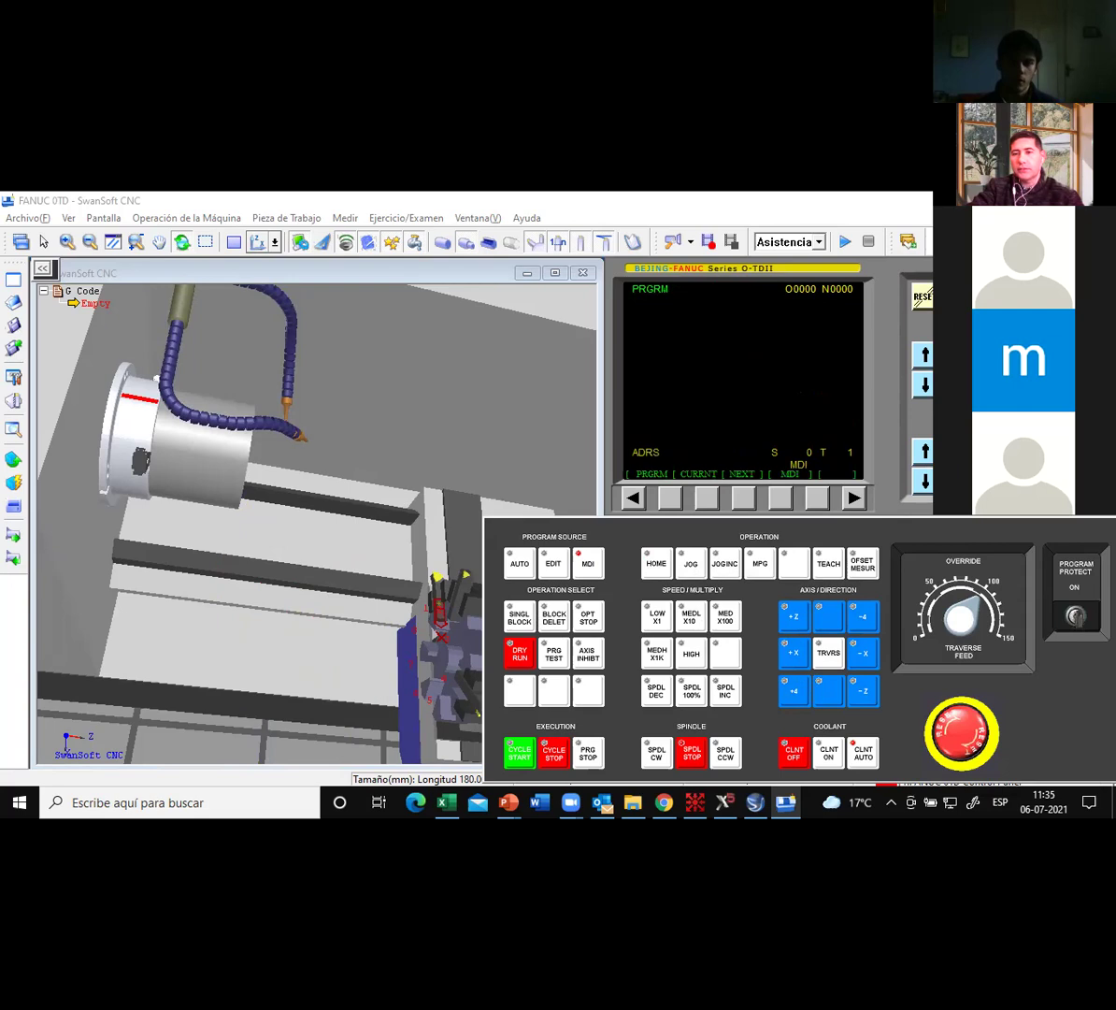
pyautogui.write('T02')
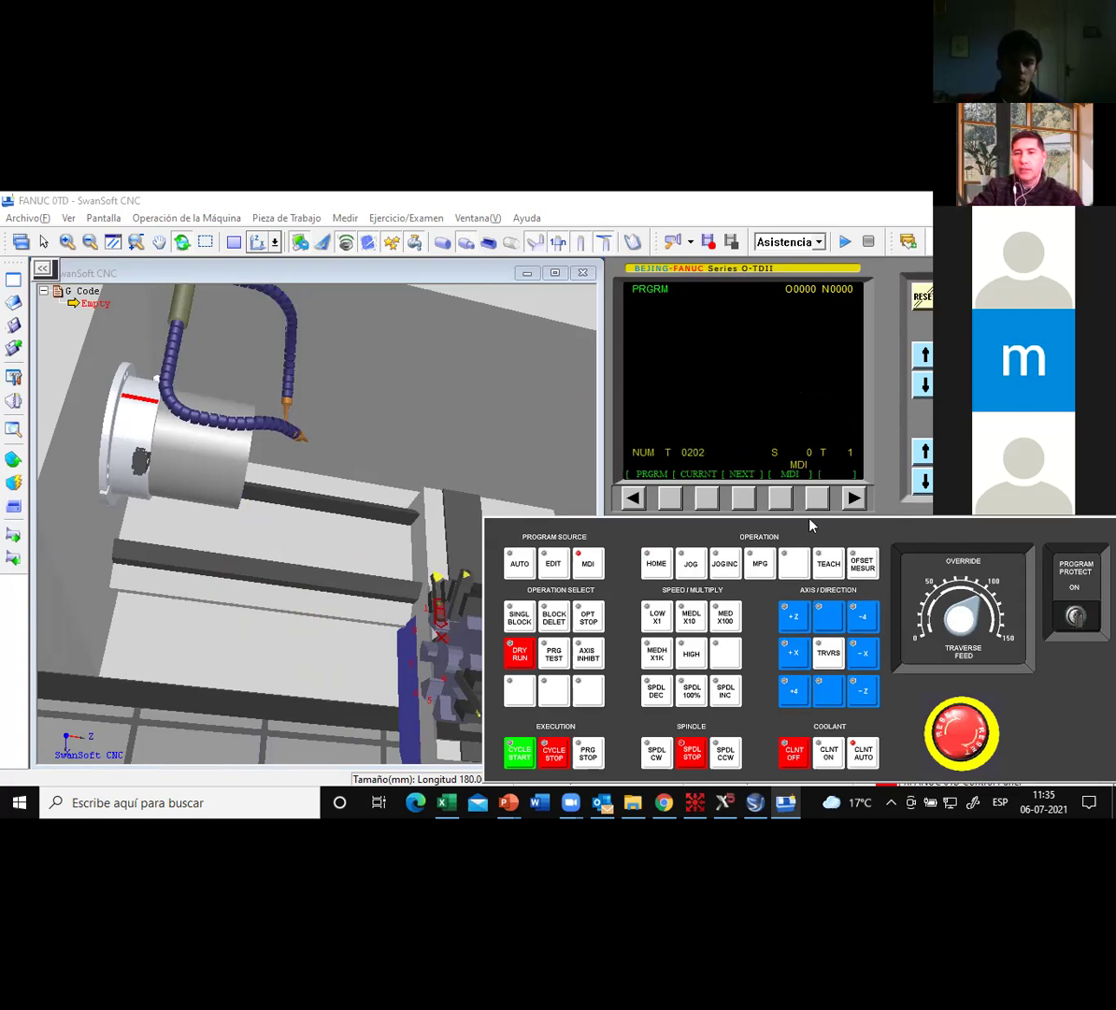
pyautogui.click(781, 497)
pyautogui.press('Return')
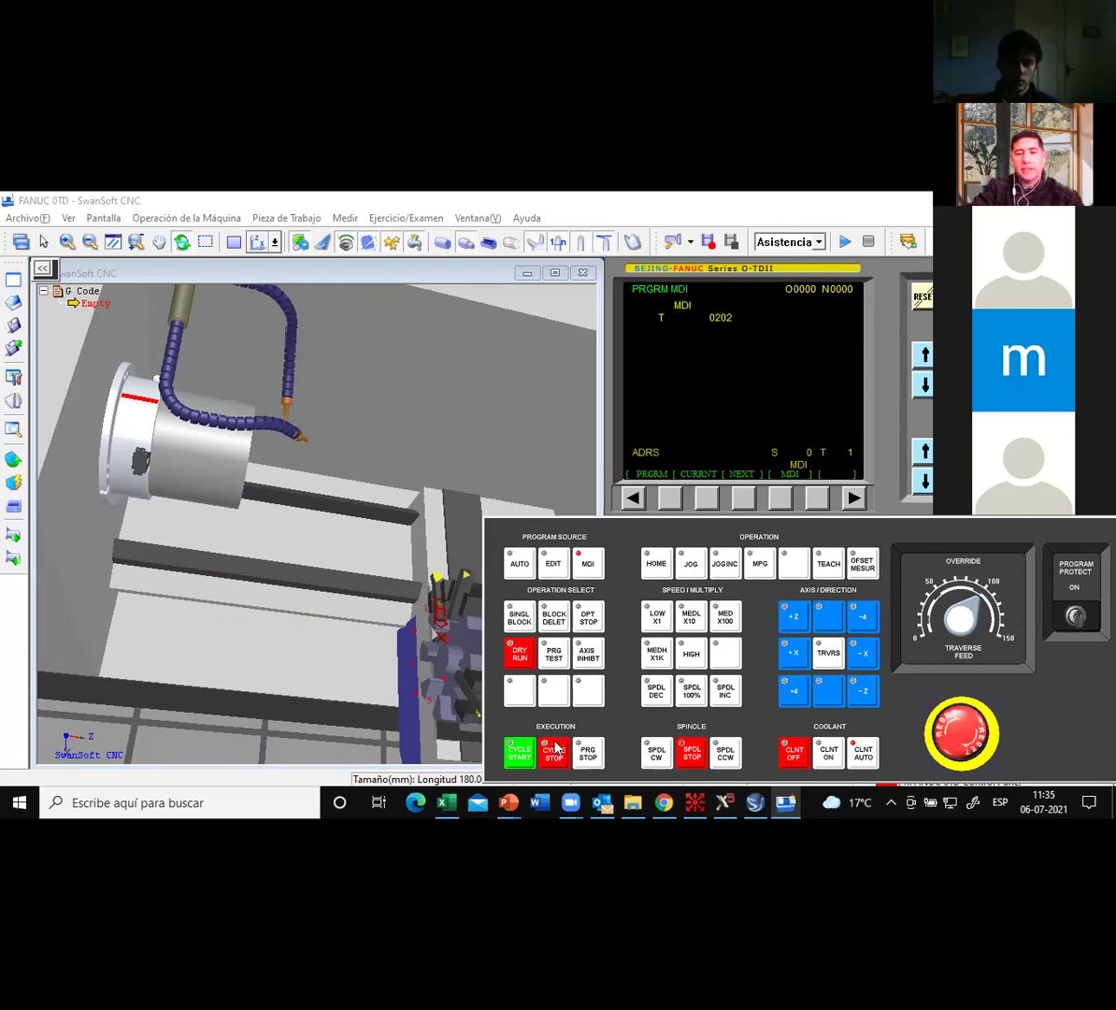
pyautogui.click(517, 752)
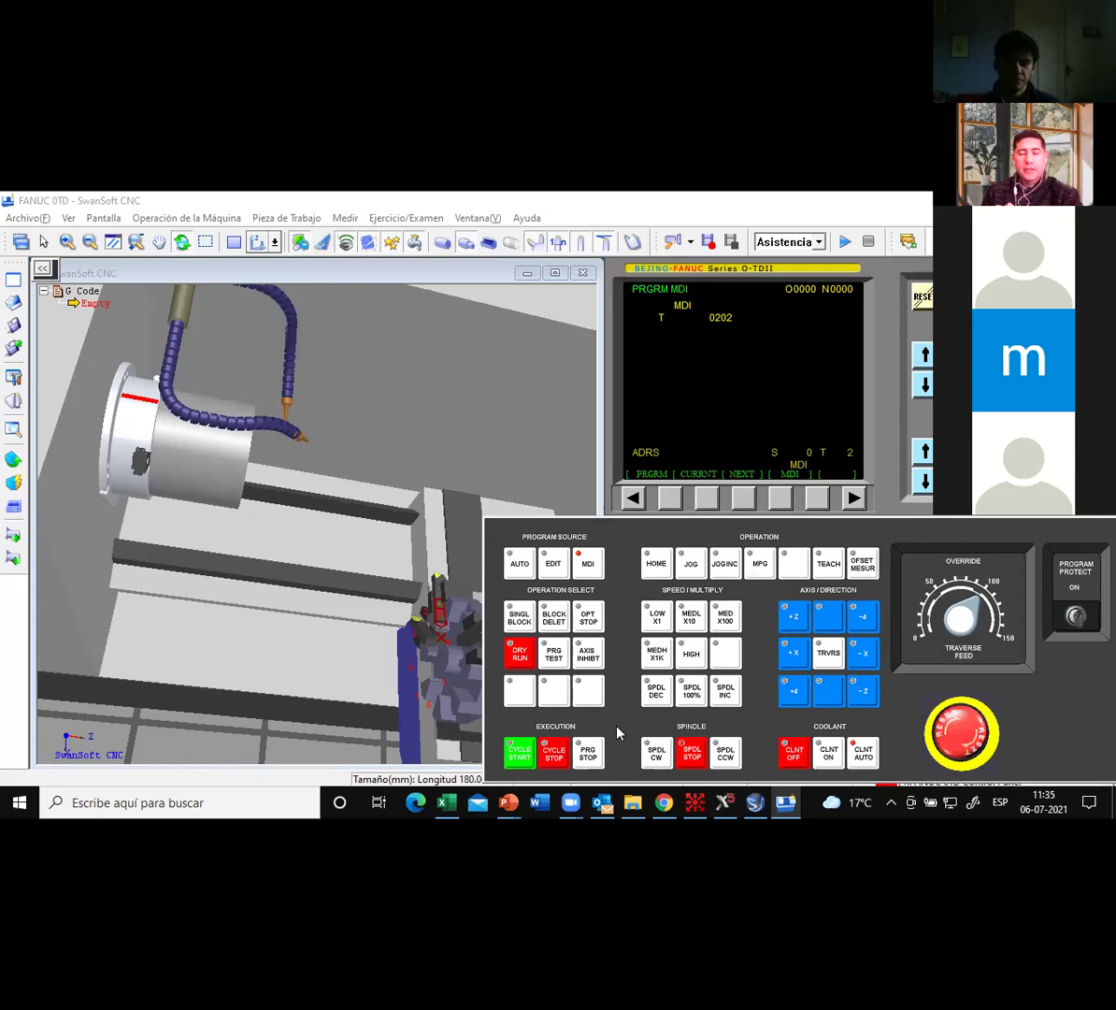
# Use rapid positioning to bring tool 2 to the workpiece's outer front edge and check the tip contact up close.
pyautogui.click(14, 460)
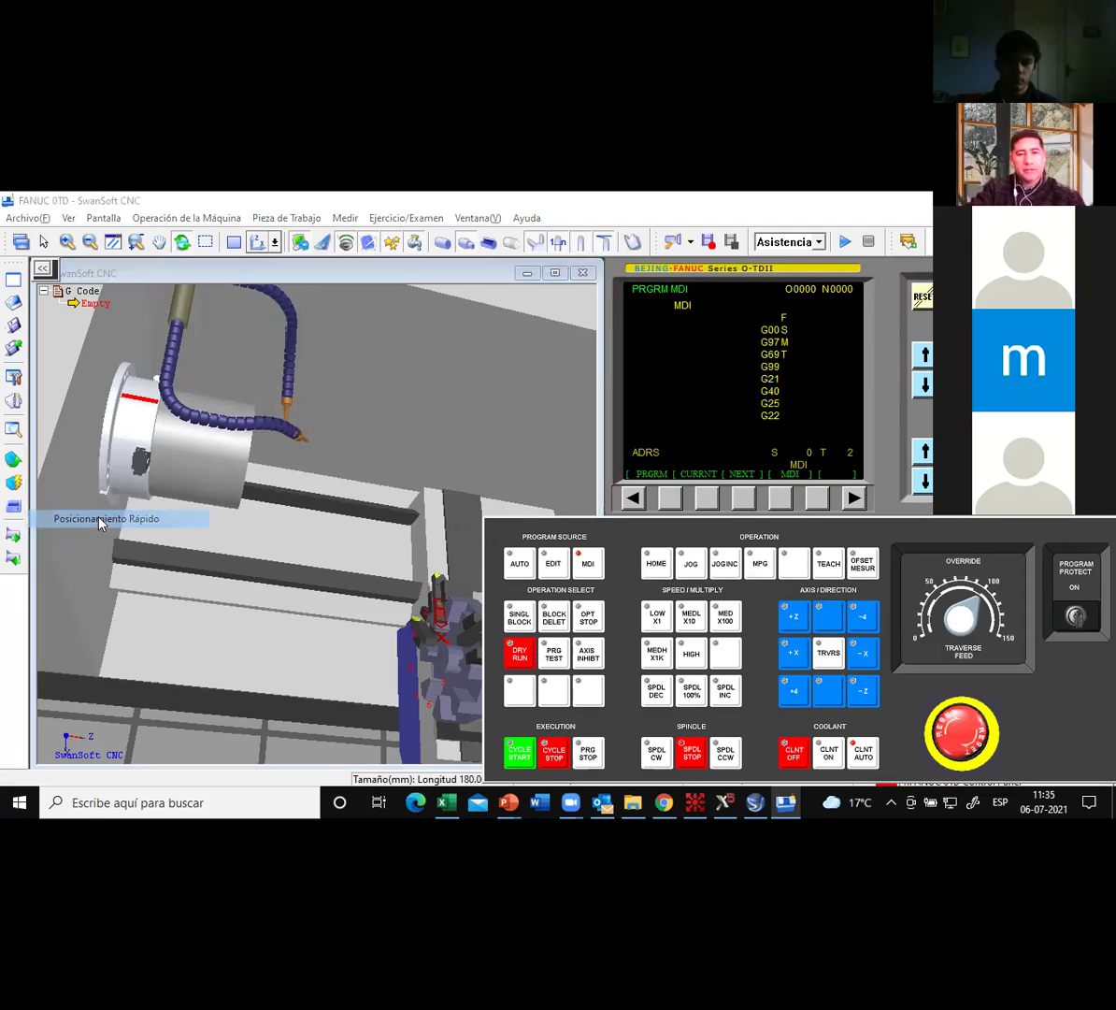
pyautogui.click(92, 484)
pyautogui.click(534, 568)
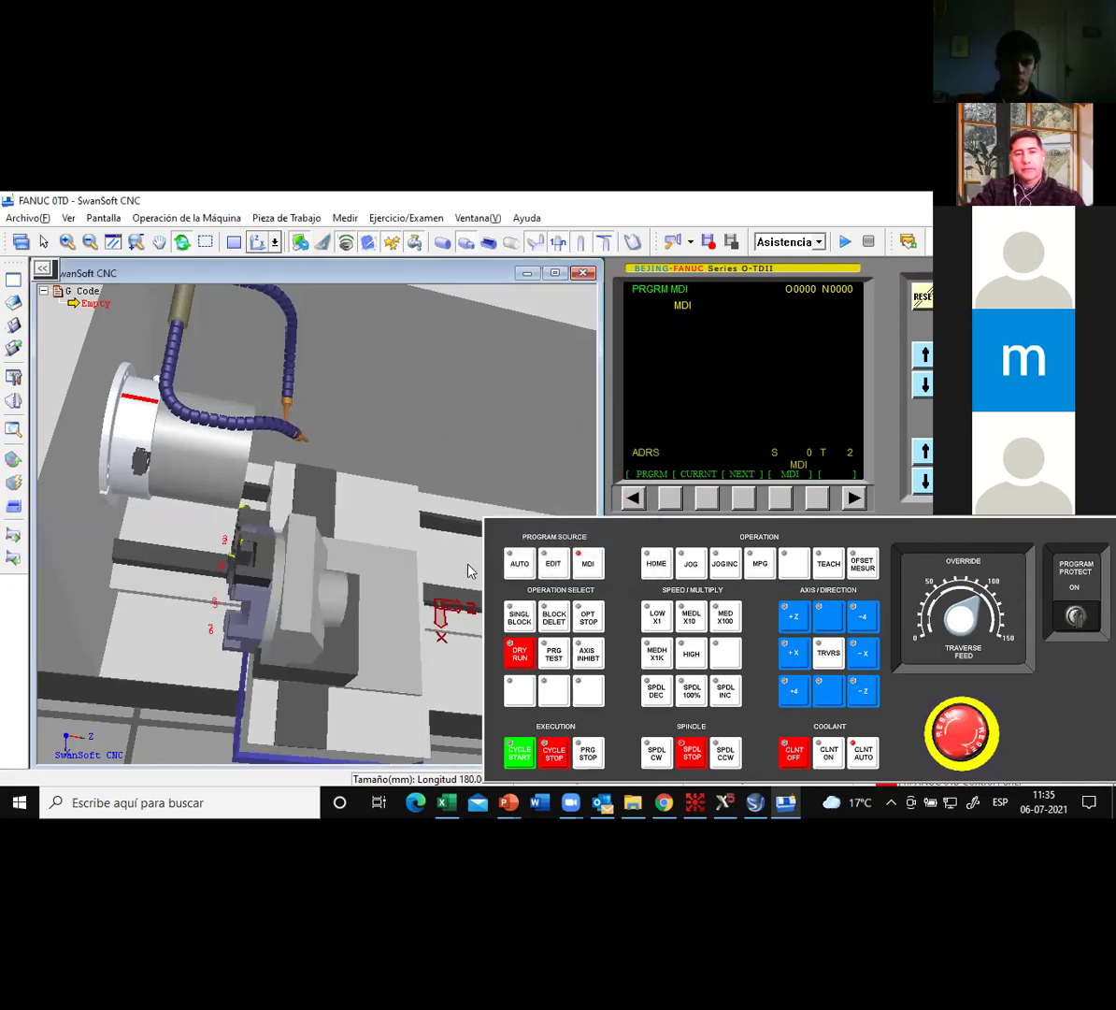
pyautogui.moveTo(312, 514); pyautogui.dragTo(230, 520, button='middle')
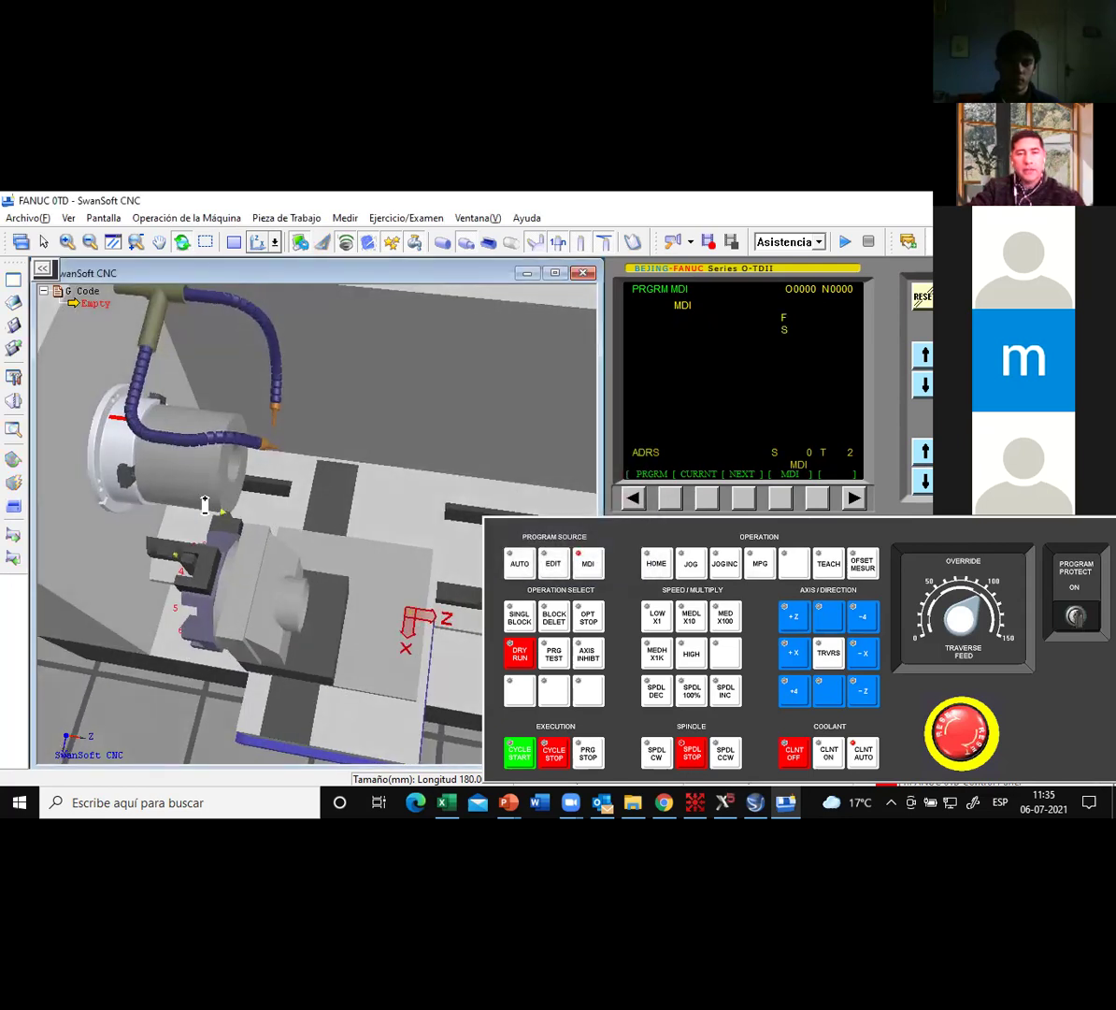
pyautogui.scroll(4, 209, 500)
pyautogui.scroll(5, 211, 500)
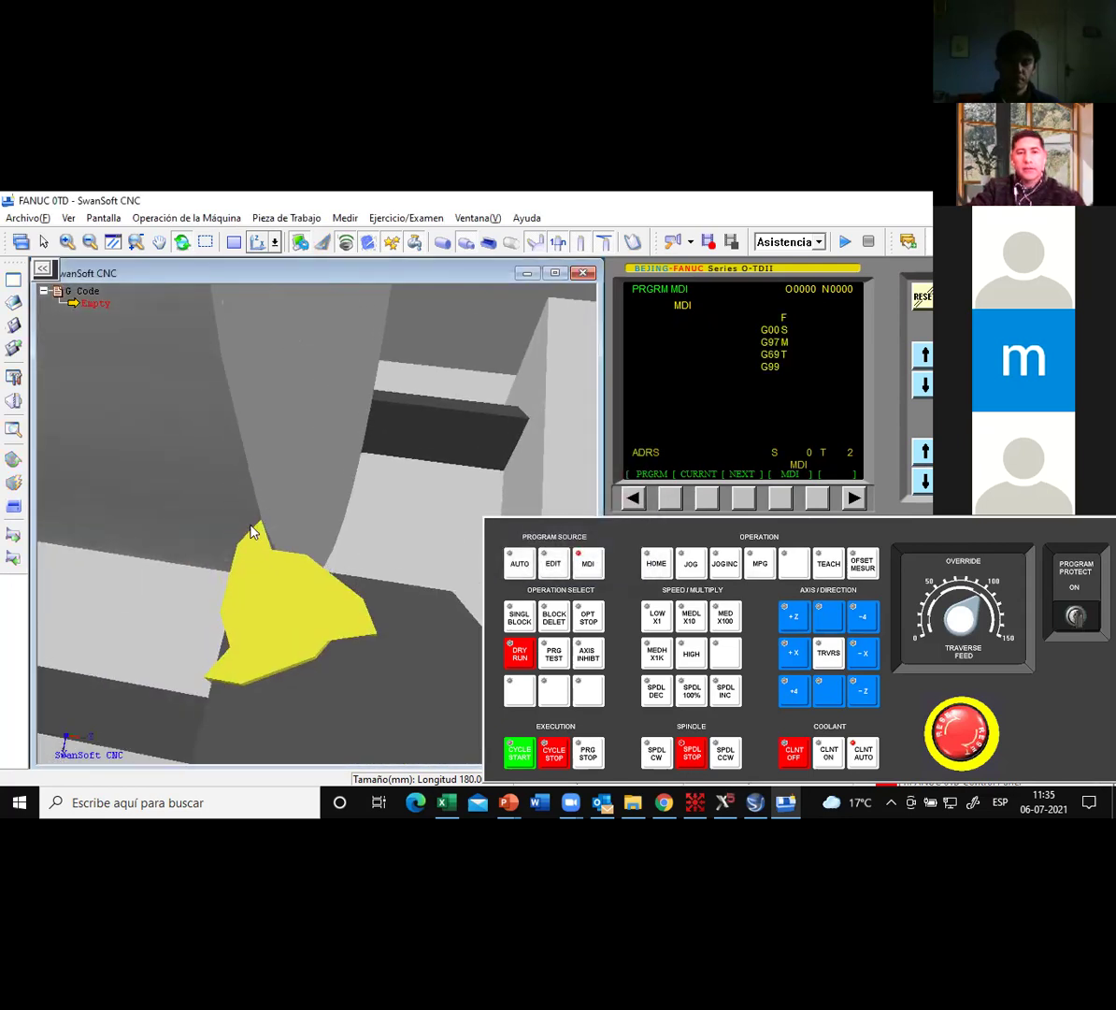
pyautogui.moveTo(268, 516); pyautogui.dragTo(271, 519)
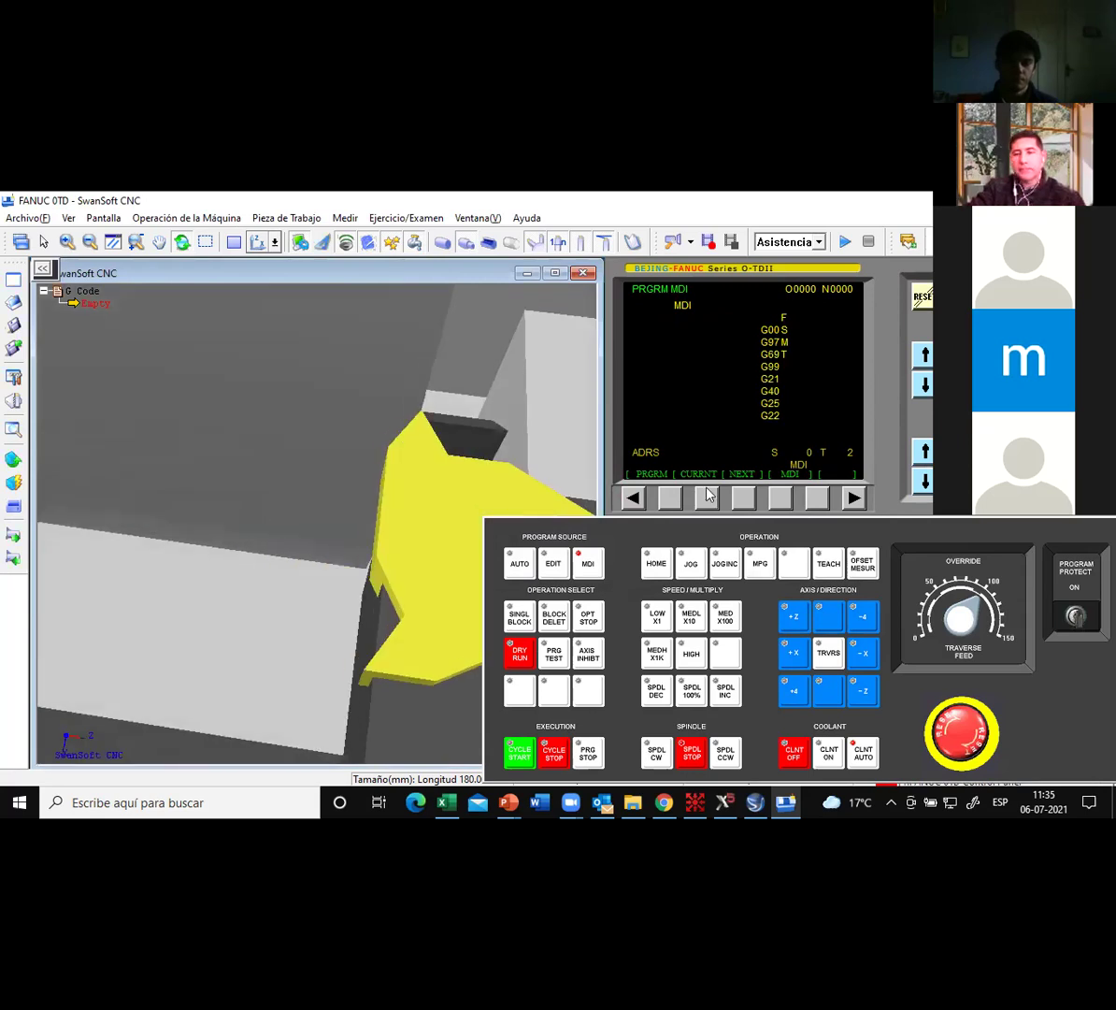
# Check the relative position and set the Z geometry offset of G02 to -415.5.
pyautogui.click(965, 453)
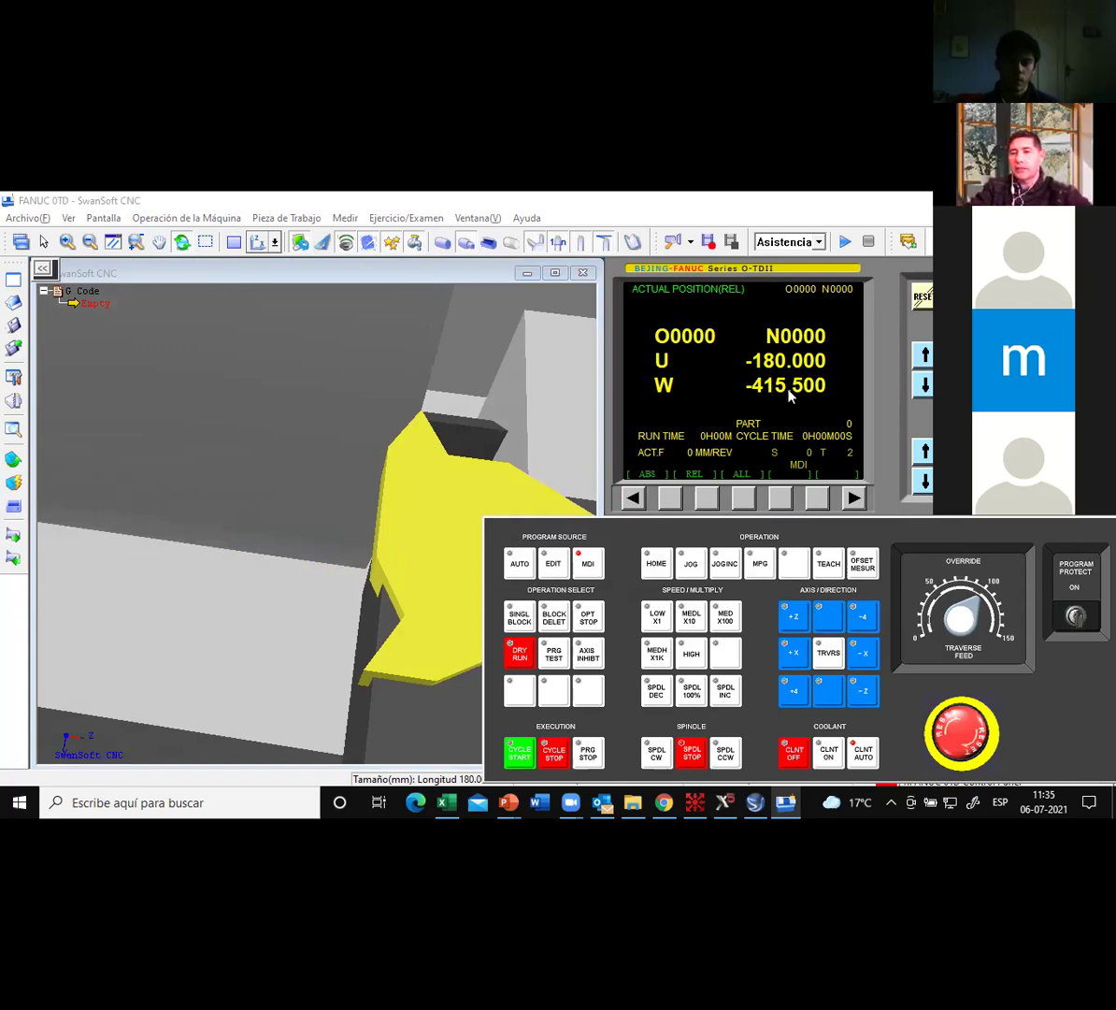
pyautogui.click(1024, 458)
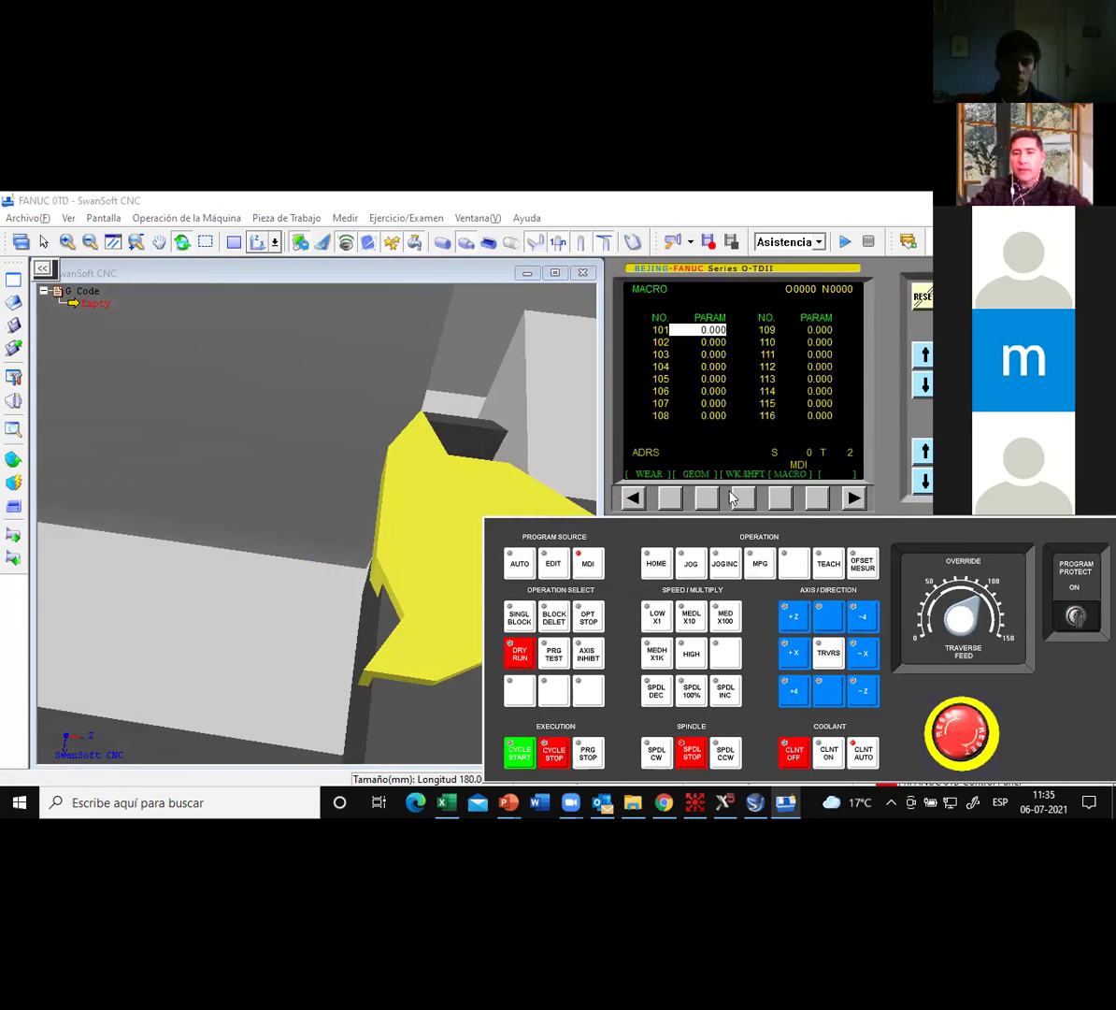
pyautogui.click(925, 354)
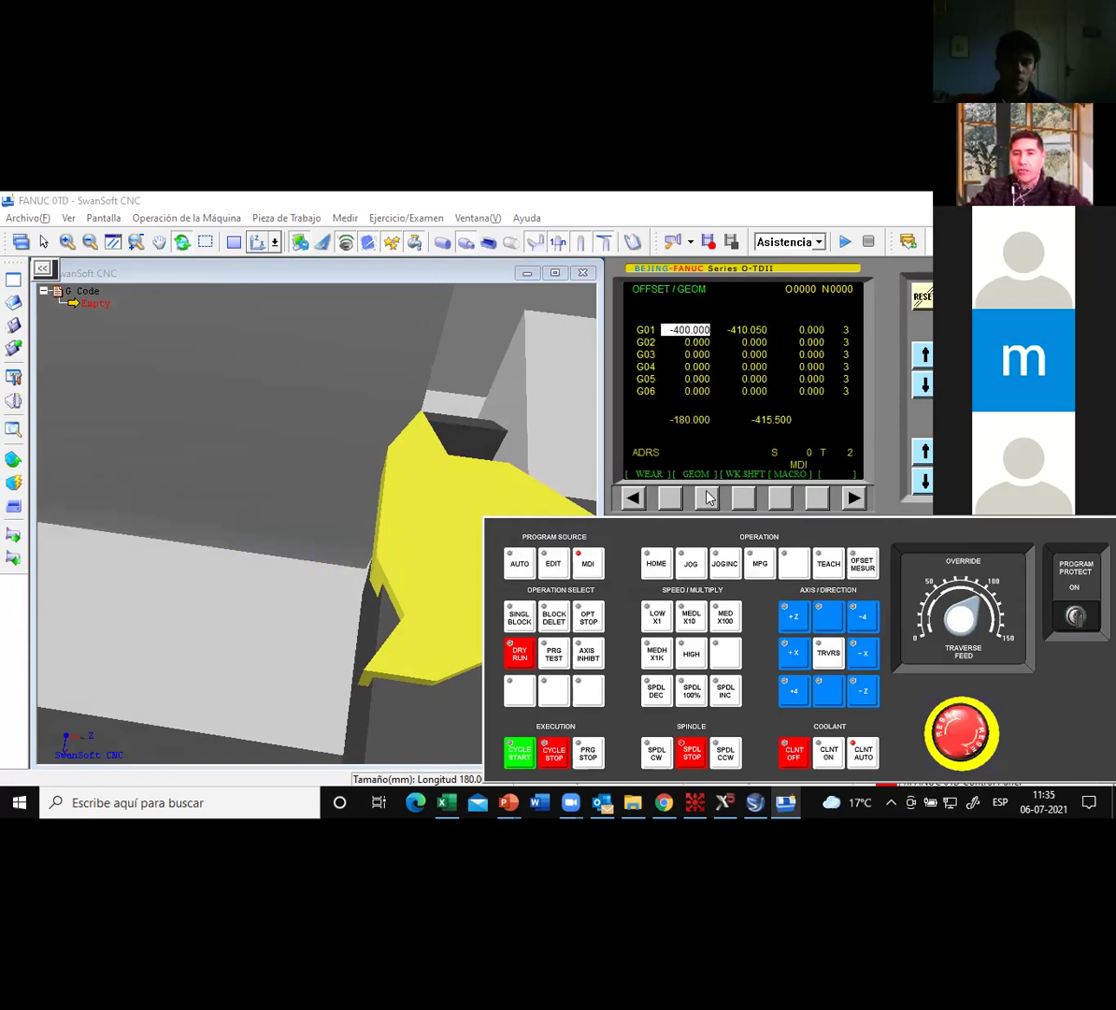
pyautogui.click(927, 359)
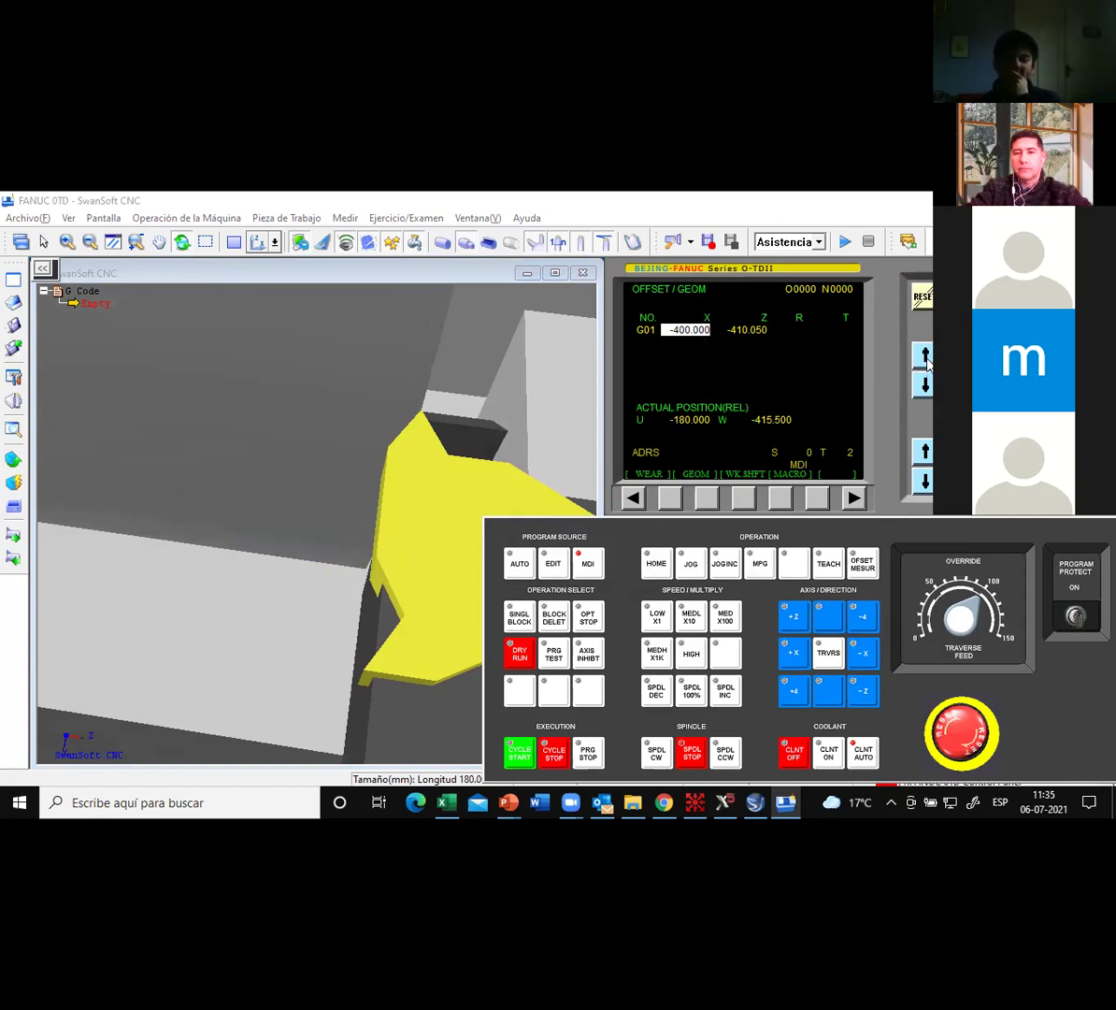
pyautogui.click(924, 378)
pyautogui.click(925, 380)
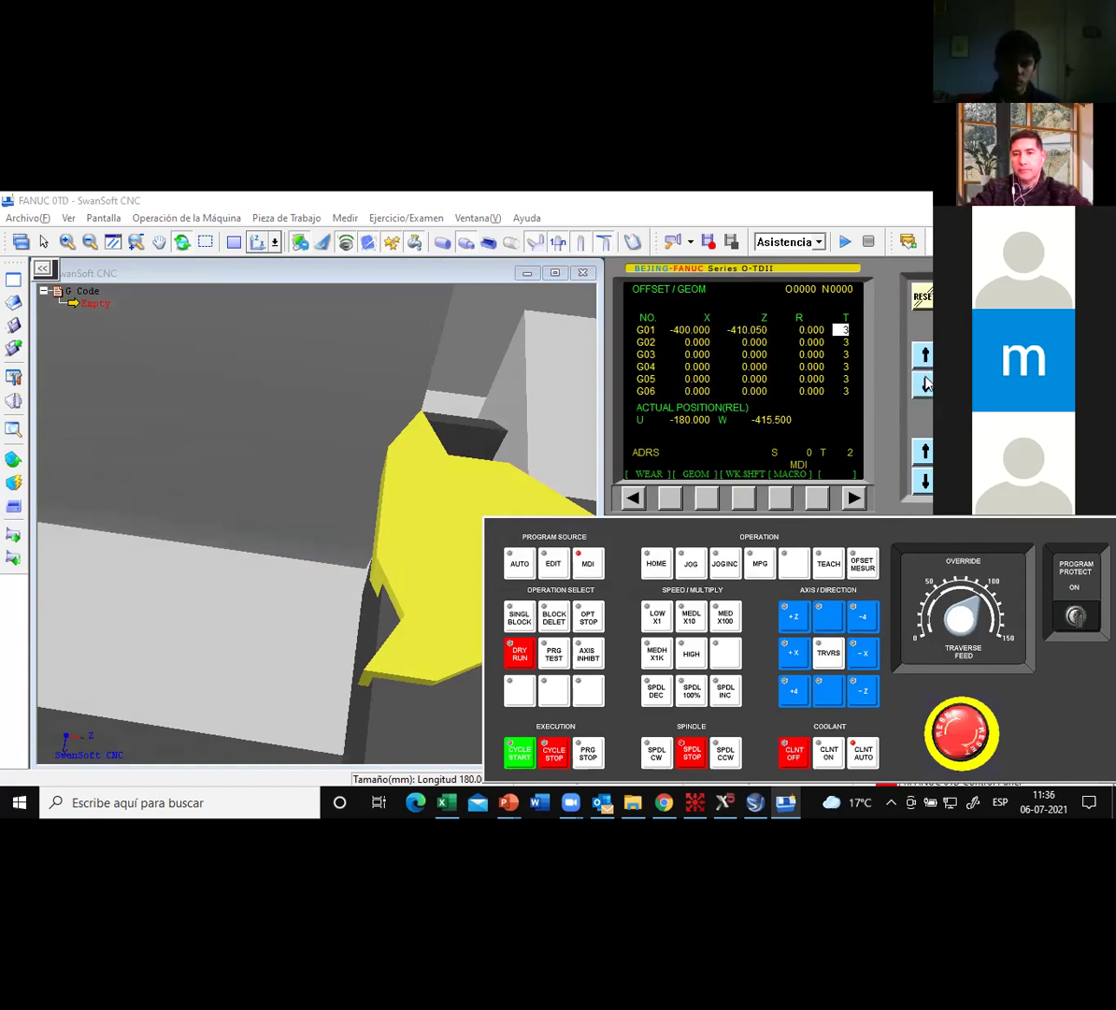
pyautogui.click(925, 379)
pyautogui.click(925, 381)
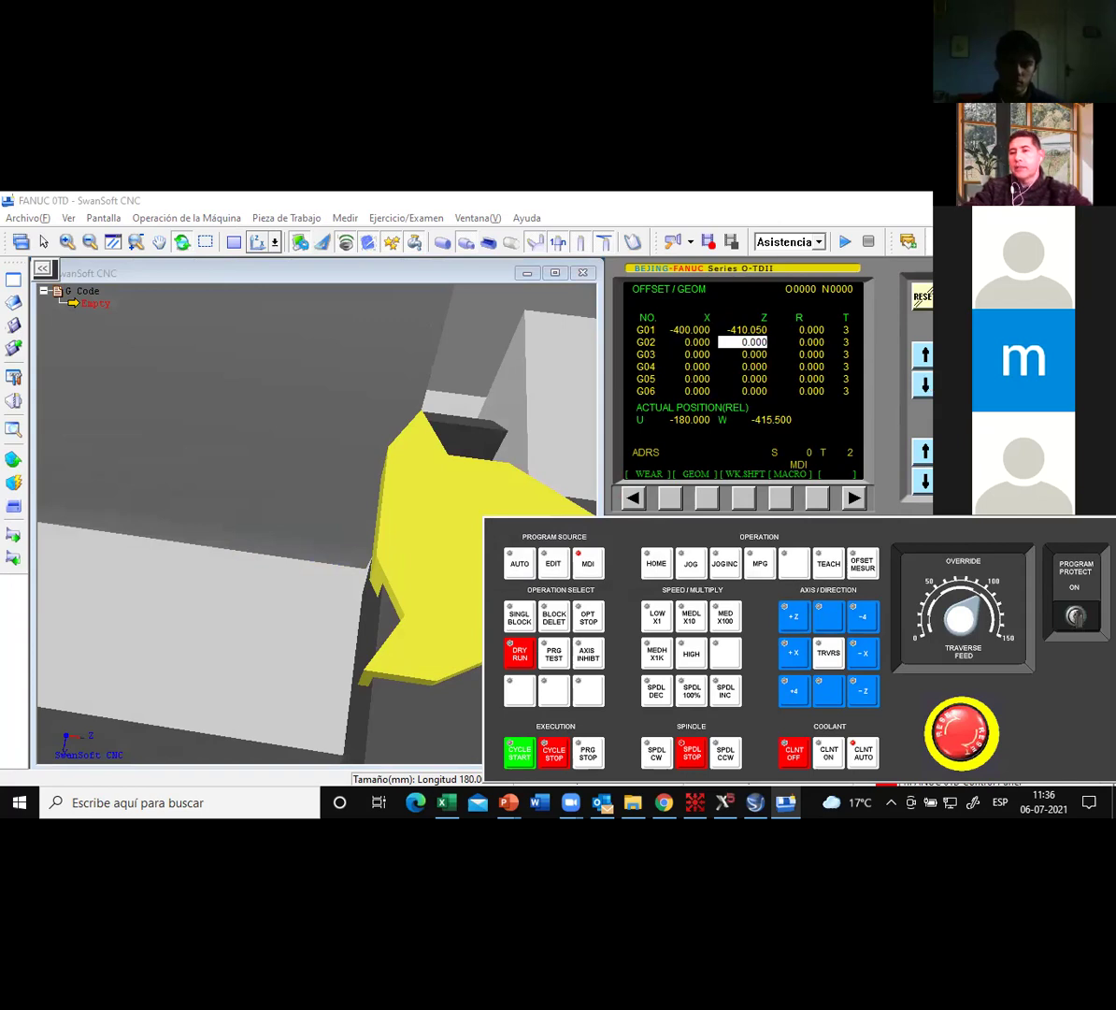
pyautogui.write('Z -415')
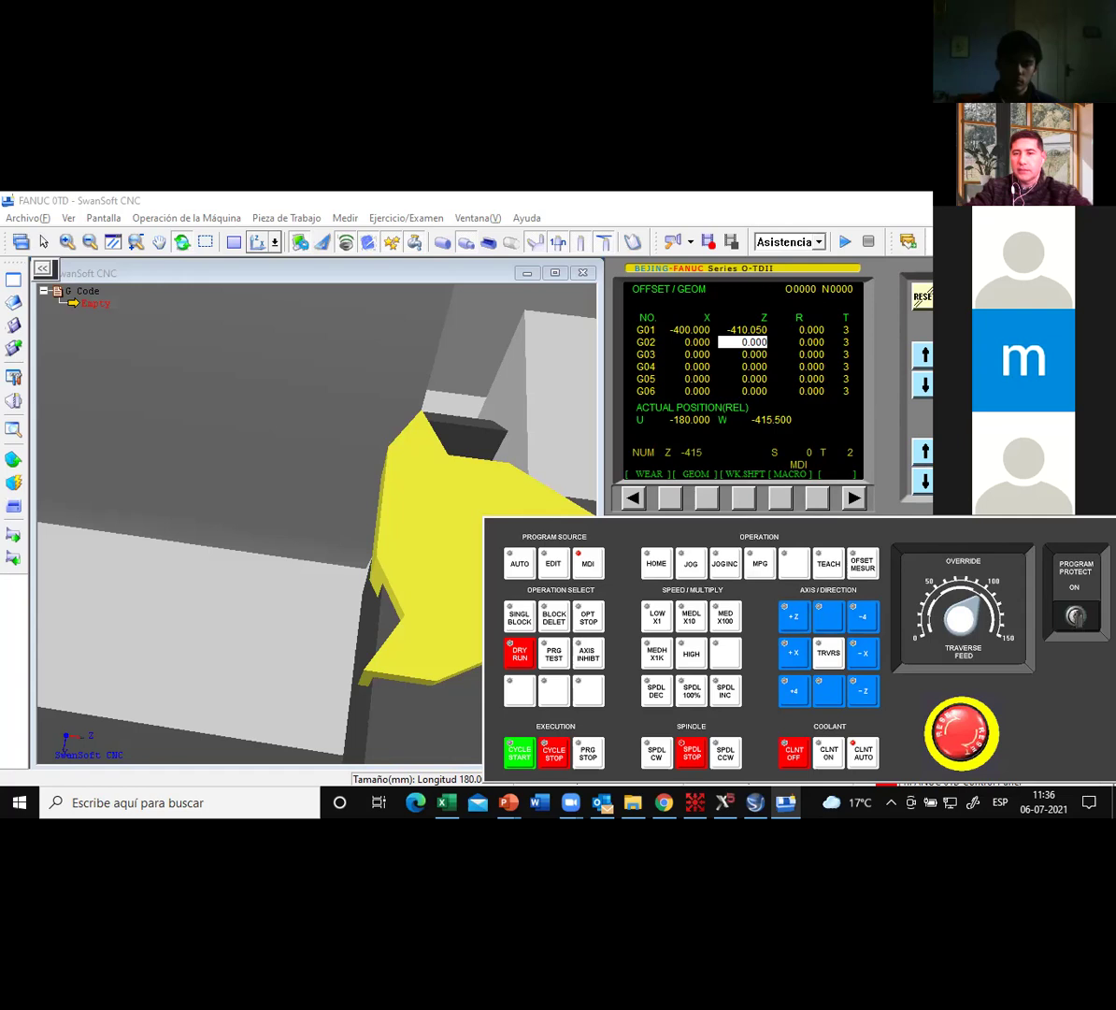
pyautogui.write('.5')
pyautogui.press('Return')
pyautogui.press('Left')
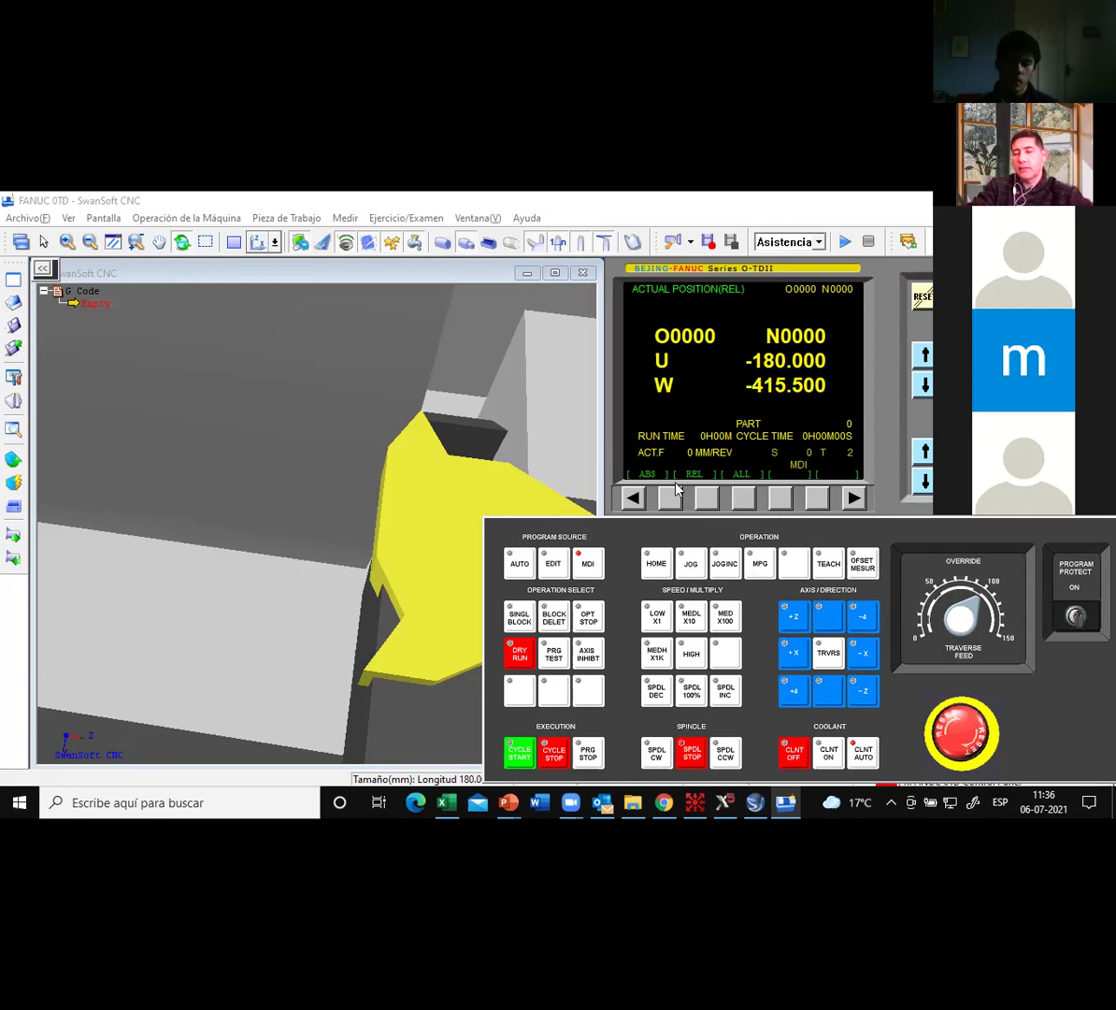
# Reopen the tool geometry offsets and set the X value of G02 to -400.
pyautogui.click(1042, 452)
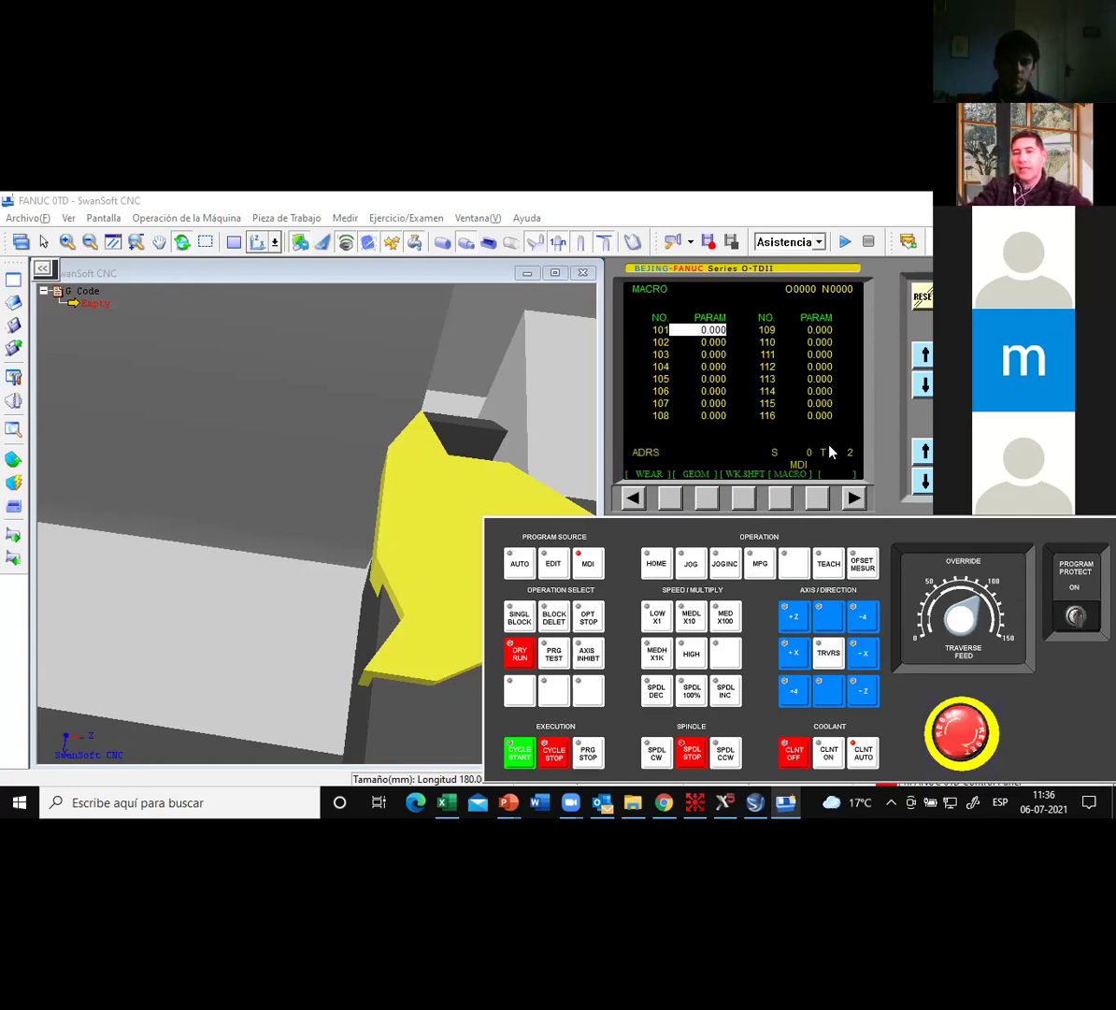
pyautogui.click(704, 497)
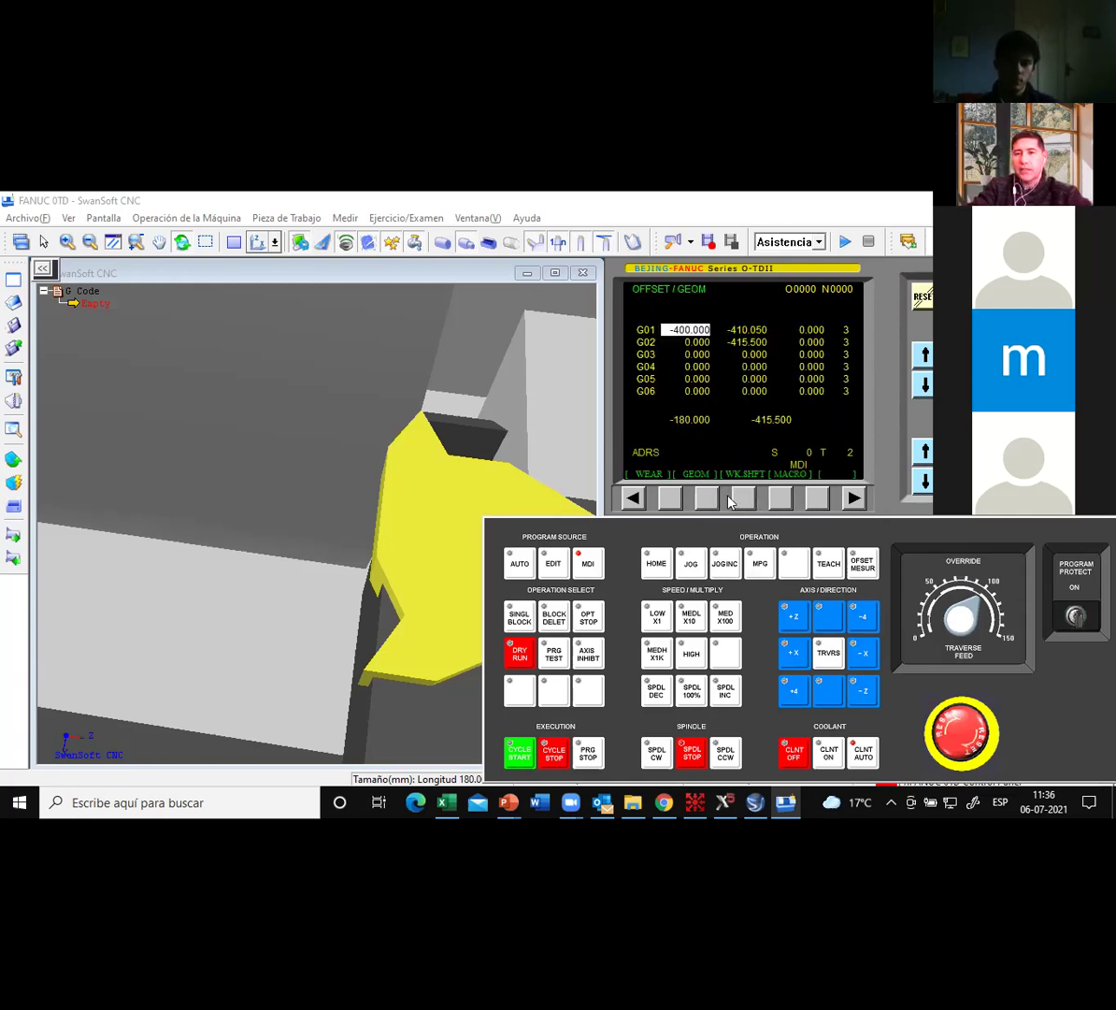
pyautogui.click(923, 384)
pyautogui.click(923, 383)
pyautogui.click(924, 383)
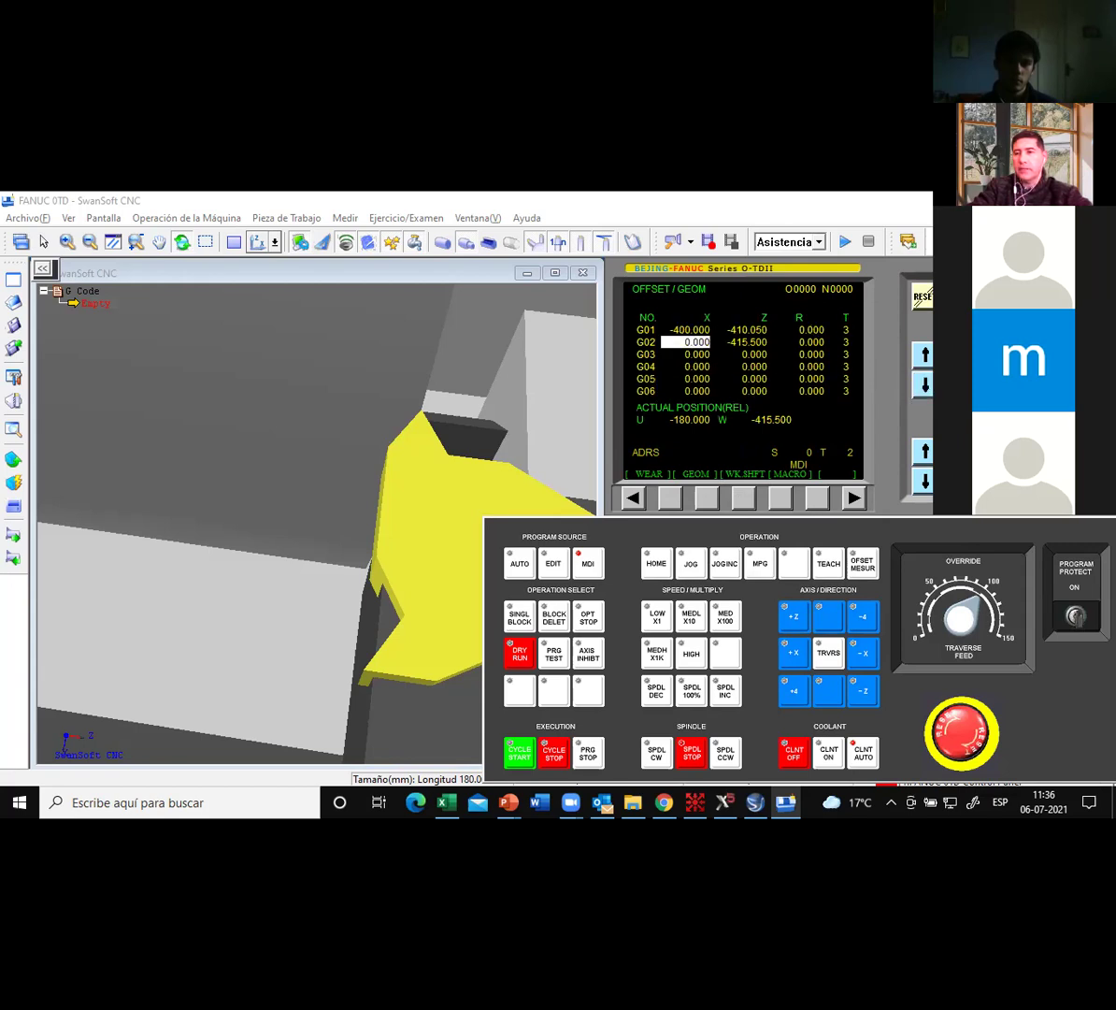
pyautogui.write('M7')
pyautogui.press('BackSpace')
pyautogui.write('X -400')
pyautogui.press('Return')
# Show the absolute position and inspect tool 2's tip at the workpiece's front edge.
pyautogui.click(1009, 453)
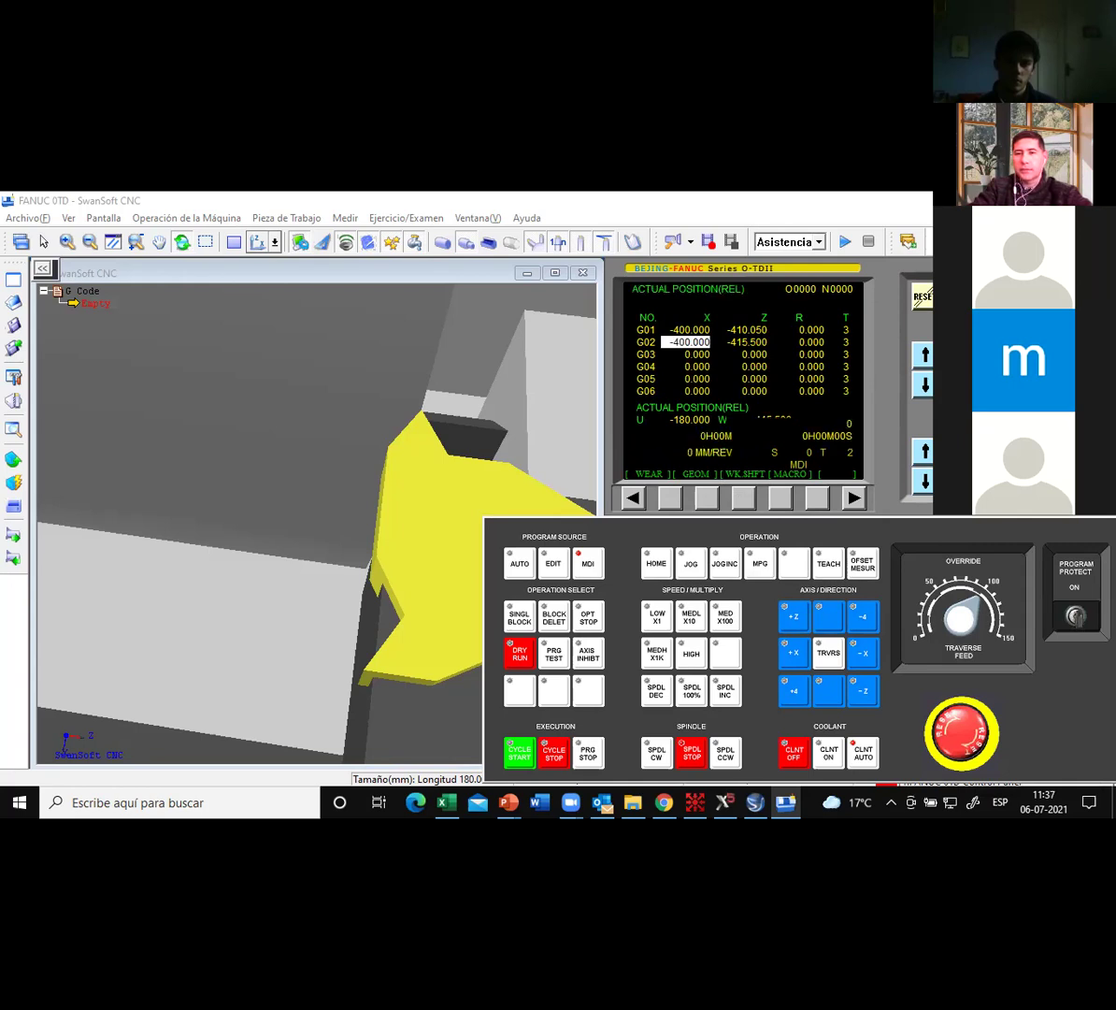
pyautogui.click(671, 500)
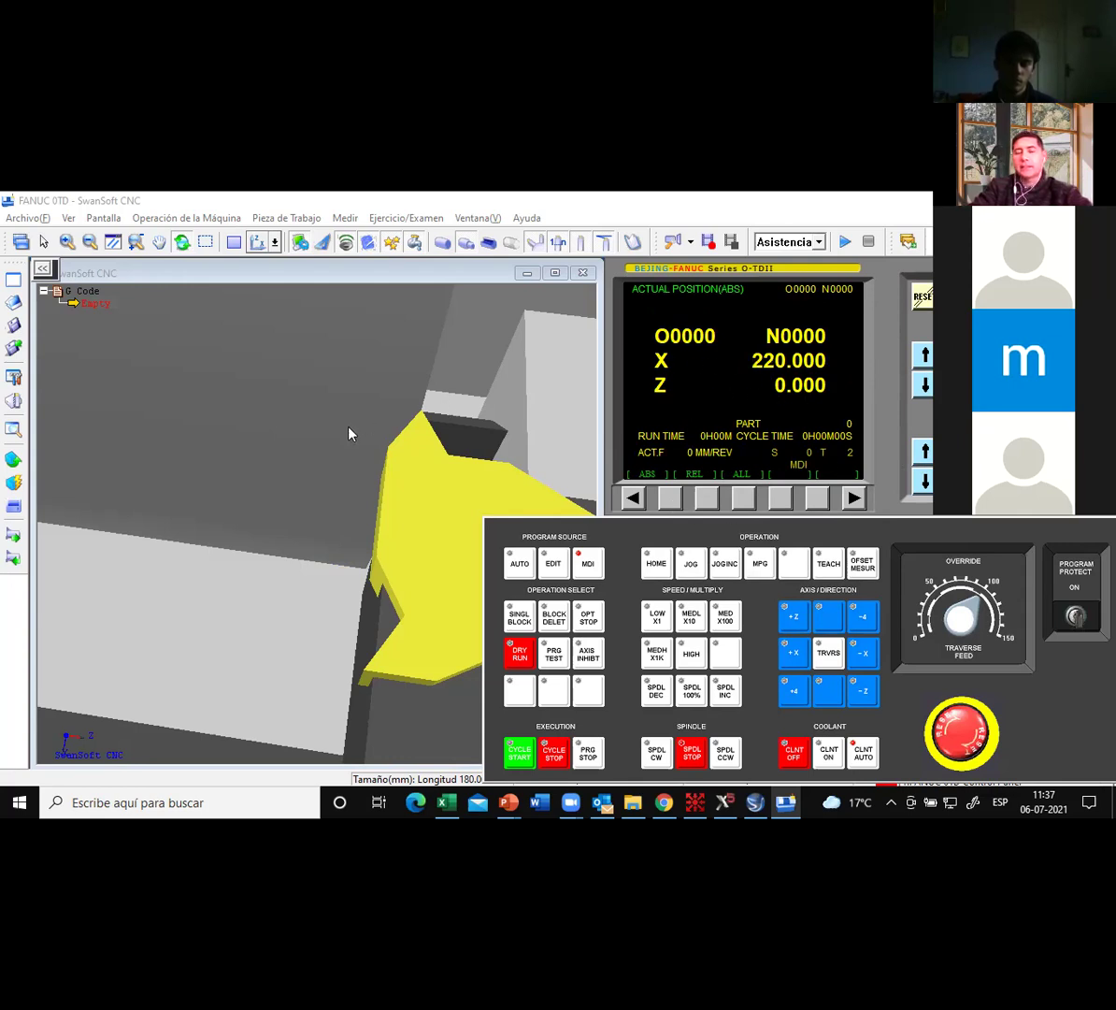
pyautogui.scroll(3, 338, 426)
pyautogui.scroll(-6, 338, 424)
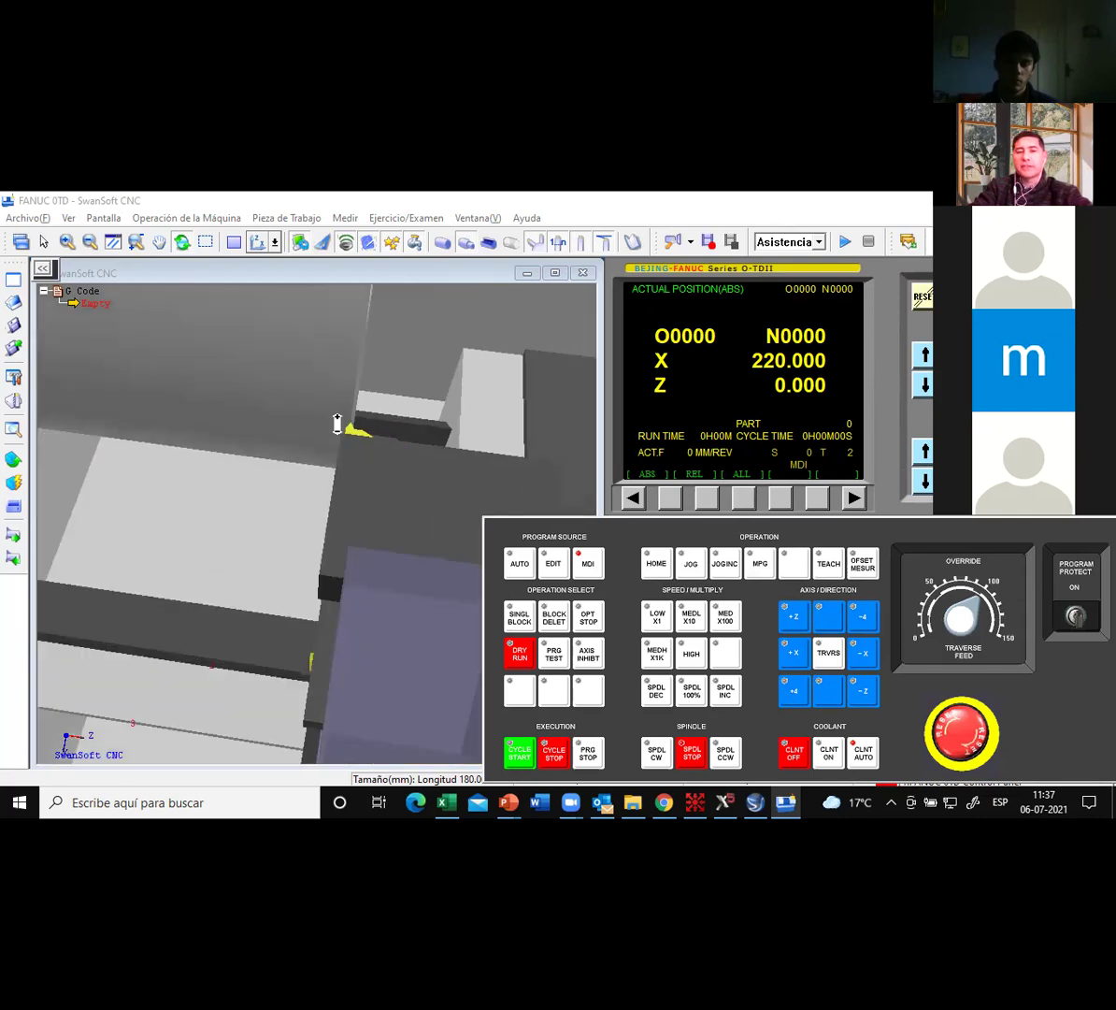
pyautogui.scroll(3, 358, 452)
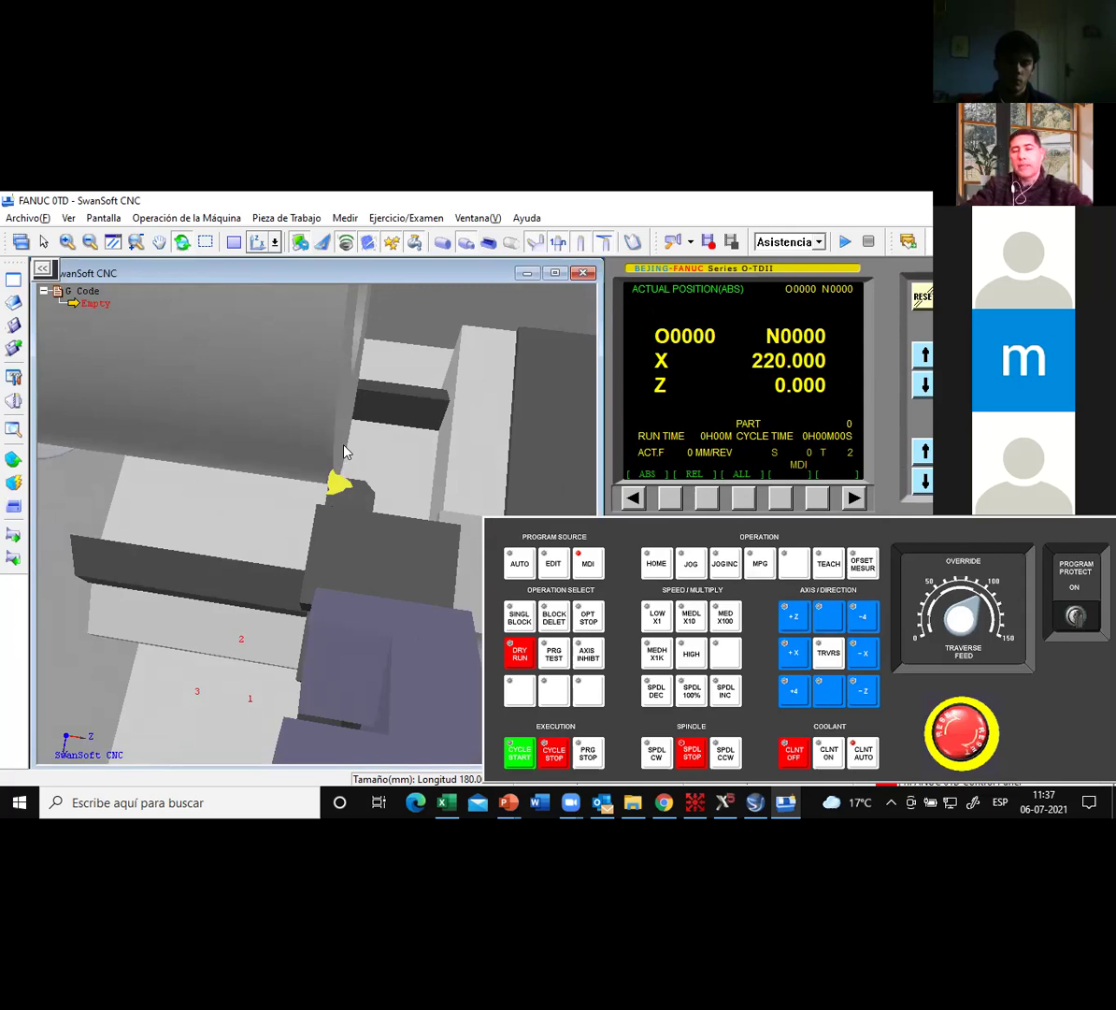
# Return the X axis and the Z axis of the lathe to their home reference position.
pyautogui.click(658, 571)
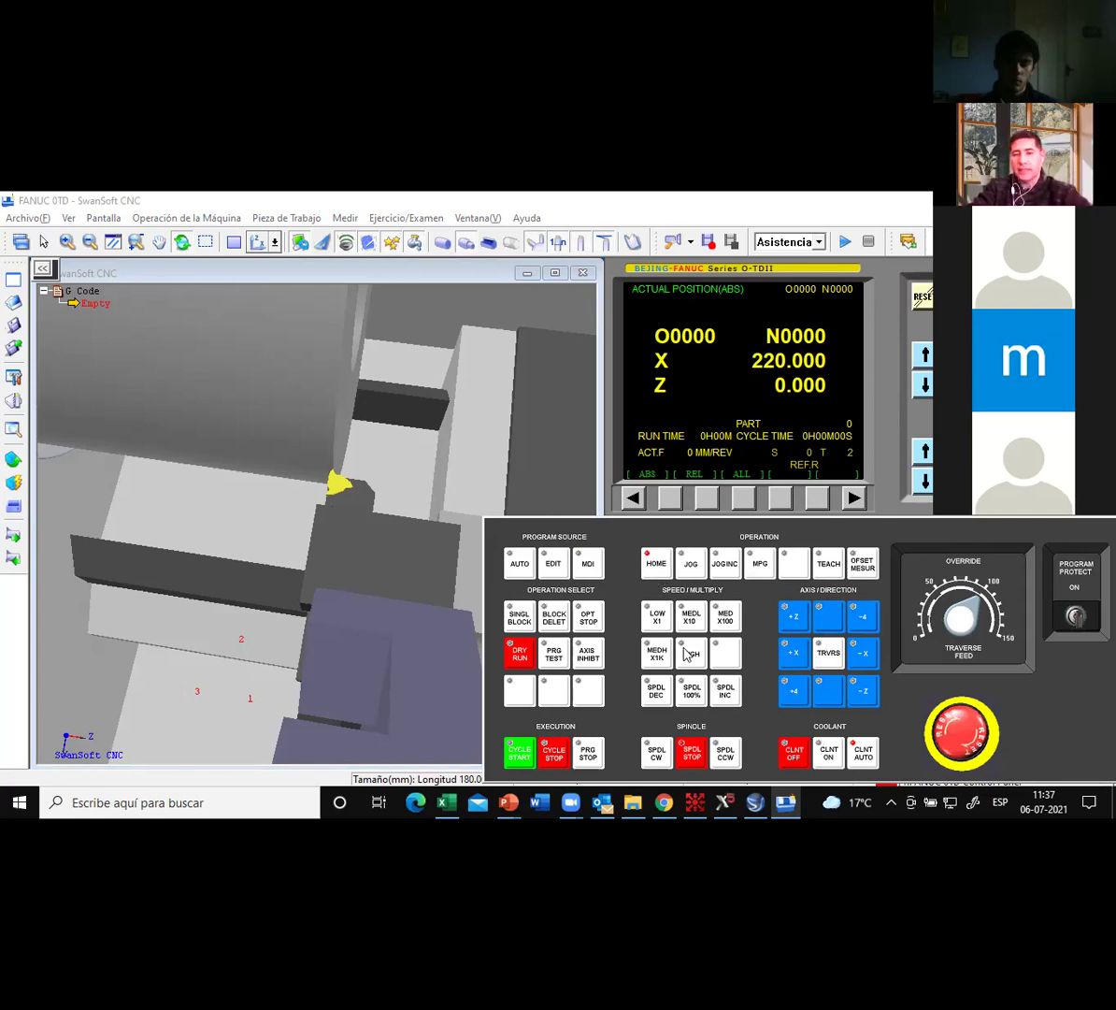
pyautogui.click(795, 655)
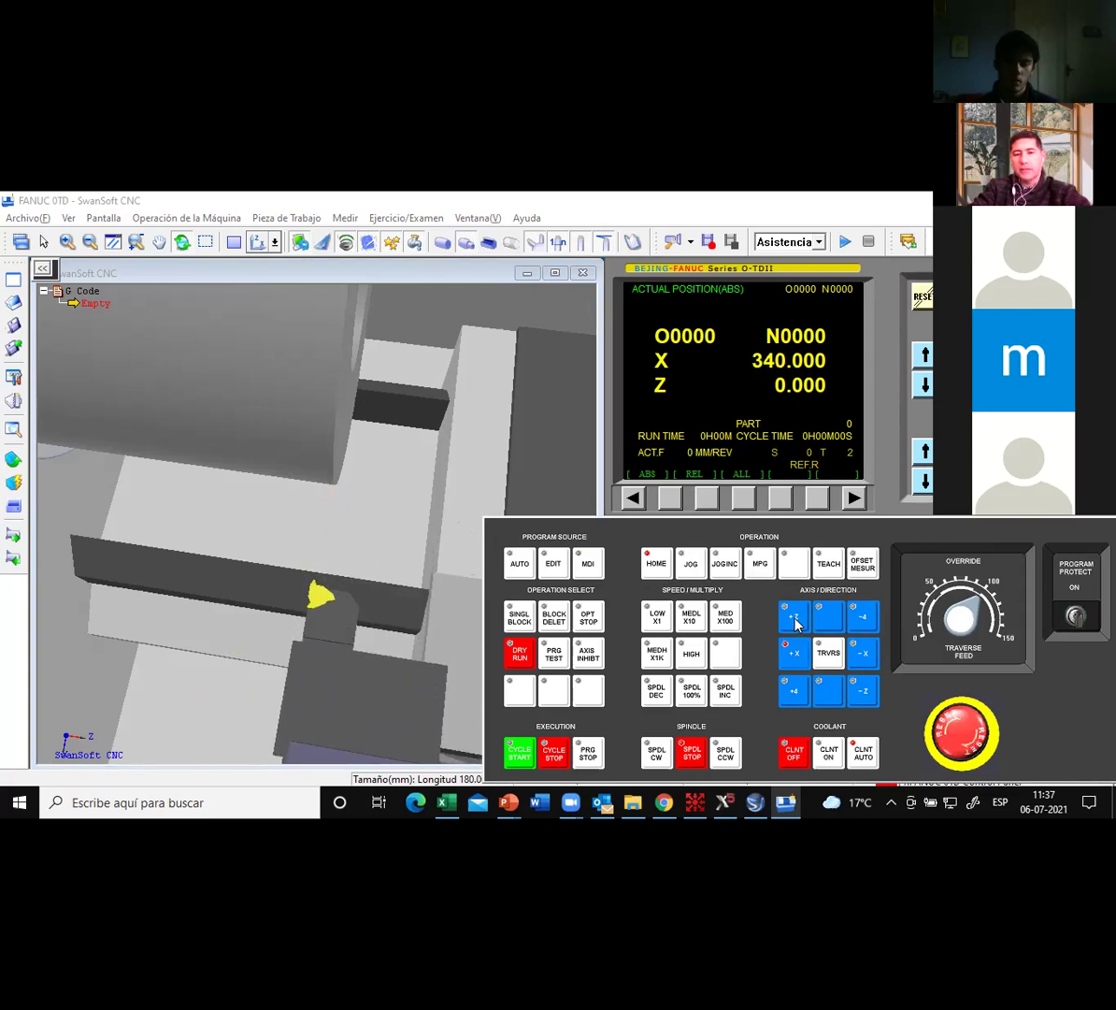
pyautogui.click(801, 620)
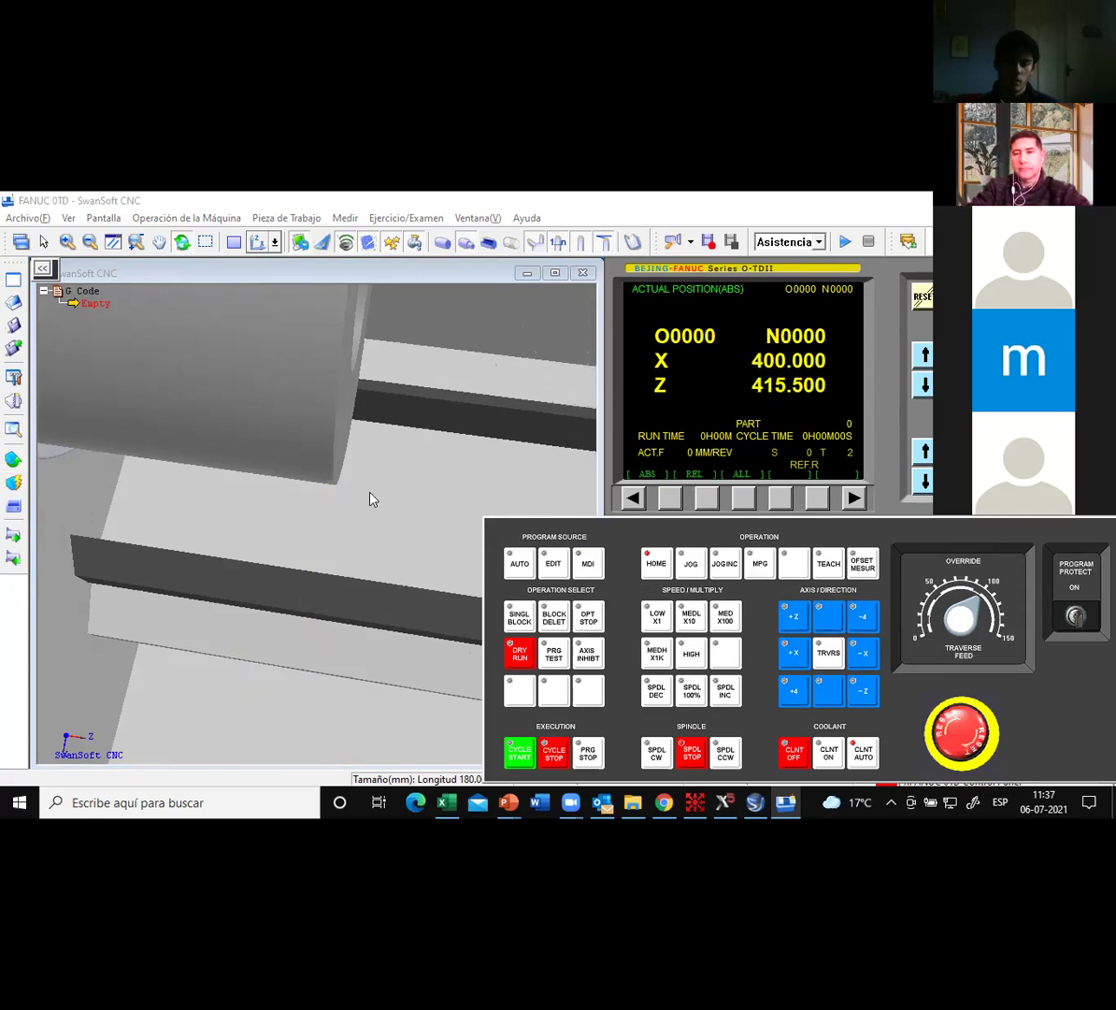
pyautogui.scroll(-6, 360, 468)
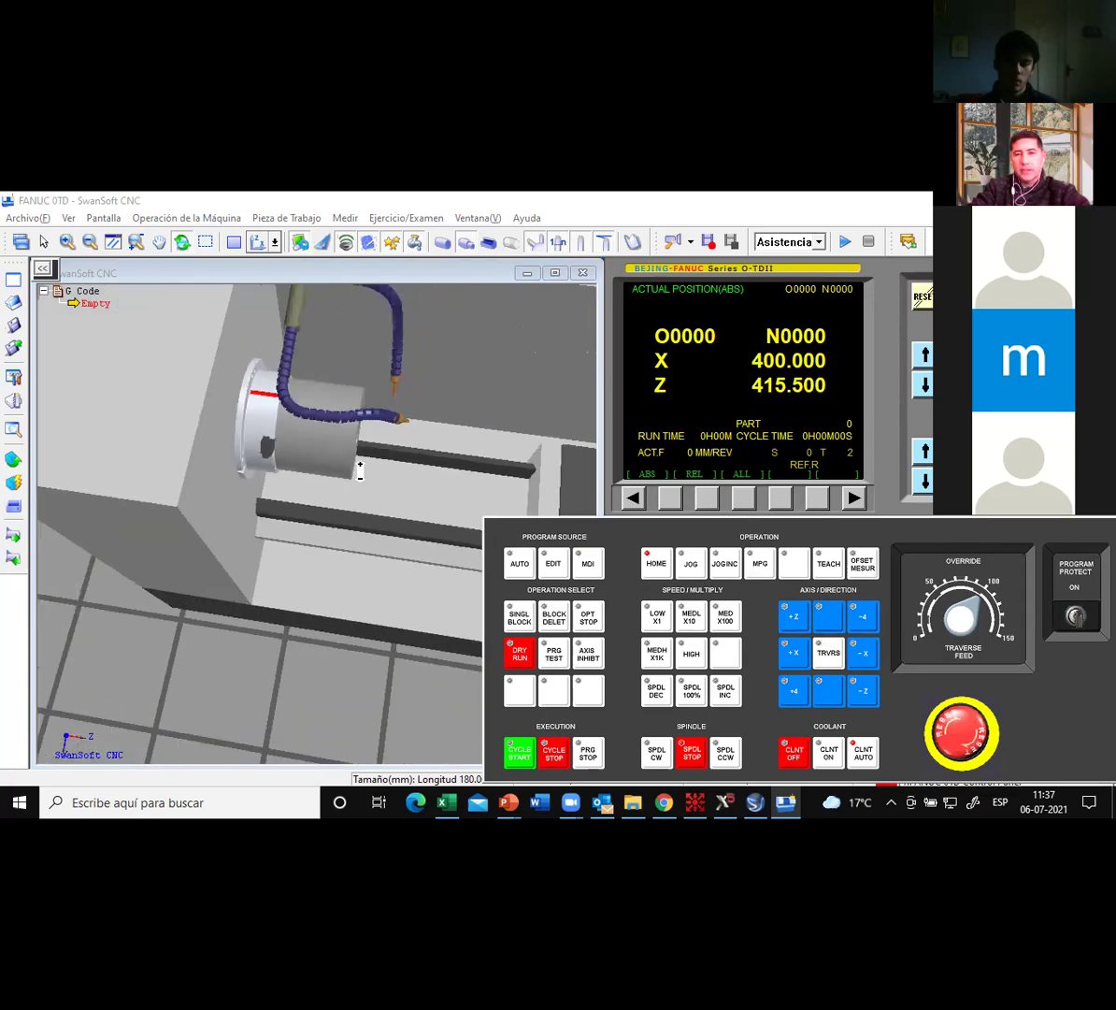
pyautogui.scroll(-2, 360, 468)
# Open the program library in edit mode and move the highlight to program O0307.
pyautogui.click(553, 566)
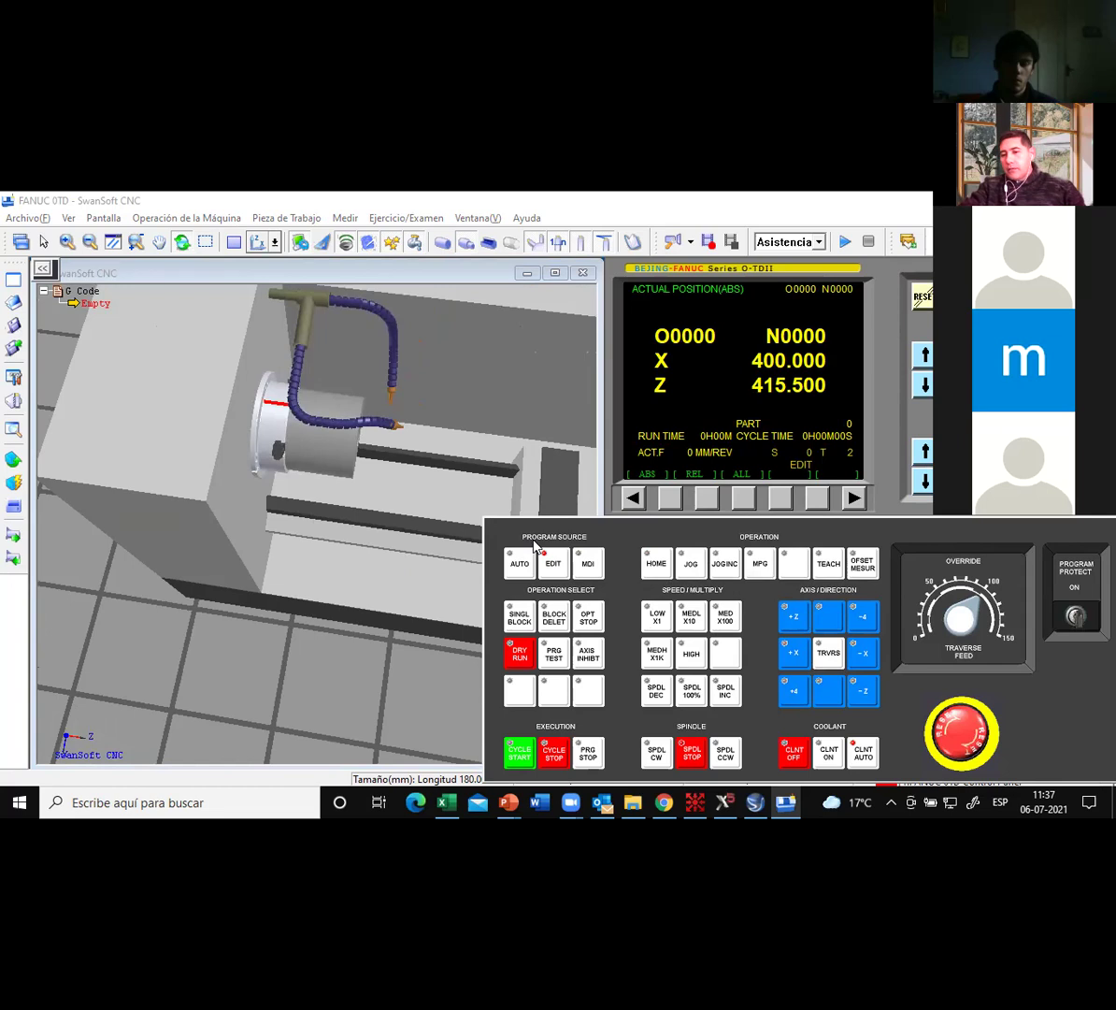
pyautogui.click(1001, 479)
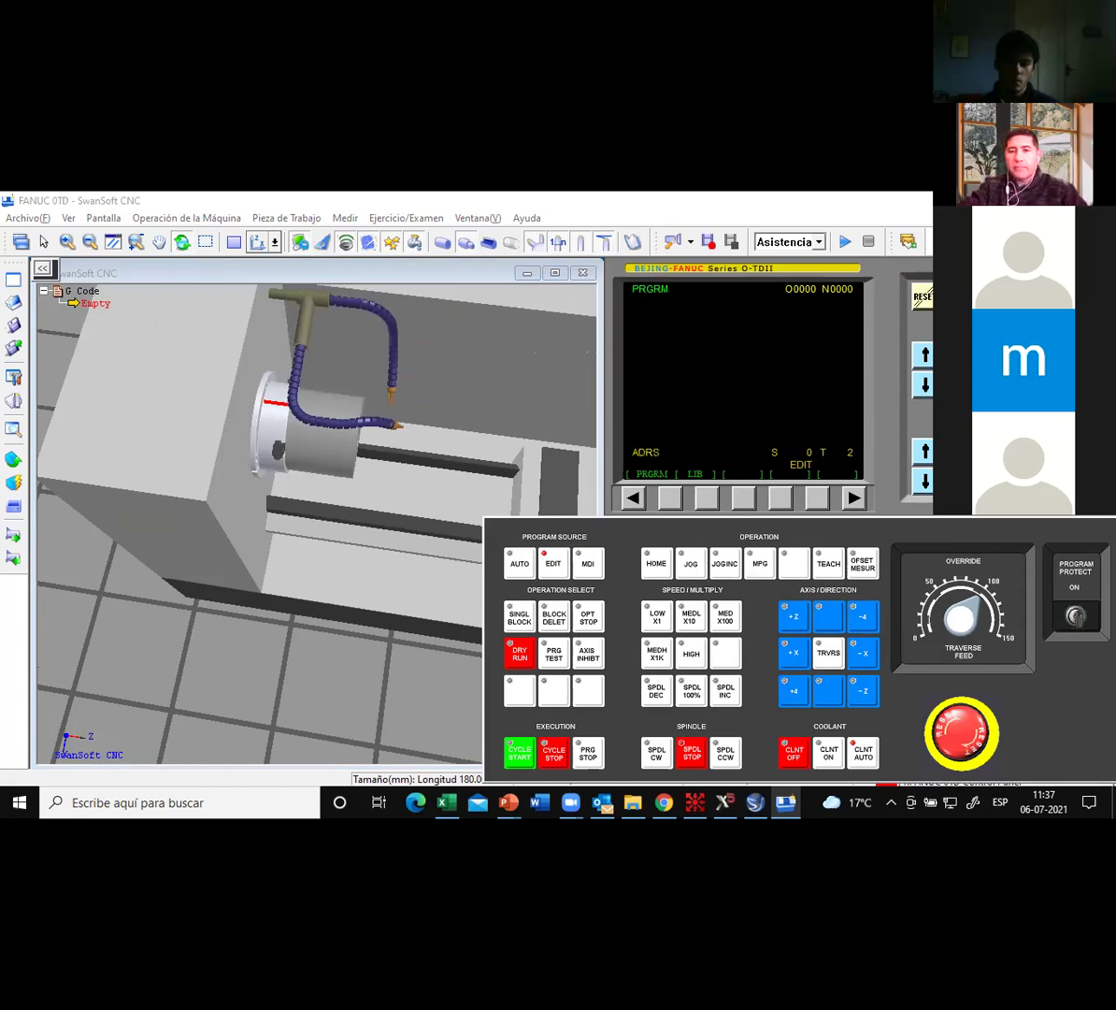
pyautogui.click(709, 500)
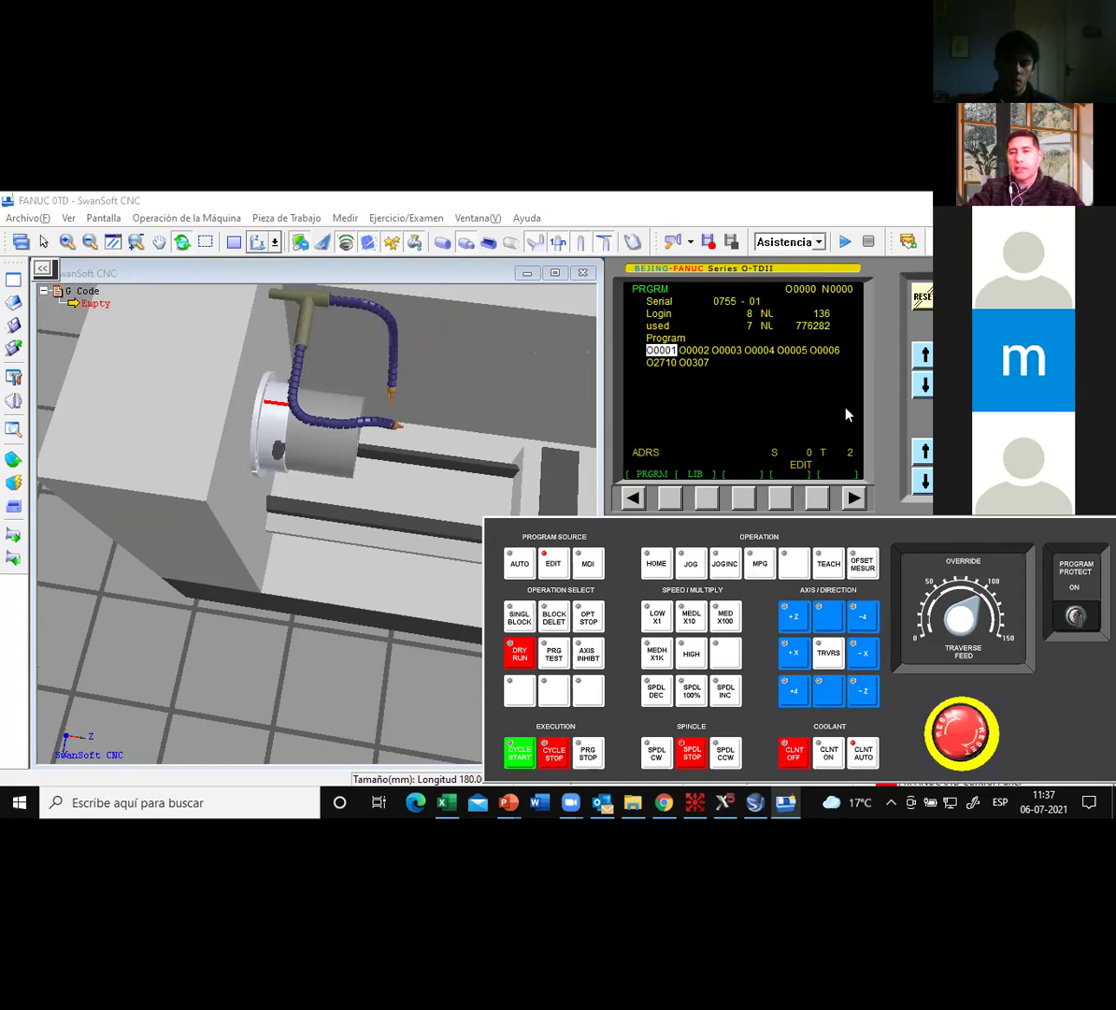
pyautogui.click(924, 384)
pyautogui.click(924, 384)
pyautogui.click(924, 384)
pyautogui.click(924, 385)
pyautogui.click(924, 384)
pyautogui.click(923, 385)
pyautogui.click(923, 384)
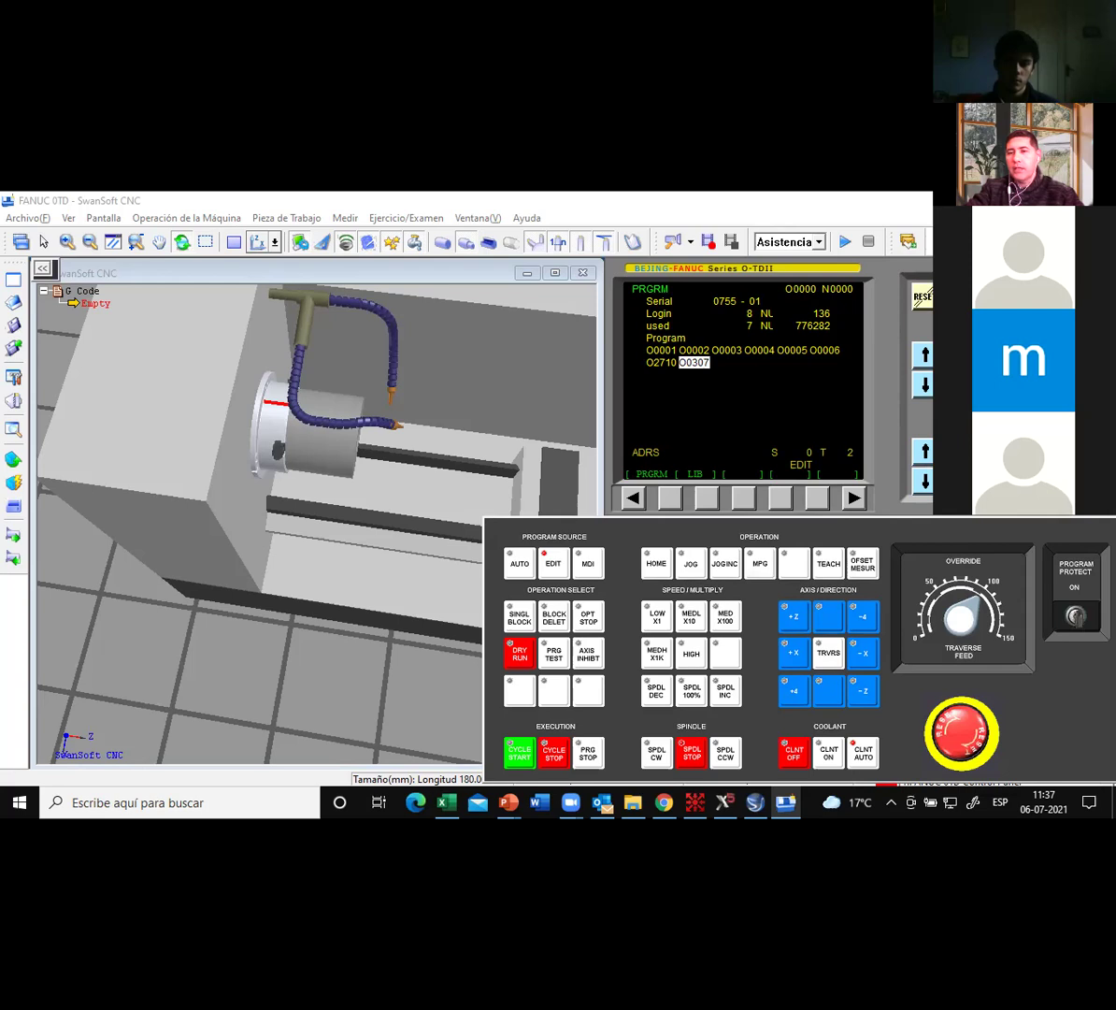
# Create a new empty program numbered O1000, with the program protection unlocked.
pyautogui.write('O ')
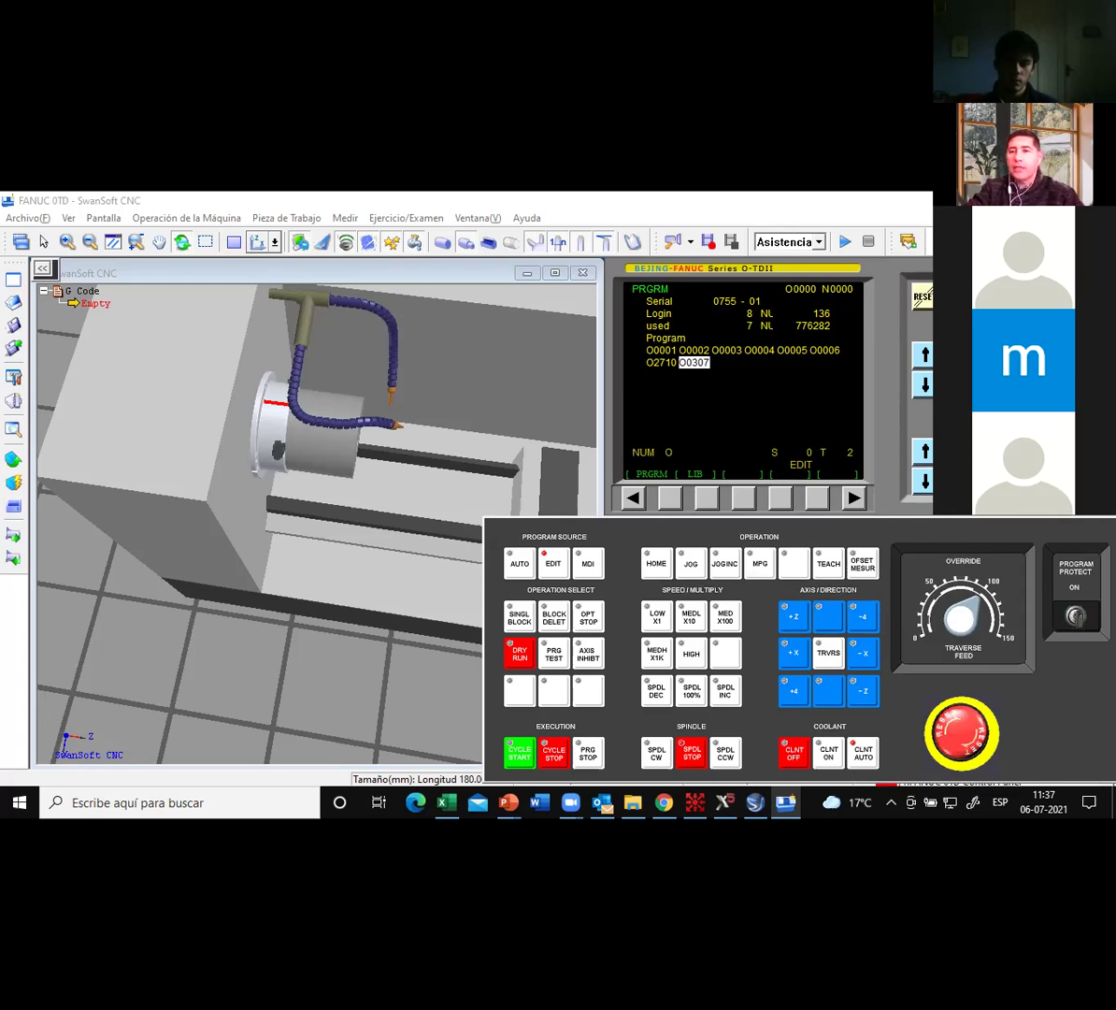
pyautogui.write('1000')
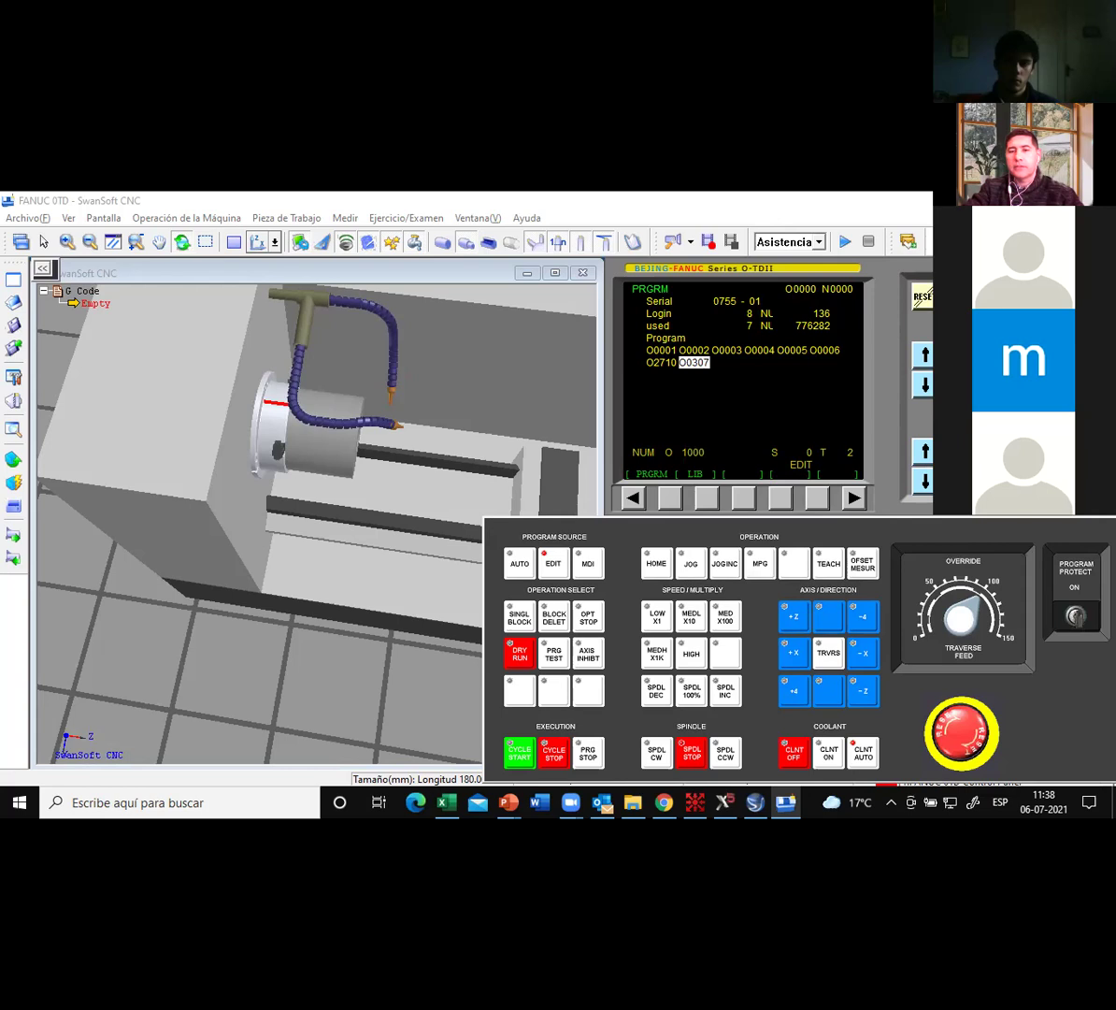
pyautogui.press('Insert')
pyautogui.press('Return')
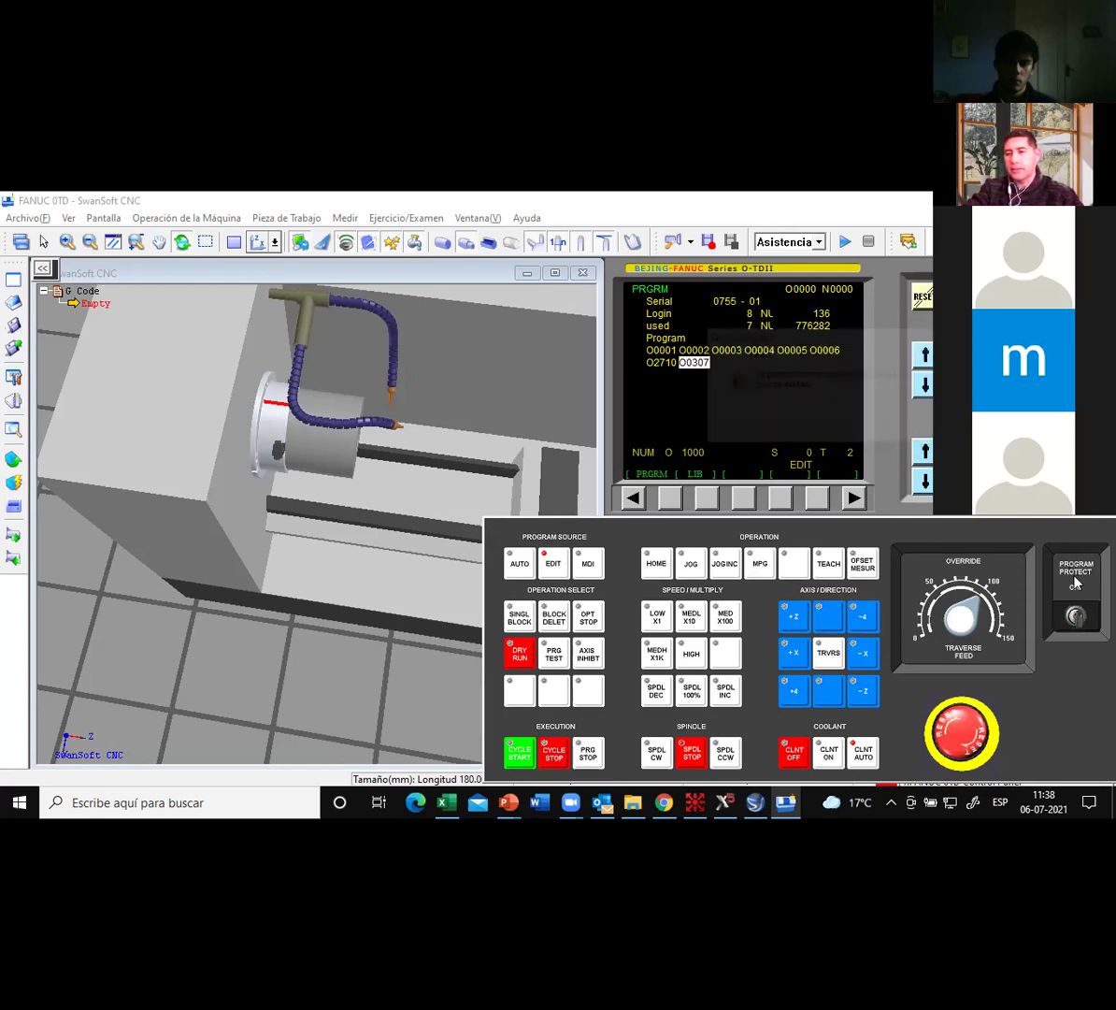
pyautogui.press('Insert')
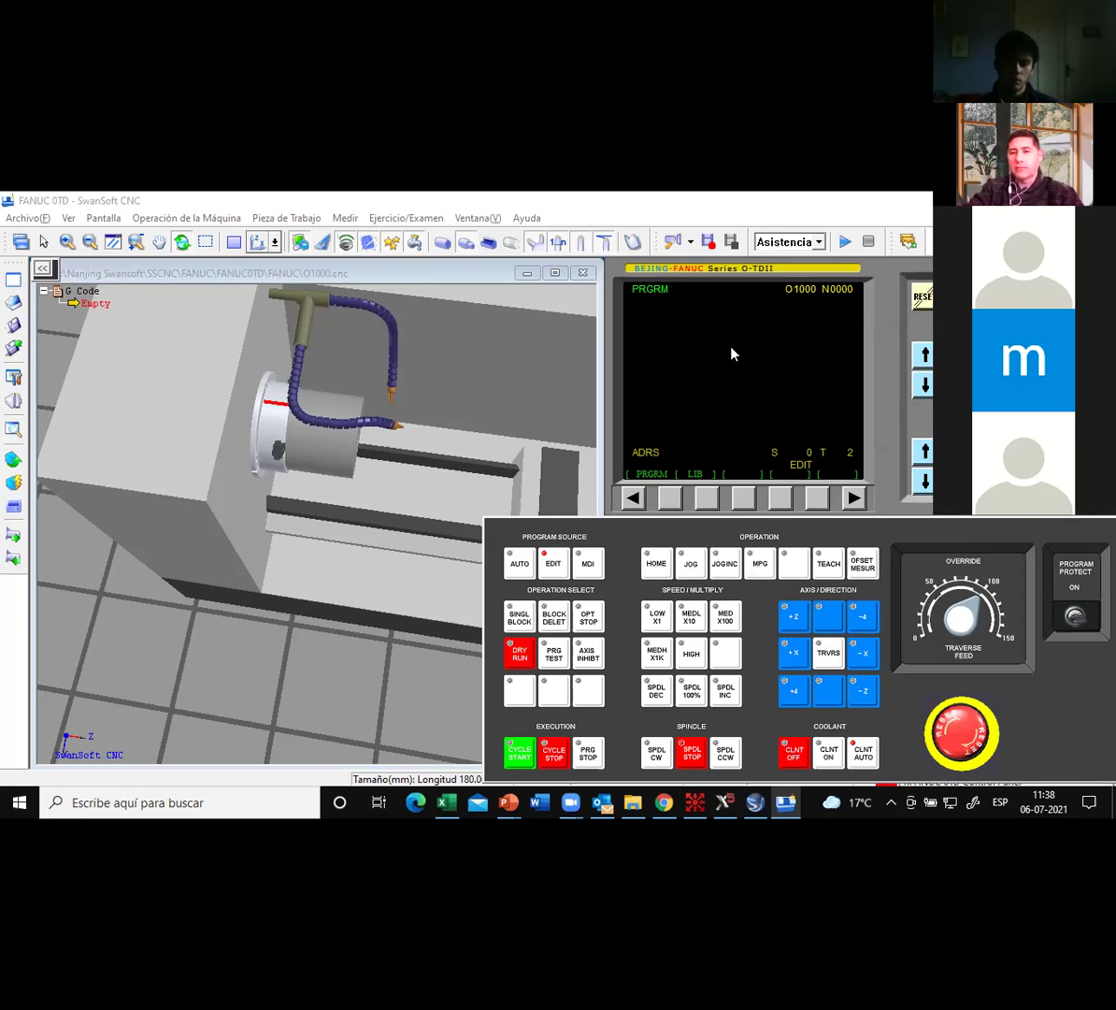
# Reopen the program library, load program O0307 and examine its toolpath on the workpiece.
pyautogui.click(703, 501)
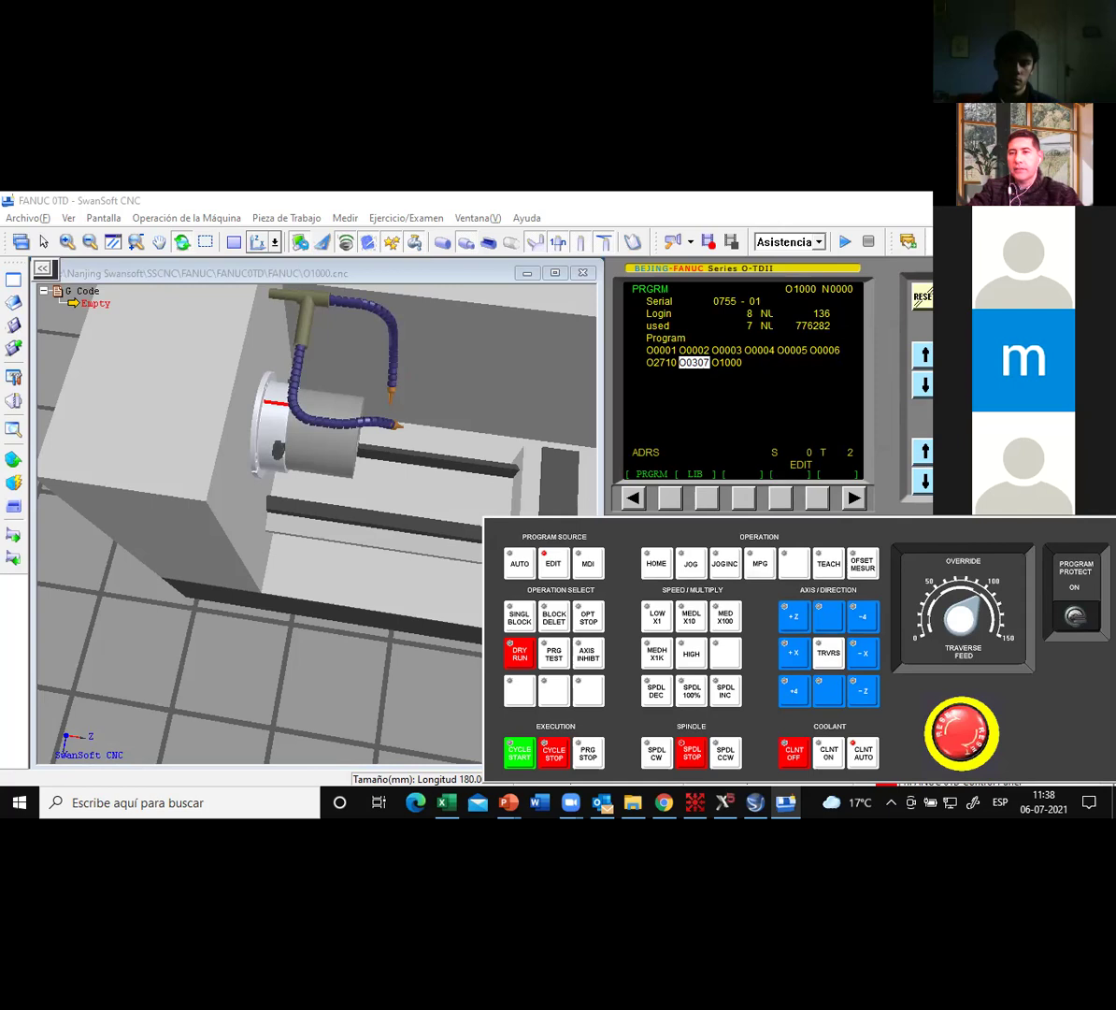
pyautogui.write('O 0')
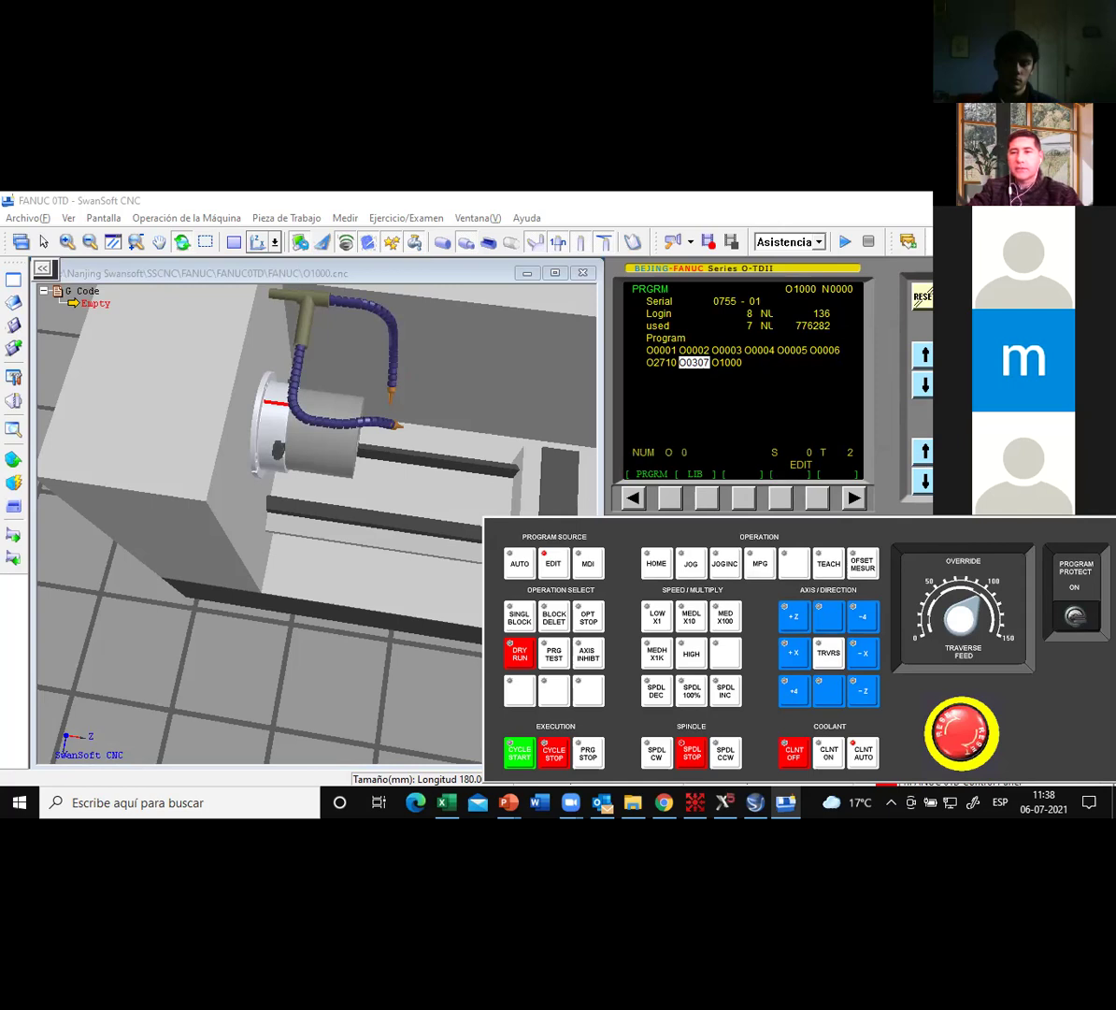
pyautogui.write('307')
pyautogui.click(924, 391)
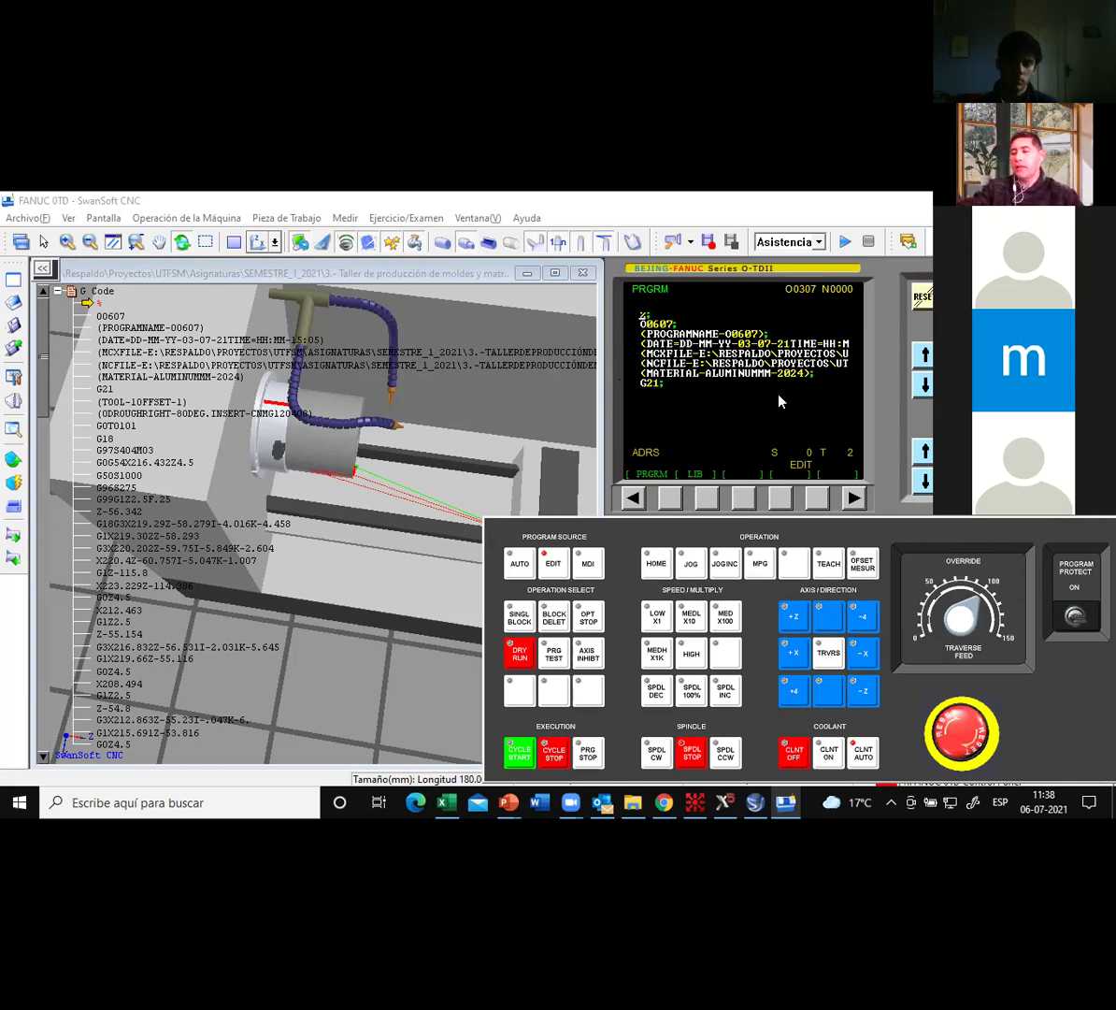
pyautogui.scroll(-3, 277, 481)
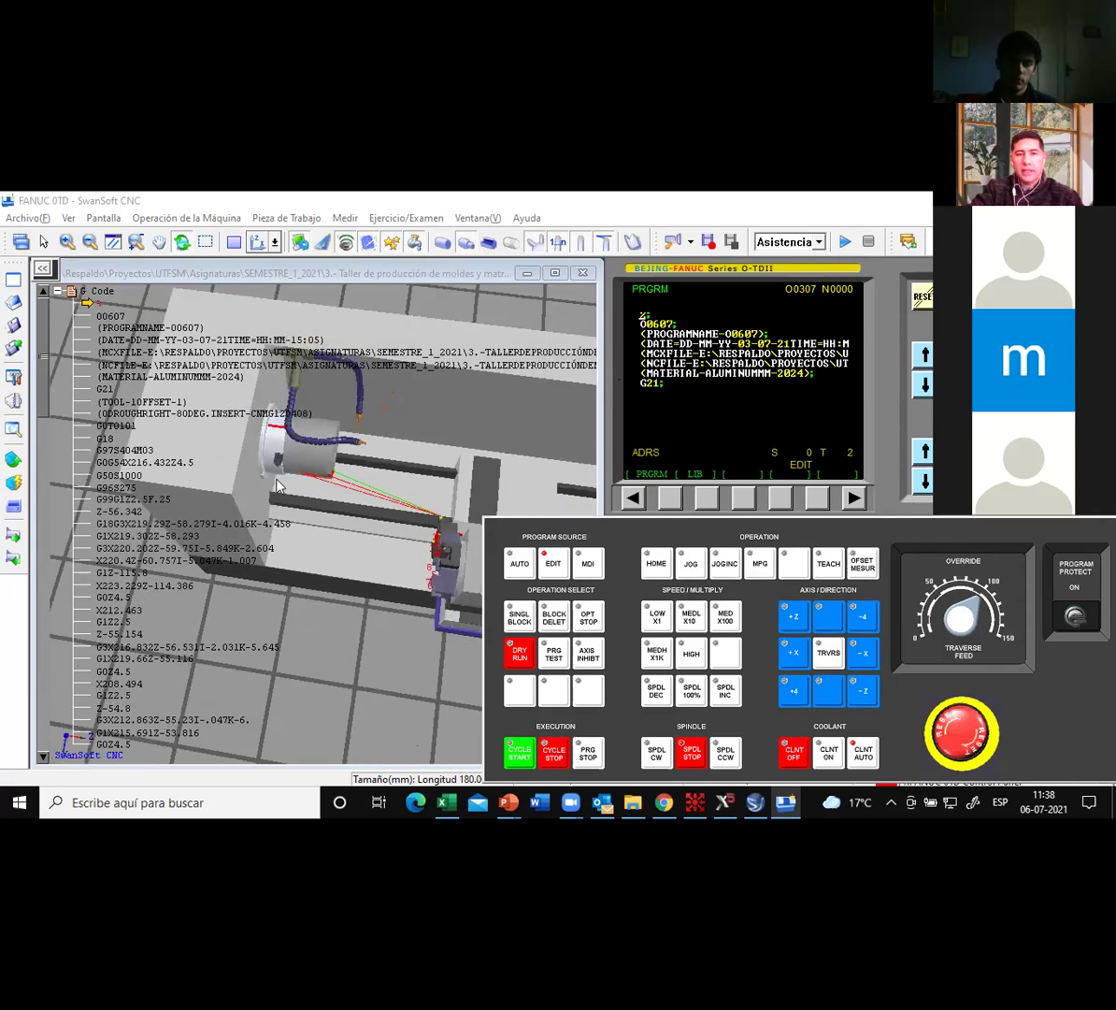
pyautogui.scroll(-2, 382, 499)
pyautogui.moveTo(401, 443); pyautogui.dragTo(409, 409)
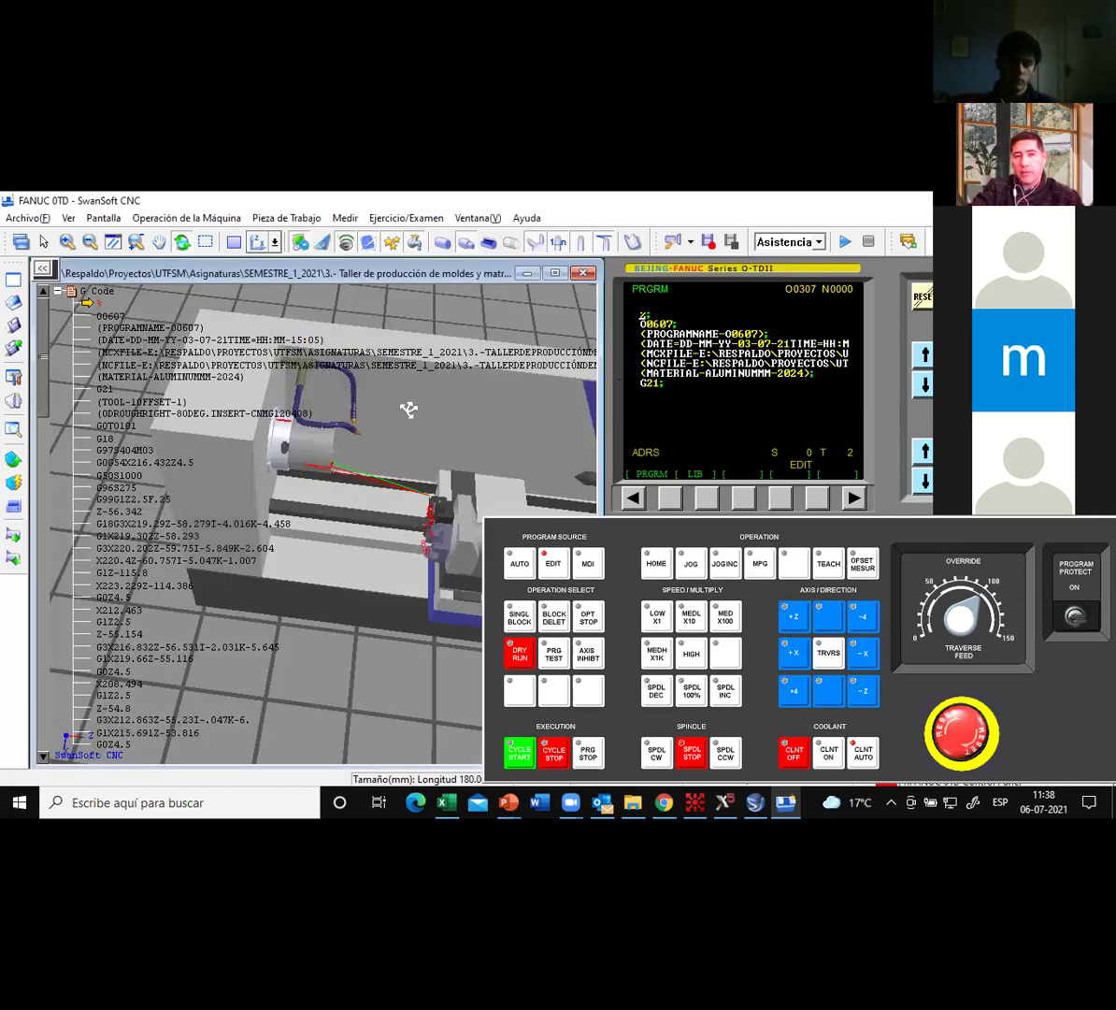
pyautogui.scroll(5, 313, 460)
pyautogui.moveTo(324, 418); pyautogui.dragTo(324, 381)
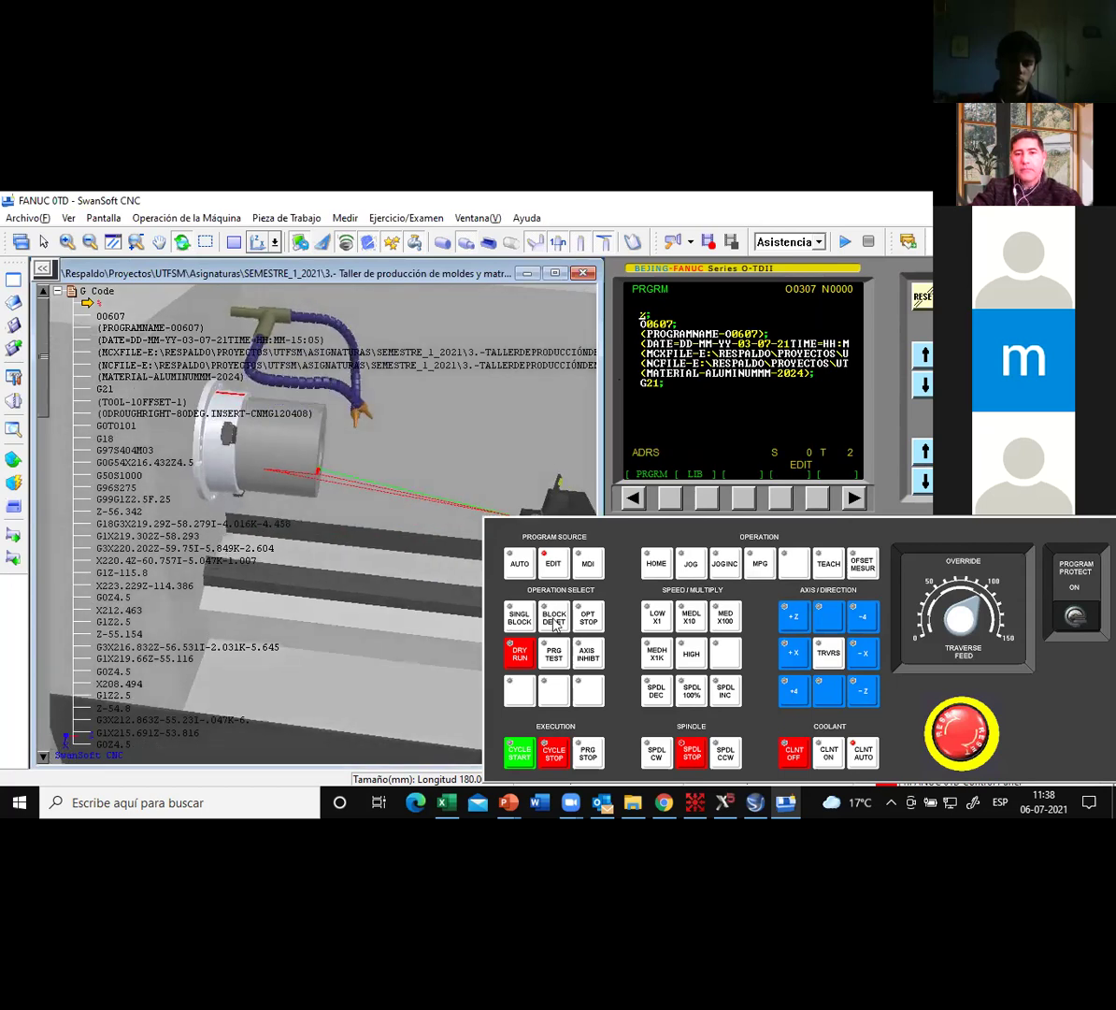
# Close the machine door and start program O0307 in automatic mode.
pyautogui.click(920, 297)
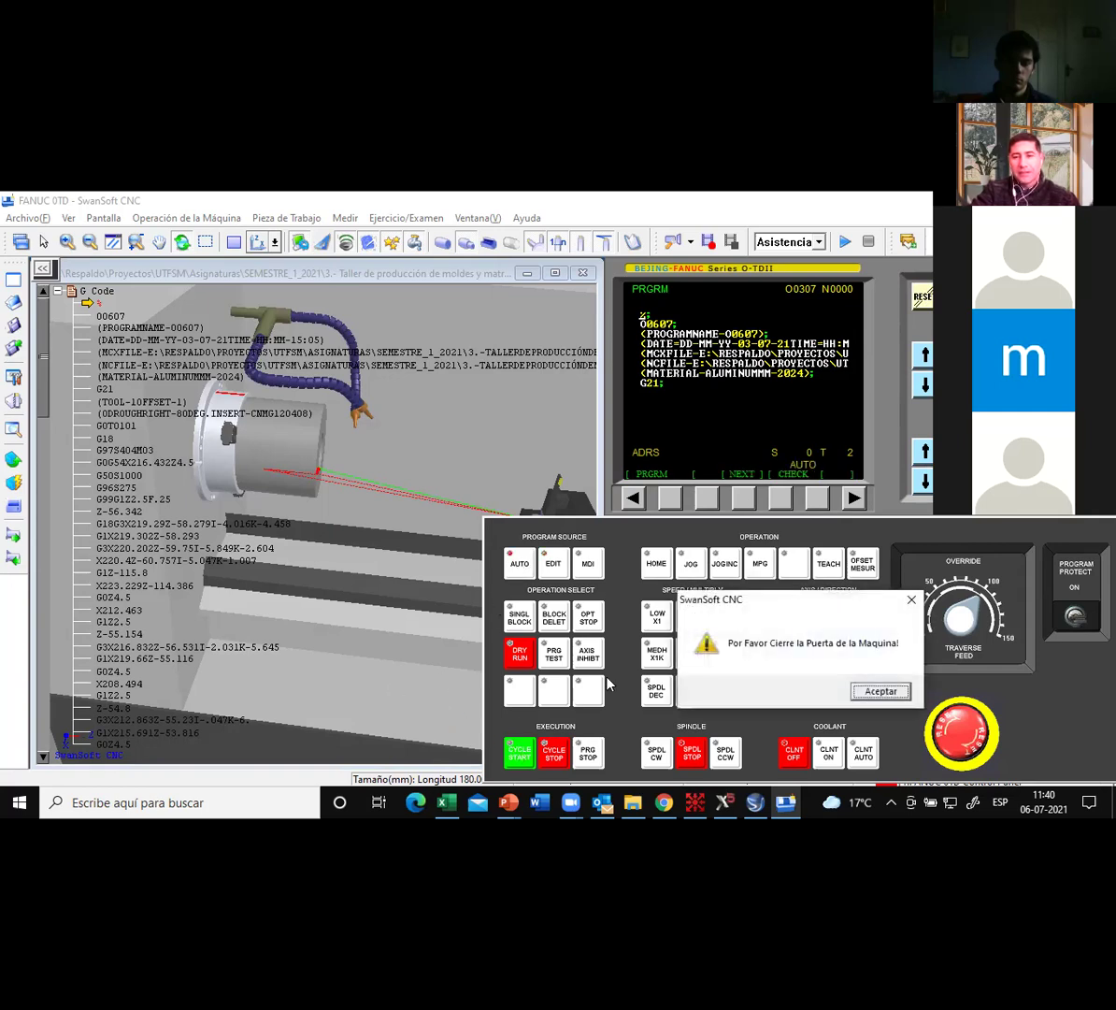
pyautogui.click(879, 692)
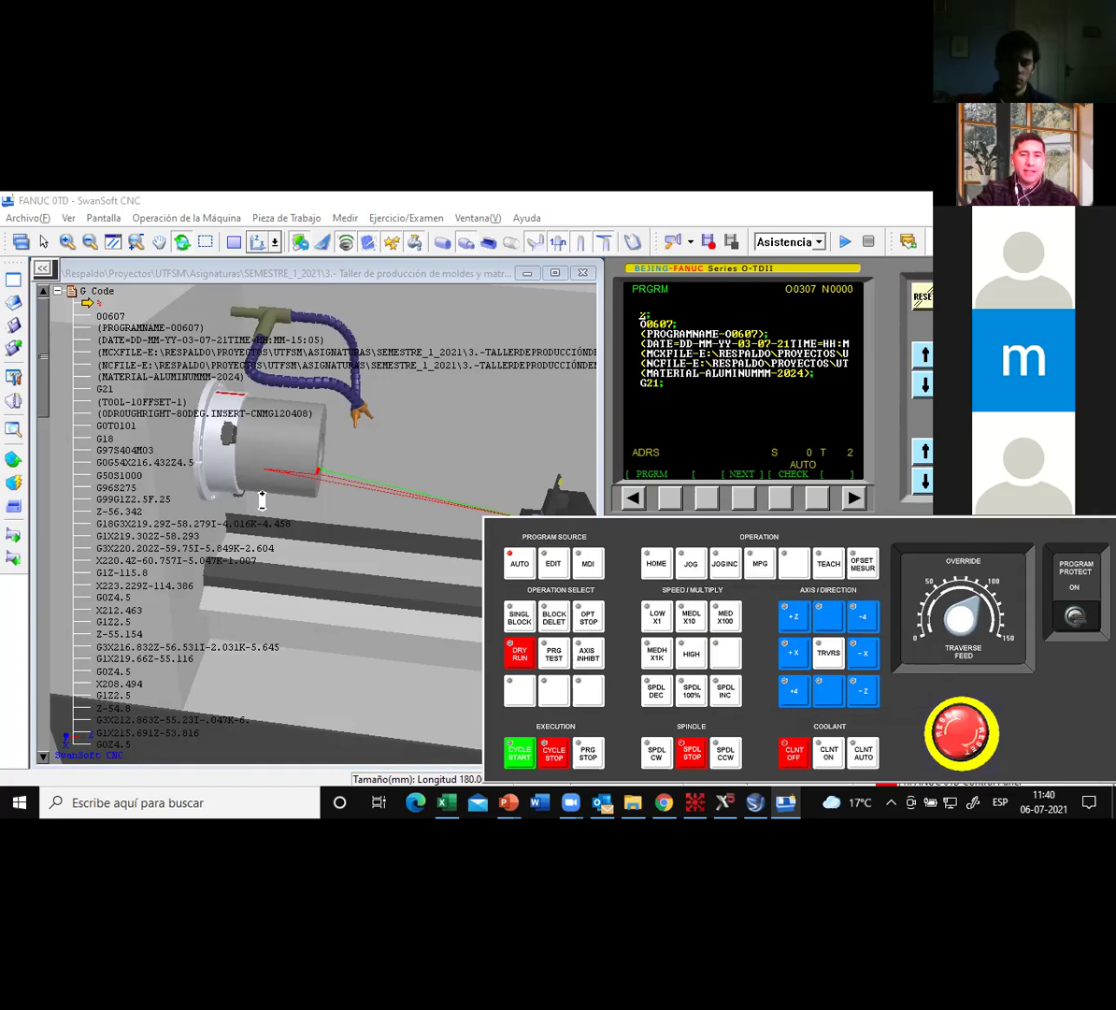
pyautogui.scroll(-4, 337, 533)
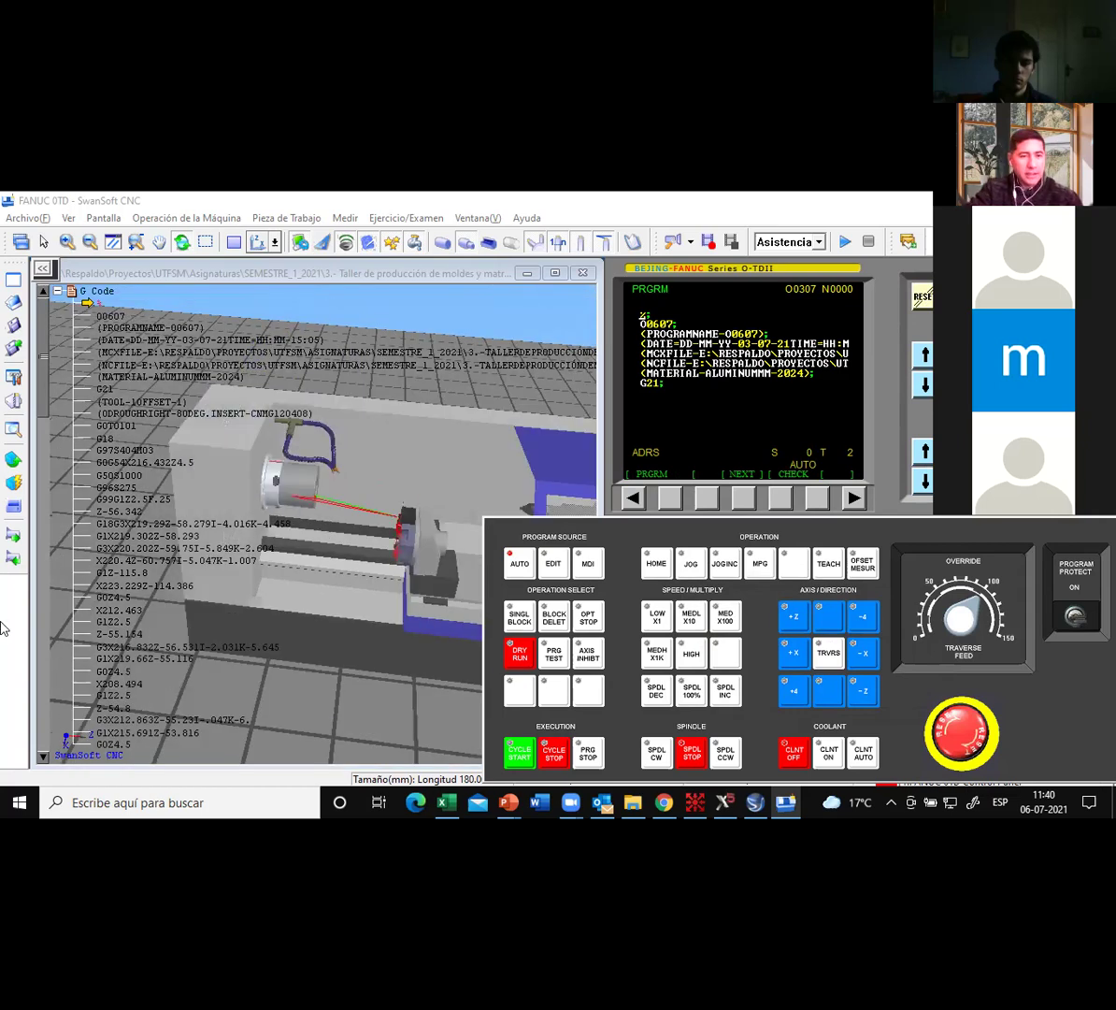
pyautogui.click(13, 508)
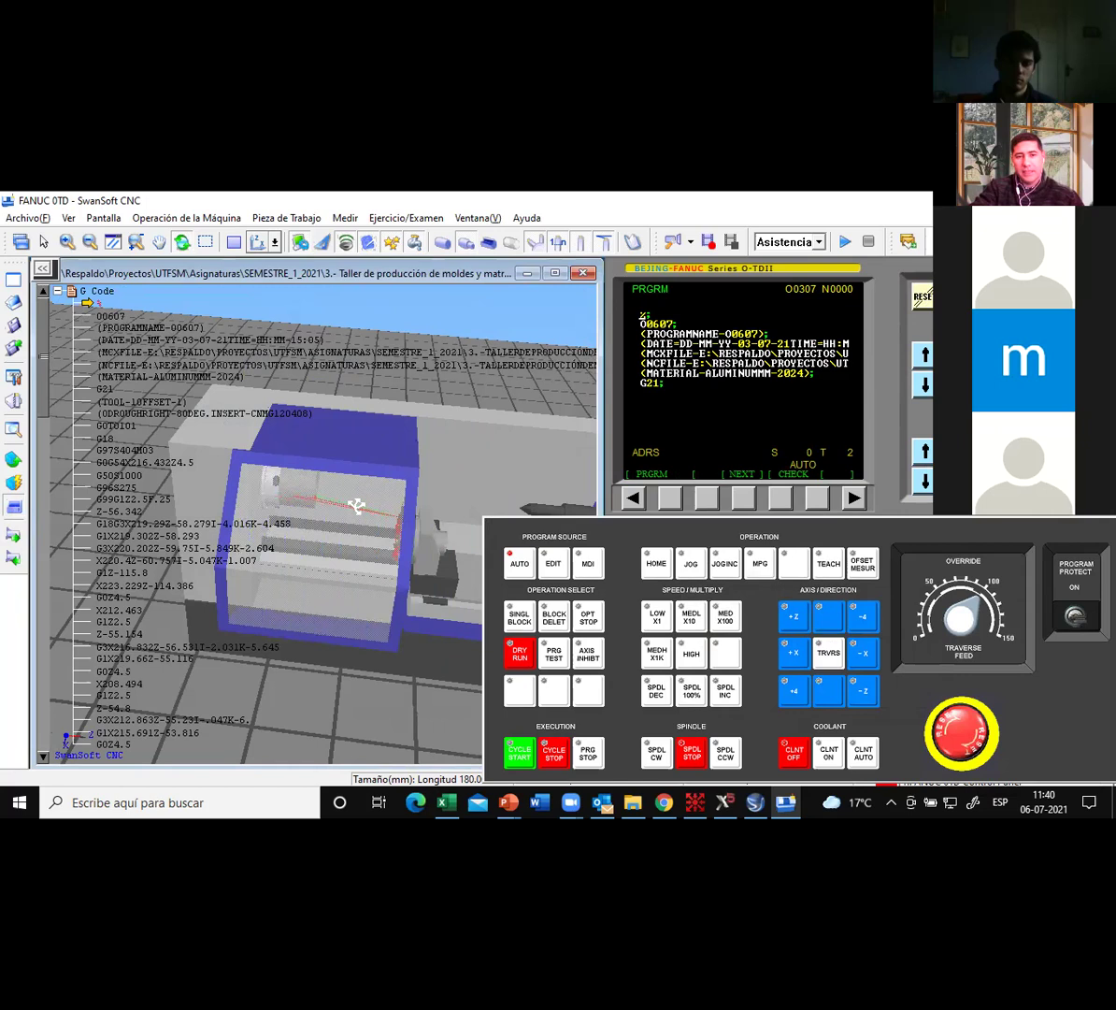
pyautogui.click(507, 752)
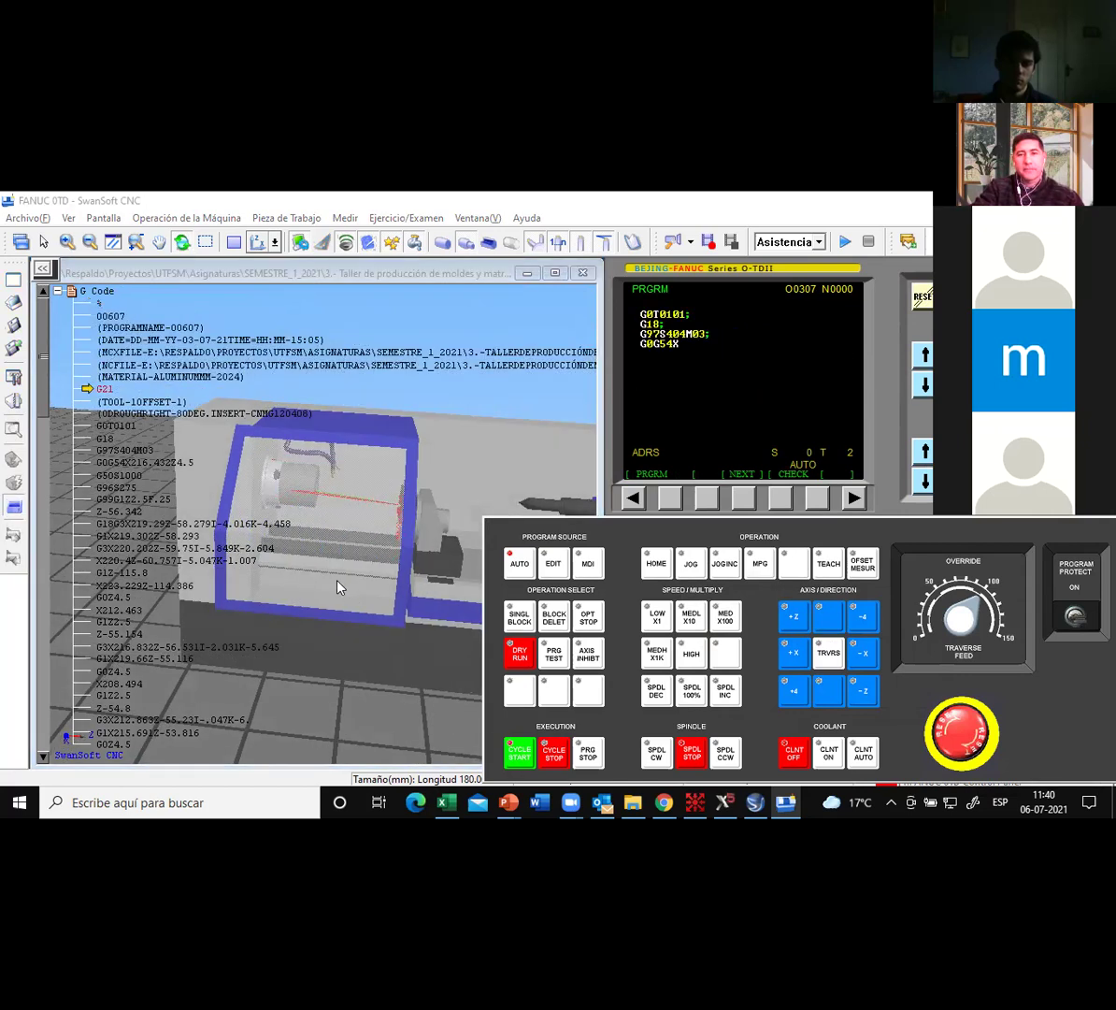
# Turn off the machine sound and follow tool 1's cutting passes on the workpiece up close.
pyautogui.scroll(5, 317, 467)
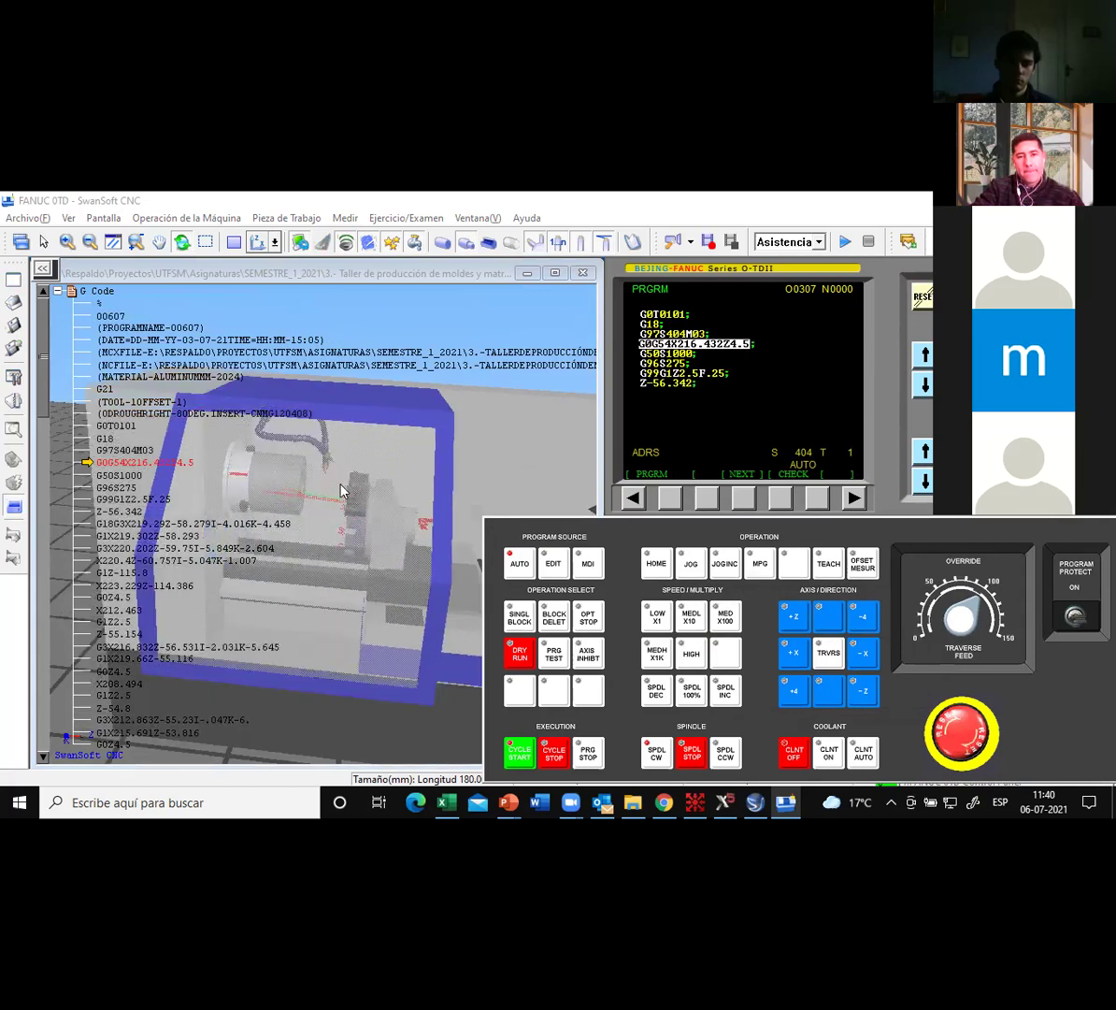
pyautogui.click(106, 218)
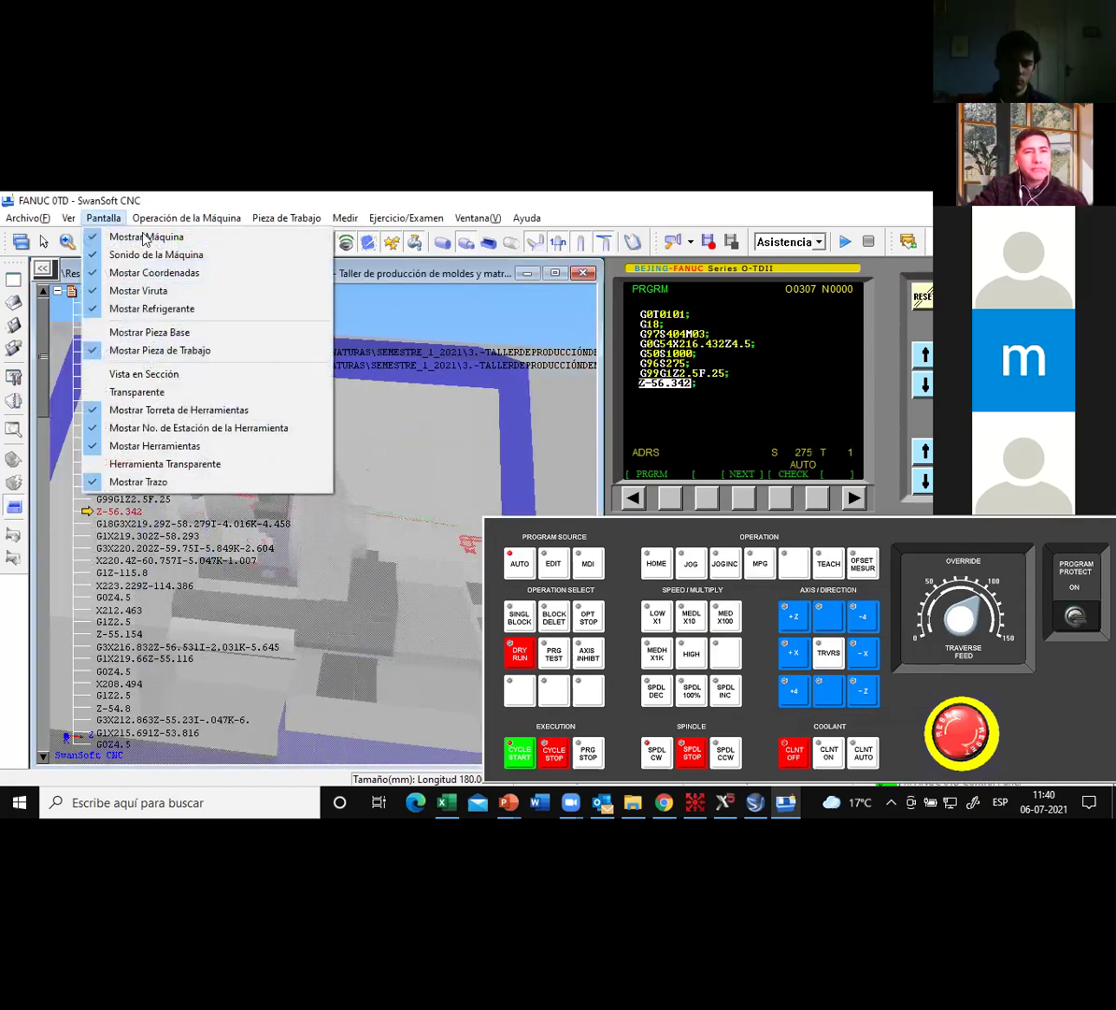
pyautogui.click(145, 254)
pyautogui.moveTo(337, 496); pyautogui.dragTo(337, 562)
pyautogui.scroll(8, 318, 508)
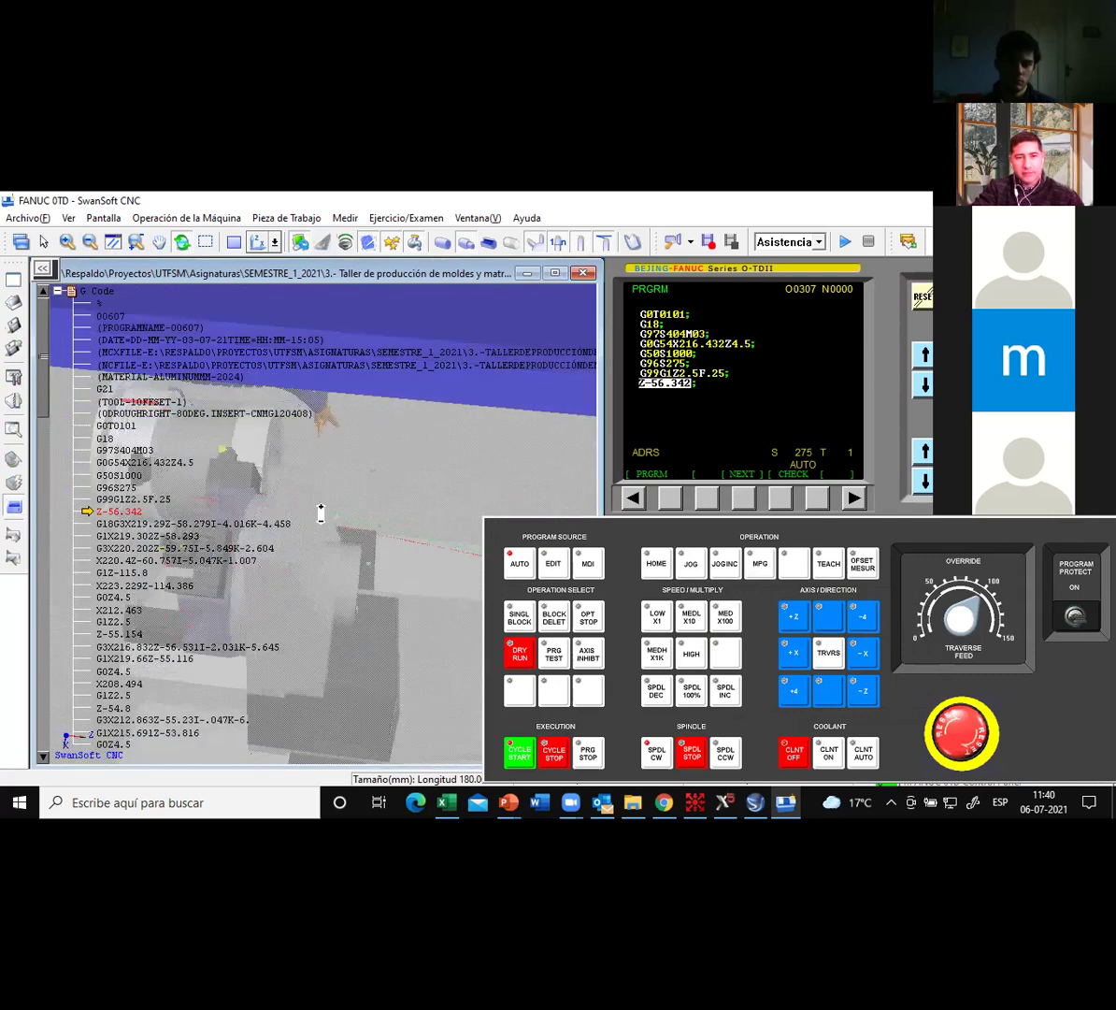
pyautogui.moveTo(251, 496)
pyautogui.mouseDown()
pyautogui.moveTo(297, 506)
pyautogui.moveTo(269, 516)
pyautogui.moveTo(282, 540)
pyautogui.moveTo(271, 486)
pyautogui.mouseUp()
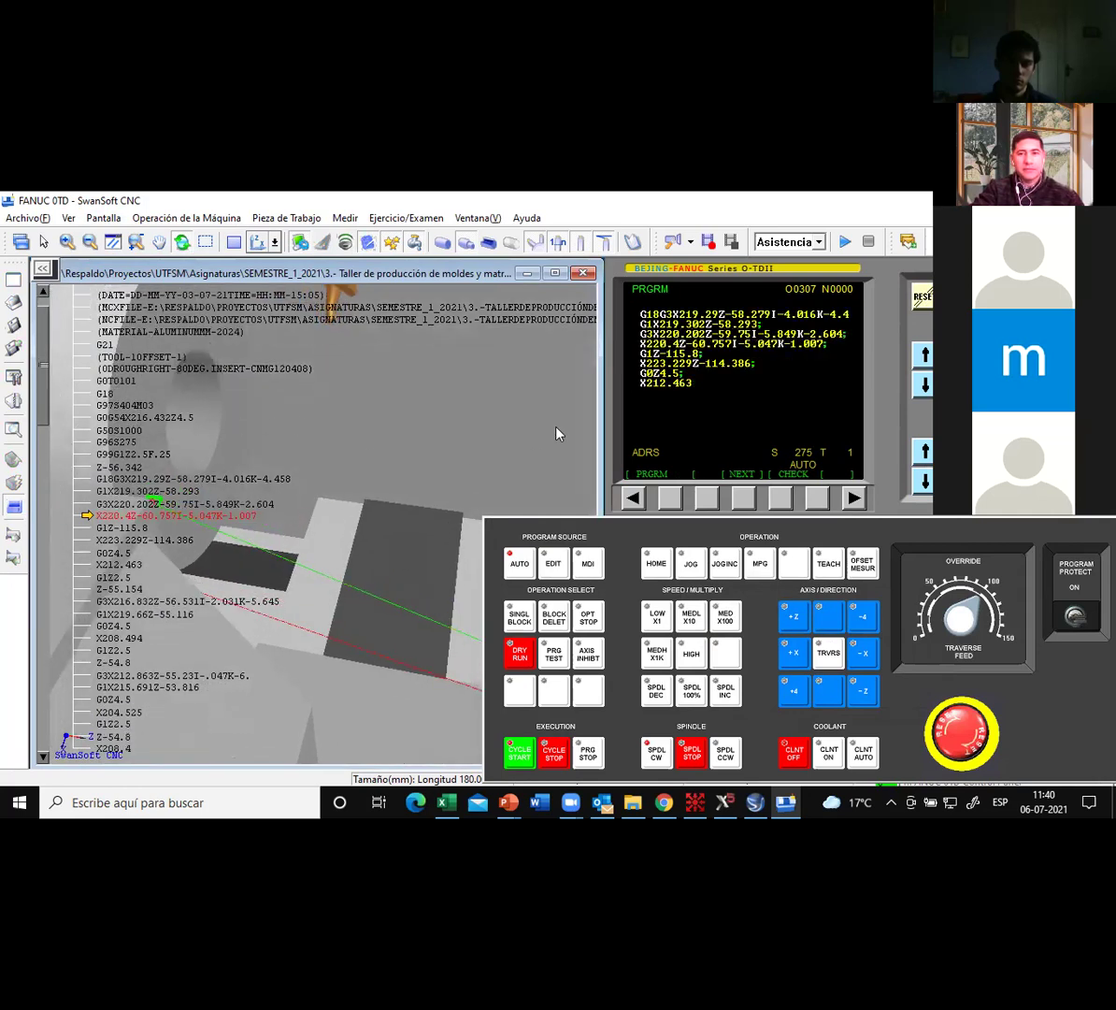
pyautogui.scroll(-4, 359, 429)
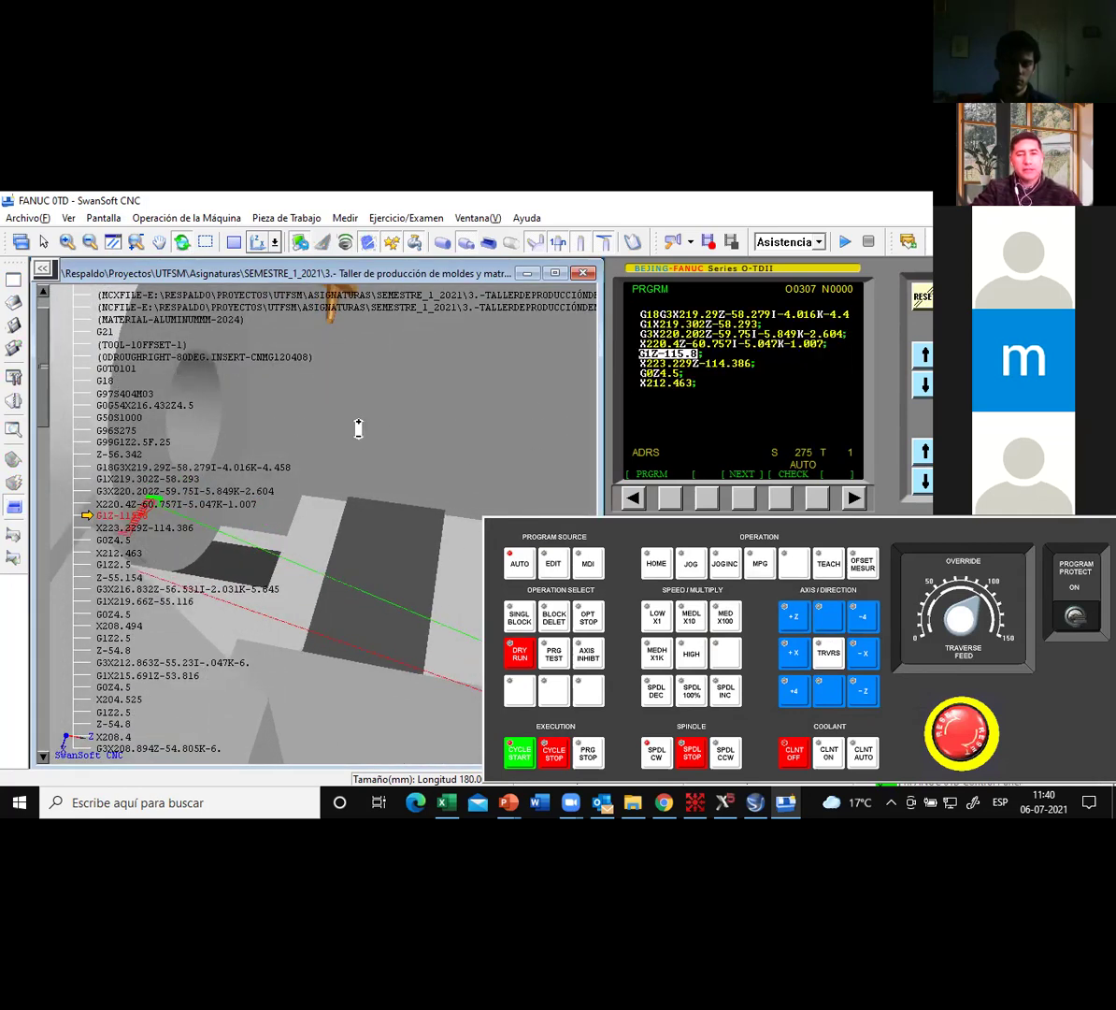
pyautogui.scroll(5, 359, 428)
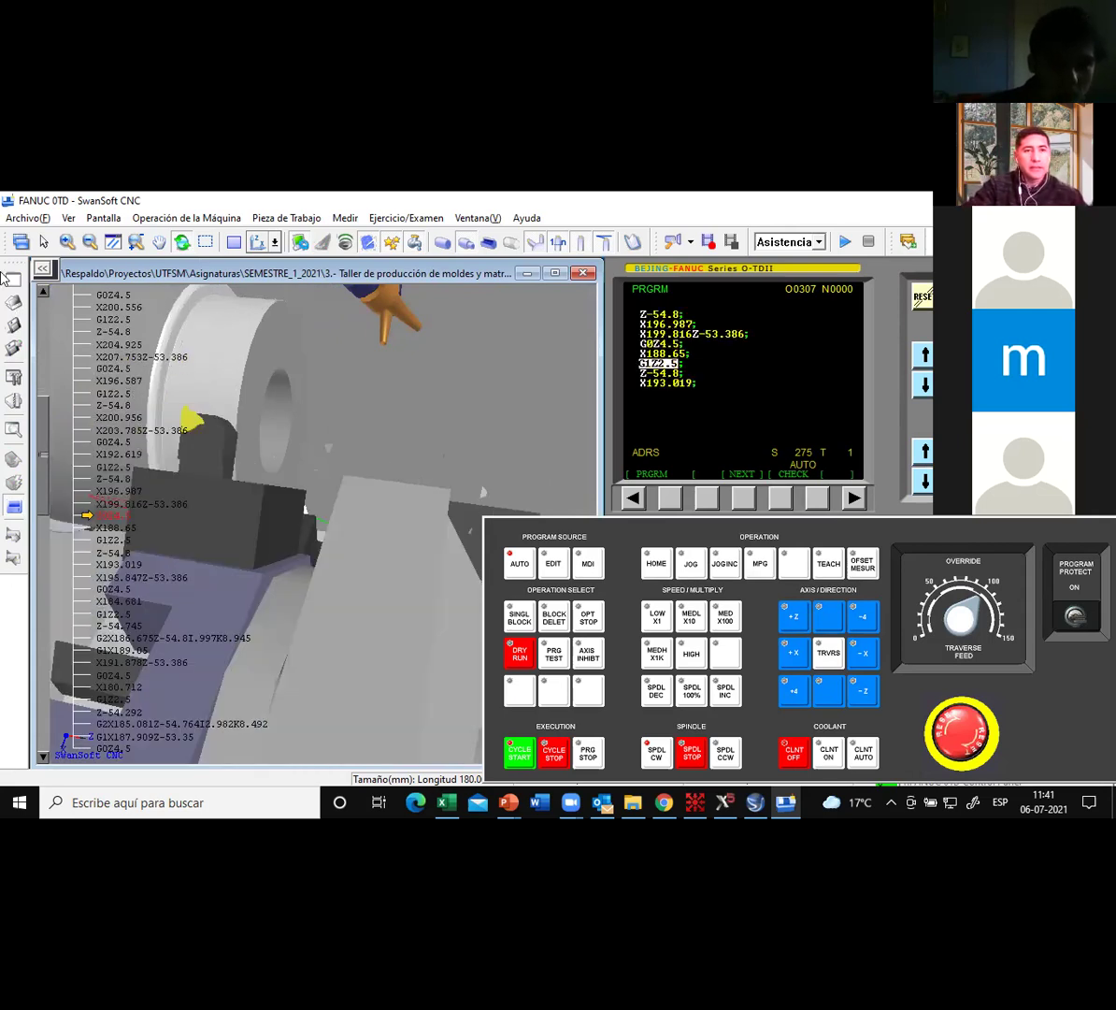
pyautogui.click(68, 217)
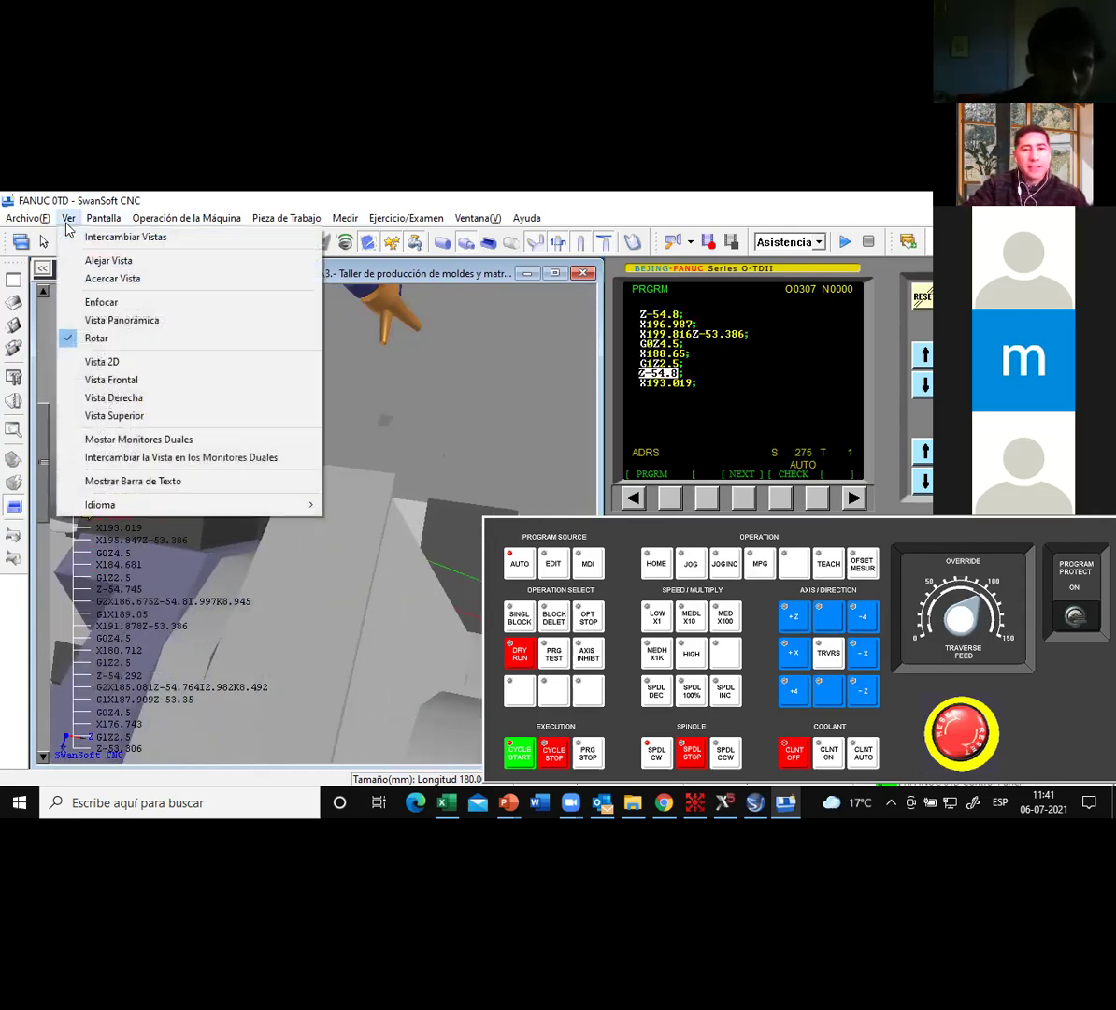
pyautogui.moveTo(104, 218)
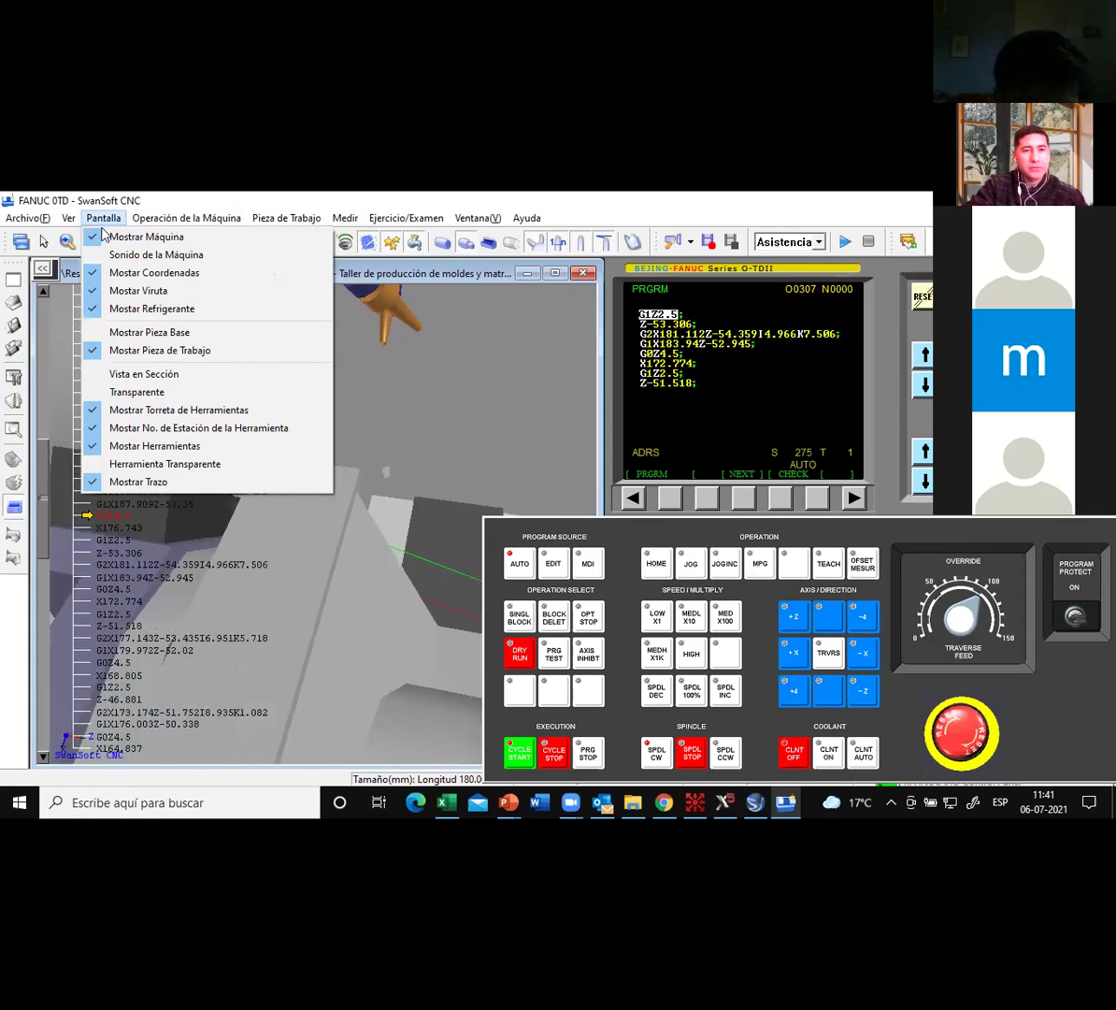
pyautogui.click(278, 200)
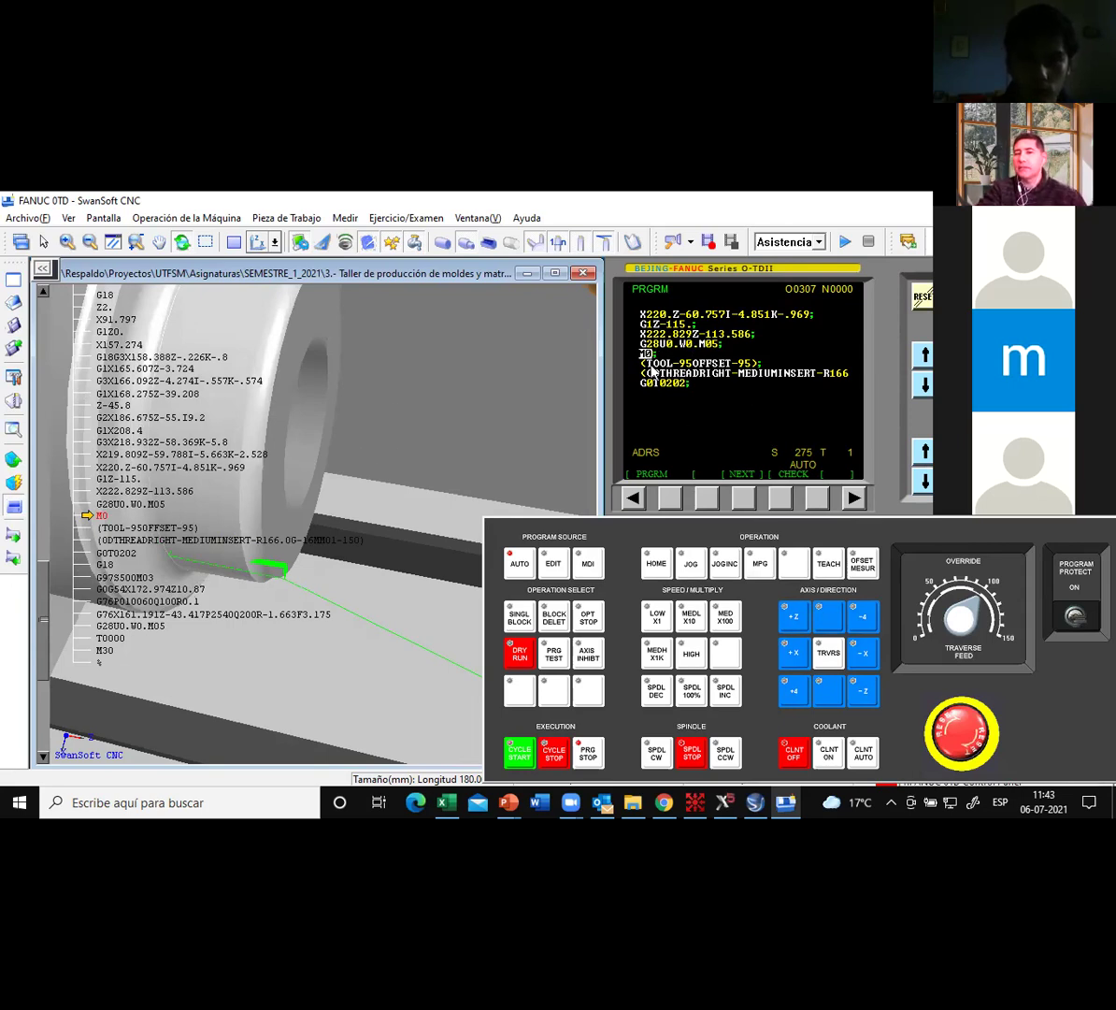
# Examine the turned workpiece and the tool turret inside the closed machine at the M0 program stop.
pyautogui.scroll(-6, 438, 440)
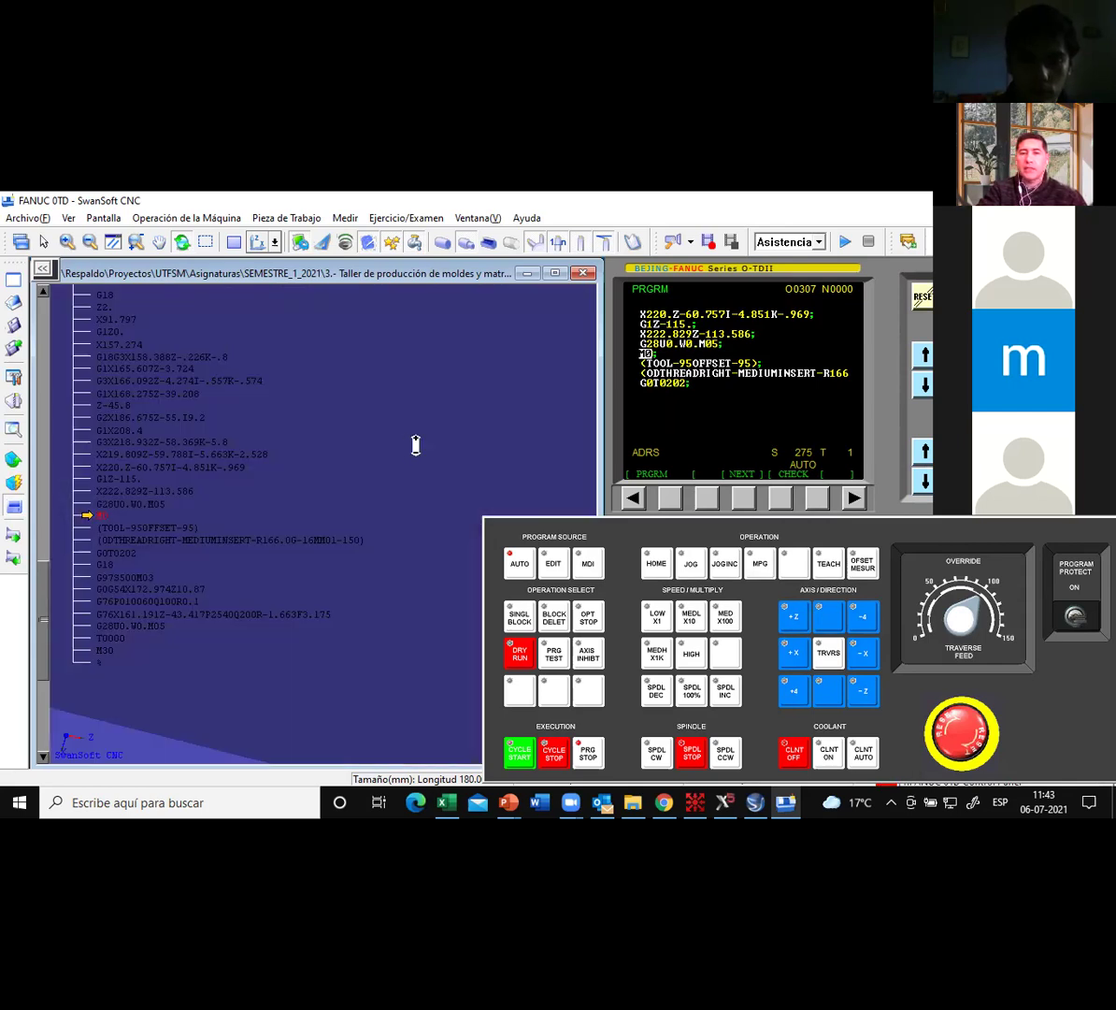
pyautogui.scroll(-4, 408, 447)
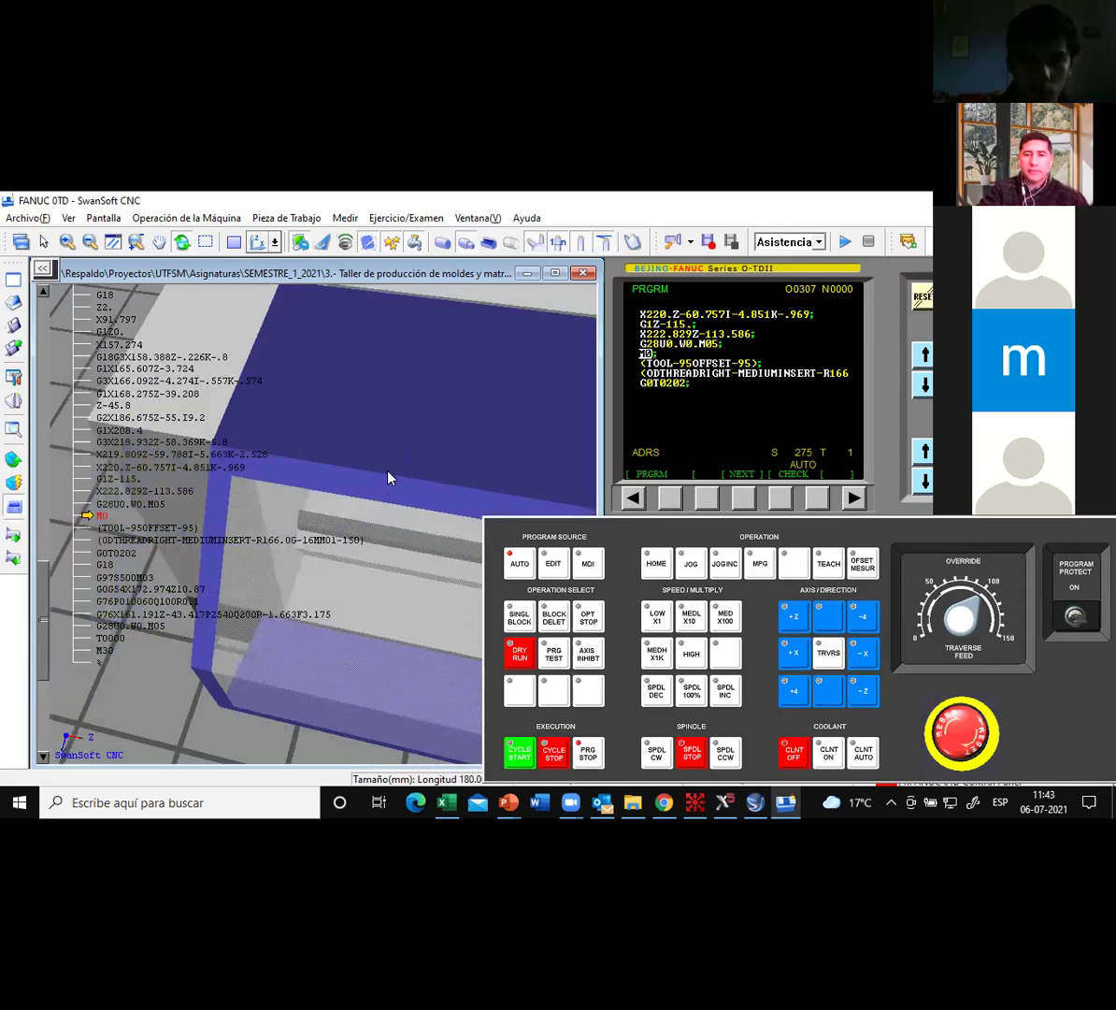
pyautogui.scroll(-4, 411, 387)
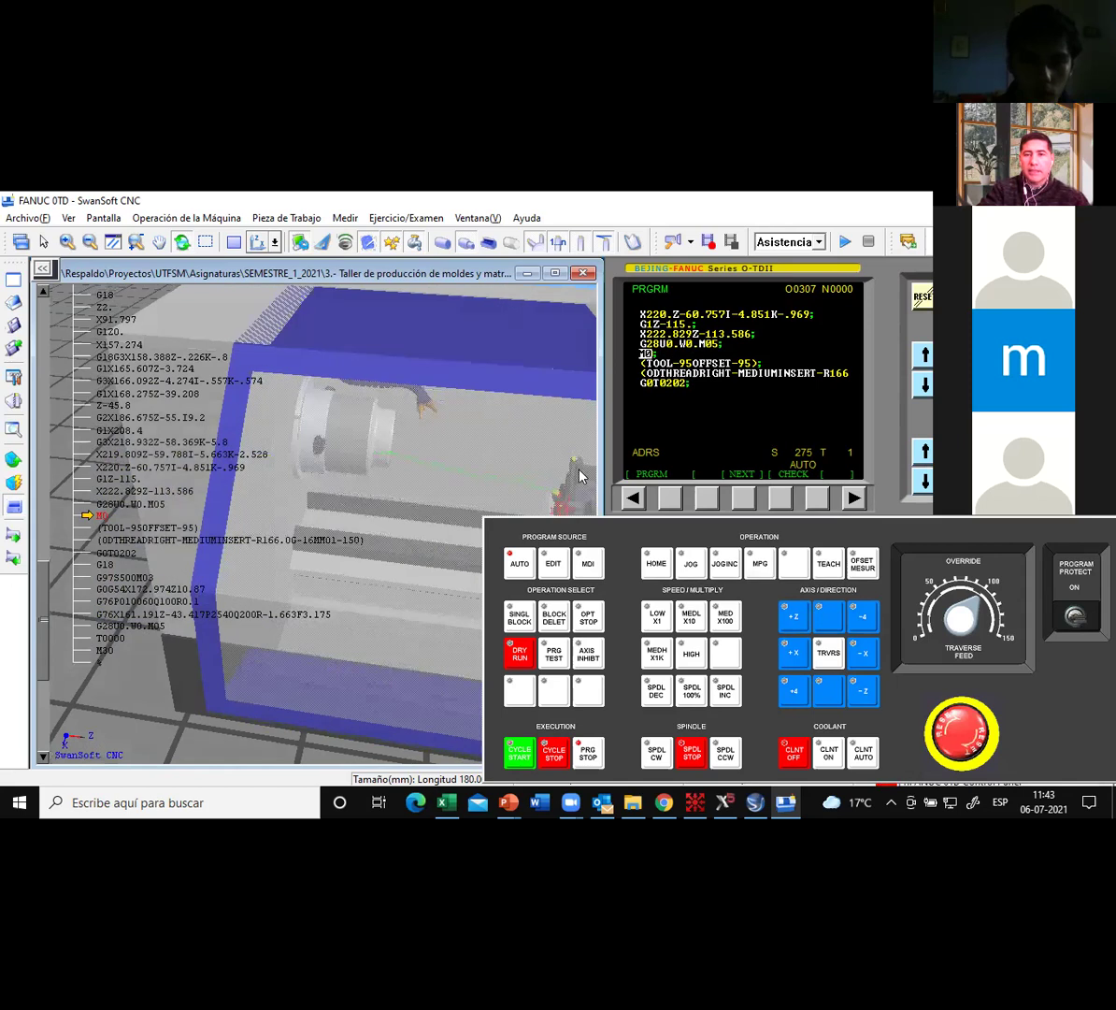
# Resume program O0307 after the M0 stop and follow tool 2's G76 threading passes on the workpiece up close.
pyautogui.click(527, 754)
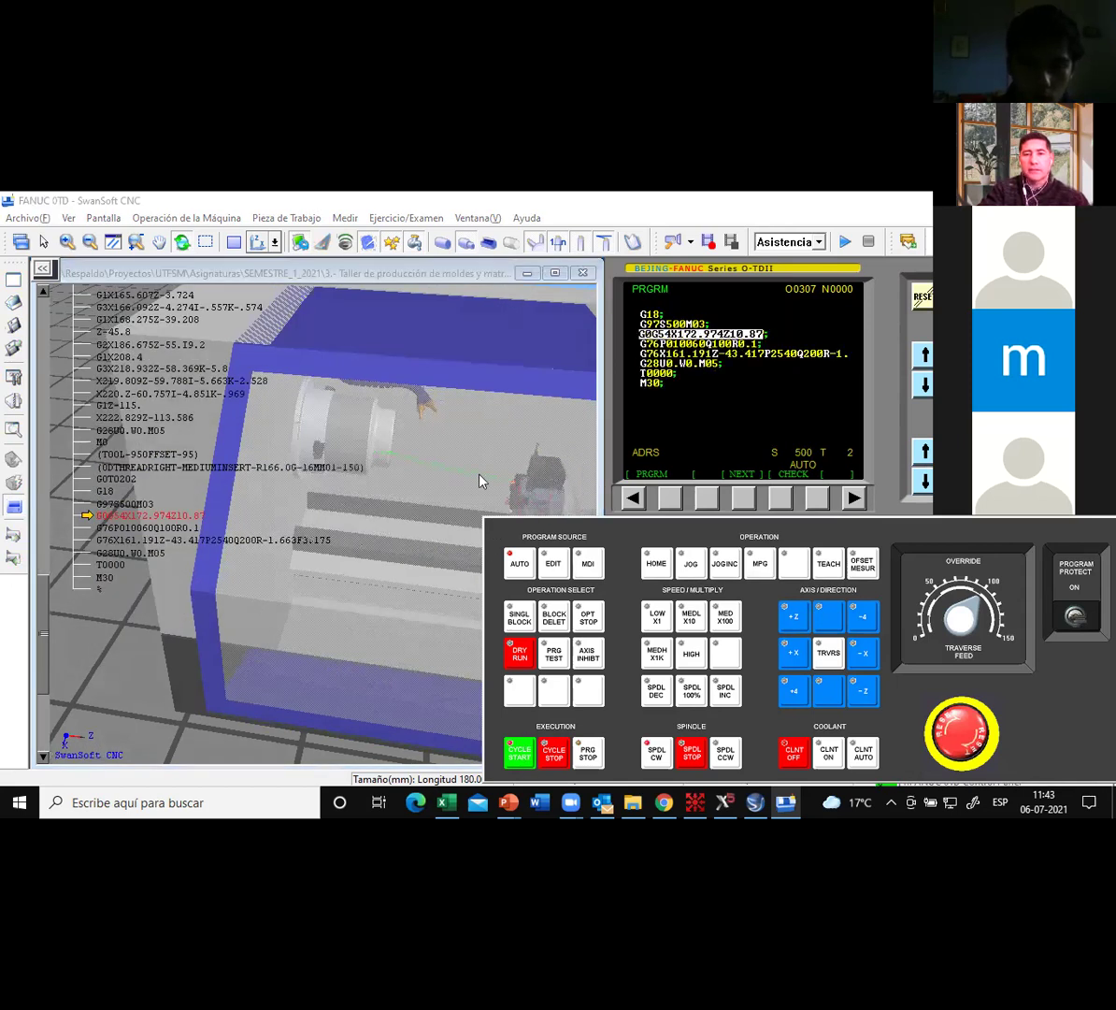
pyautogui.scroll(2, 382, 447)
pyautogui.scroll(3, 383, 447)
pyautogui.moveTo(386, 439); pyautogui.dragTo(343, 466)
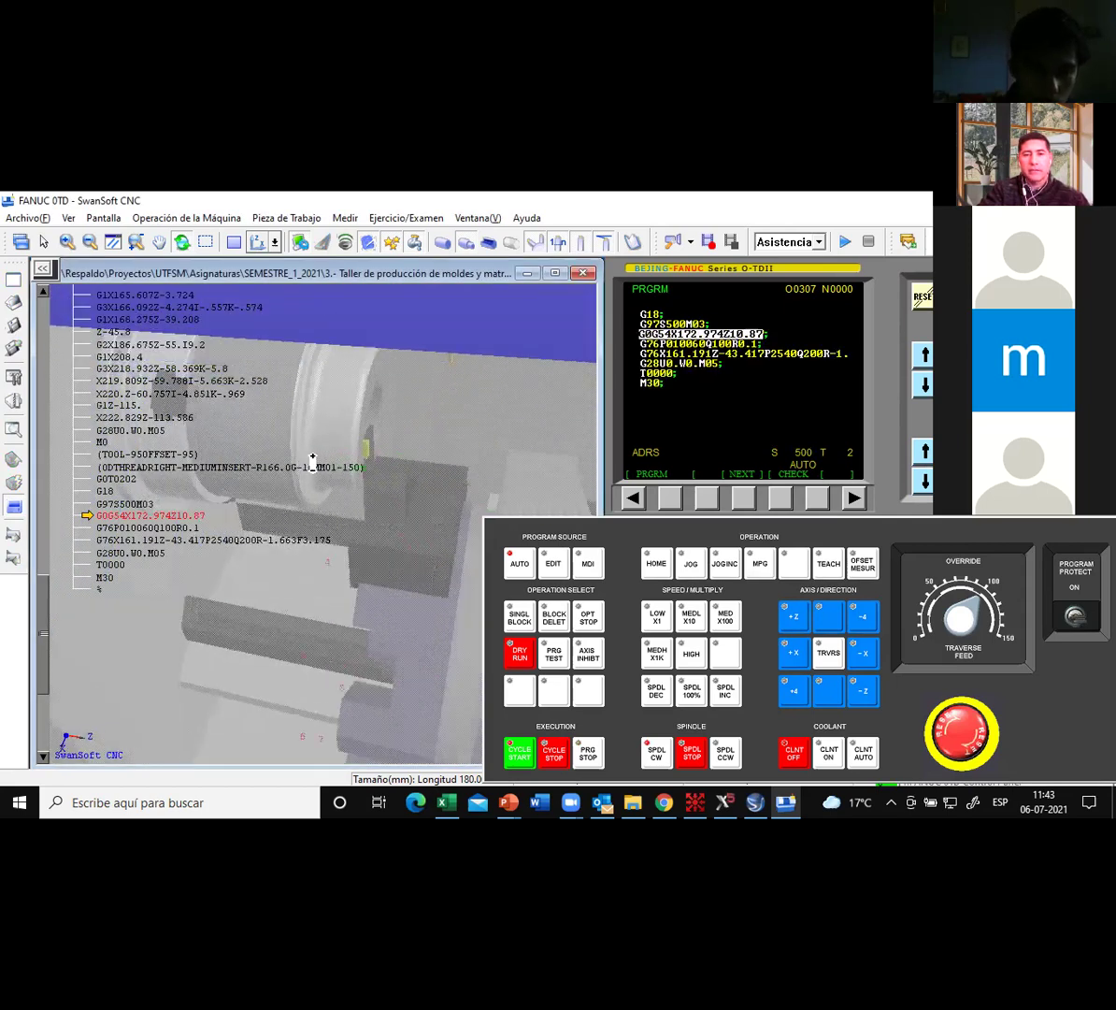
pyautogui.scroll(2, 342, 465)
pyautogui.scroll(3, 360, 438)
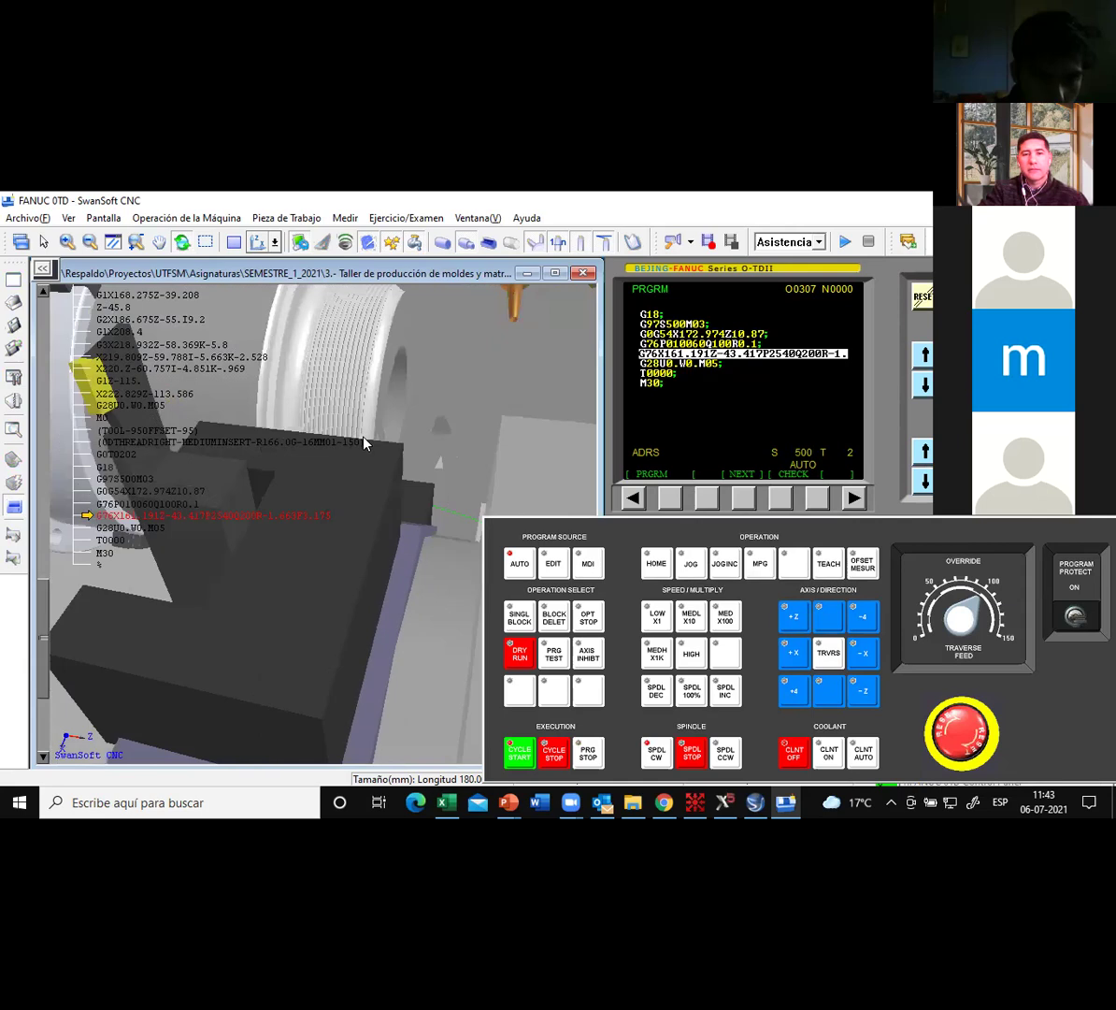
pyautogui.scroll(1, 362, 440)
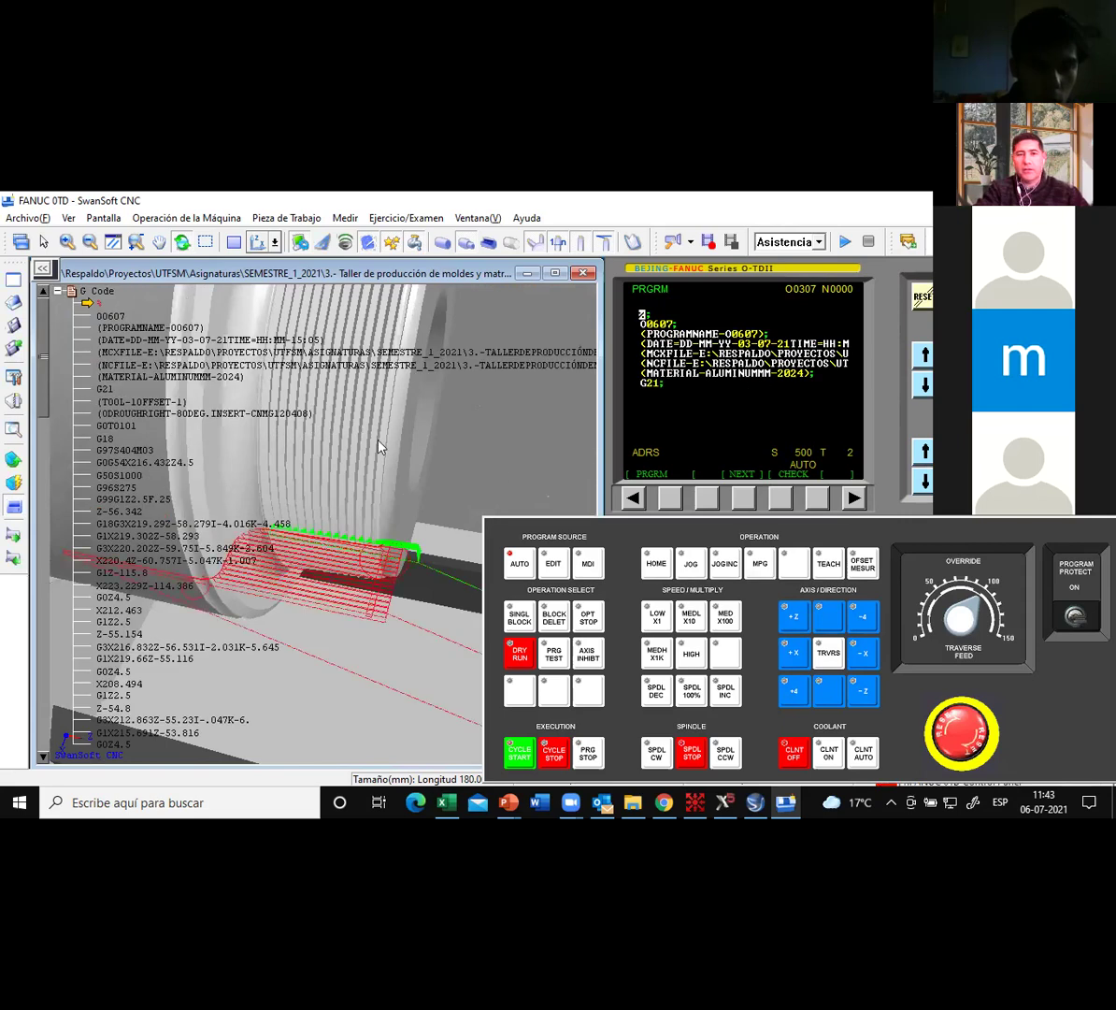
# Examine the machined thread's profile and its toolpath along the tapered end of the workpiece.
pyautogui.scroll(5, 319, 524)
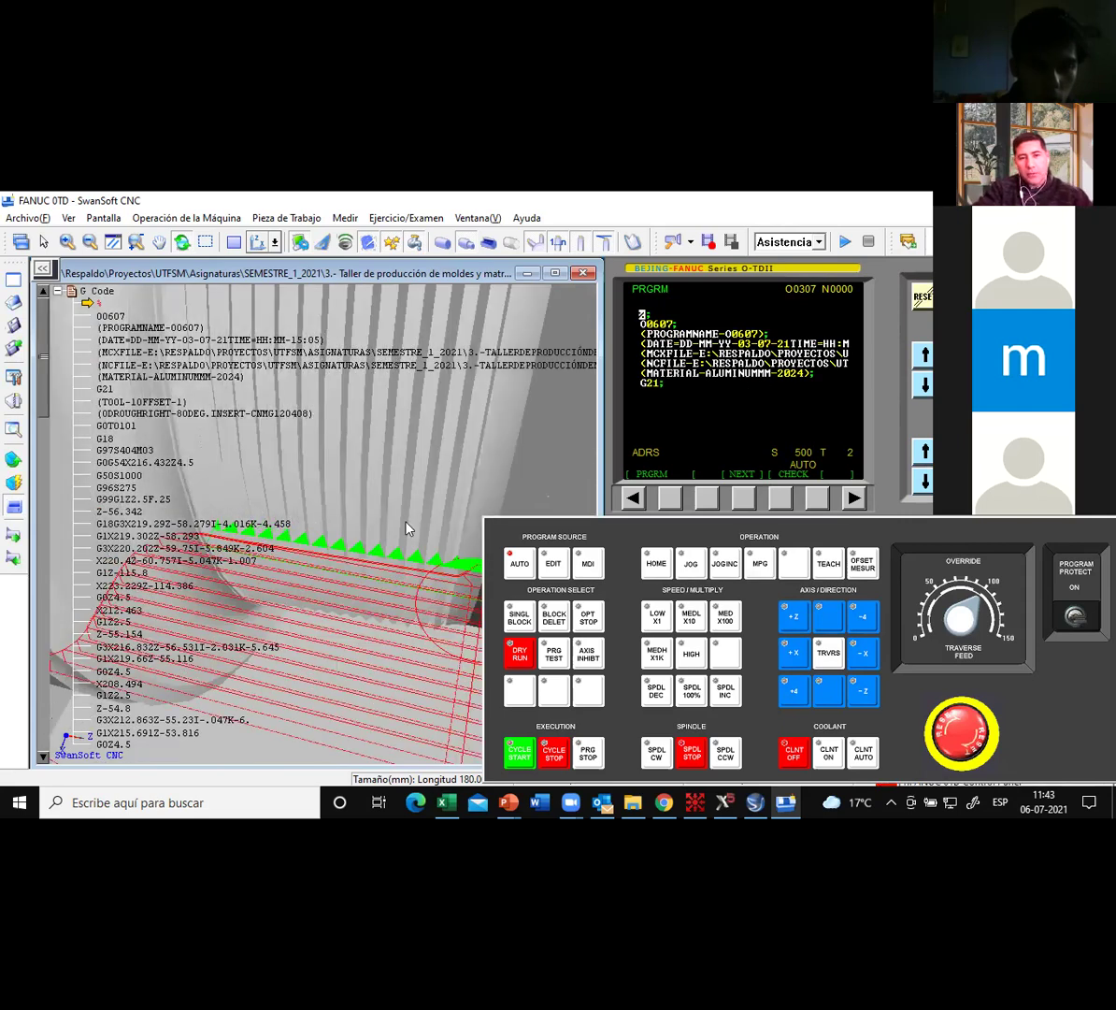
pyautogui.moveTo(397, 550); pyautogui.dragTo(394, 312)
pyautogui.scroll(3, 339, 464)
pyautogui.scroll(-5, 359, 460)
pyautogui.scroll(8, 395, 299)
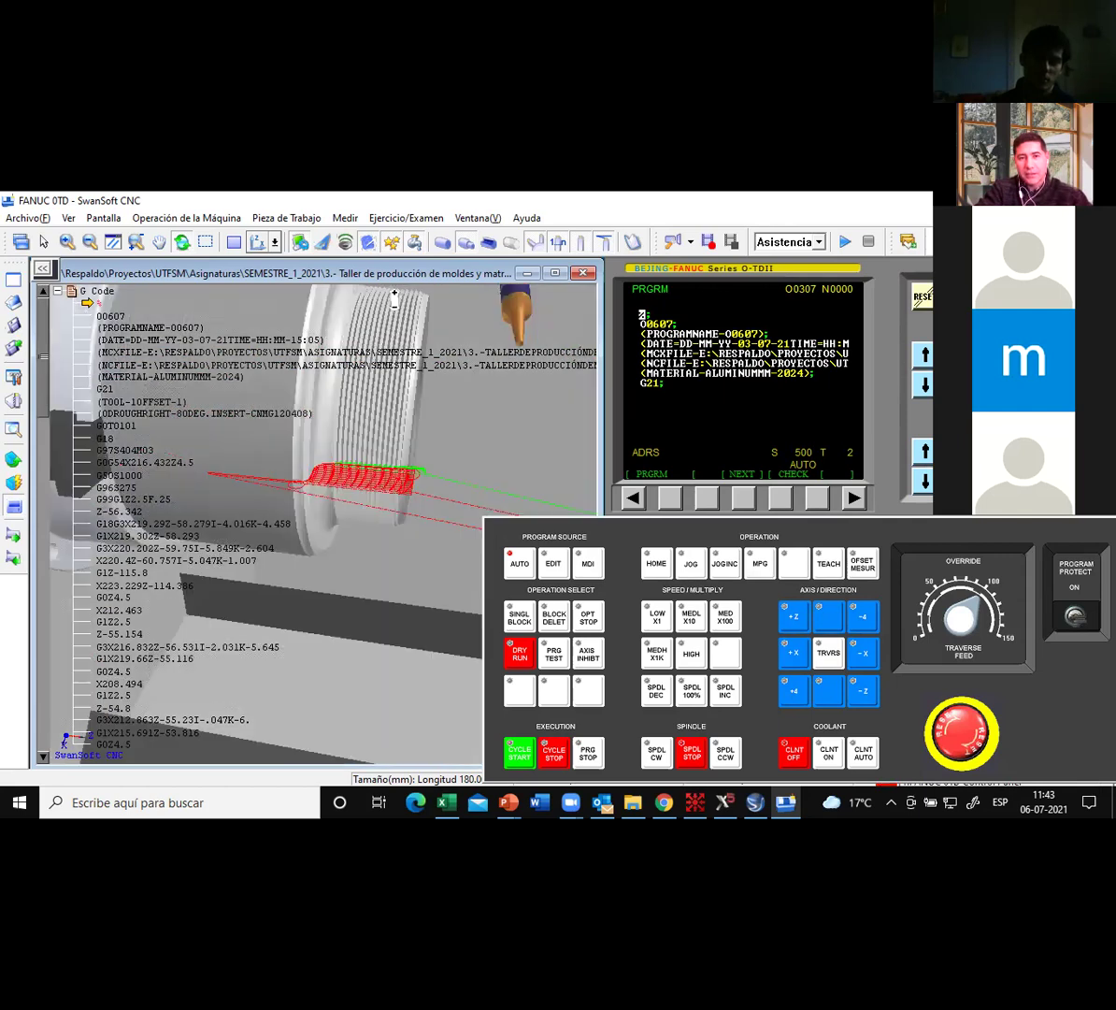
pyautogui.scroll(3, 392, 291)
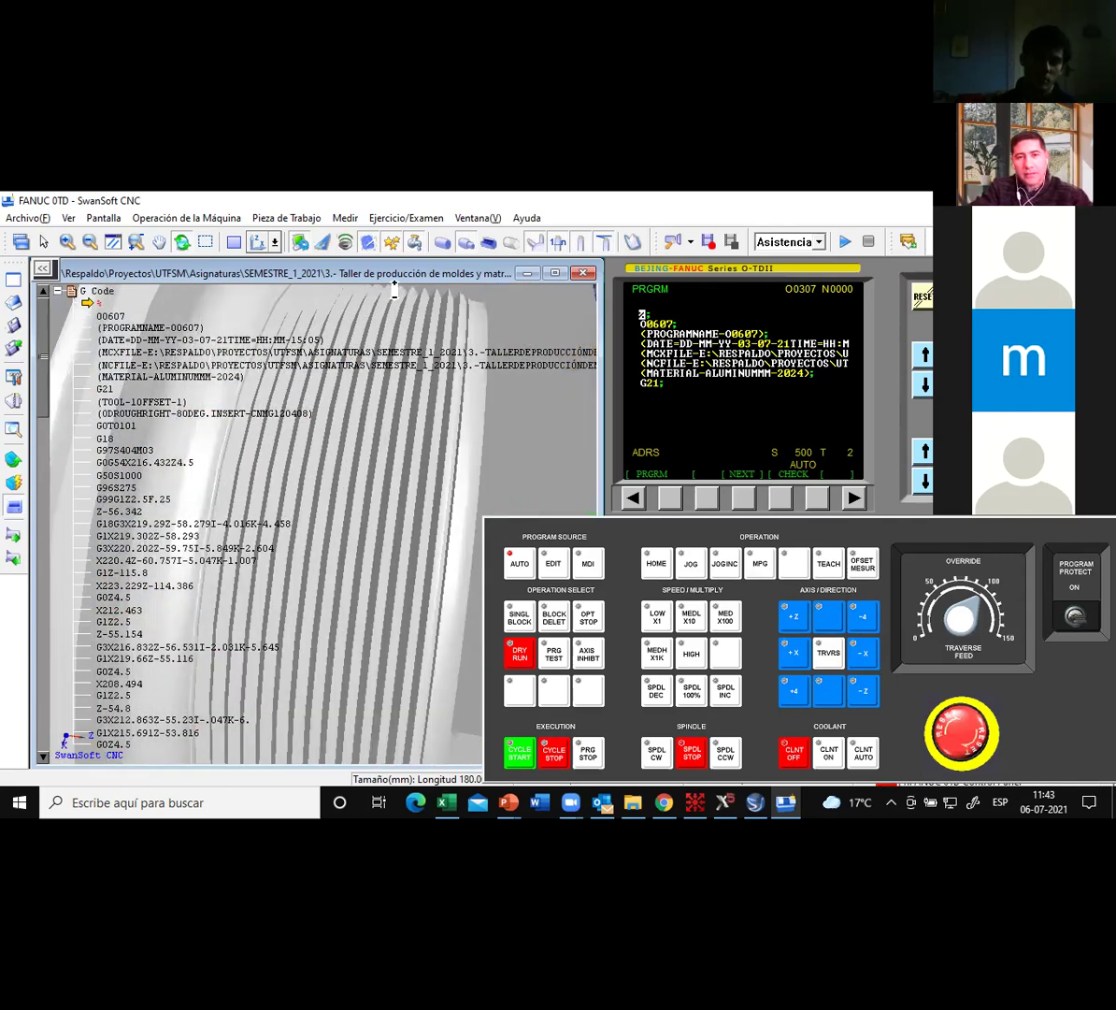
pyautogui.scroll(3, 415, 312)
pyautogui.scroll(-8, 415, 312)
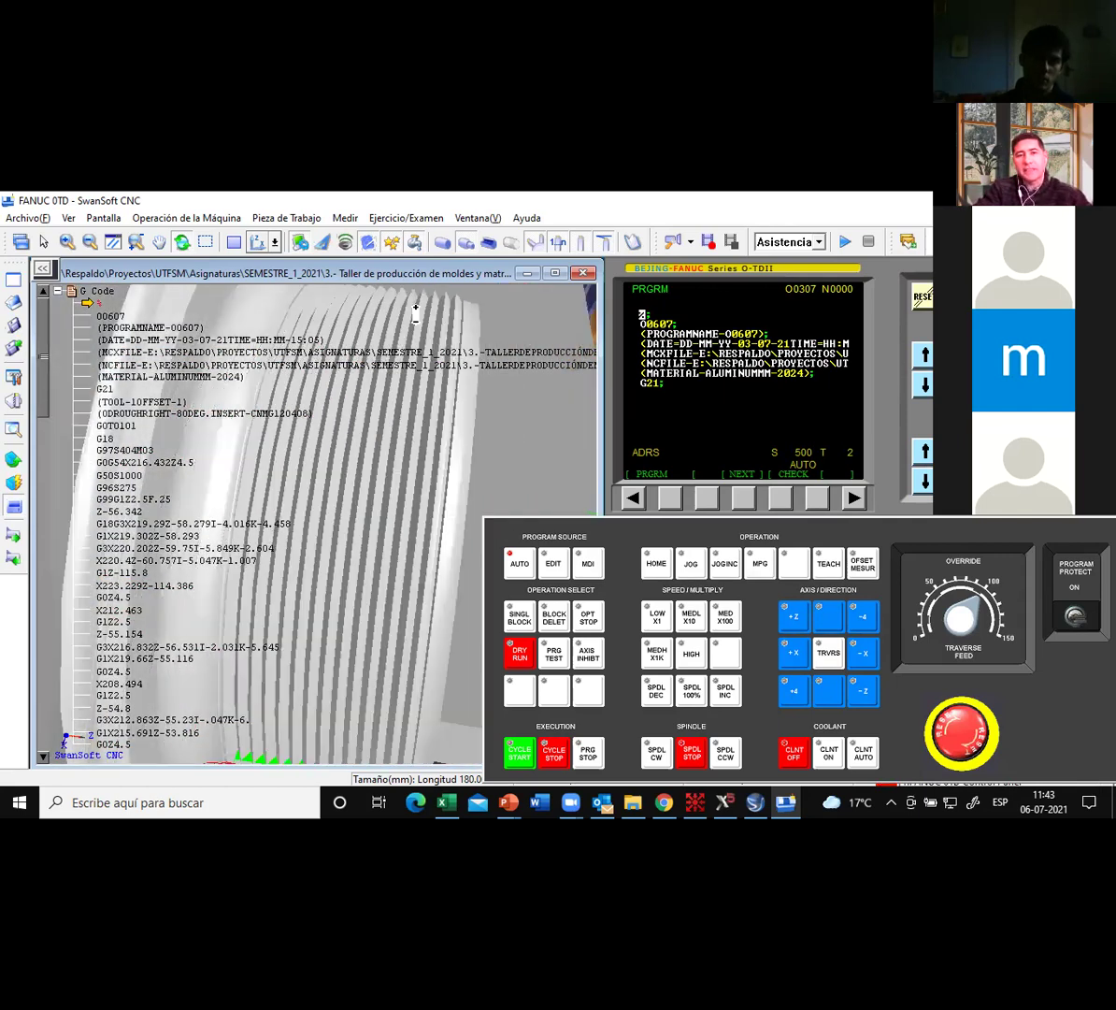
pyautogui.scroll(3, 370, 285)
pyautogui.scroll(3, 370, 285)
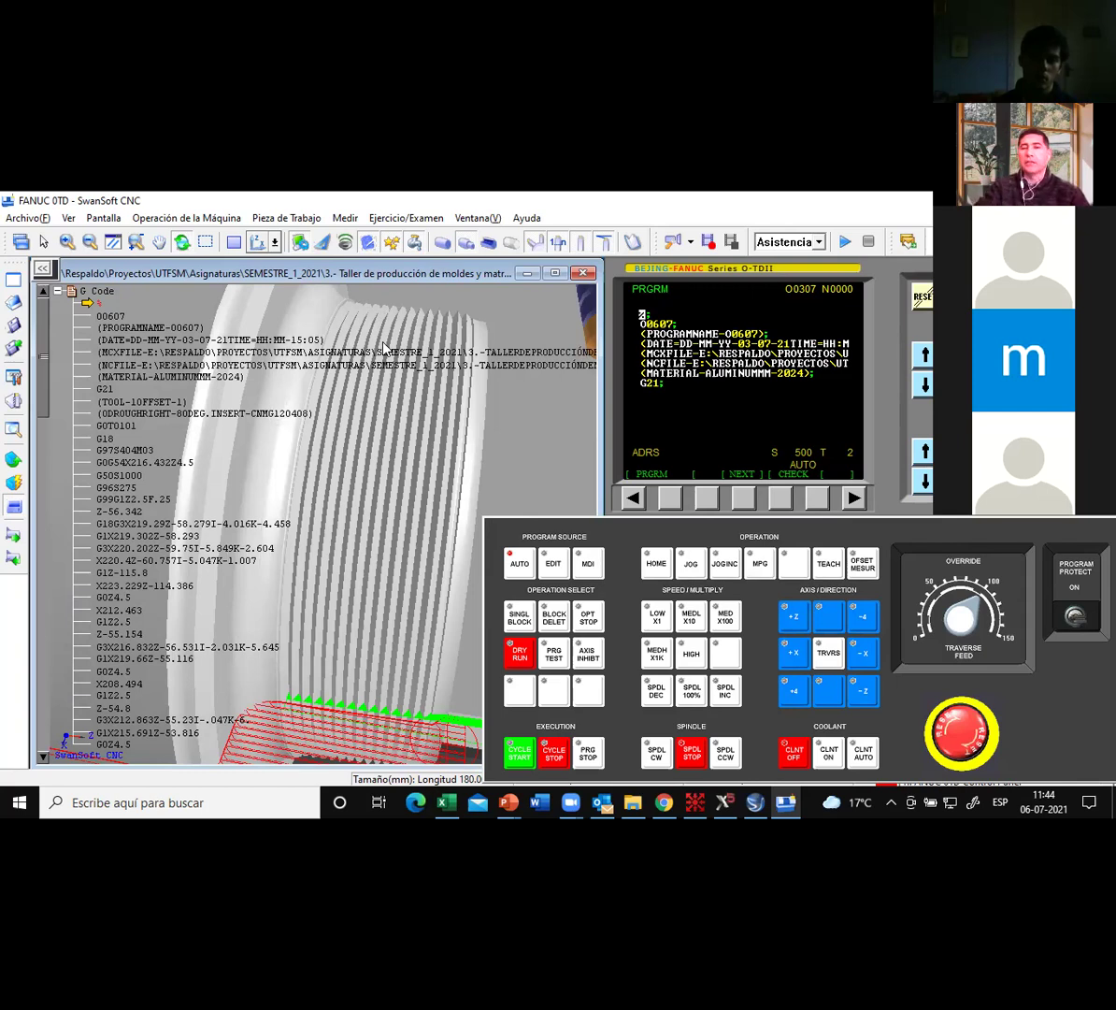
# Inspect the whole threaded part from the front, including its bore, end face and thread start.
pyautogui.scroll(-8, 383, 350)
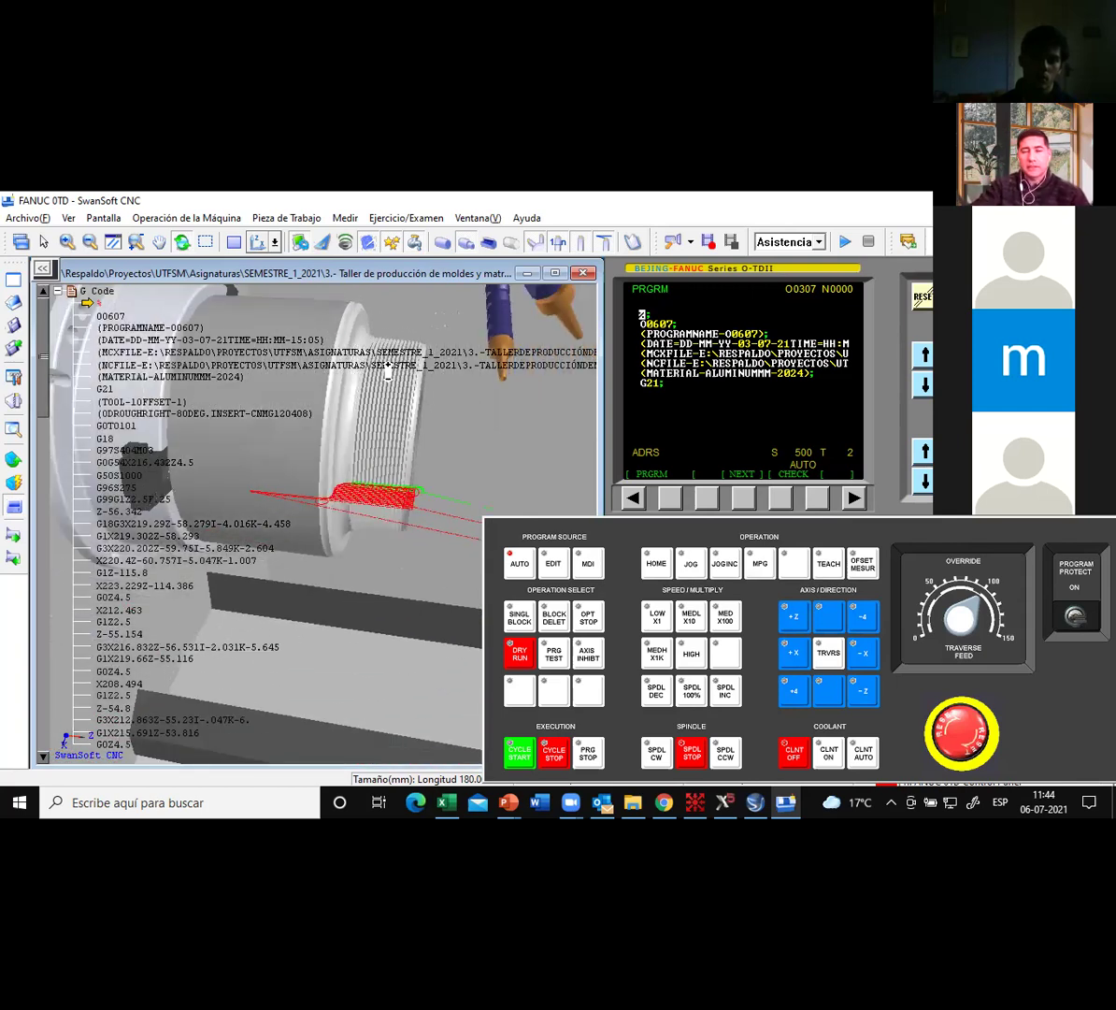
pyautogui.moveTo(367, 367); pyautogui.dragTo(234, 426, button='middle')
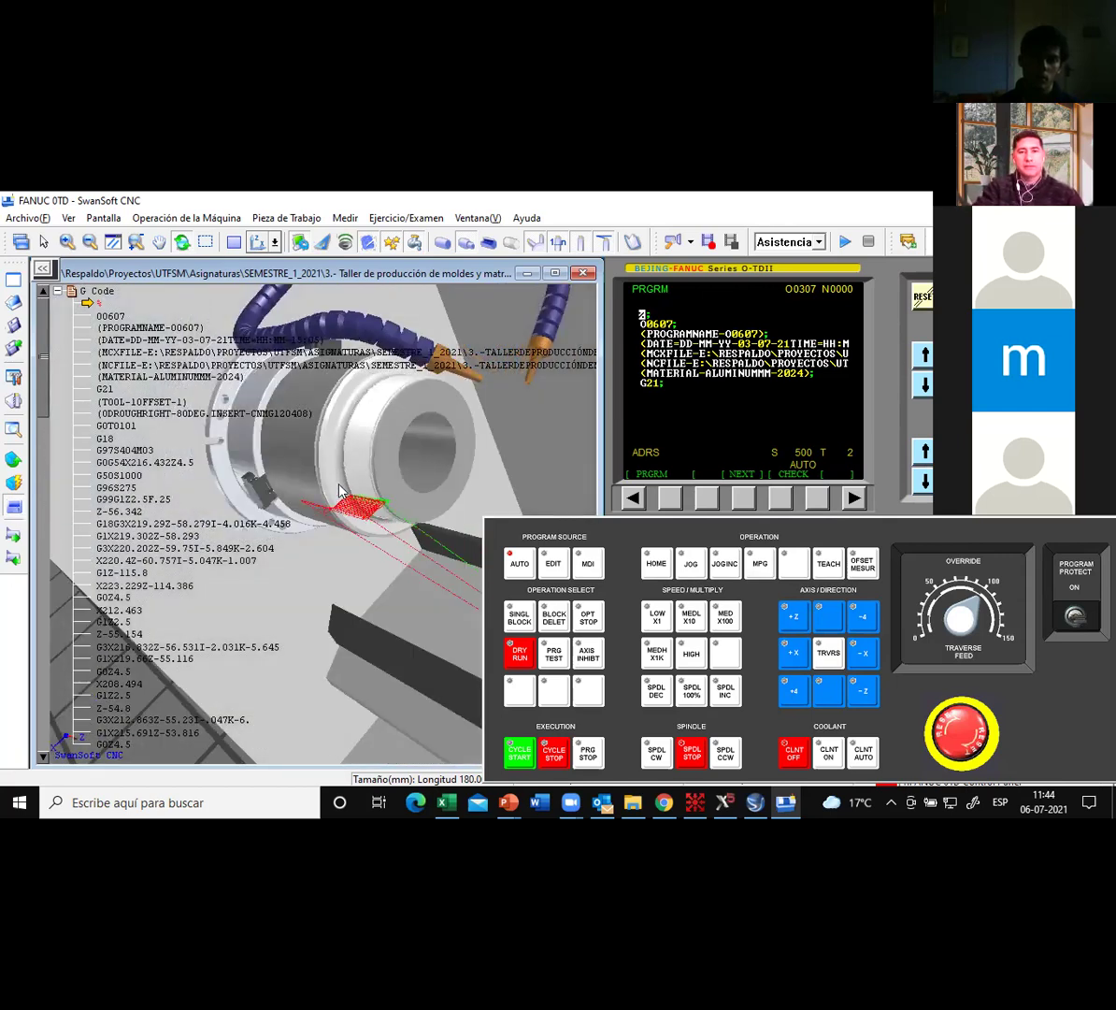
pyautogui.scroll(-3, 338, 466)
pyautogui.scroll(5, 379, 404)
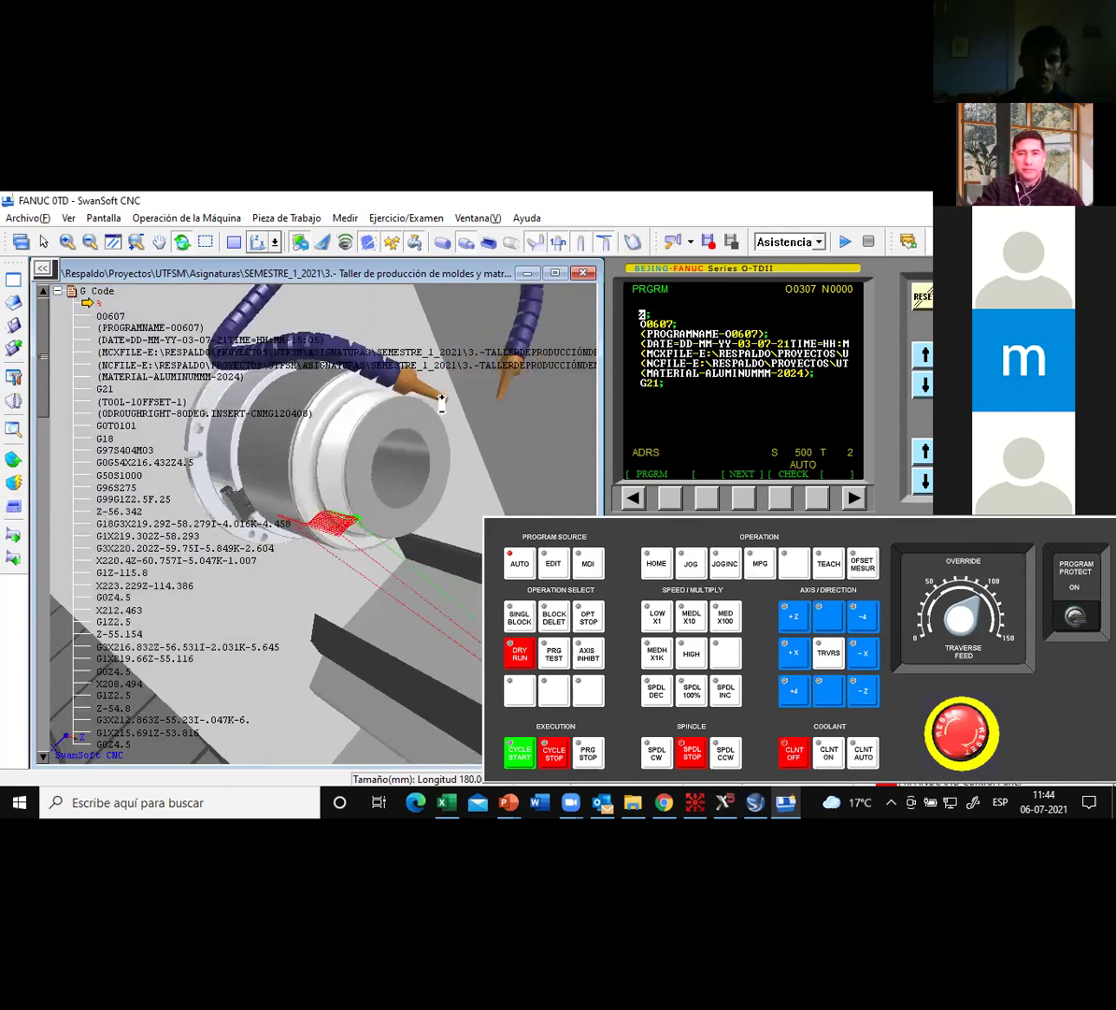
pyautogui.moveTo(329, 430); pyautogui.dragTo(283, 398)
pyautogui.scroll(4, 283, 398)
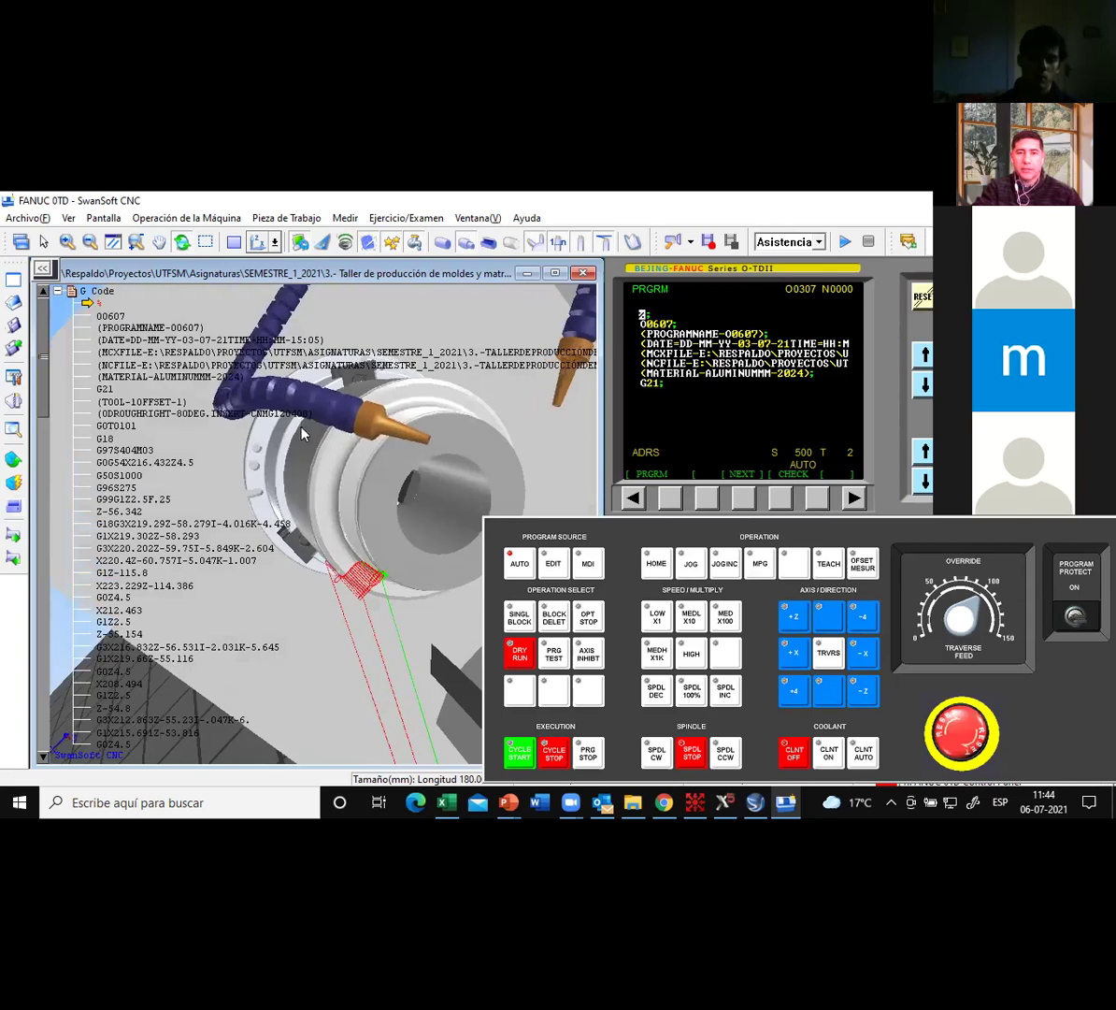
pyautogui.moveTo(440, 424); pyautogui.dragTo(473, 385)
pyautogui.moveTo(332, 458); pyautogui.dragTo(374, 446)
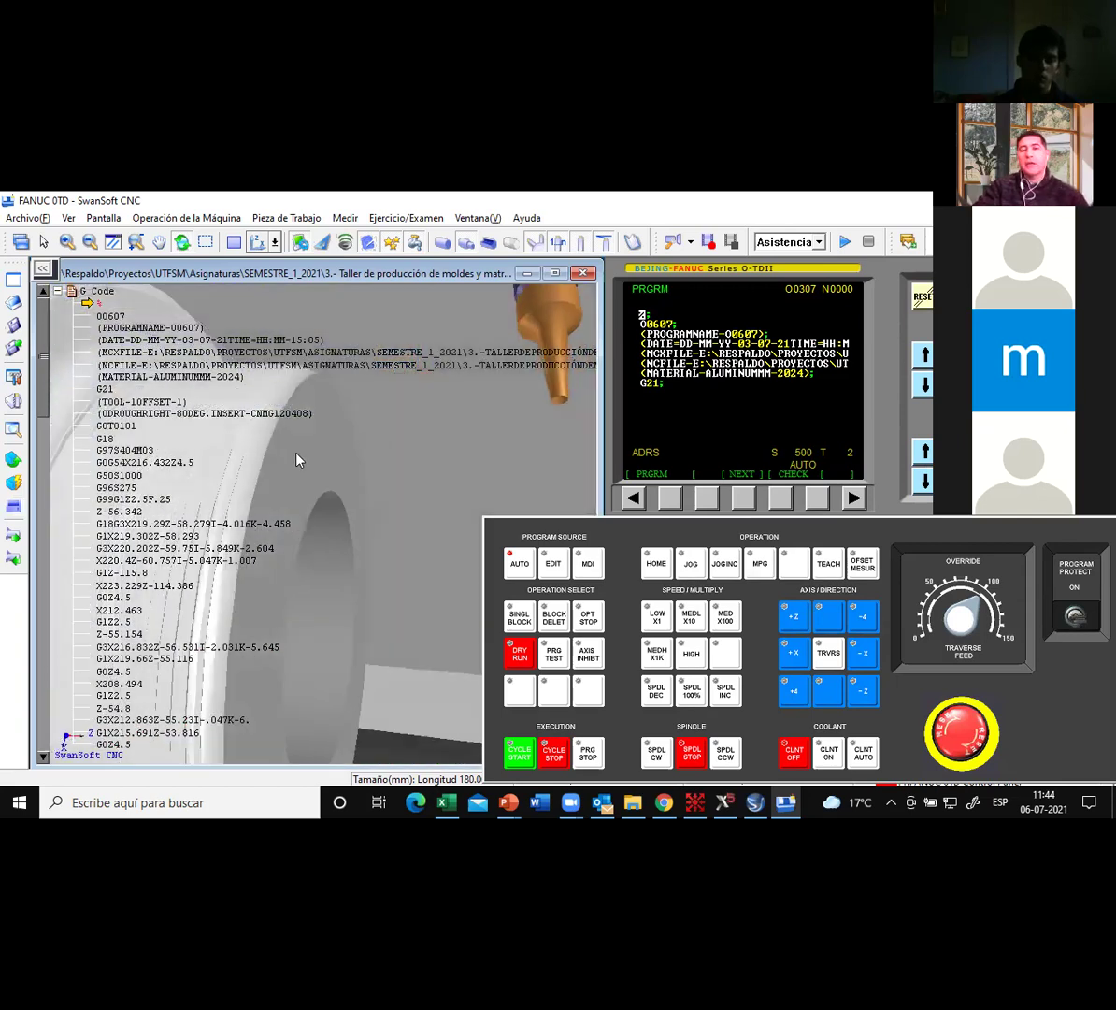
pyautogui.moveTo(296, 456); pyautogui.dragTo(314, 452)
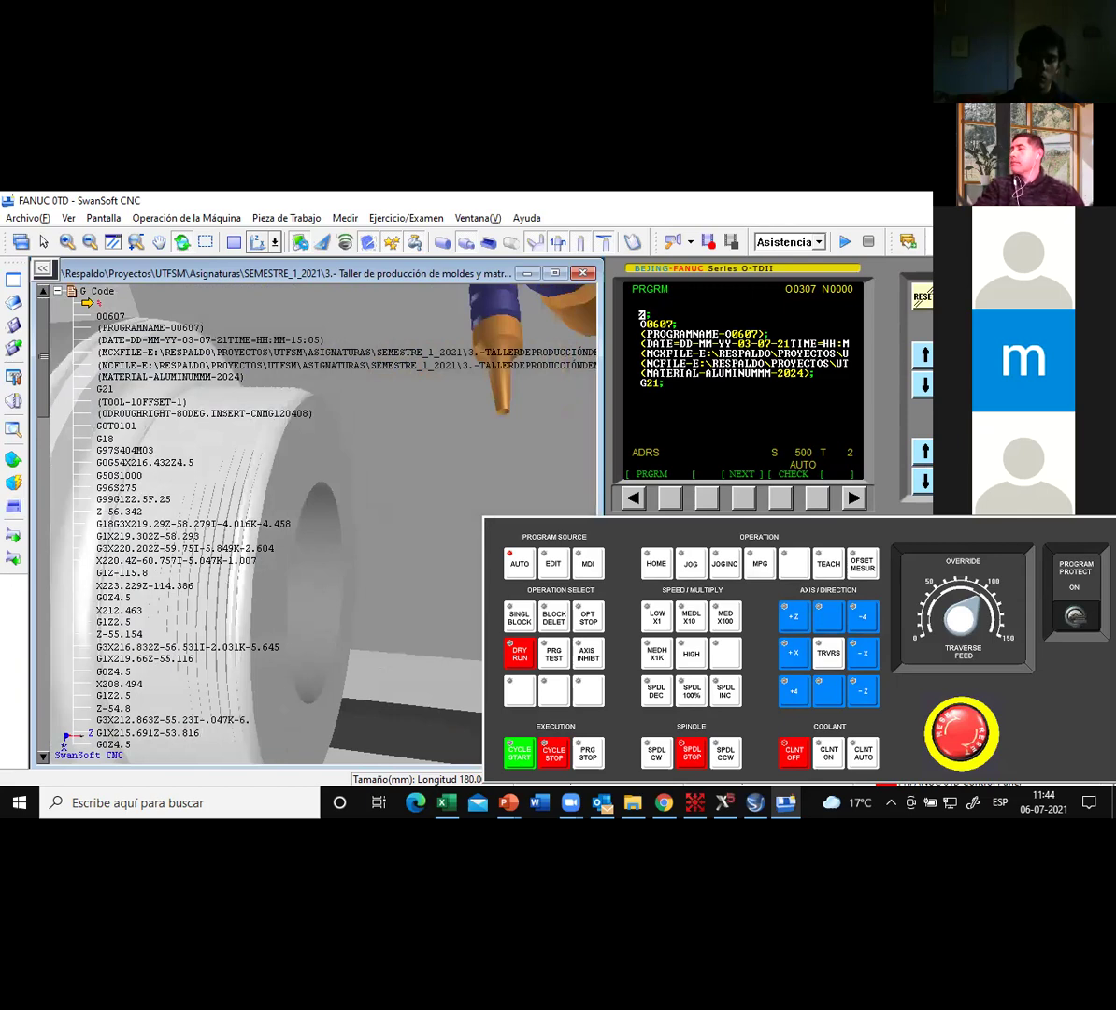